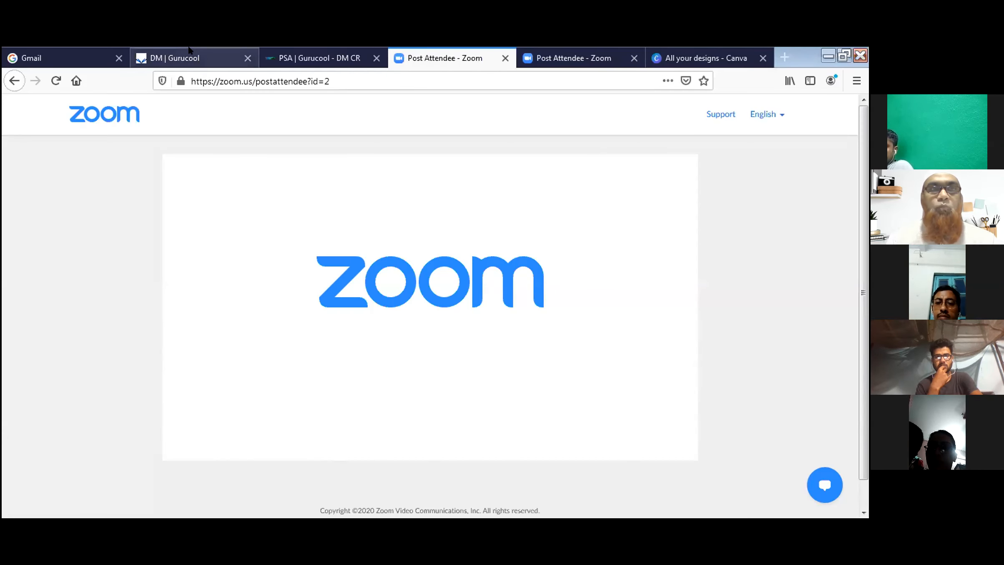
Step: Switch to the Canva designs page and open the "Anuvaber Aaynay team no. 9" design
left_click(731, 62)
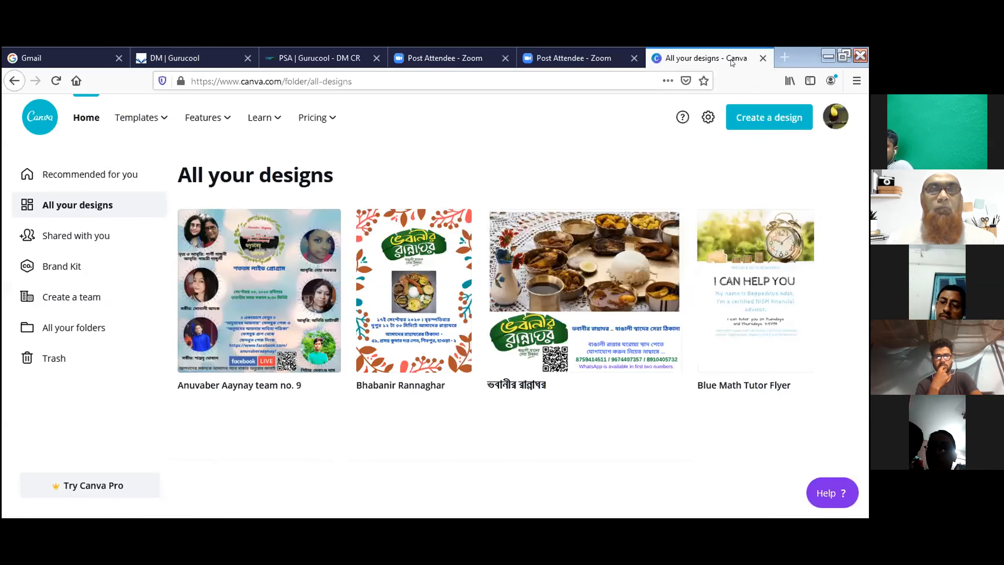
left_click(245, 281)
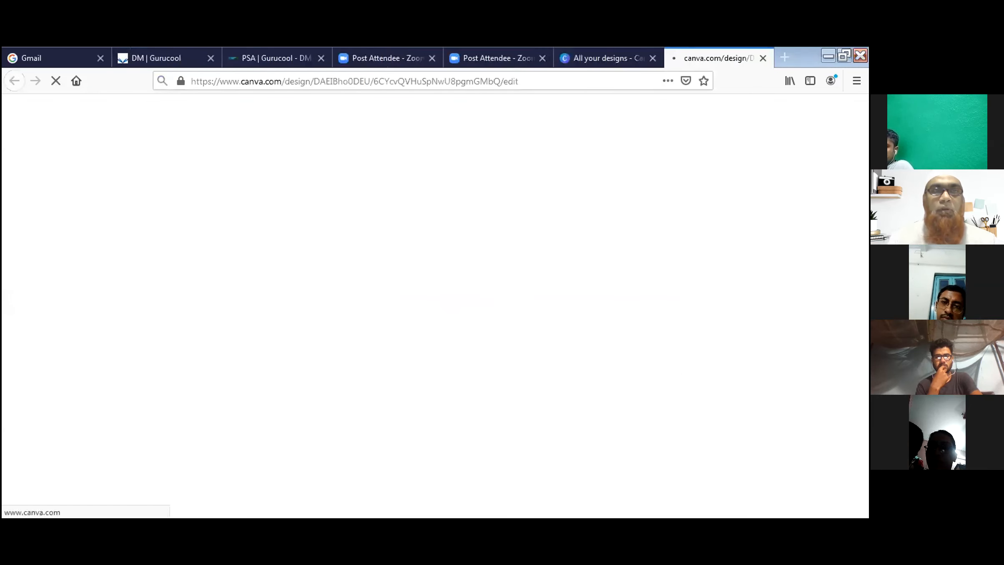
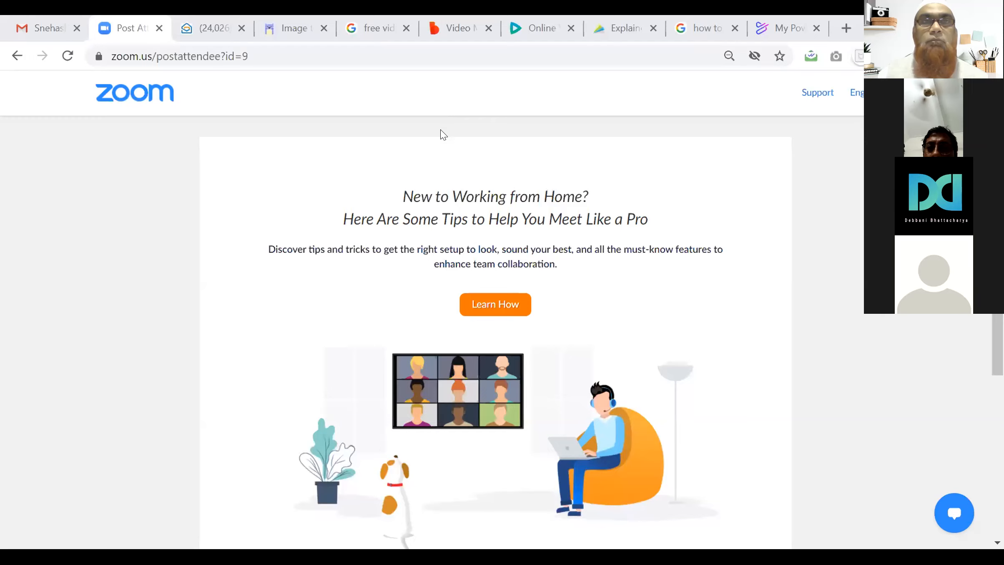
Step: Switch to the Kapwing image-to-video page and go to the Kapwing home page
left_click(291, 29)
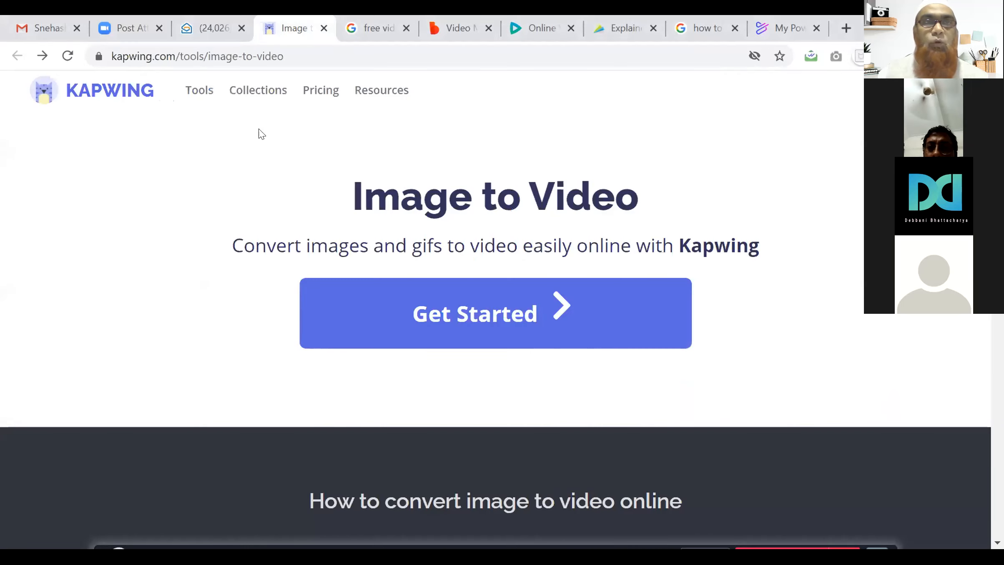
left_click(127, 97)
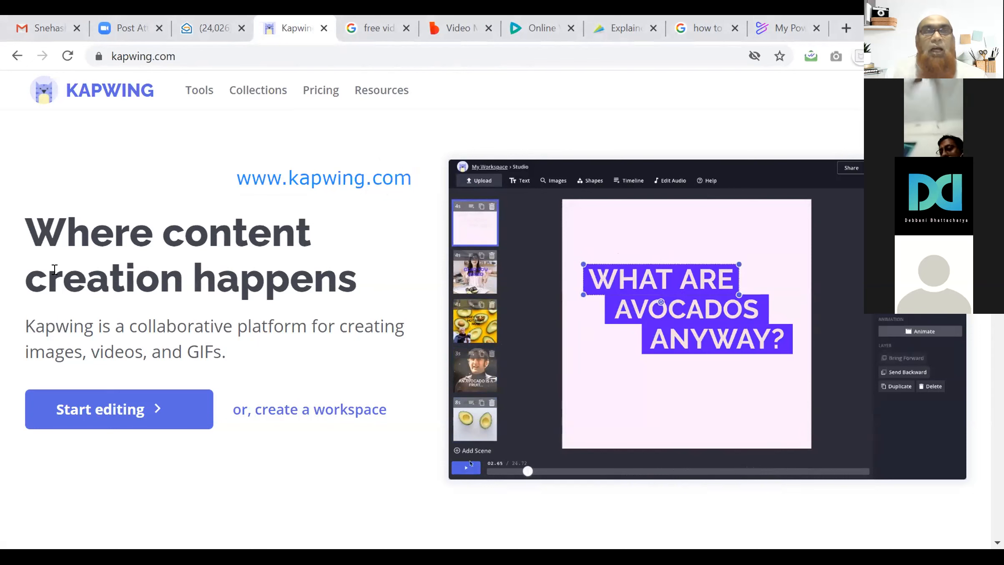
left_click_drag(67, 234, 307, 226)
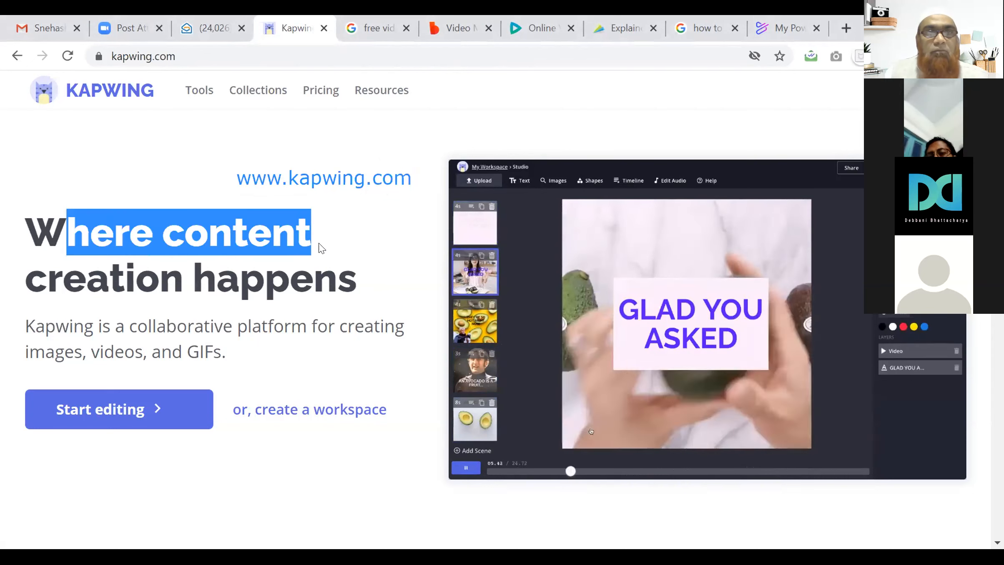
left_click(309, 228)
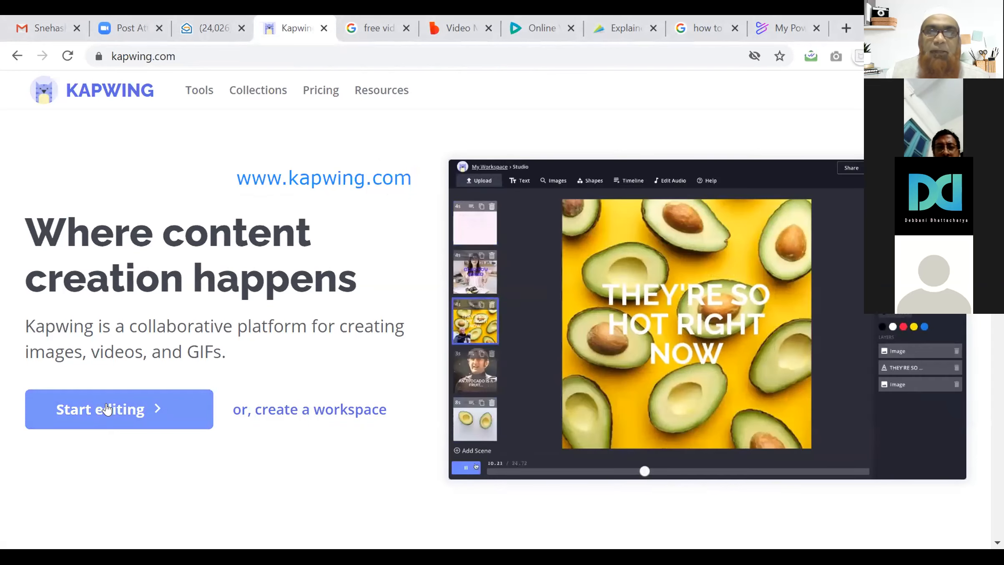
Step: Launch the Kapwing studio editor from the home page and reload it at kapwing.com/studio/editor
left_click(108, 408)
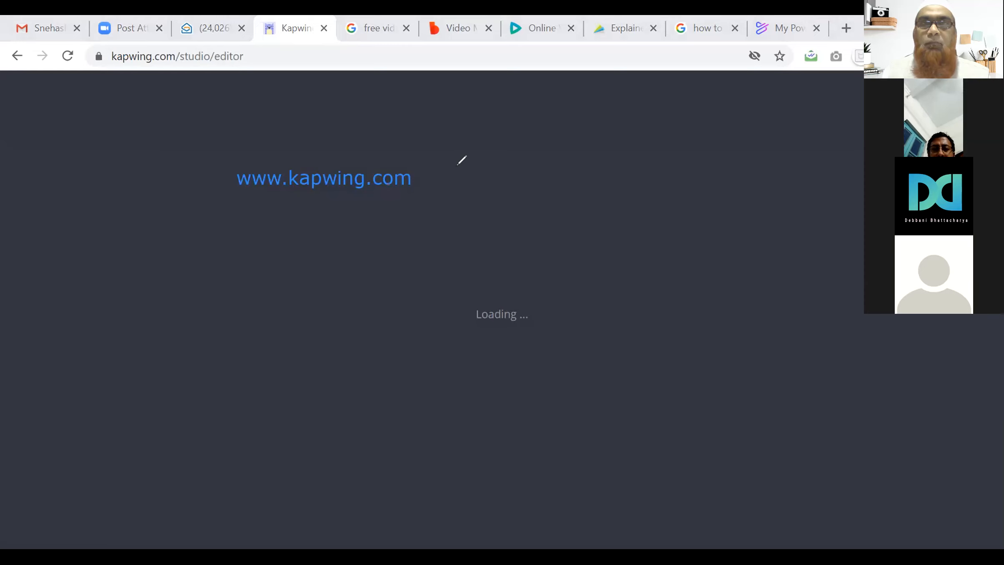
left_click(344, 177)
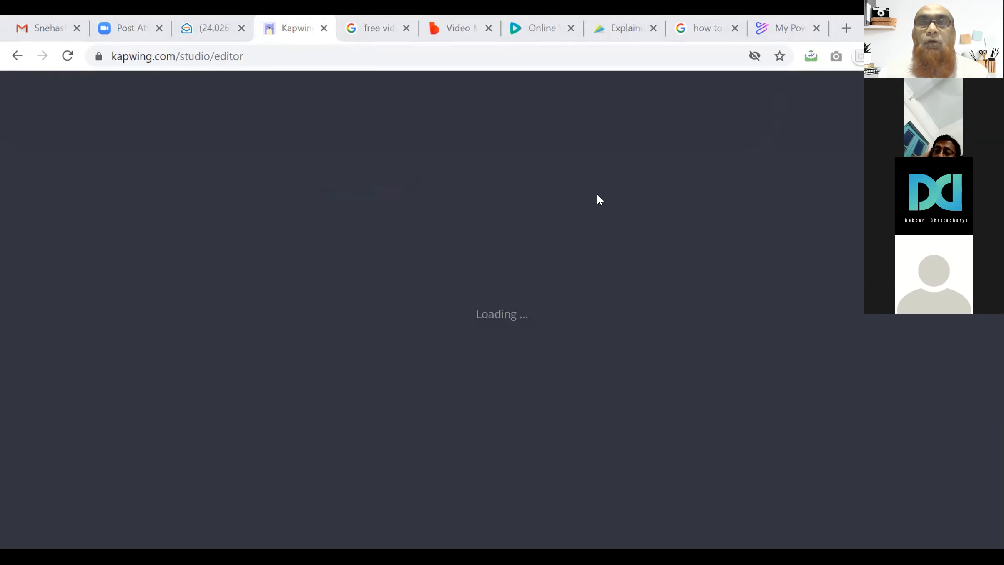
left_click(250, 55)
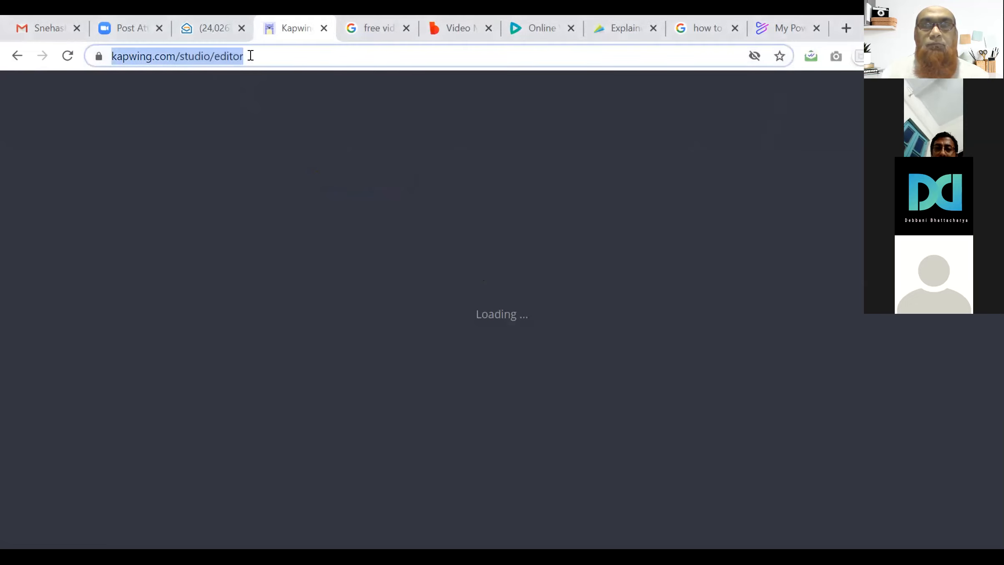
key("Return")
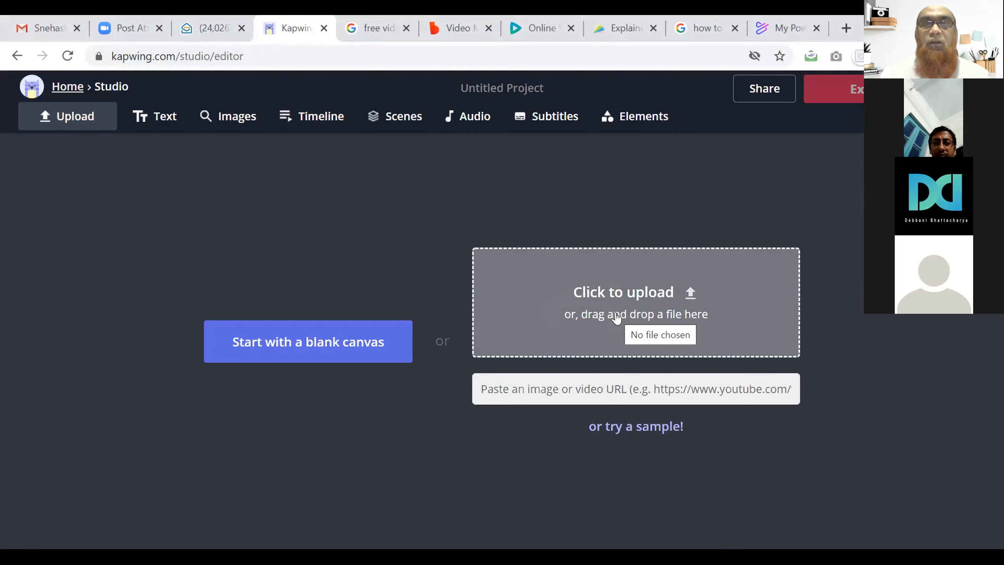
Step: Start a project with a blank canvas and add two more scenes to it
left_click(315, 345)
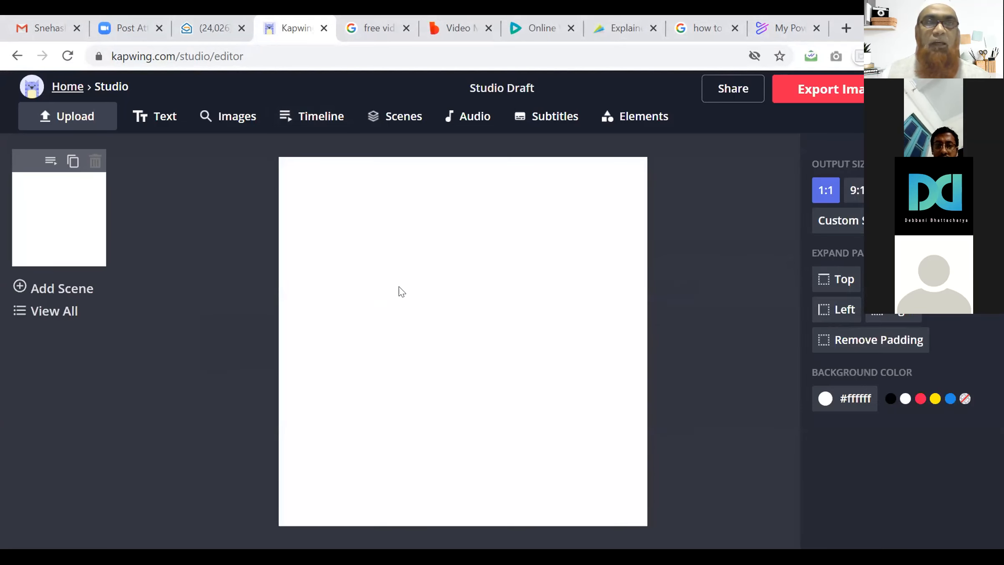
left_click(44, 297)
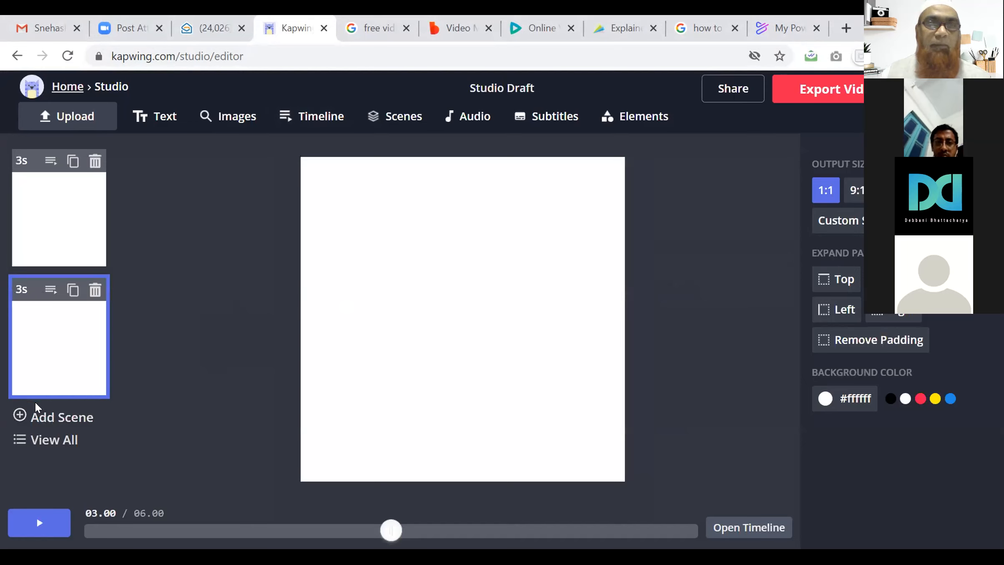
left_click(19, 416)
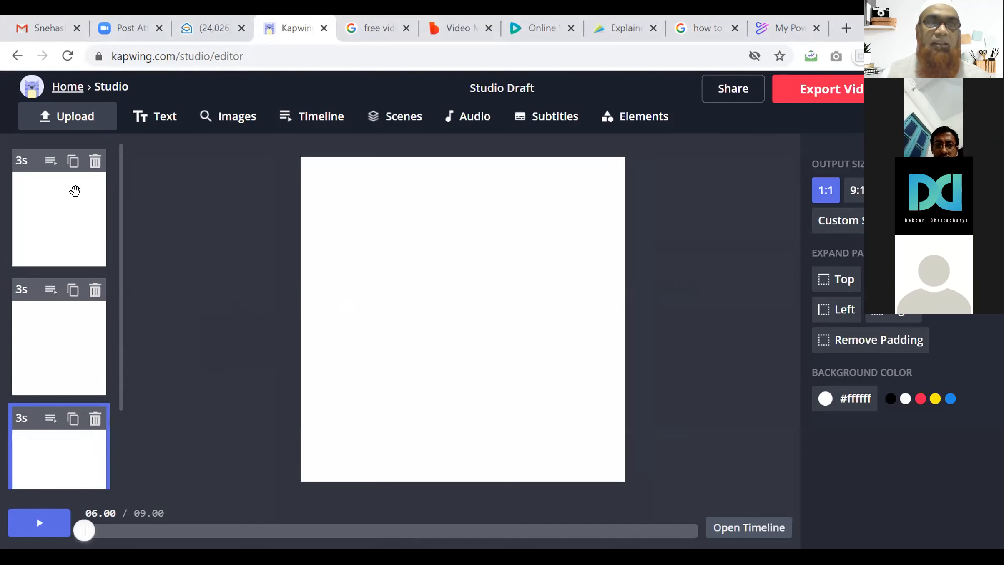
Step: Search the image library for "education" and insert the chalkboard picture with books, glasses and pencils into the first scene
left_click(57, 198)
left_click(62, 118)
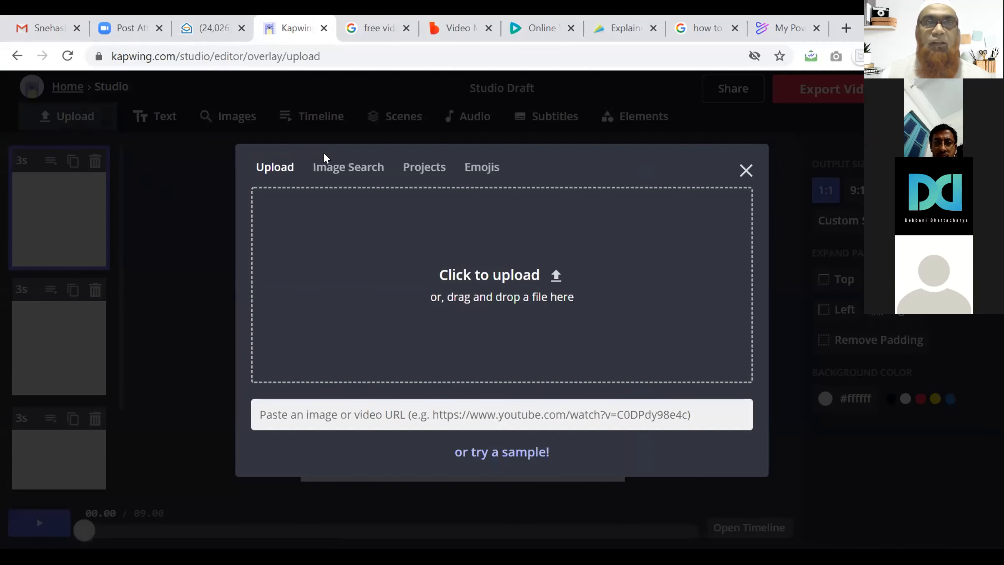
left_click(327, 167)
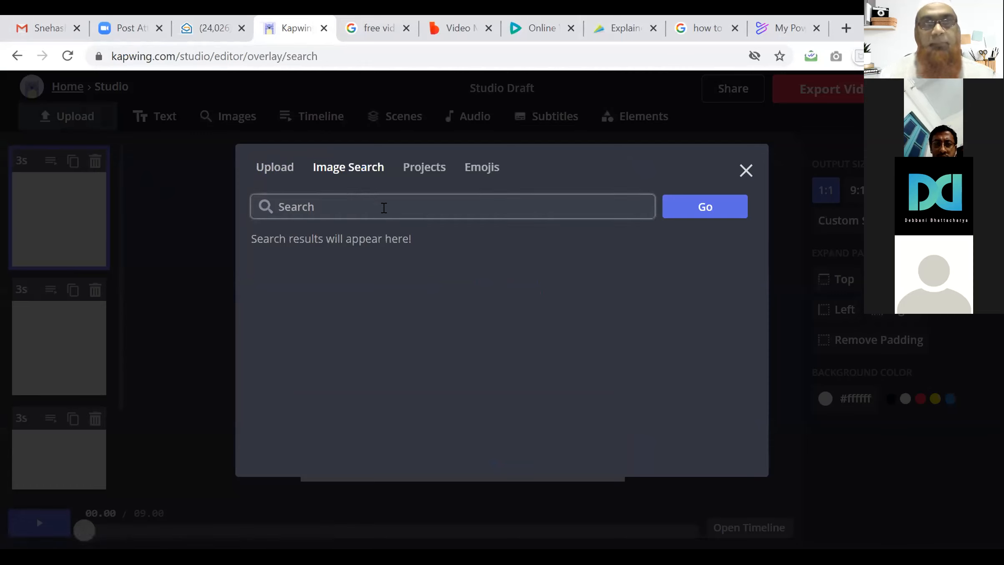
type("education")
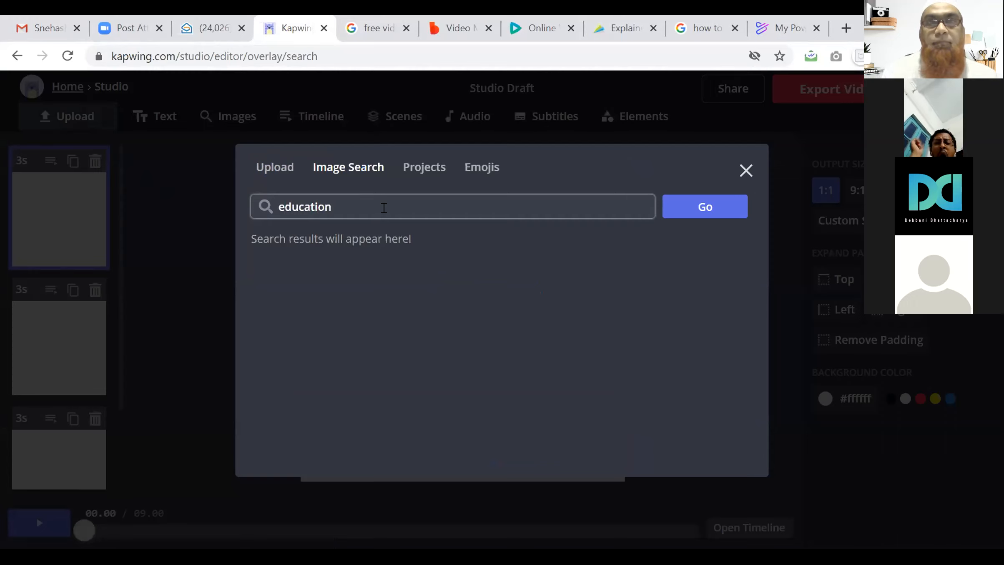
key("Return")
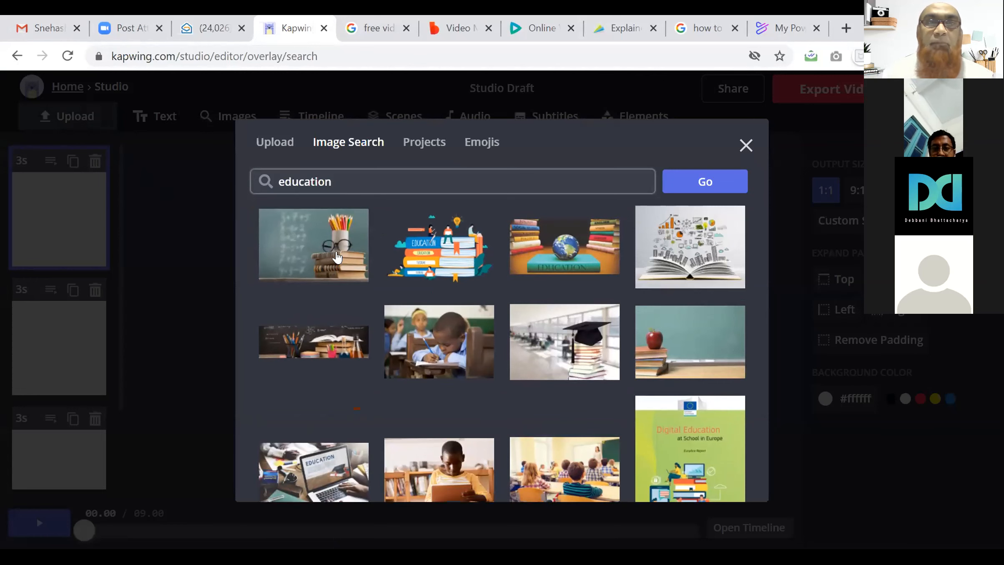
left_click(337, 257)
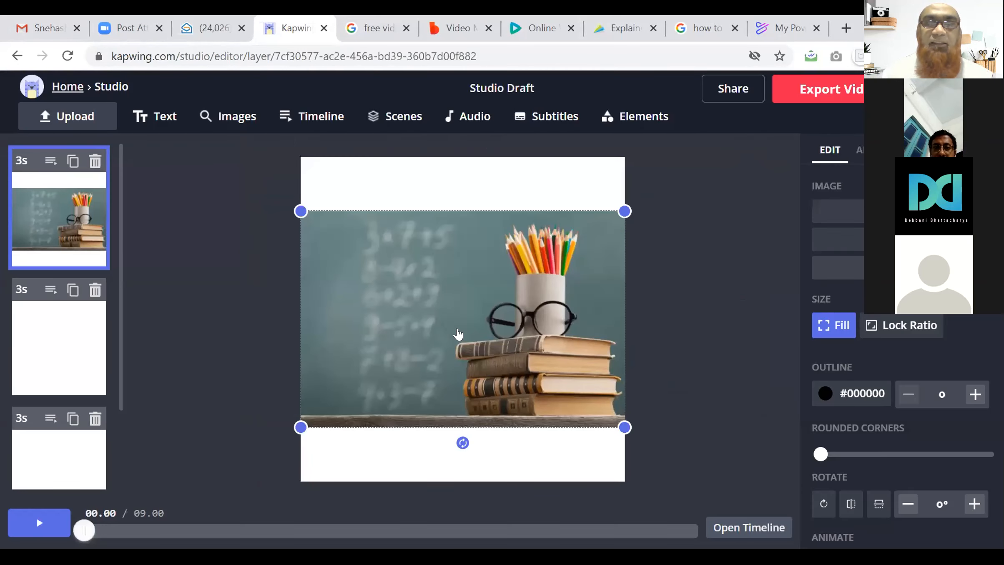
mouse_move(458, 334)
left_mouse_down()
mouse_move(456, 278)
mouse_move(464, 355)
left_mouse_up()
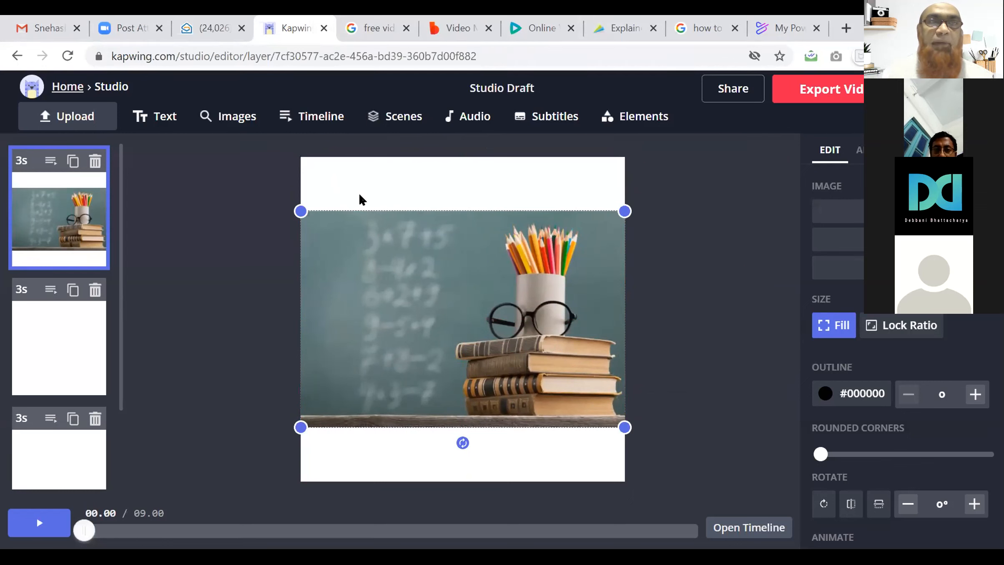
Step: Add a text box in the white band above the picture reading "Welcome to Online School"
left_click(157, 117)
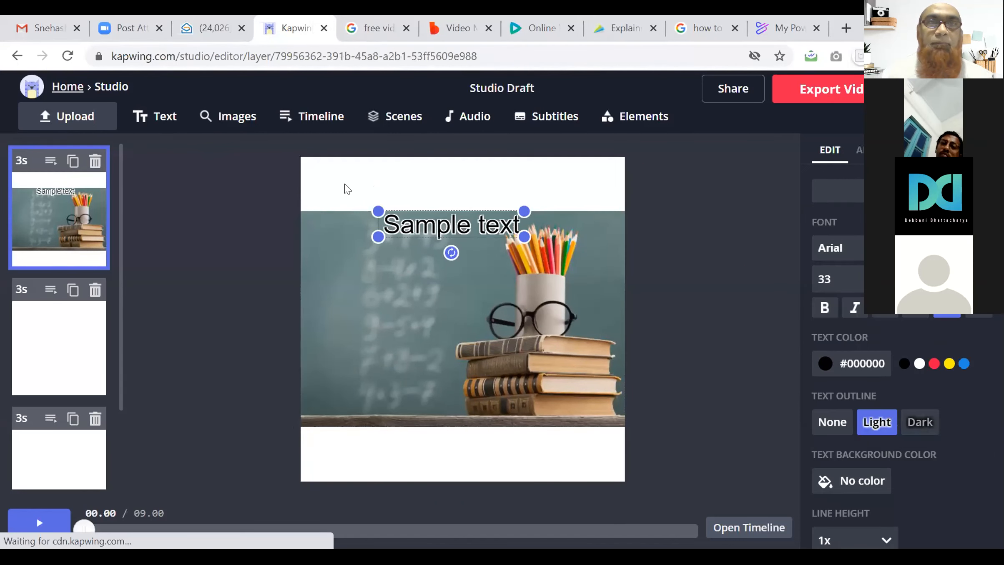
left_click_drag(436, 231, 403, 190)
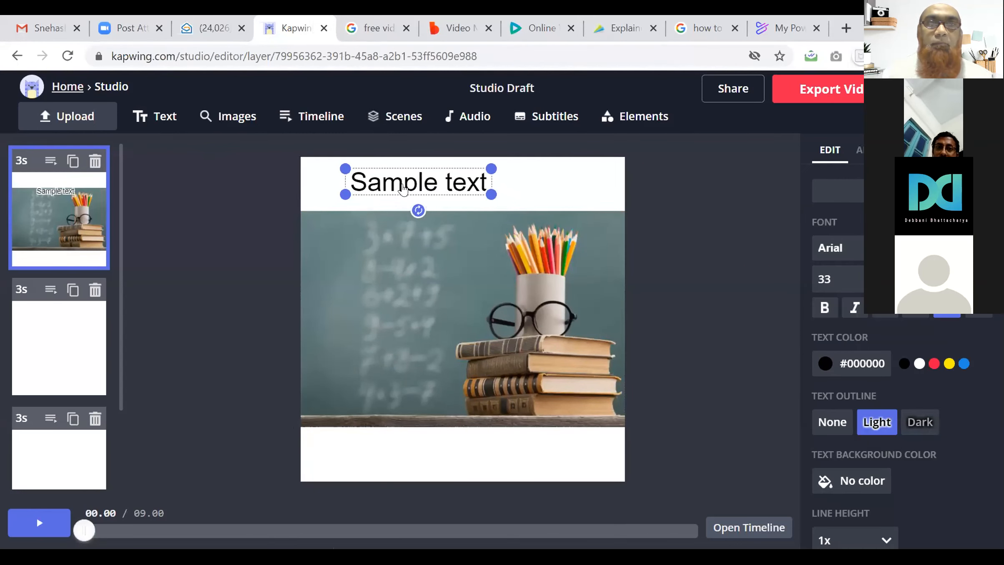
triple_click(404, 183)
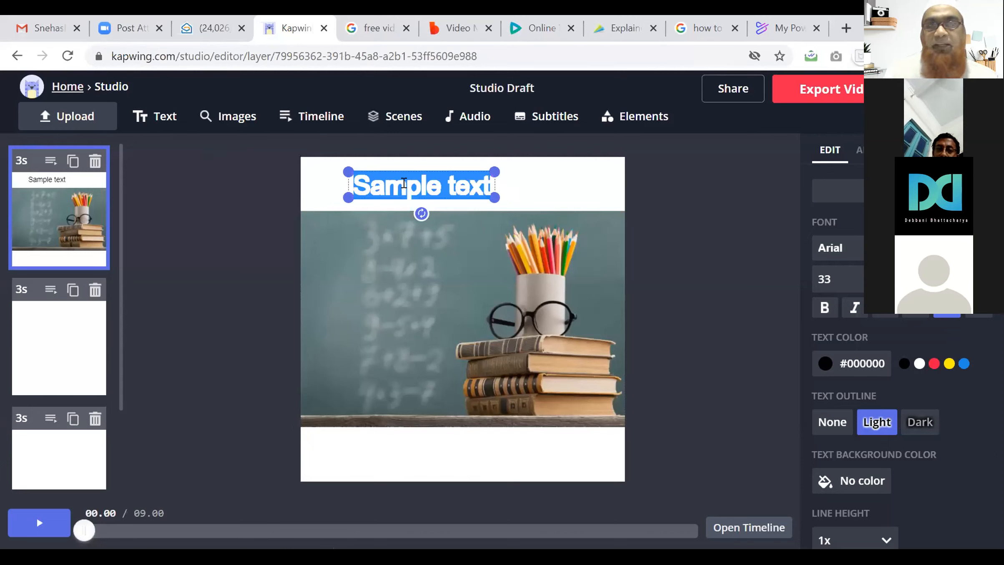
type("Wel")
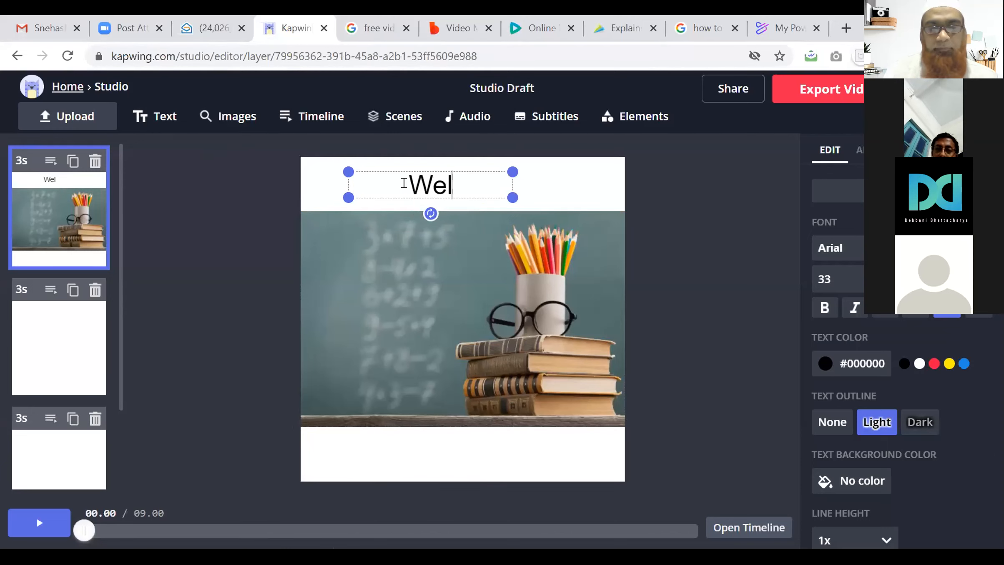
type("come to Online")
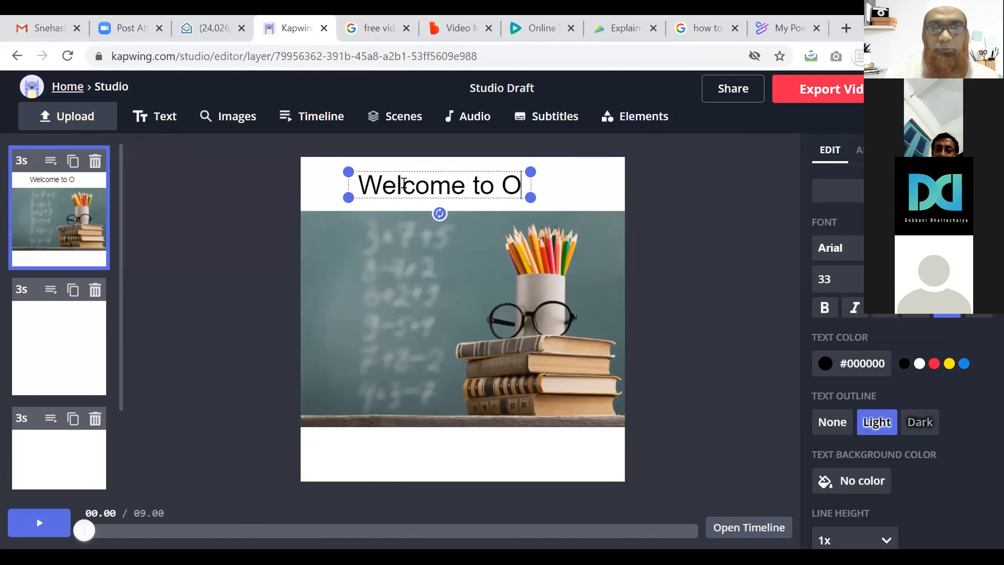
type("ool")
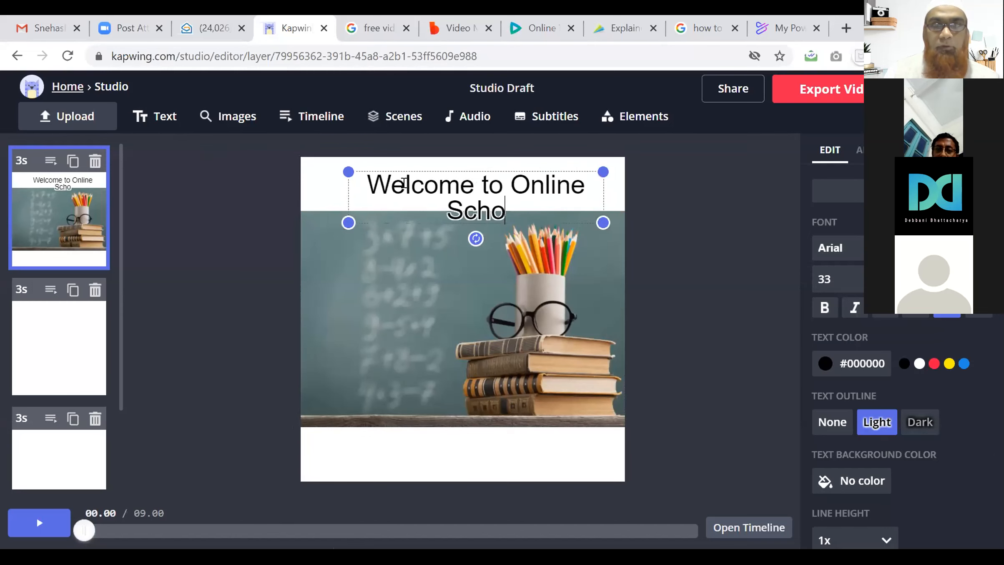
Step: Enlarge the "Welcome to Online School" heading to font size 45 and move it up to the canvas's upper edge
left_click(351, 214)
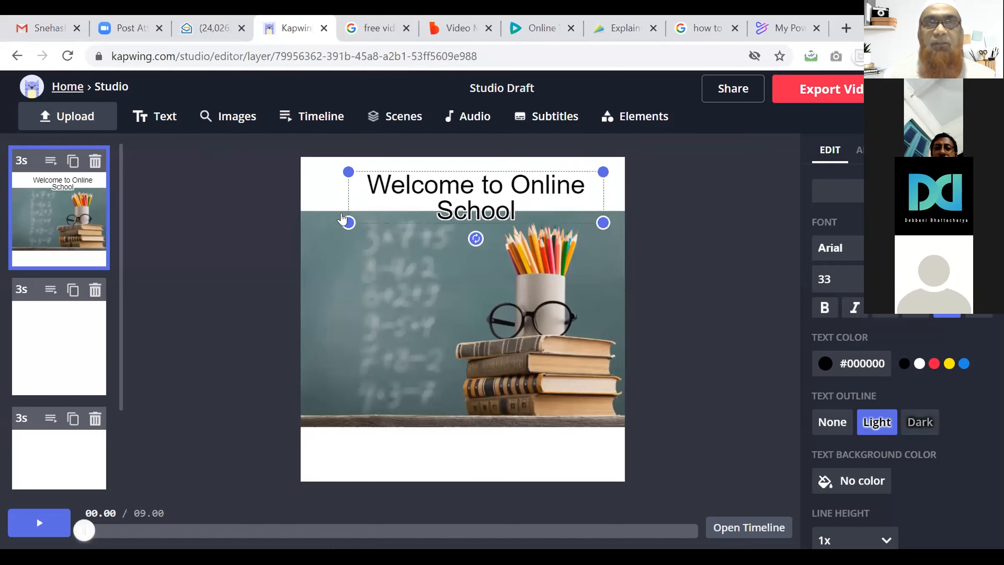
left_click_drag(345, 221, 321, 233)
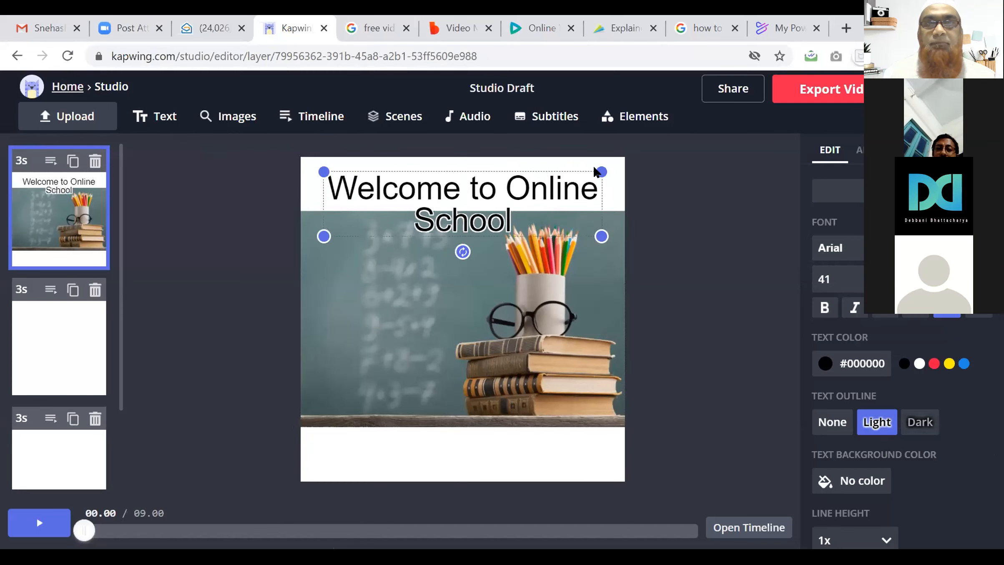
left_click_drag(596, 168, 612, 163)
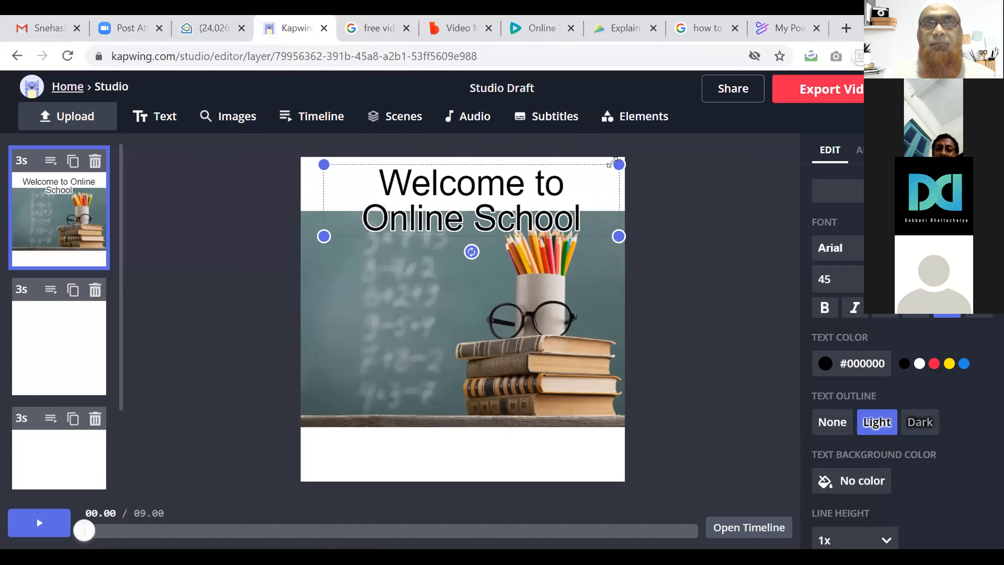
left_click_drag(509, 199, 507, 192)
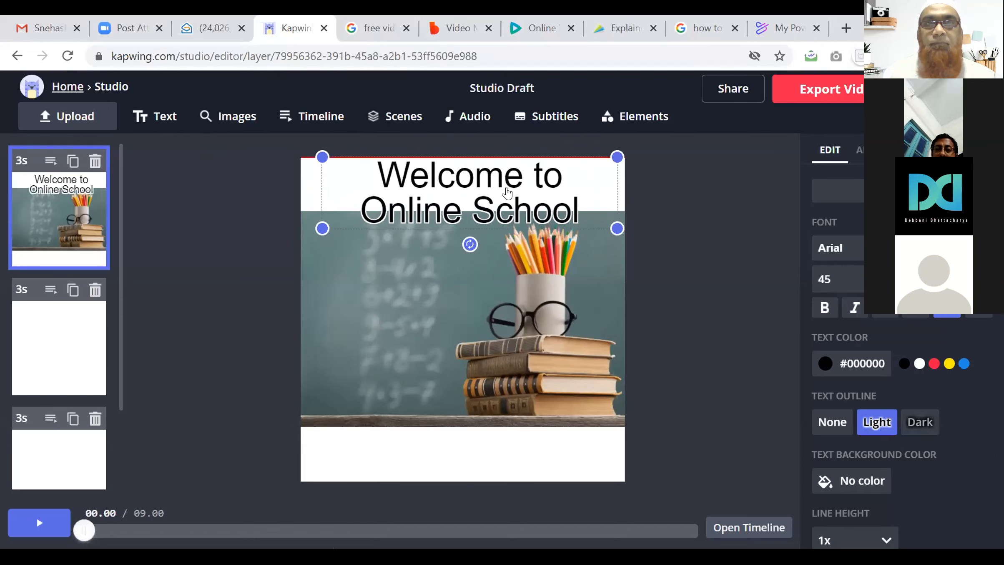
Step: Add a second text box in the white band below the picture and delete the surplus extra text box
left_click(396, 439)
left_click(166, 121)
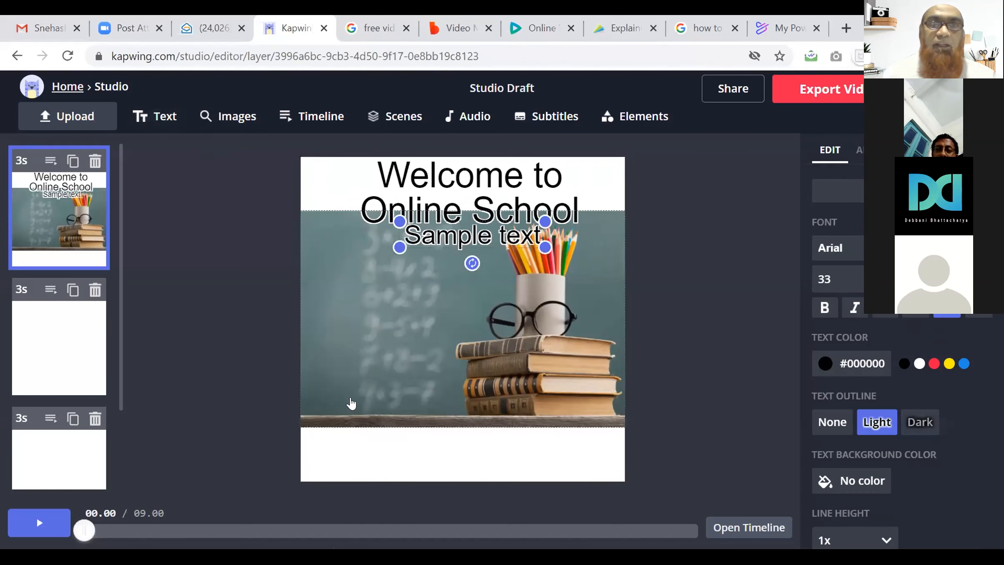
left_click(347, 458)
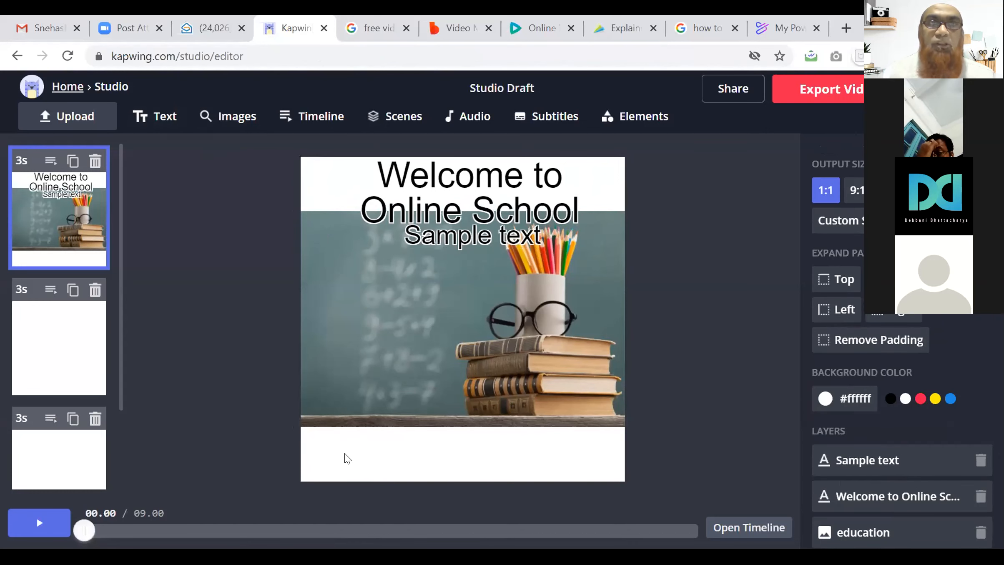
left_click(347, 458)
left_click(173, 122)
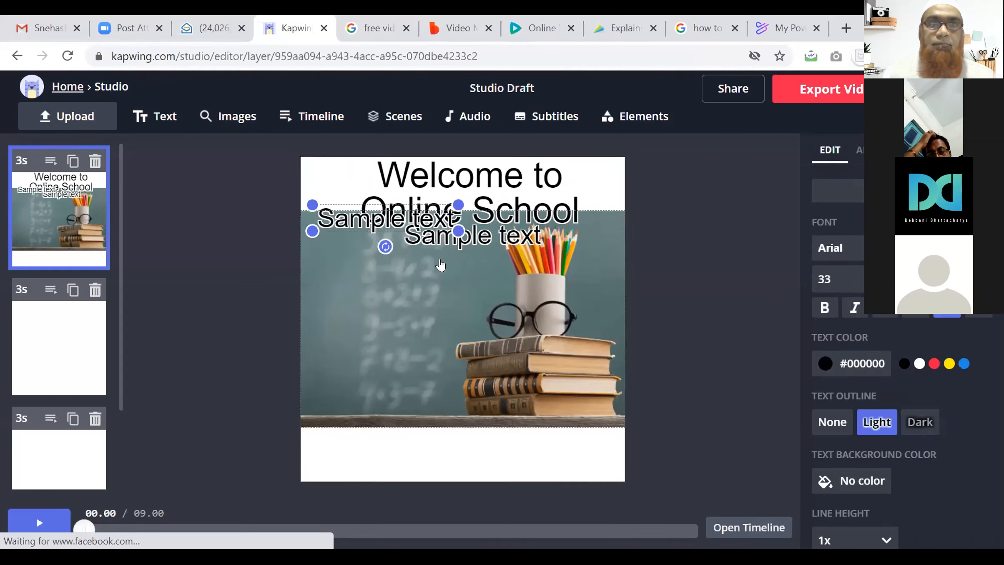
key("Delete")
left_click_drag(470, 238, 419, 500)
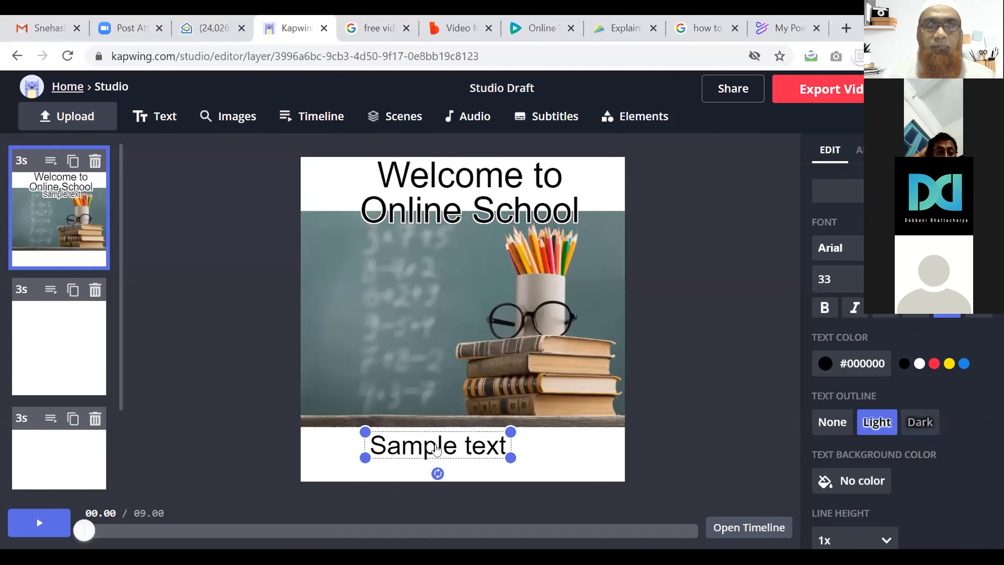
Step: Change the text below the chalkboard picture to "Best School to Grow Your Child" and resize its box to font size 31
double_click(435, 442)
triple_click(435, 442)
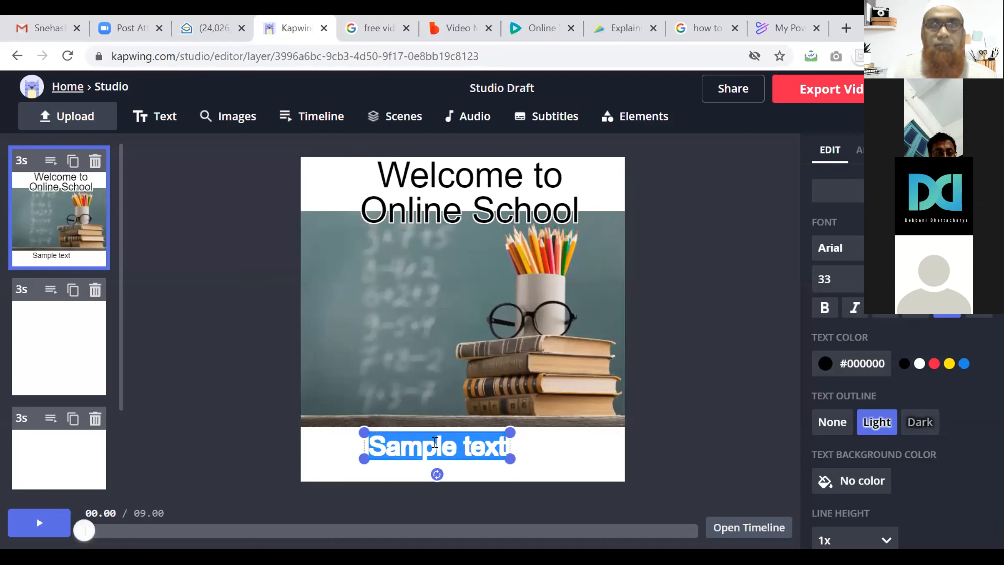
type("Best S")
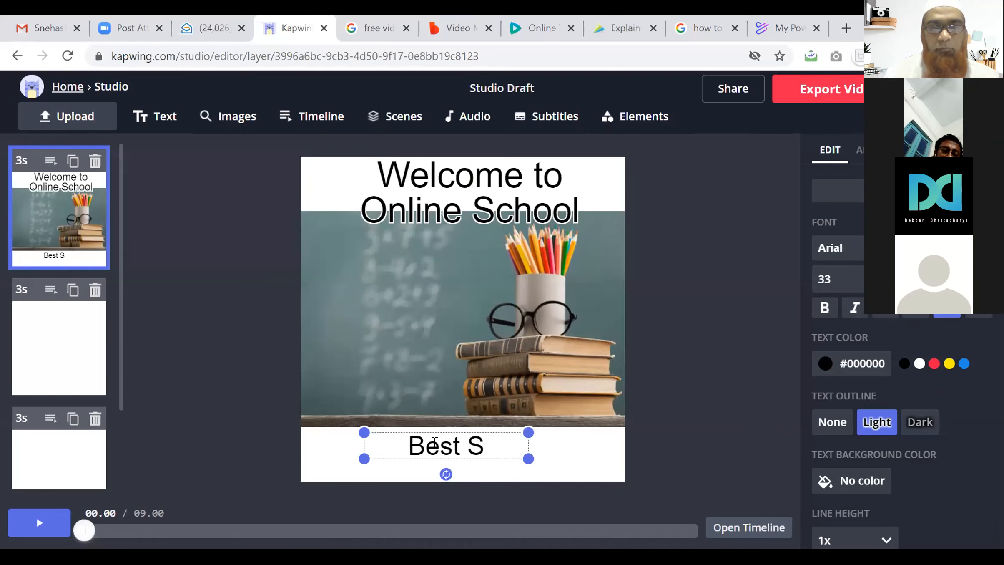
type("chool to G")
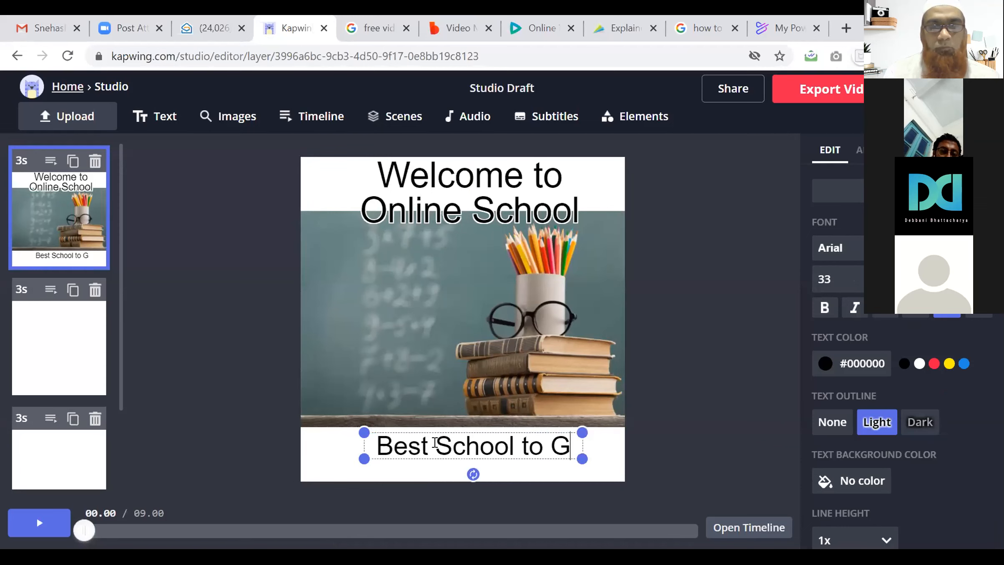
type("row Your C")
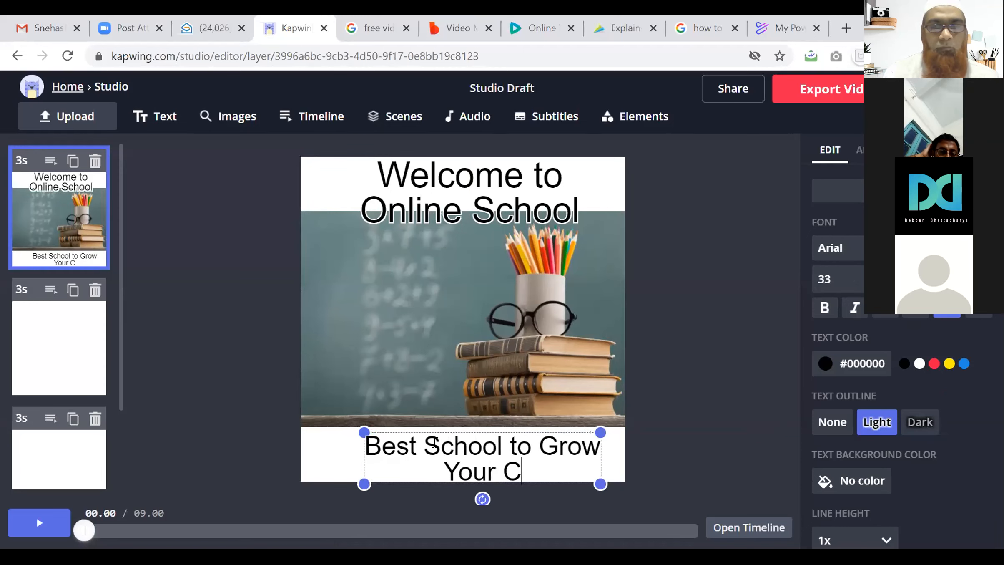
type("hild")
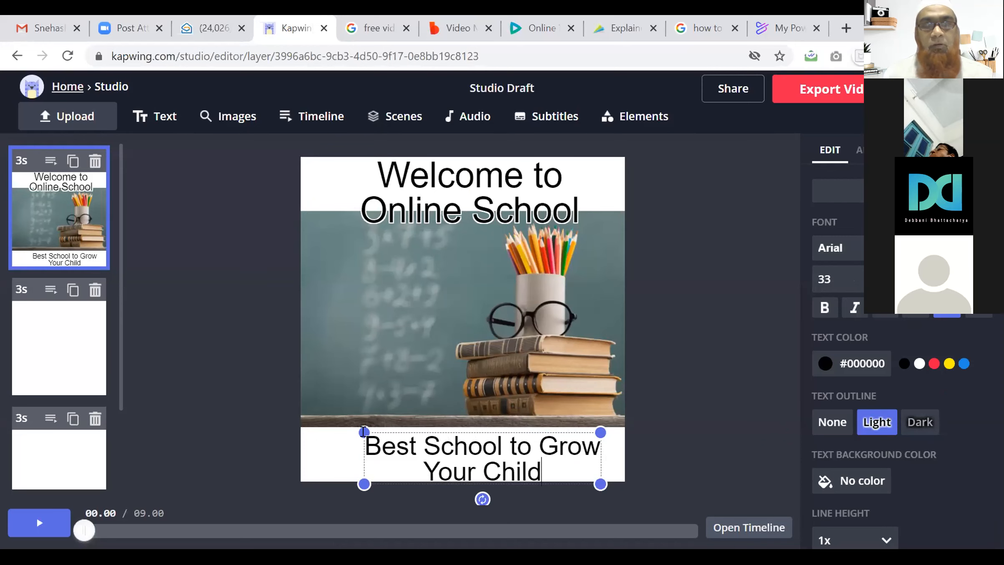
left_click_drag(362, 426, 337, 428)
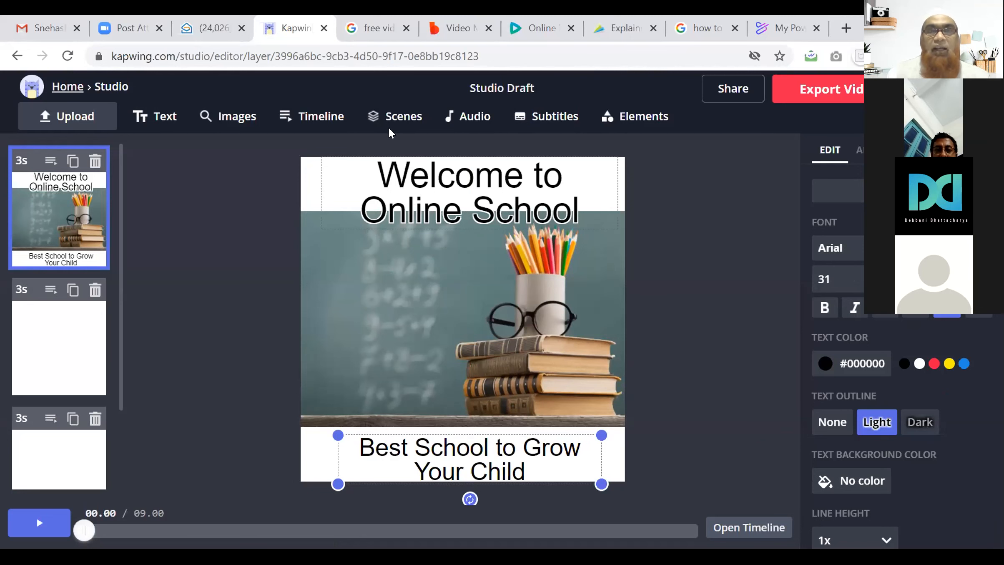
Step: View the timeline of the blank second scene, and return to the studio with that scene selected for editing
left_click(399, 118)
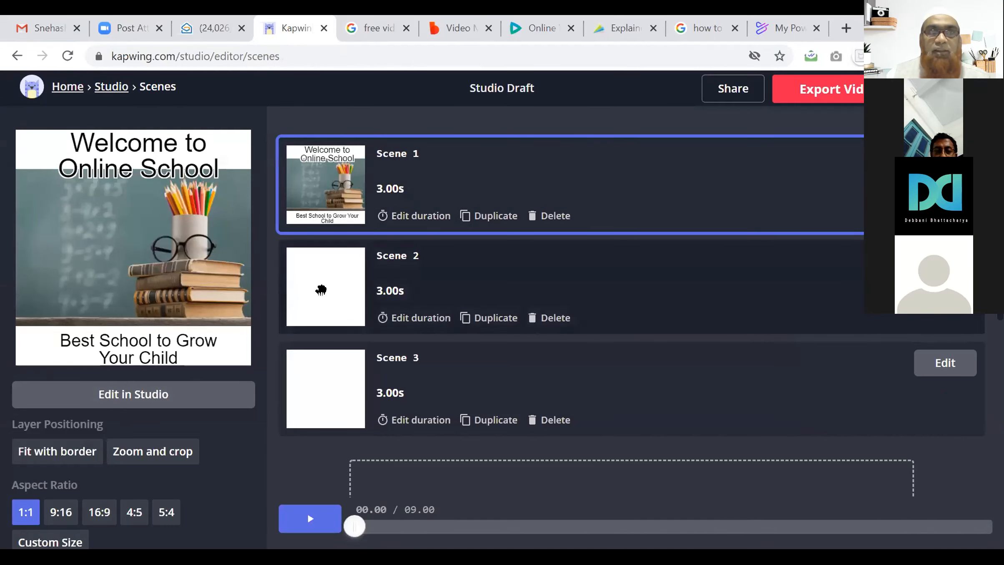
left_click(318, 299)
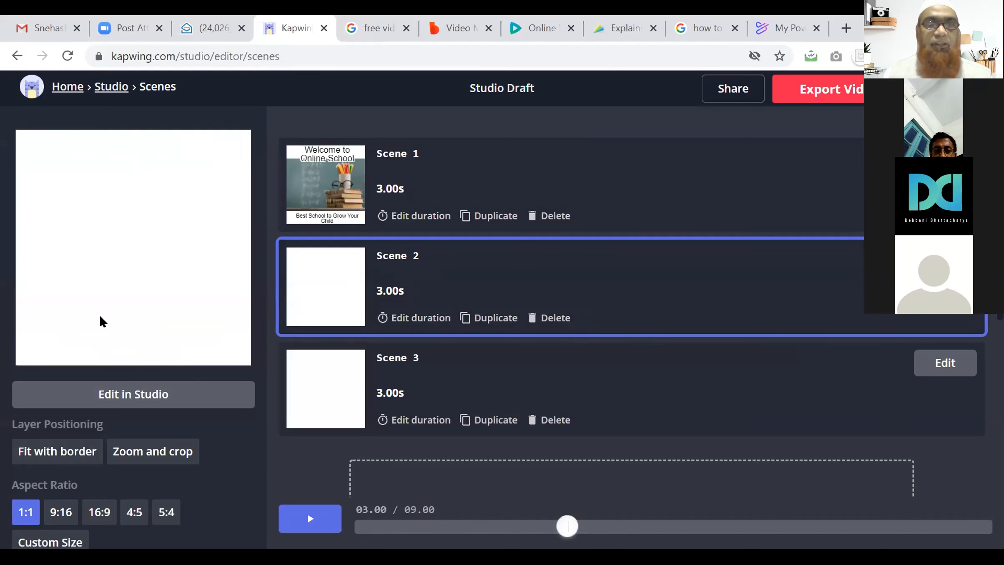
left_click(125, 395)
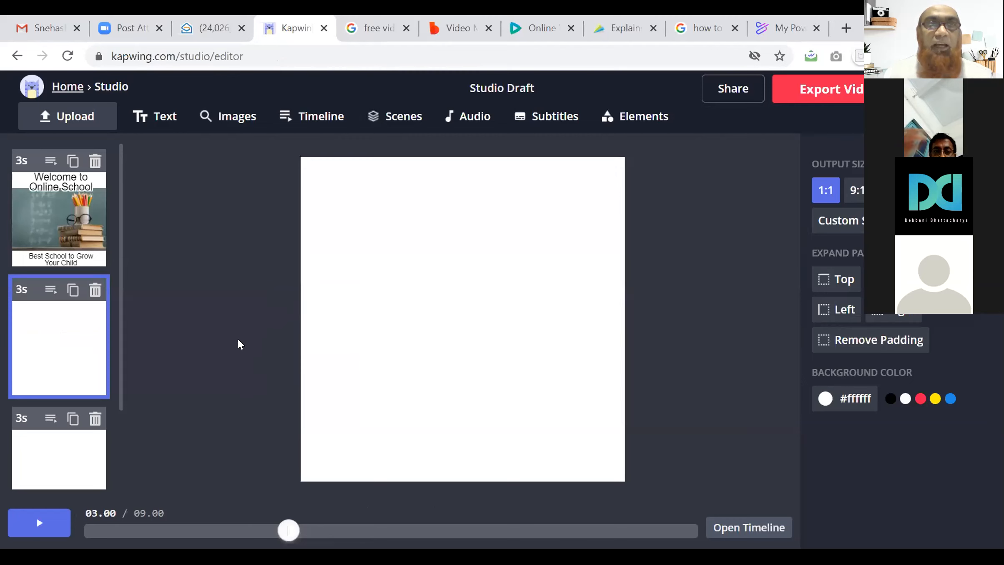
left_click(50, 290)
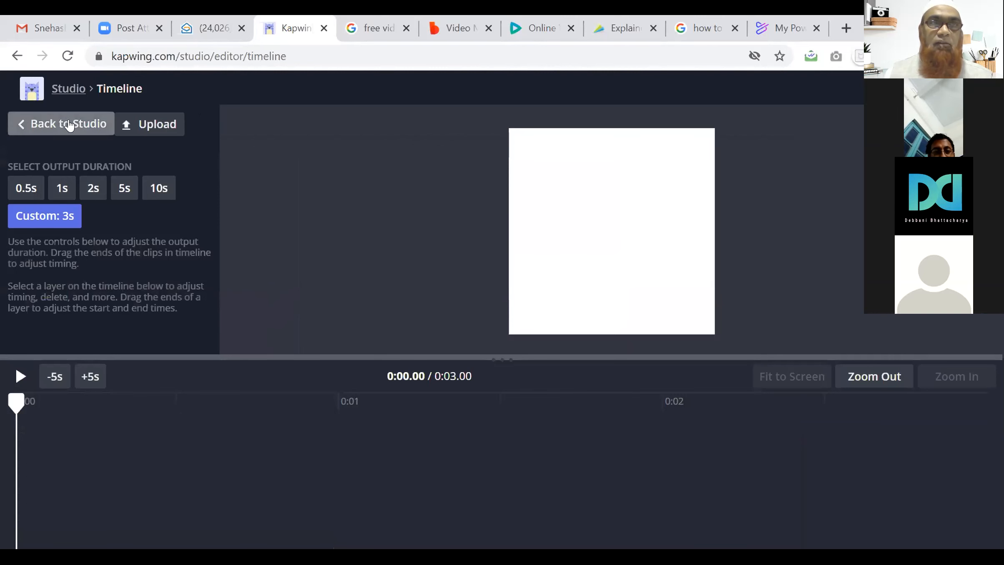
left_click(39, 124)
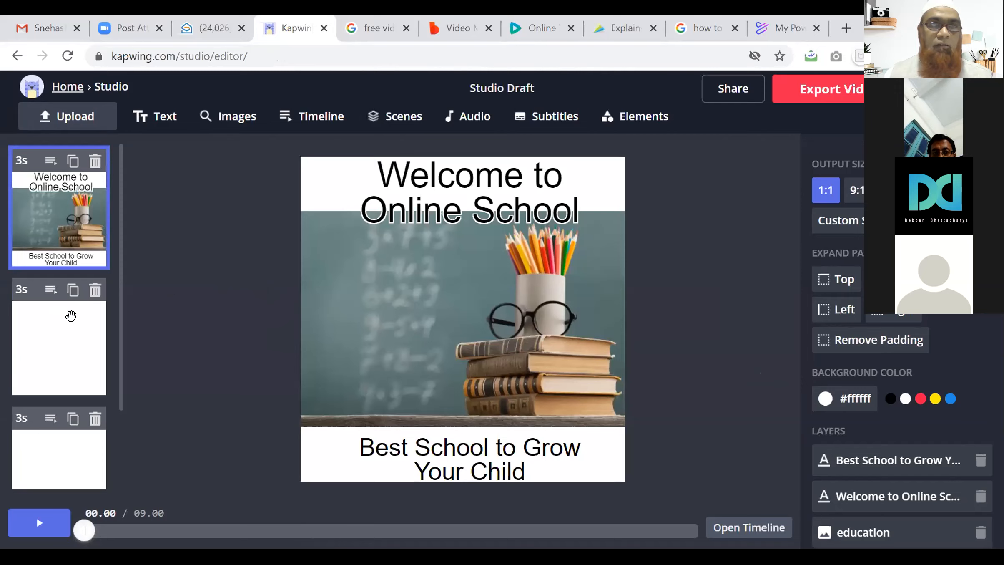
left_click(52, 348)
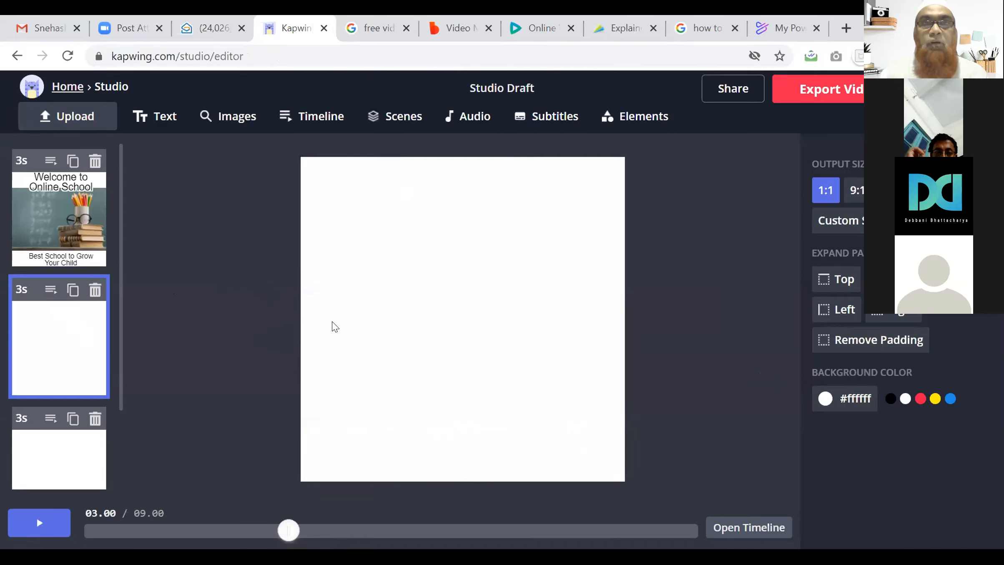
Step: Search the image library for "computer learning" and insert the picture of three children at a laptop into the second scene
left_click(230, 117)
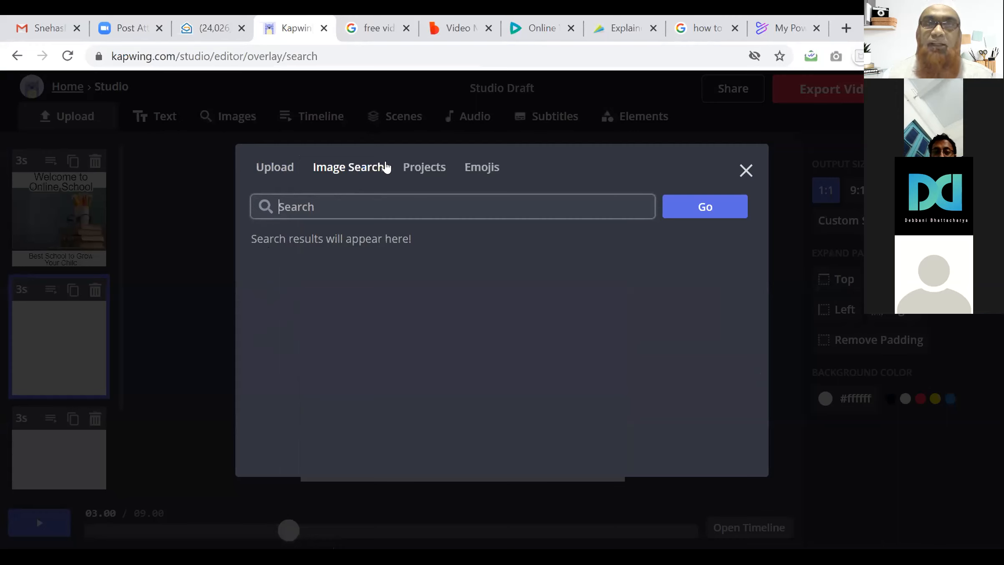
left_click(424, 173)
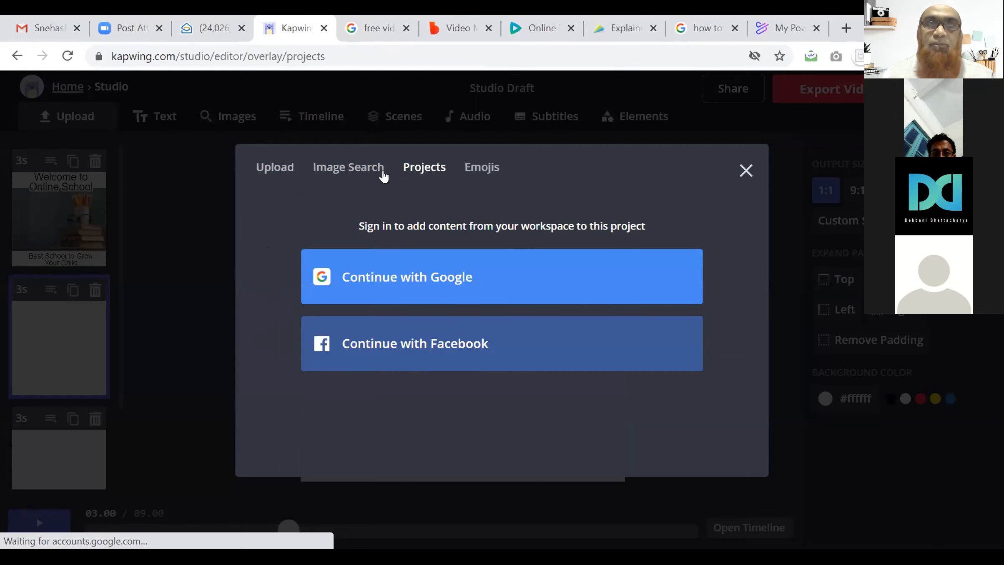
left_click(369, 172)
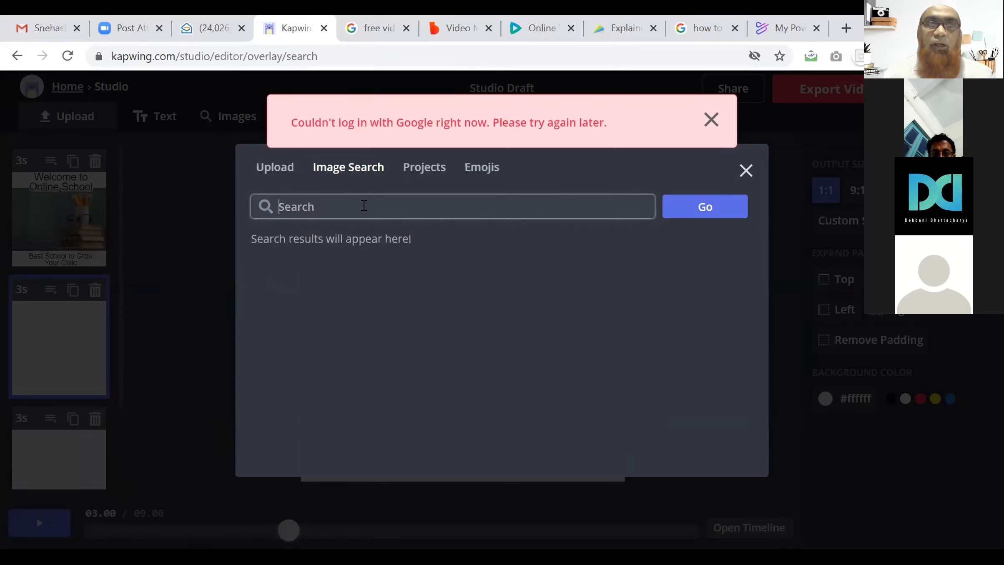
type("computer learning")
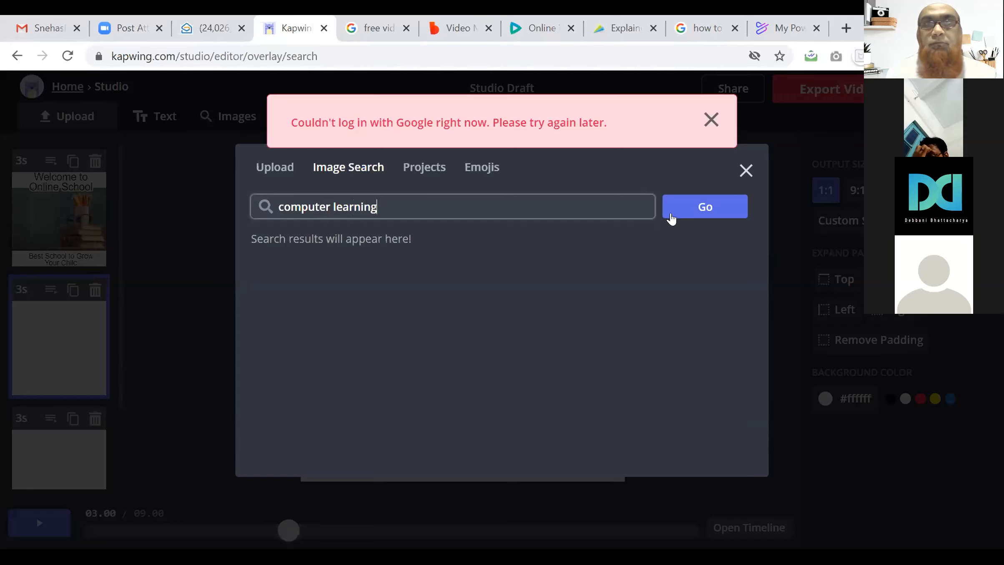
left_click(672, 217)
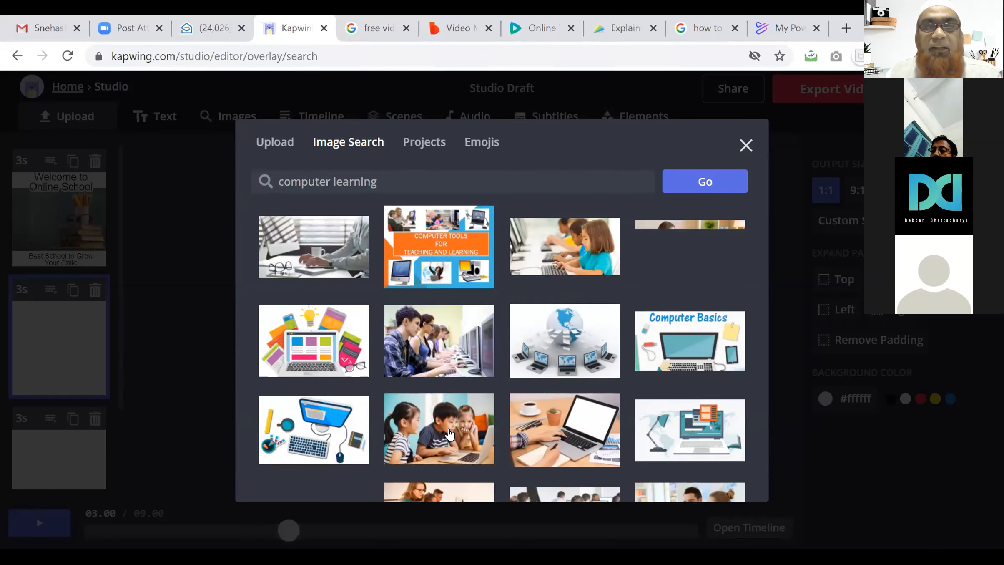
left_click(448, 430)
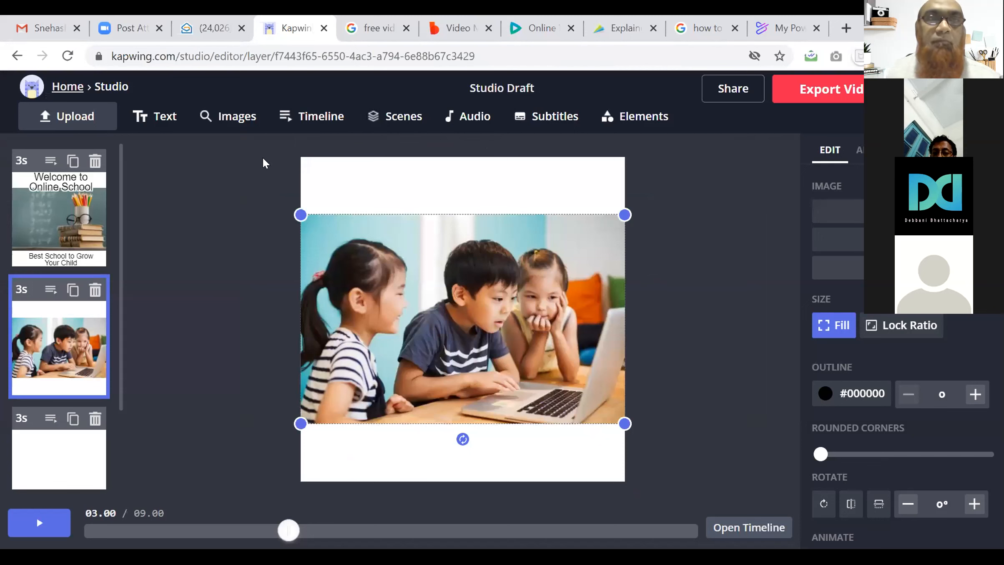
Step: Add a text box in the white band above the children's picture reading "New World for Kids"
left_click(154, 118)
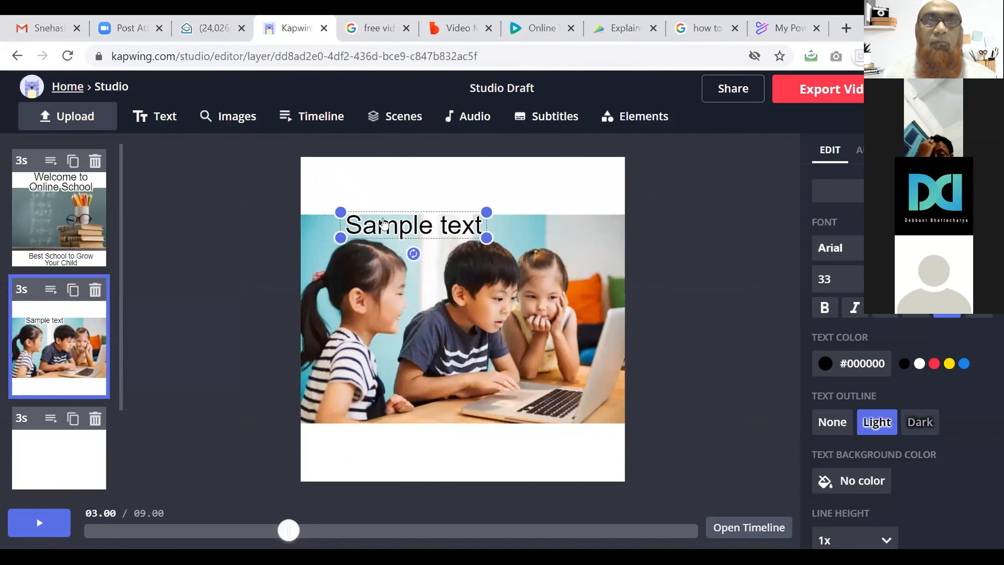
left_click_drag(392, 204, 396, 191)
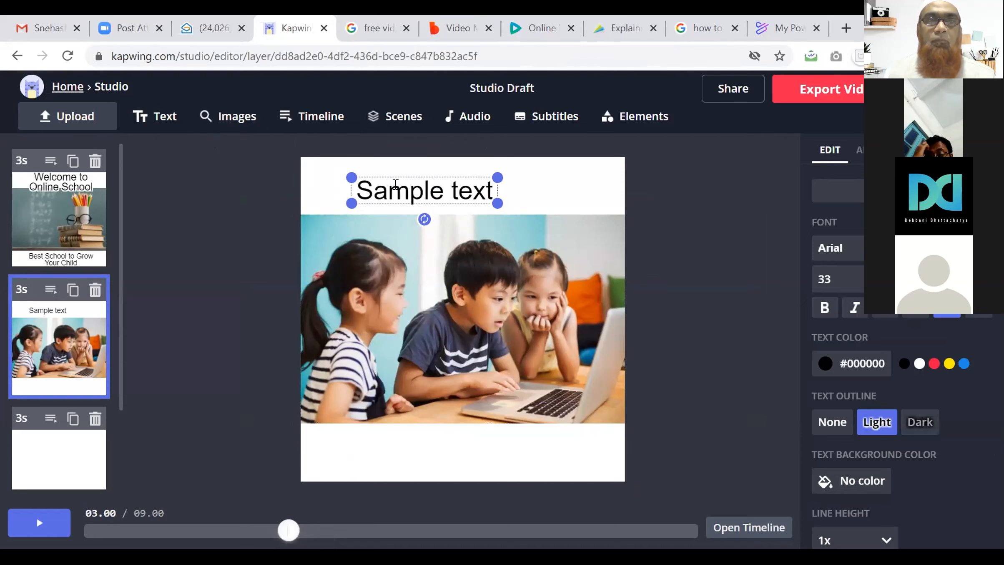
double_click(395, 184)
type("Ne")
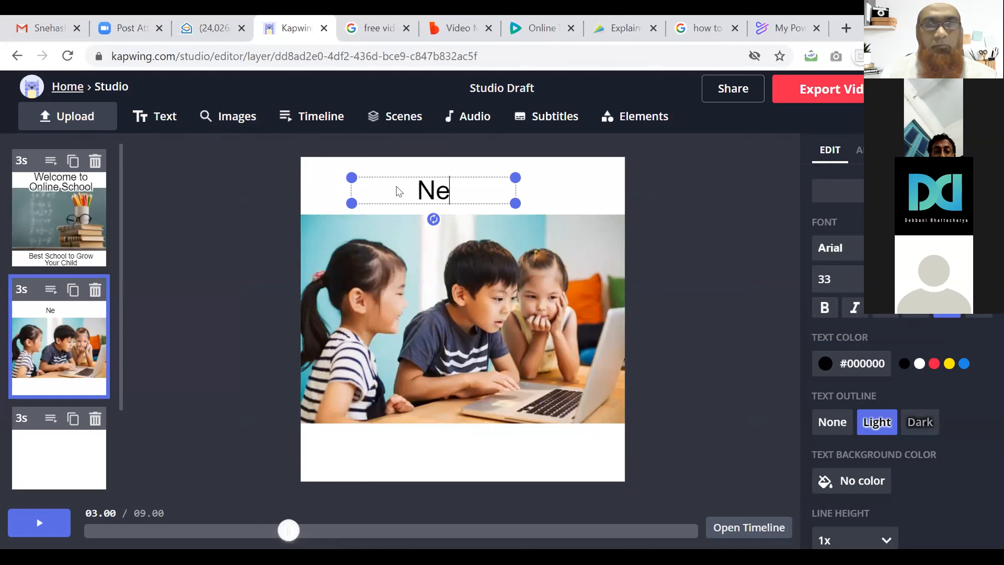
type("w World for Kids")
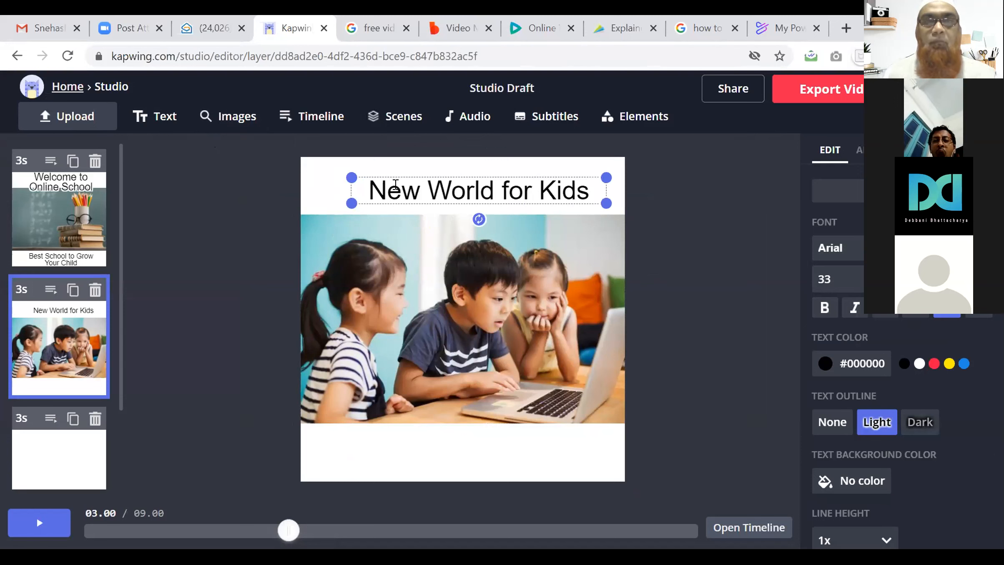
left_click(371, 442)
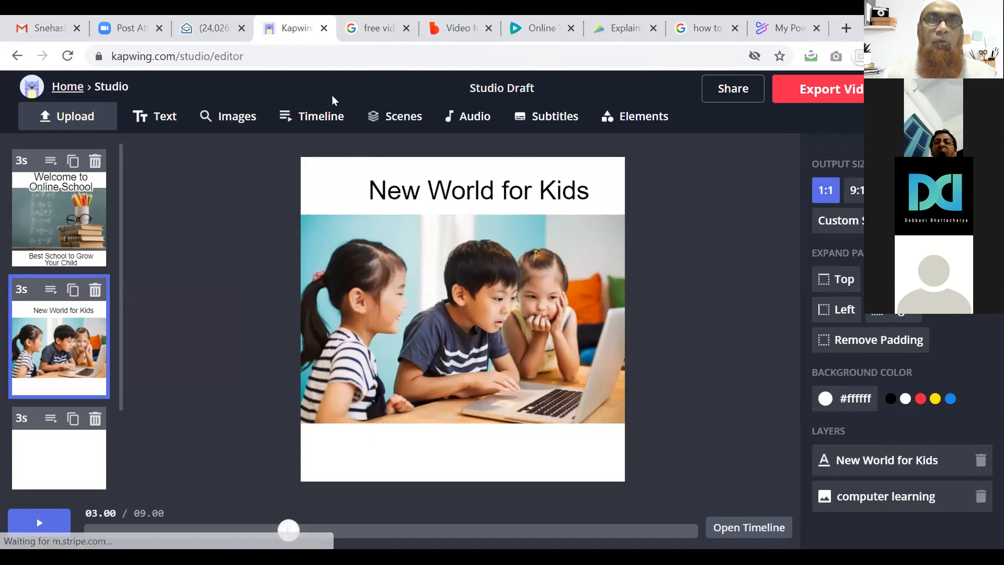
Step: Add a second text box in the white band below the children's picture reading "Learning As easy as Classroom"
left_click(155, 116)
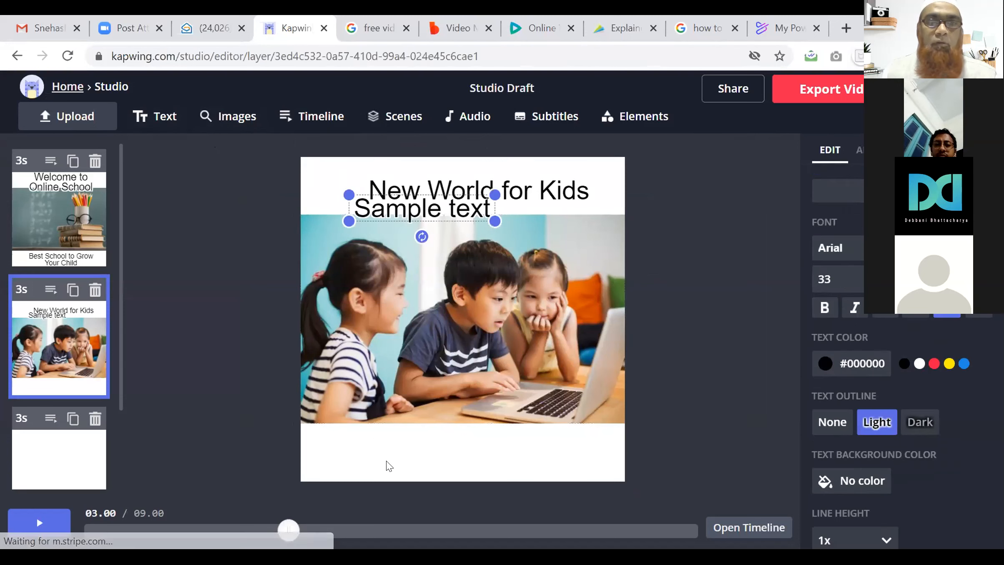
left_click_drag(401, 213, 387, 451)
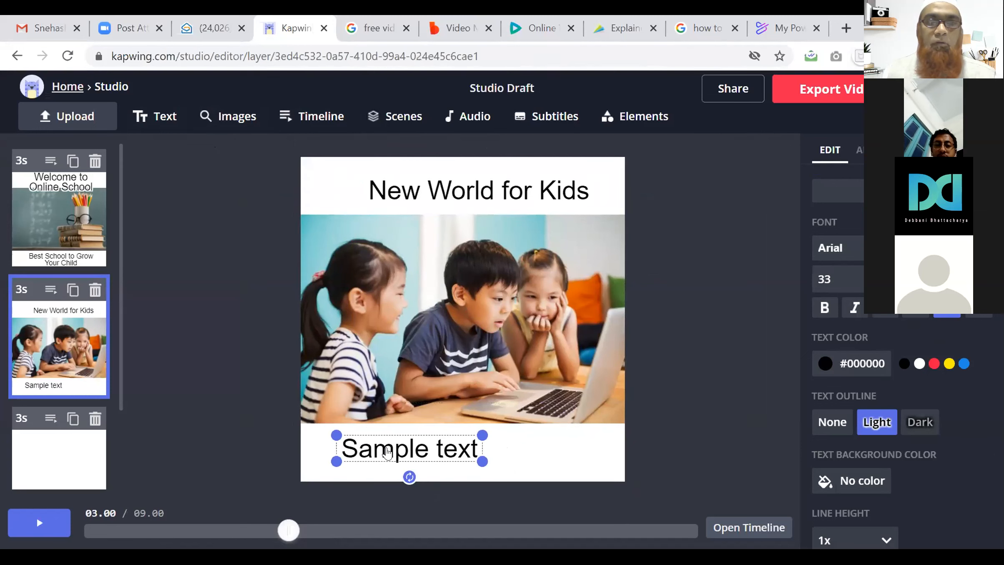
triple_click(387, 449)
type("L")
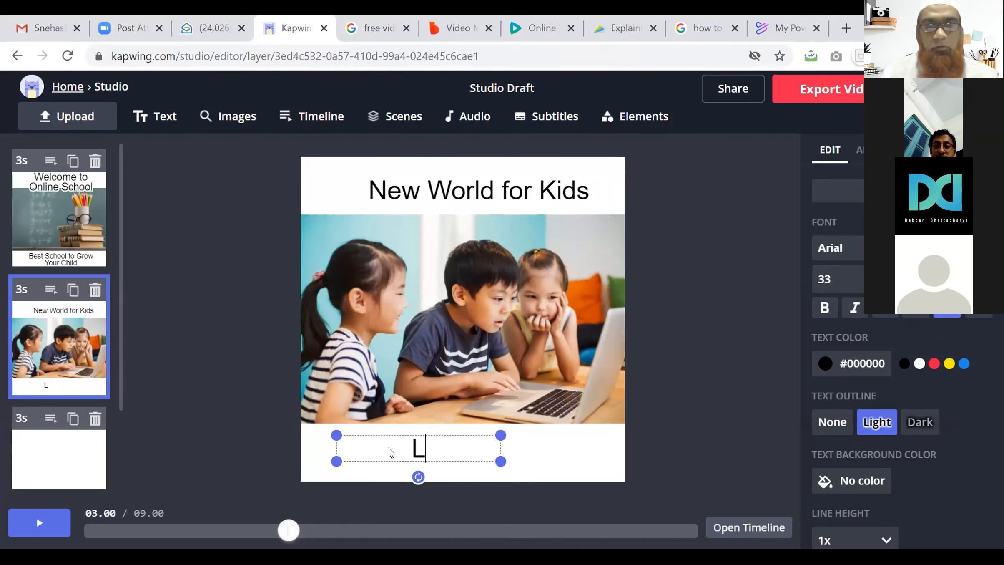
type("earning As easy as Classroo")
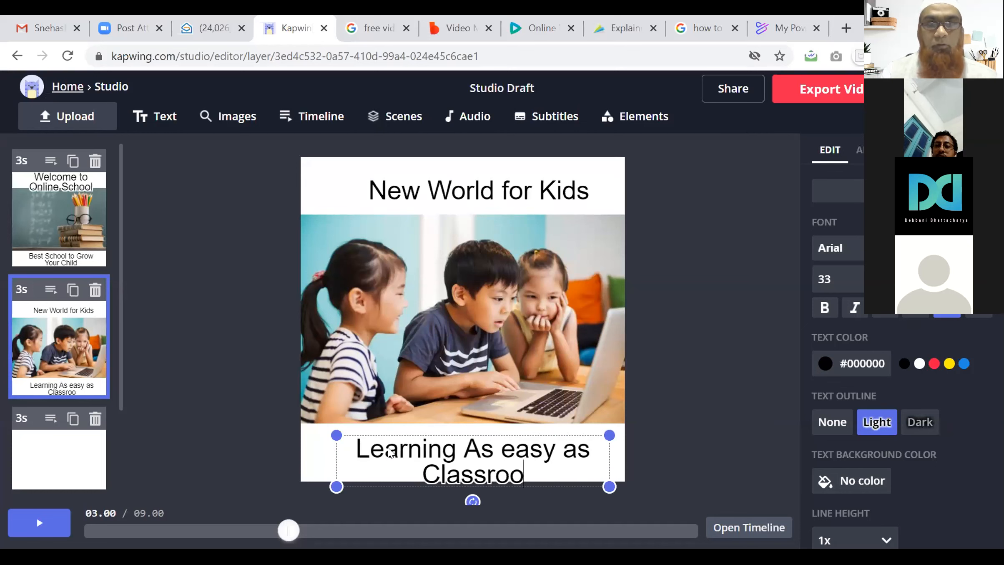
type("m")
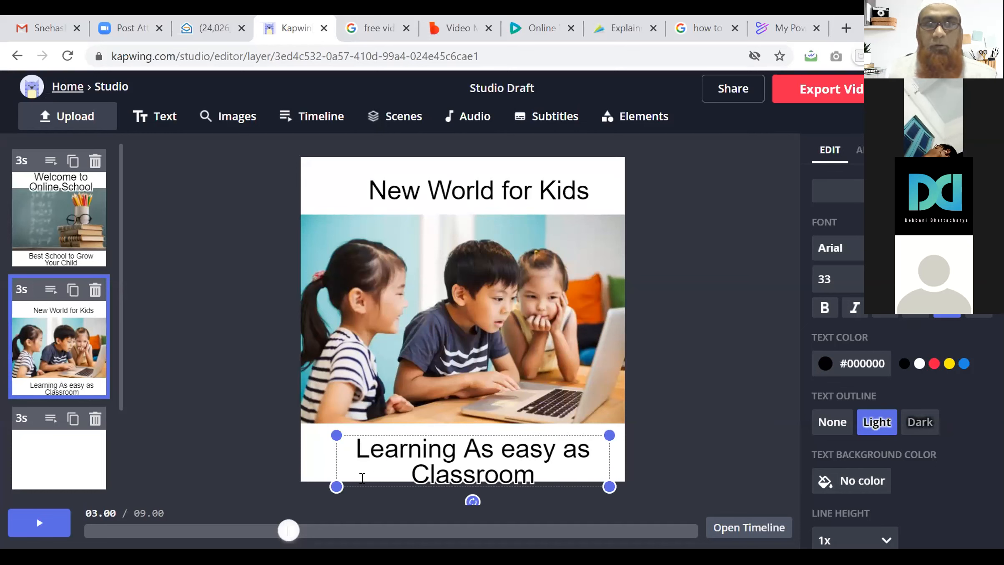
Step: Change "Classroom" to "ClassRoom" in the lower caption and resize its box to font size 29 within the white band
left_click_drag(478, 475, 476, 475)
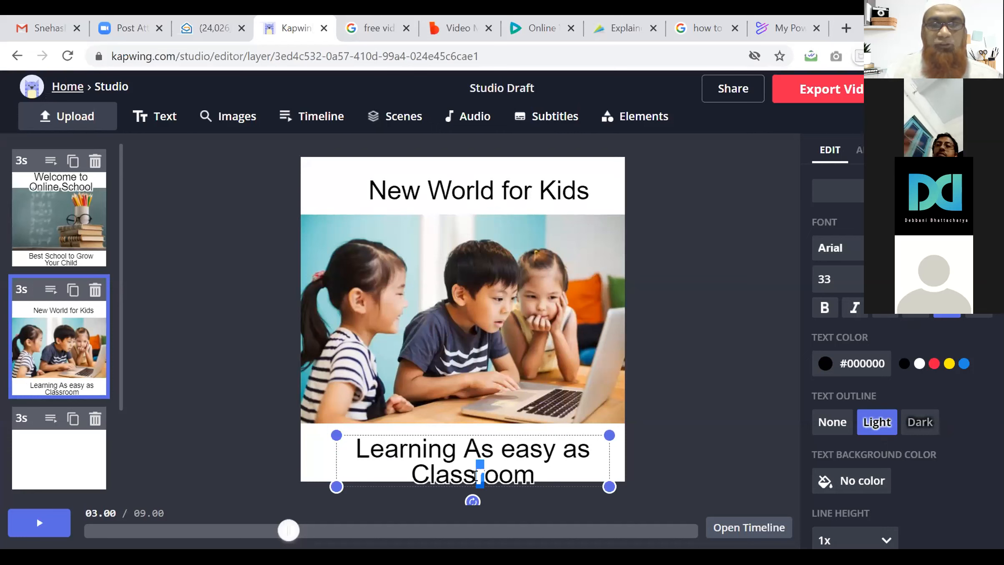
type("R")
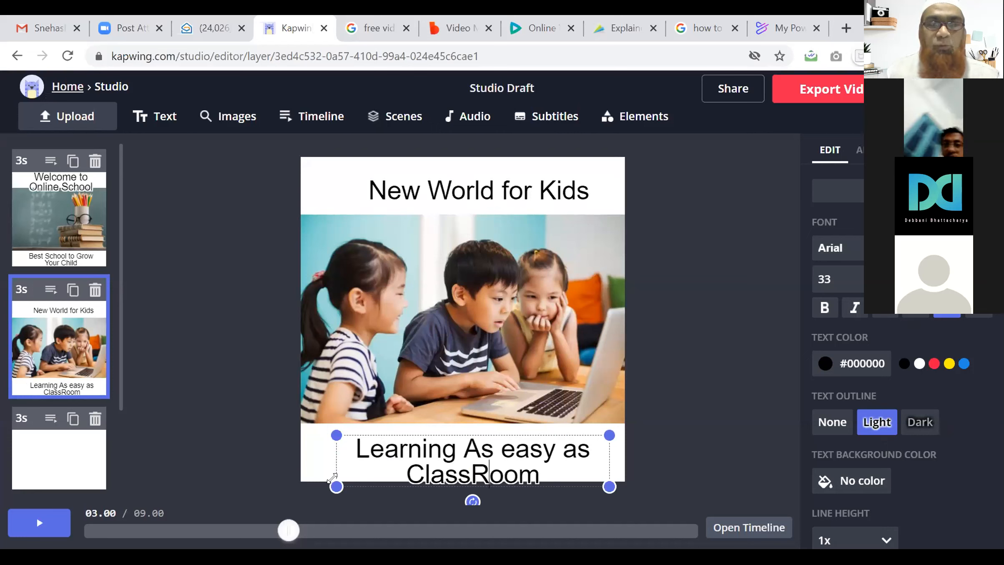
left_click_drag(333, 477, 316, 481)
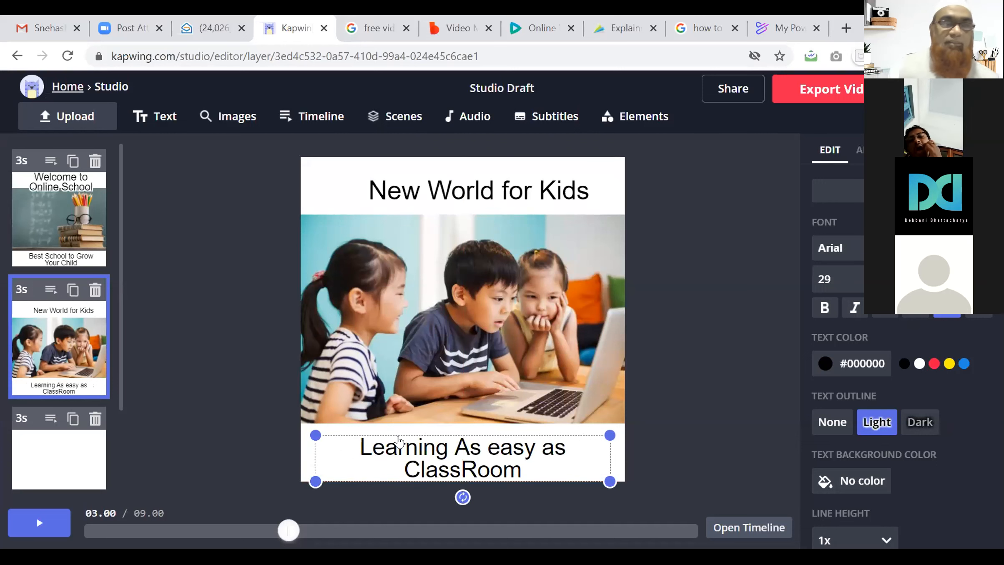
Step: Upload the image "JEE BATCH ANEES INSTITUTE (1)" from the Downloads folder into the empty third scene
left_click(70, 462)
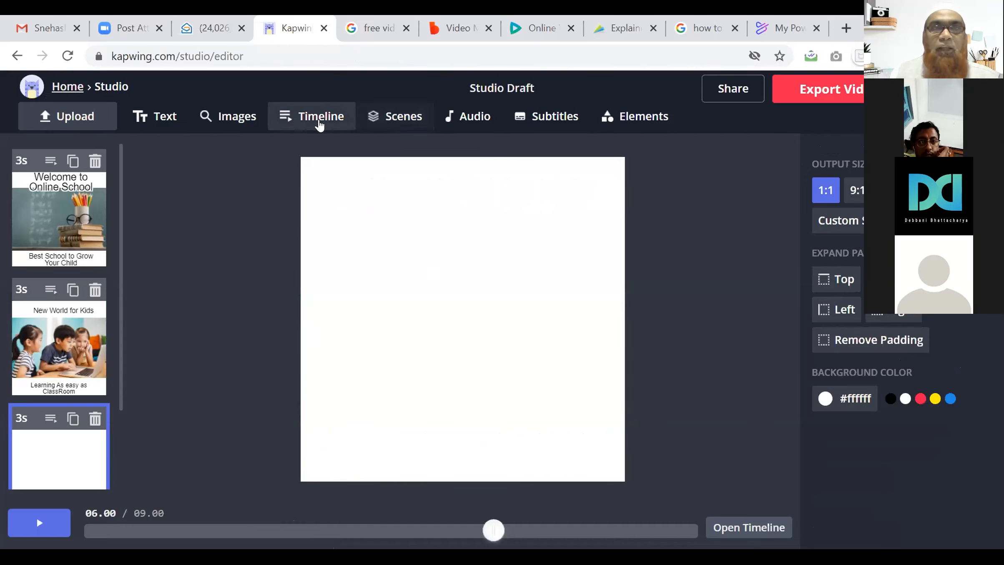
left_click(234, 116)
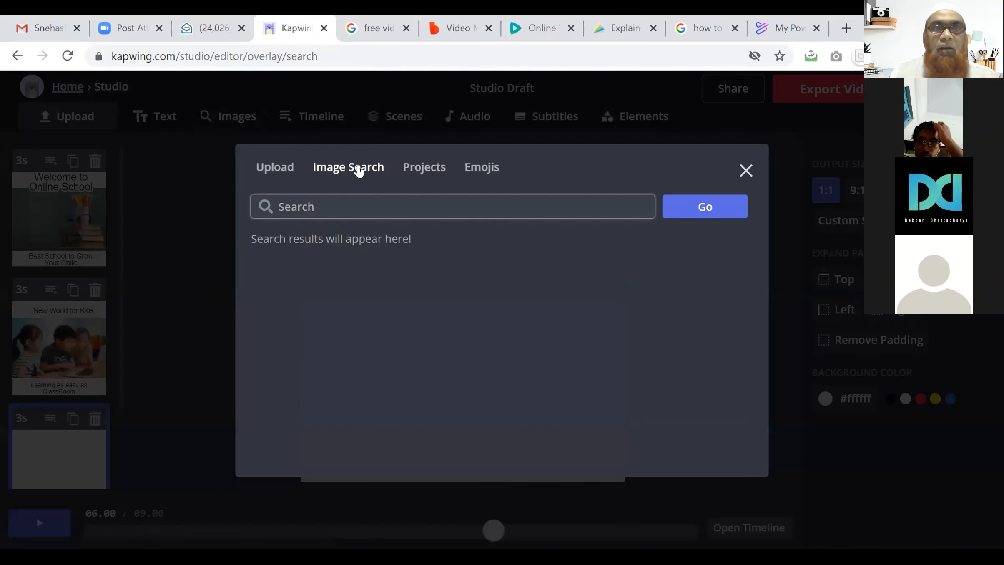
left_click(282, 167)
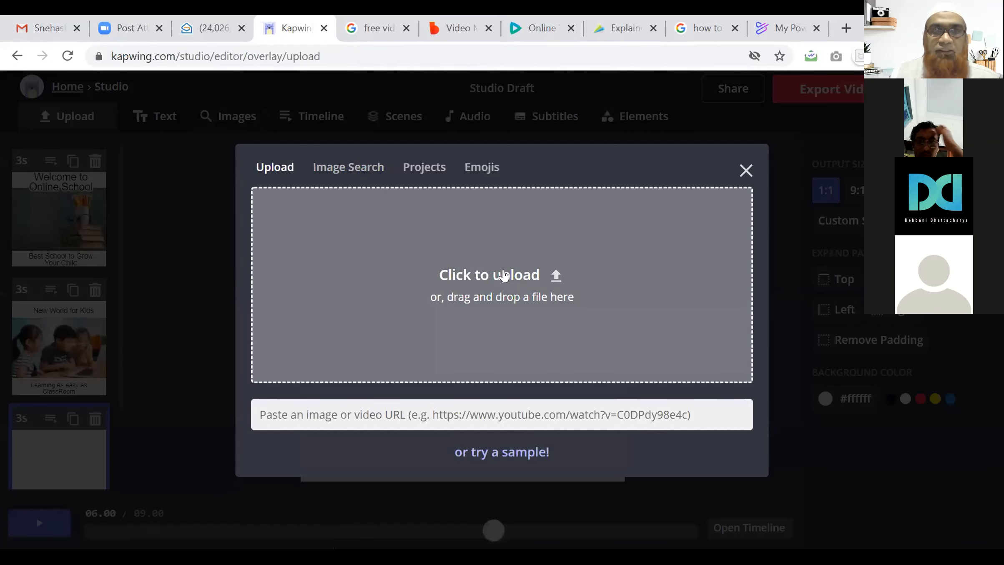
left_click(504, 273)
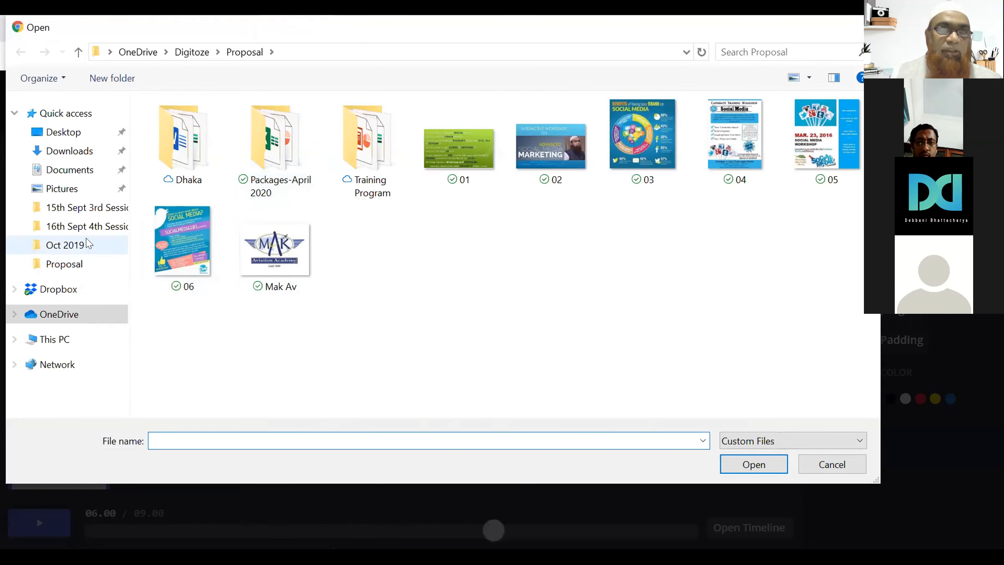
left_click(67, 151)
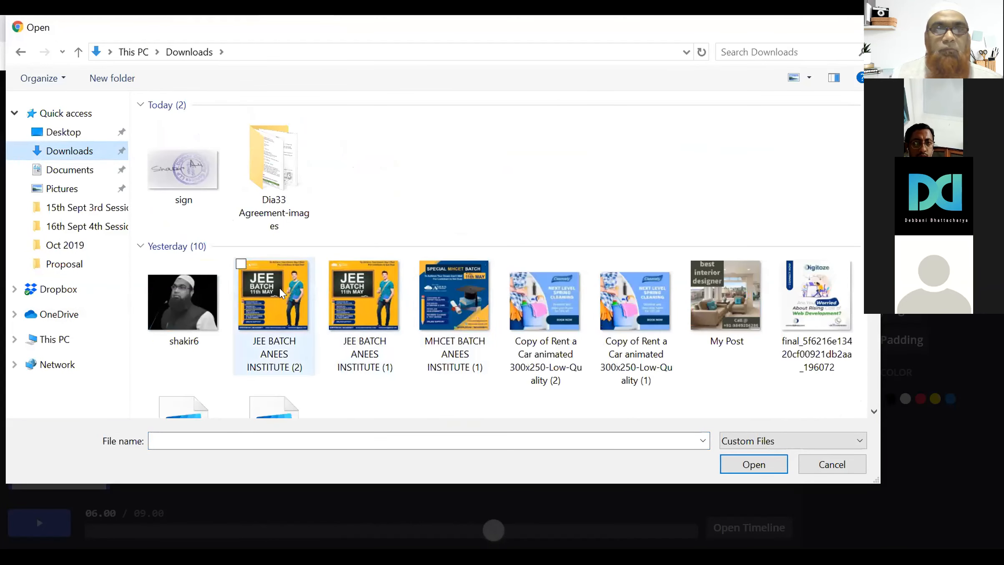
left_click(355, 295)
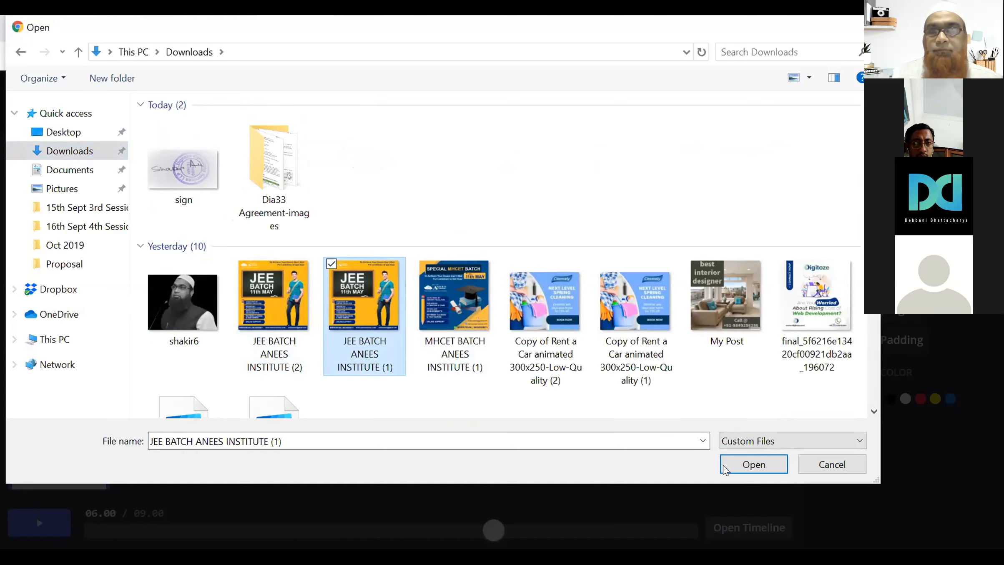
left_click(753, 464)
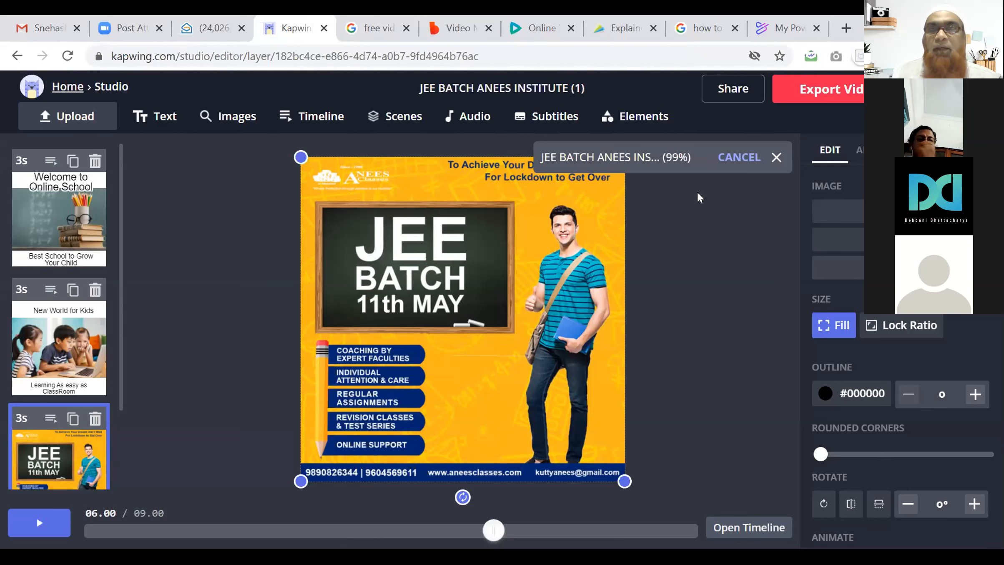
left_click(776, 156)
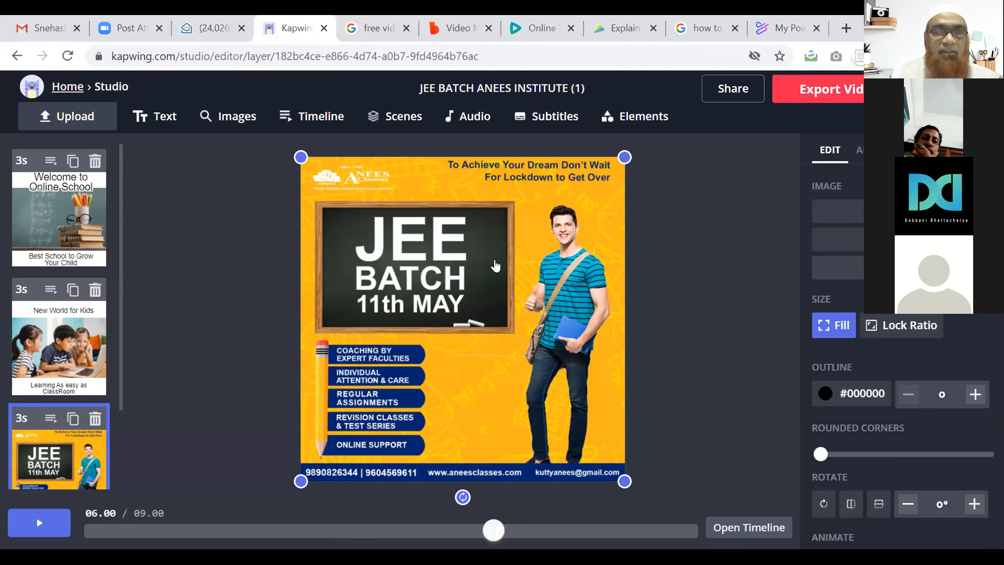
Step: Preview the video from the first scene, stop playback, and open the shape and progress bar elements
left_click(59, 223)
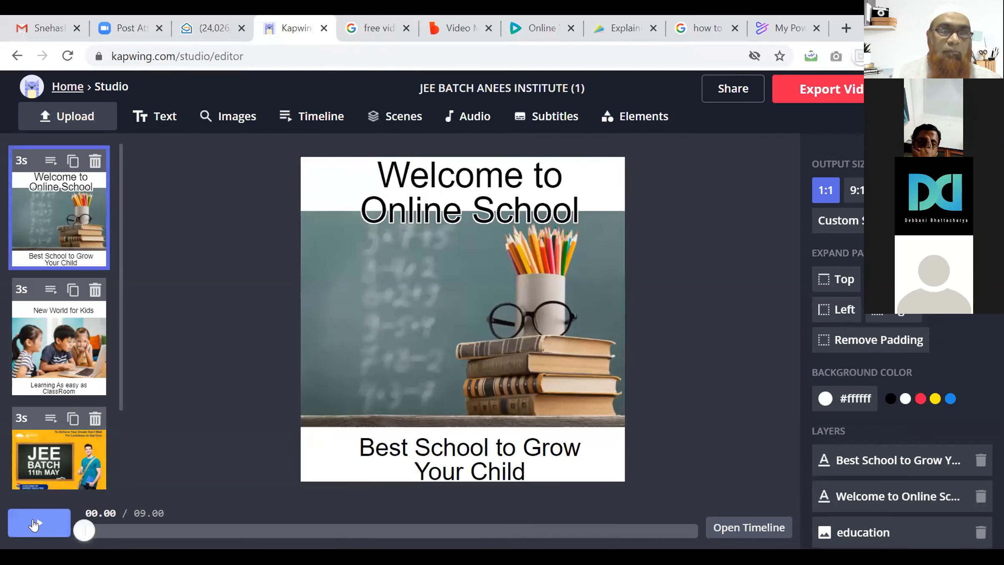
left_click(35, 525)
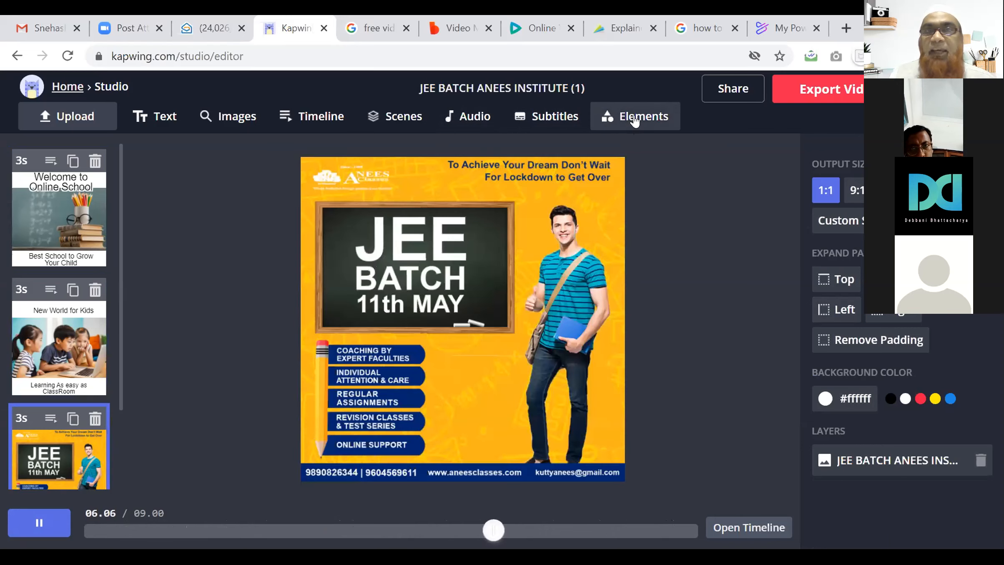
left_click(635, 120)
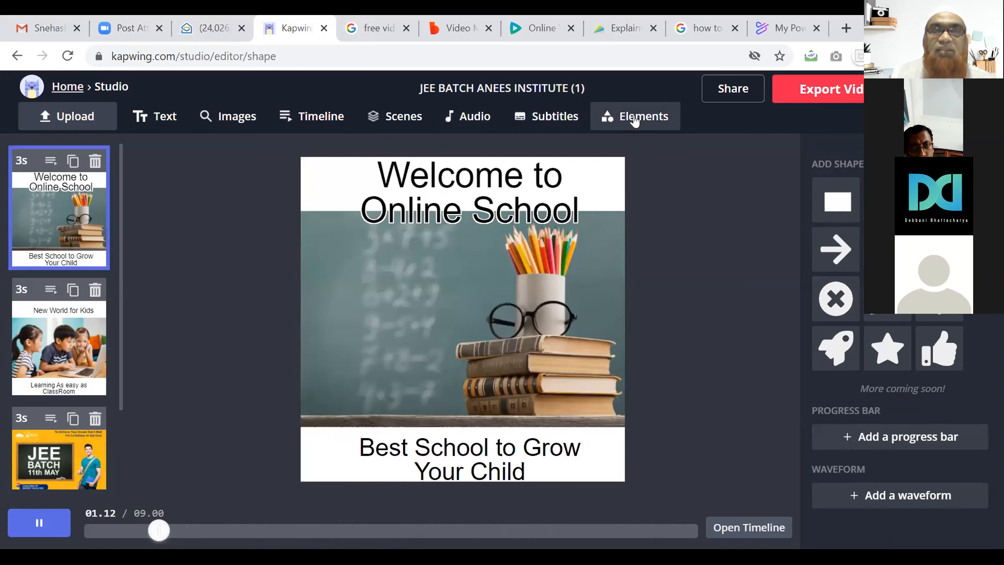
left_click(39, 526)
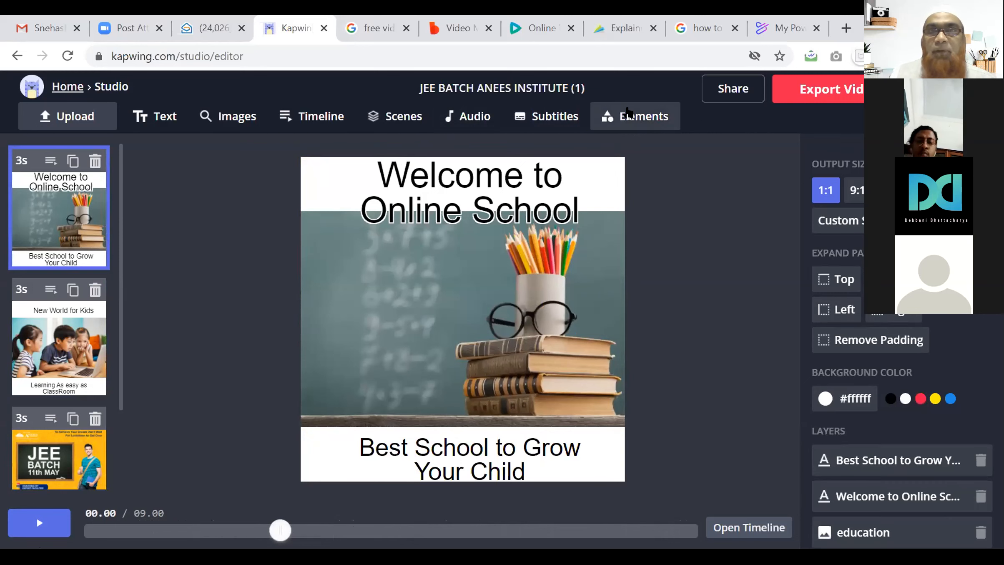
left_click(630, 116)
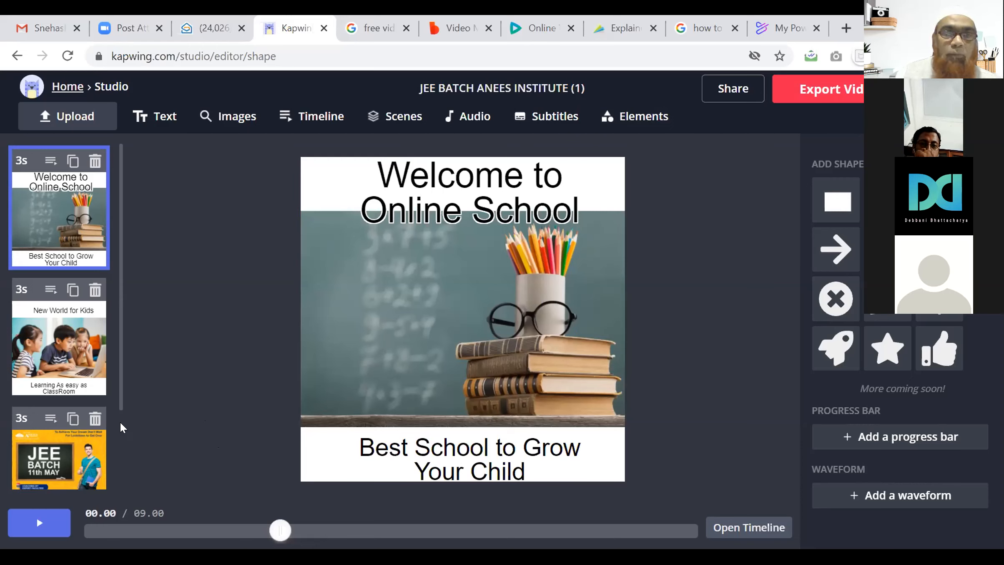
Step: Open the overview of all scenes, try the 9:16 and 16:9 aspect ratios, and set the video to 4:5
scroll(122, 427, "down", 3)
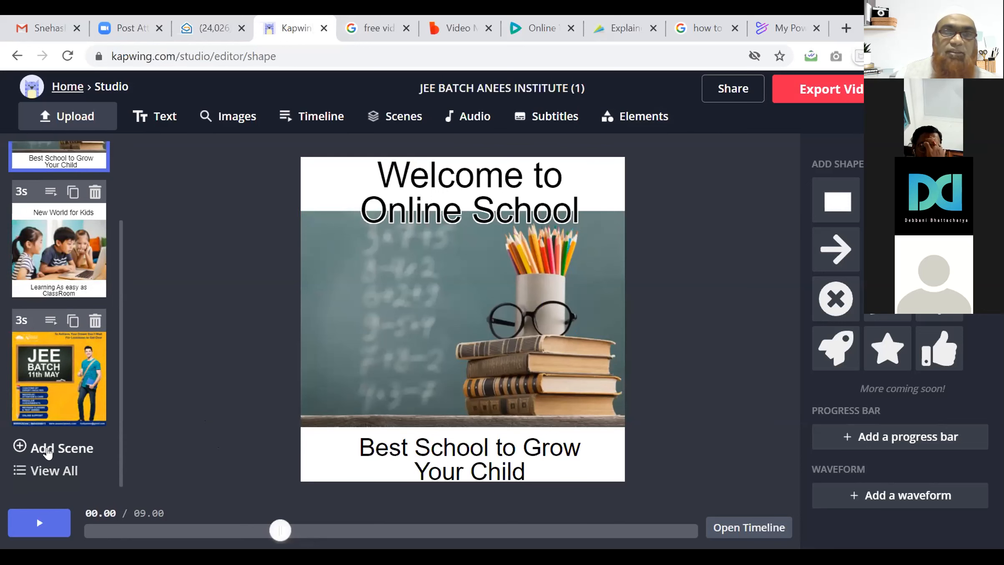
left_click(39, 469)
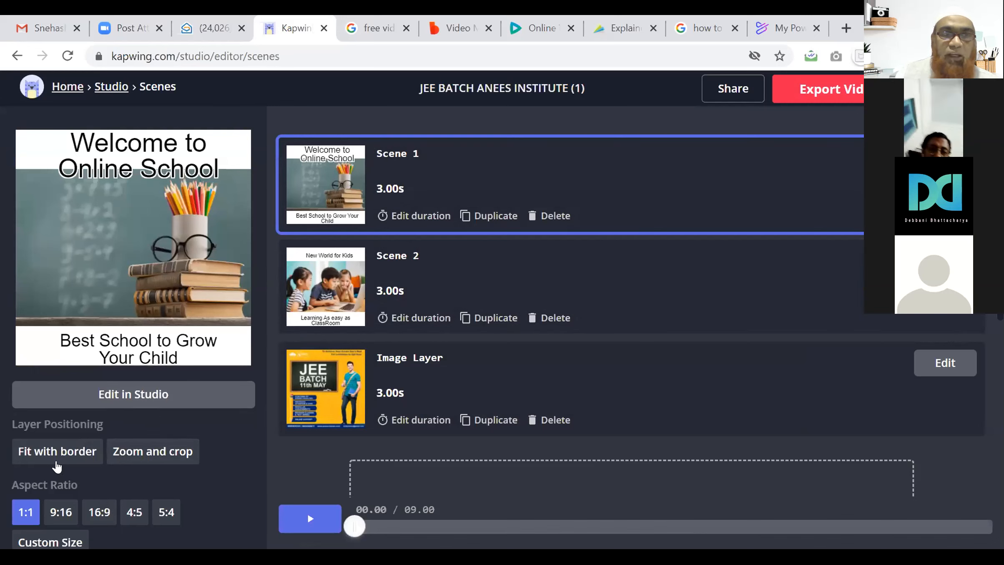
left_click(57, 466)
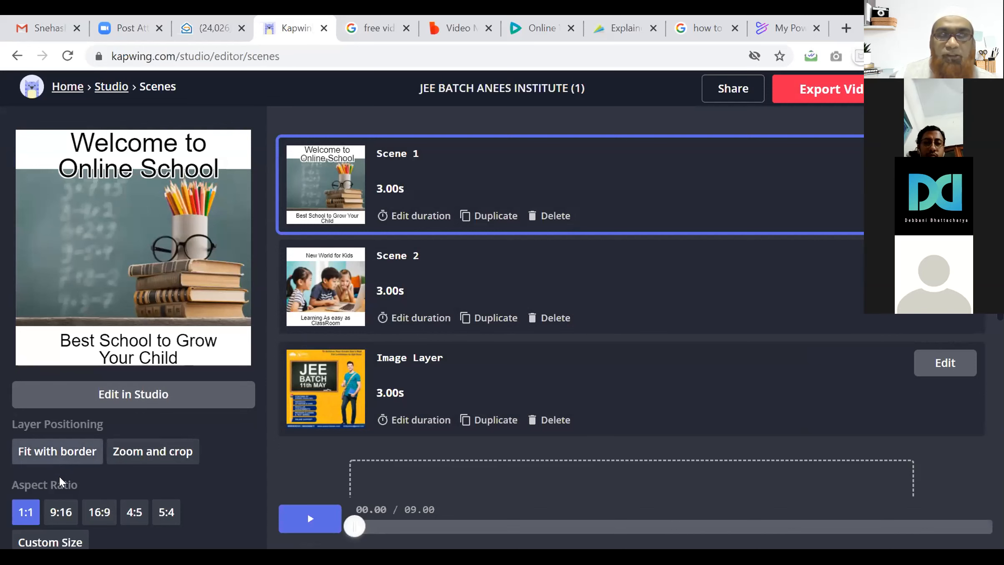
left_click(50, 516)
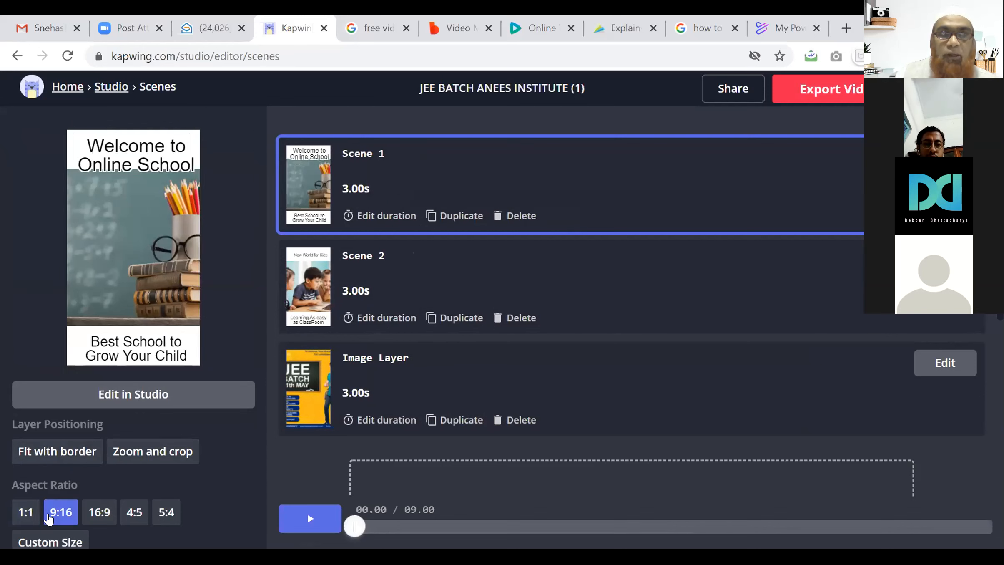
left_click(100, 514)
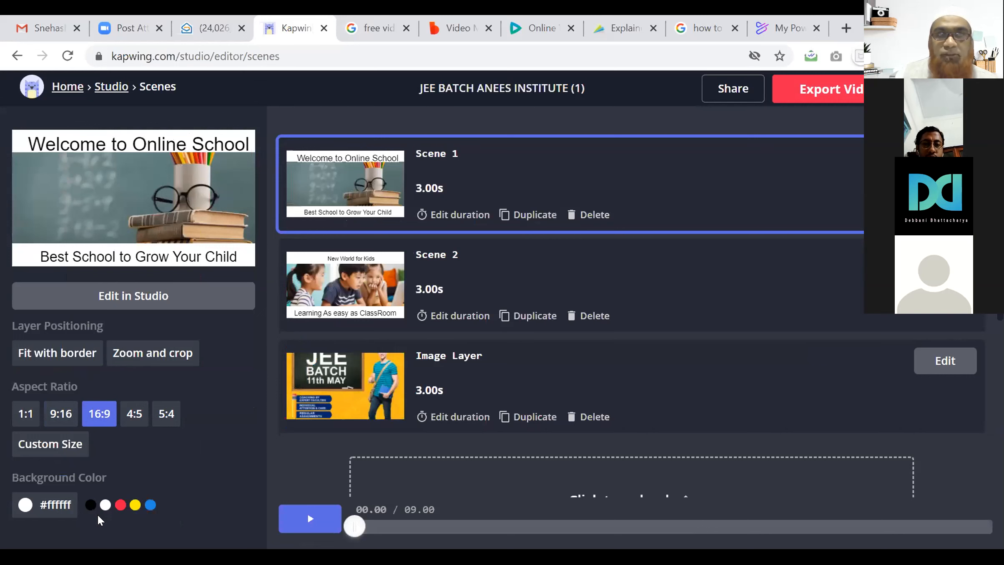
left_click(134, 414)
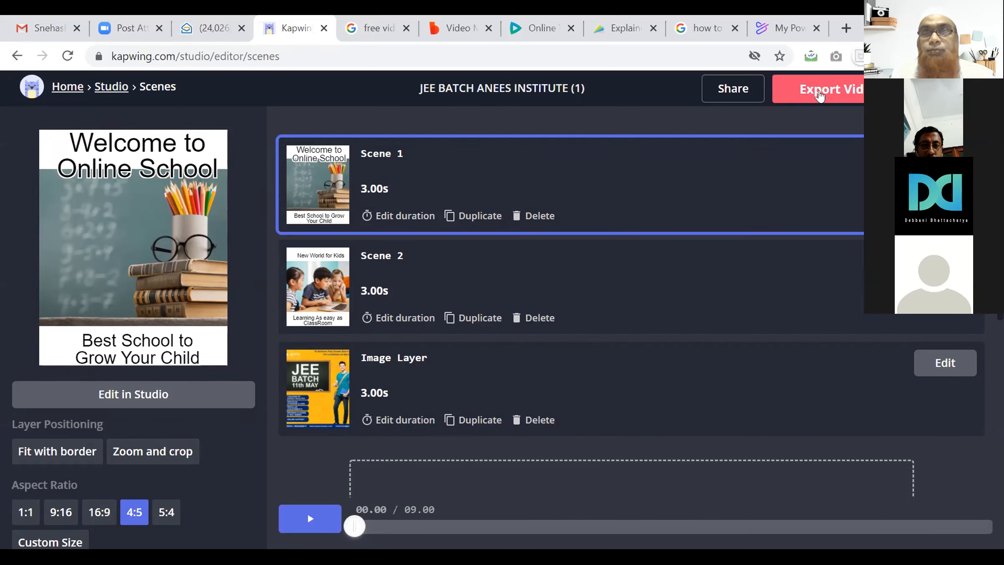
Step: Export the three-scene video and pause playback of the finished result on its video page
left_click(820, 95)
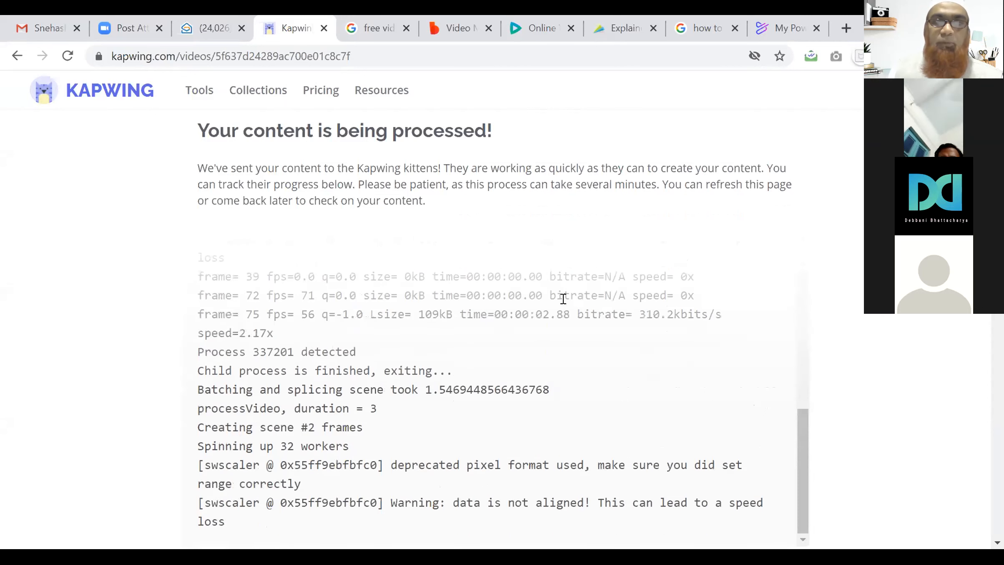
scroll(563, 298, "down", 2)
scroll(564, 299, "down", 4)
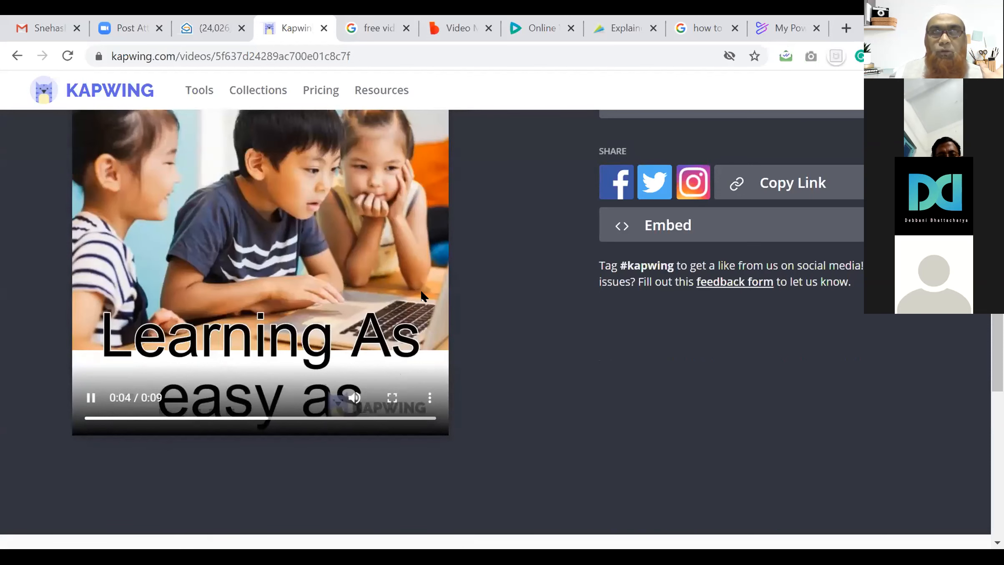
left_click(90, 398)
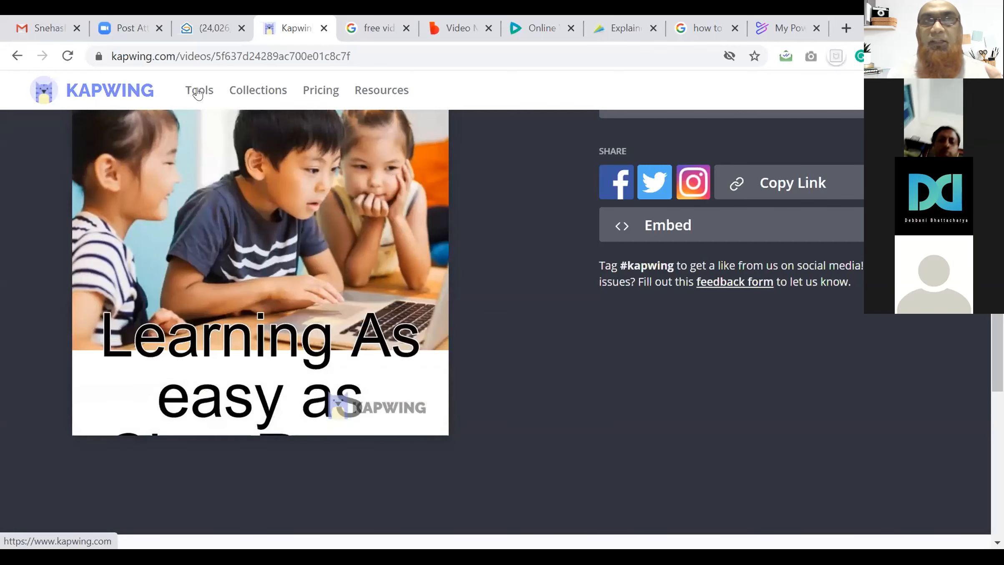
Step: Go to the Kapwing home page and look through the full catalogue of video, image, GIF and audio tools
left_click(104, 91)
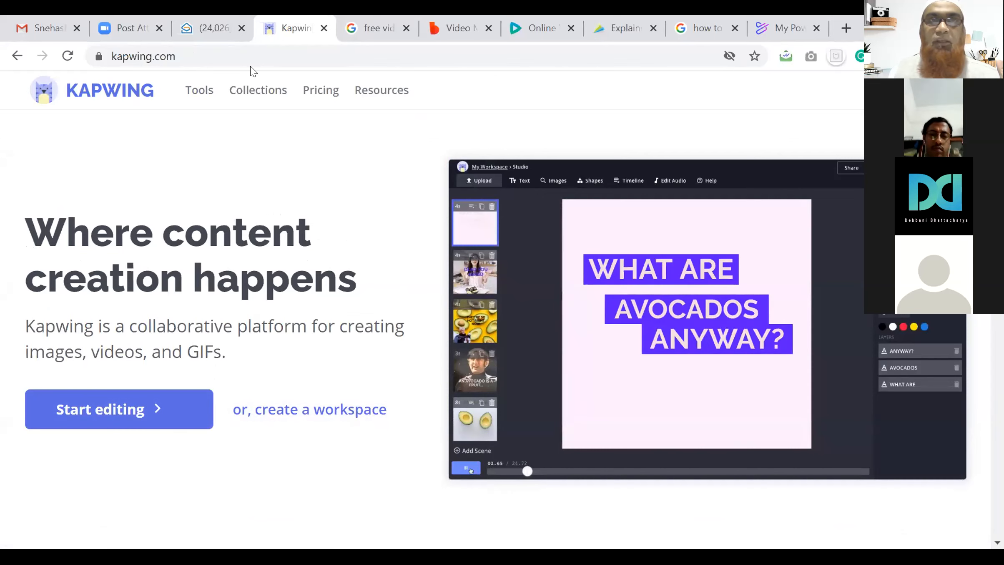
left_click(192, 93)
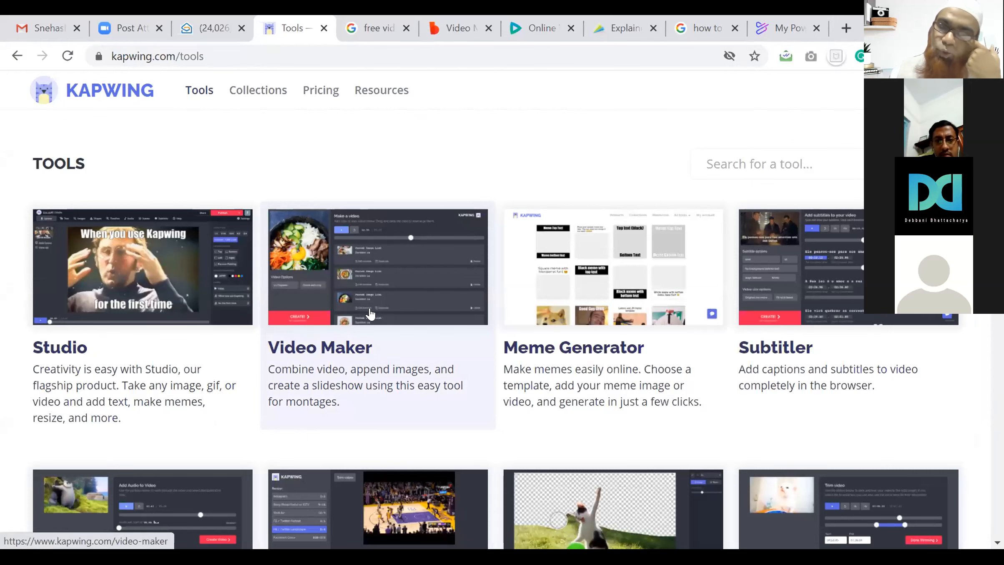
scroll(377, 320, "down", 5)
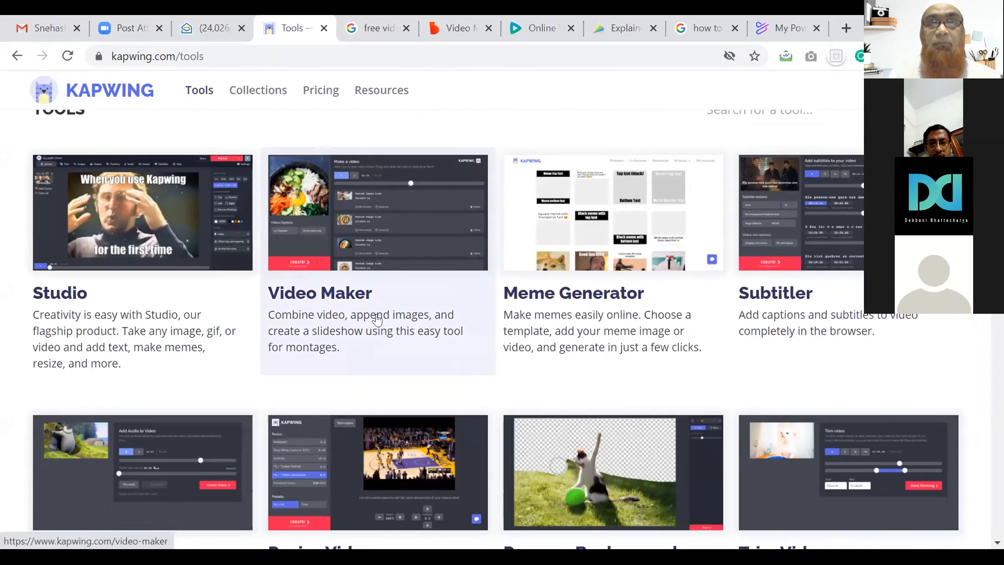
scroll(377, 319, "down", 3)
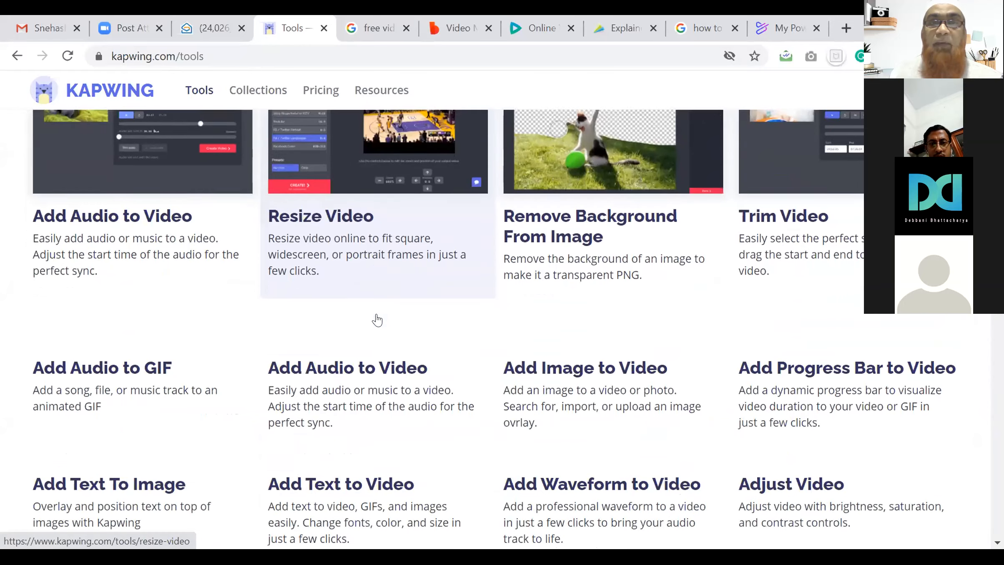
scroll(377, 320, "down", 2)
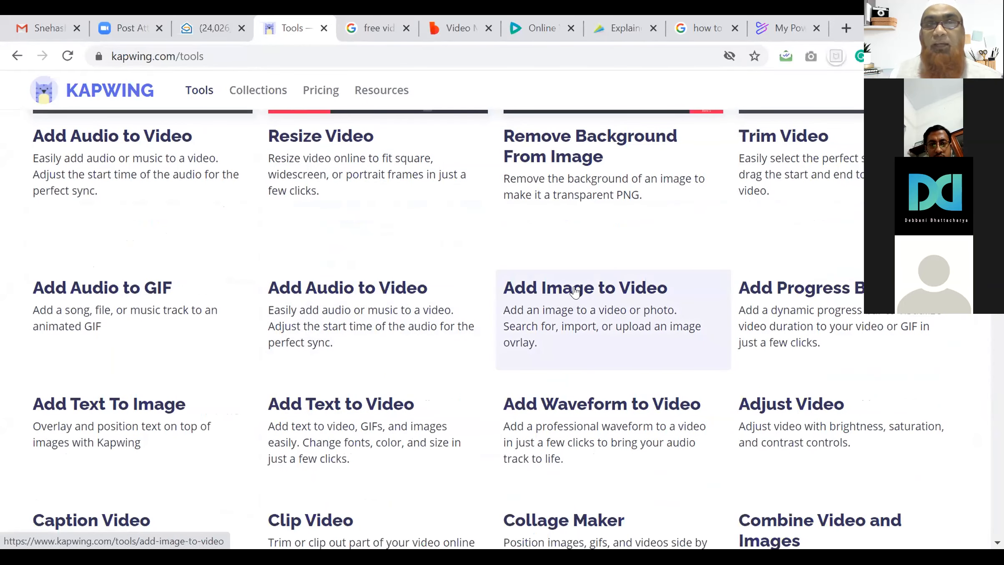
scroll(575, 292, "down", 2)
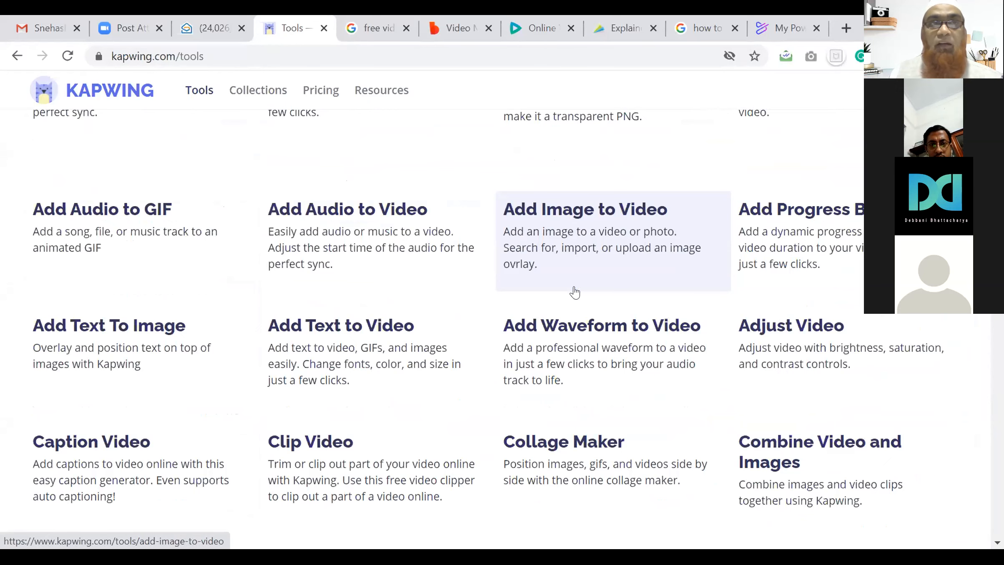
scroll(576, 292, "down", 2)
scroll(575, 292, "down", 6)
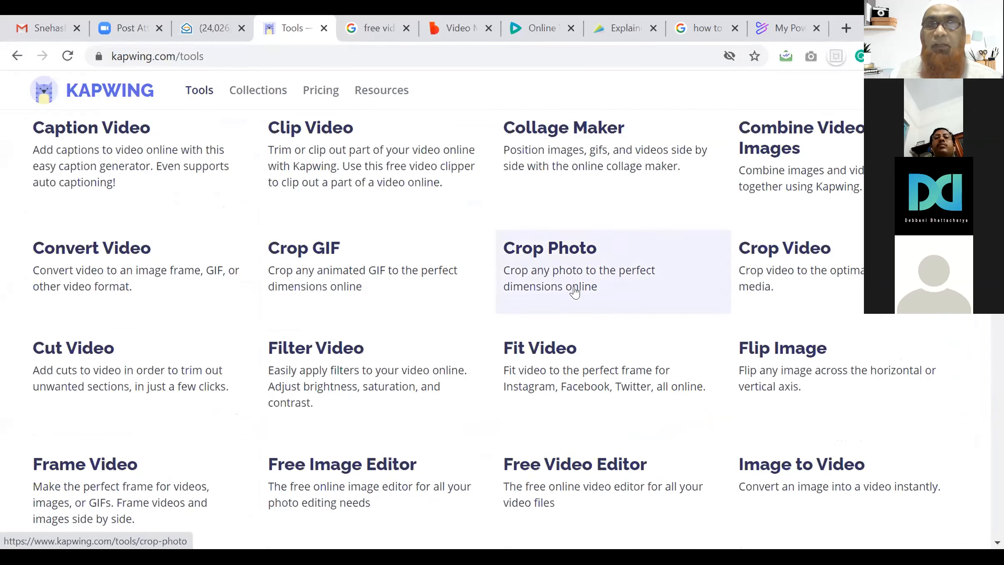
scroll(575, 292, "down", 6)
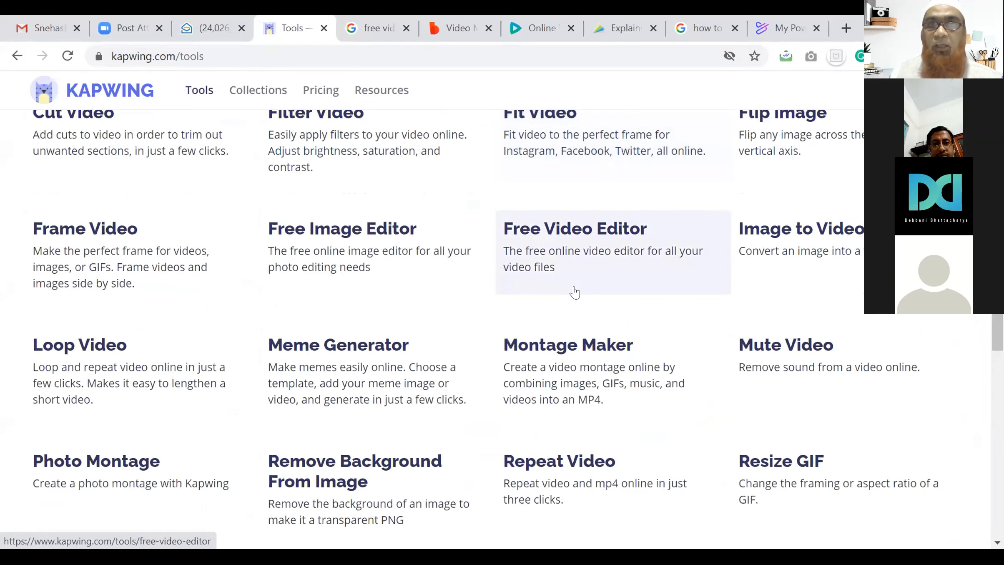
scroll(576, 292, "down", 6)
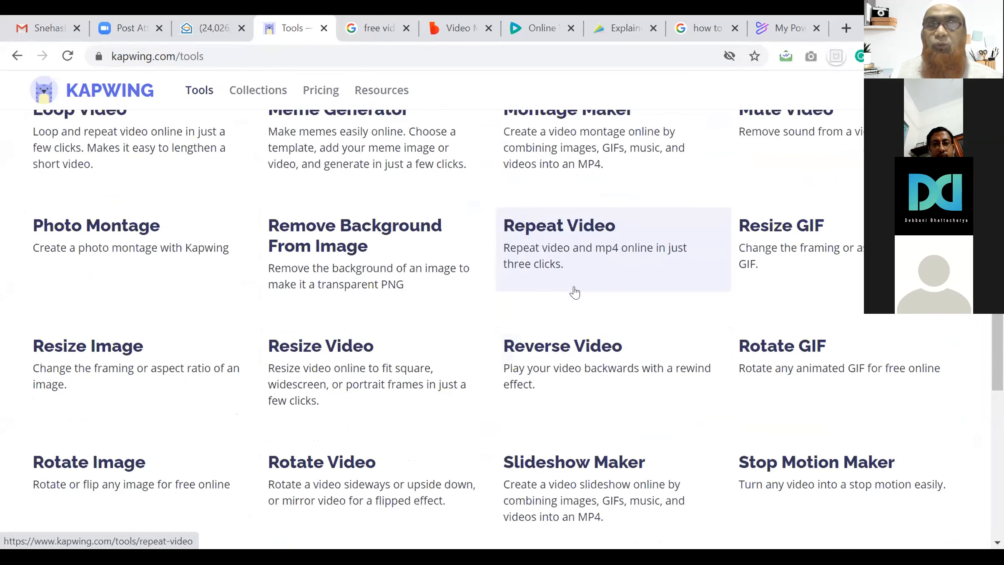
scroll(575, 292, "down", 6)
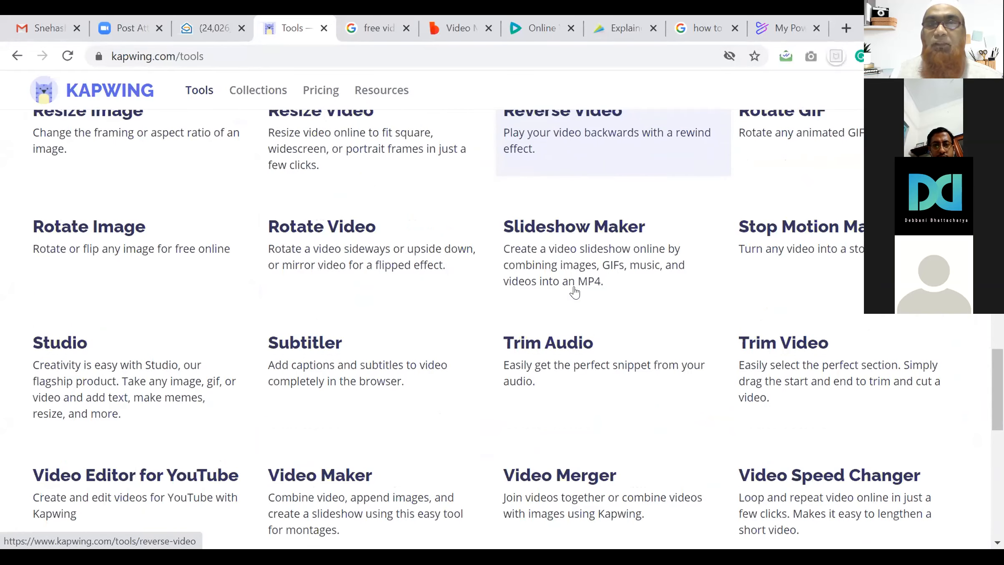
scroll(575, 292, "down", 2)
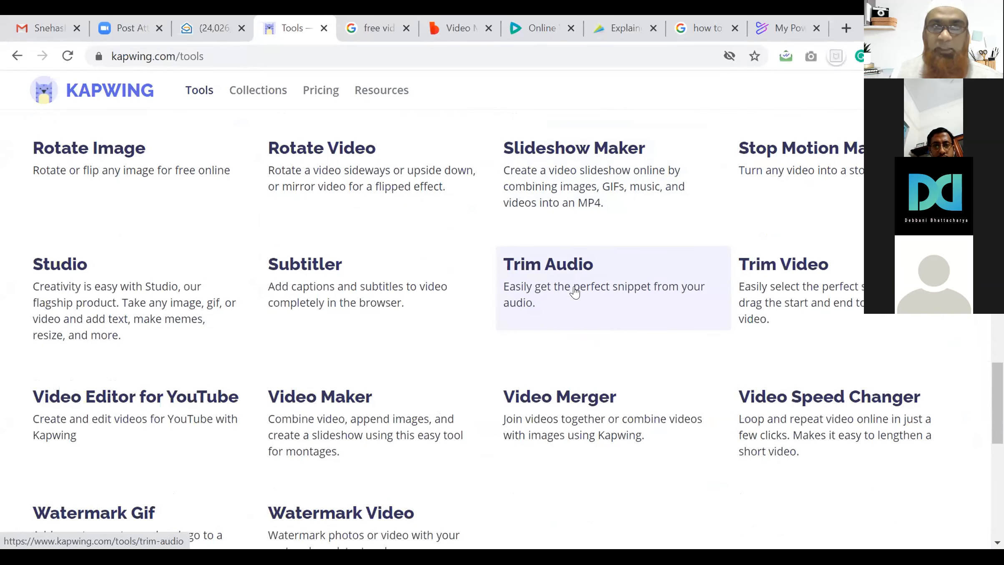
scroll(576, 292, "down", 1)
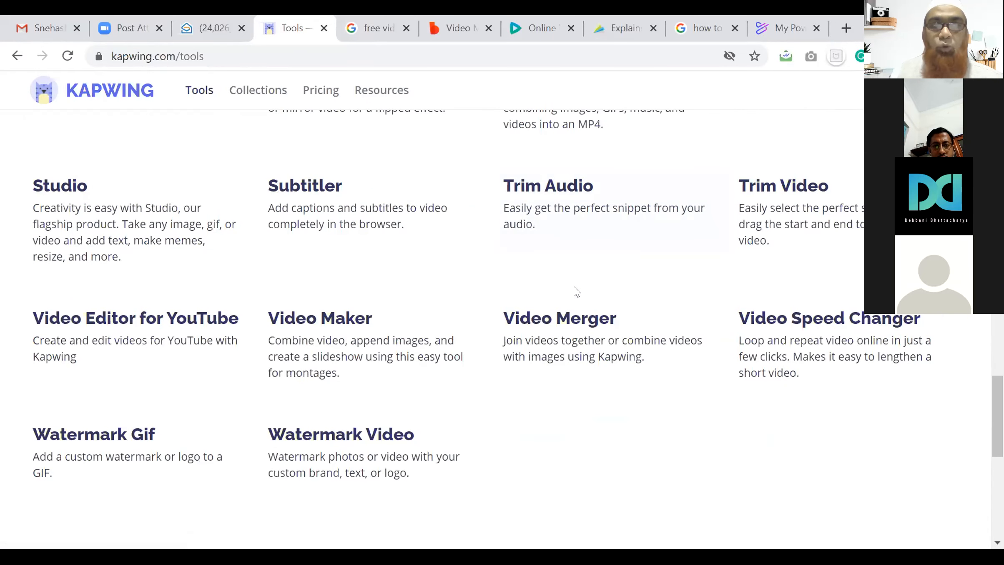
scroll(577, 291, "up", 5)
scroll(575, 292, "up", 8)
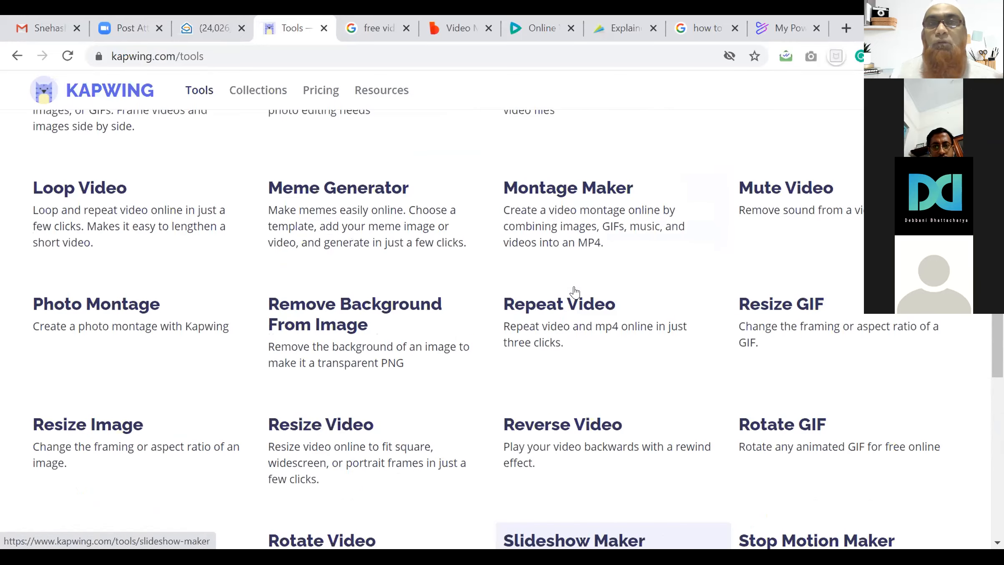
Step: Open the Add Image to Video tool from the tools catalogue and look over its template options
scroll(575, 292, "up", 5)
scroll(575, 292, "up", 10)
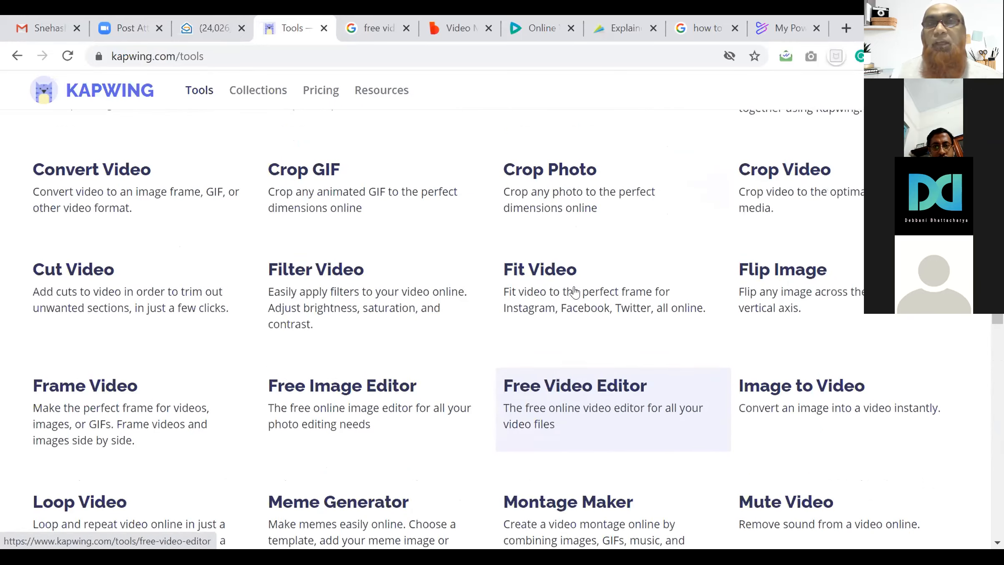
scroll(575, 292, "up", 2)
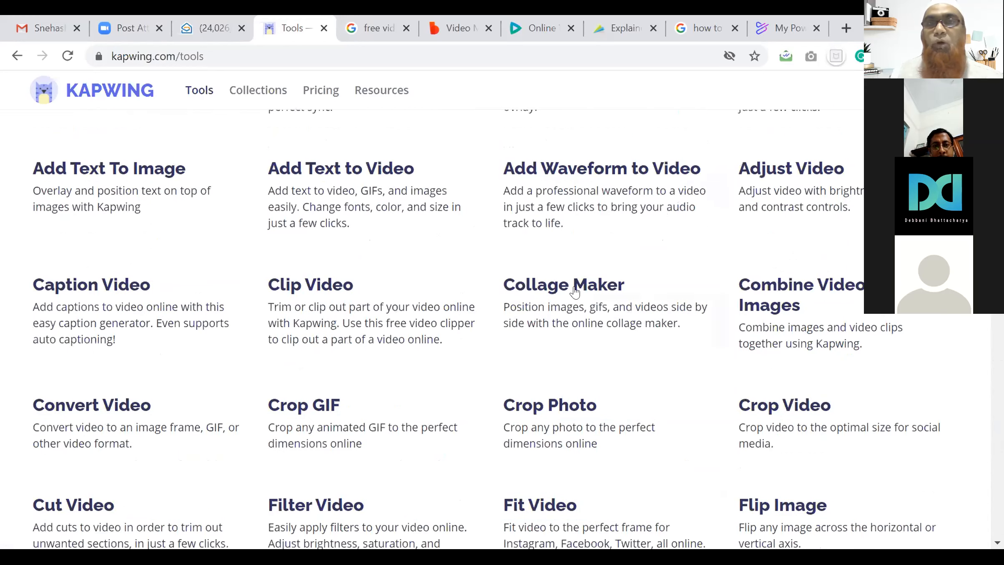
scroll(575, 292, "up", 6)
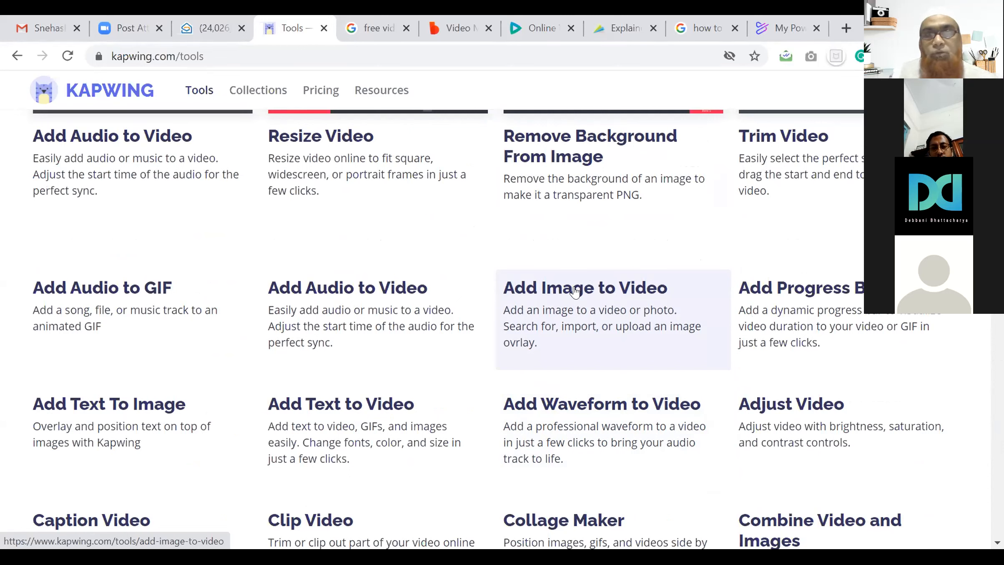
left_click(576, 292)
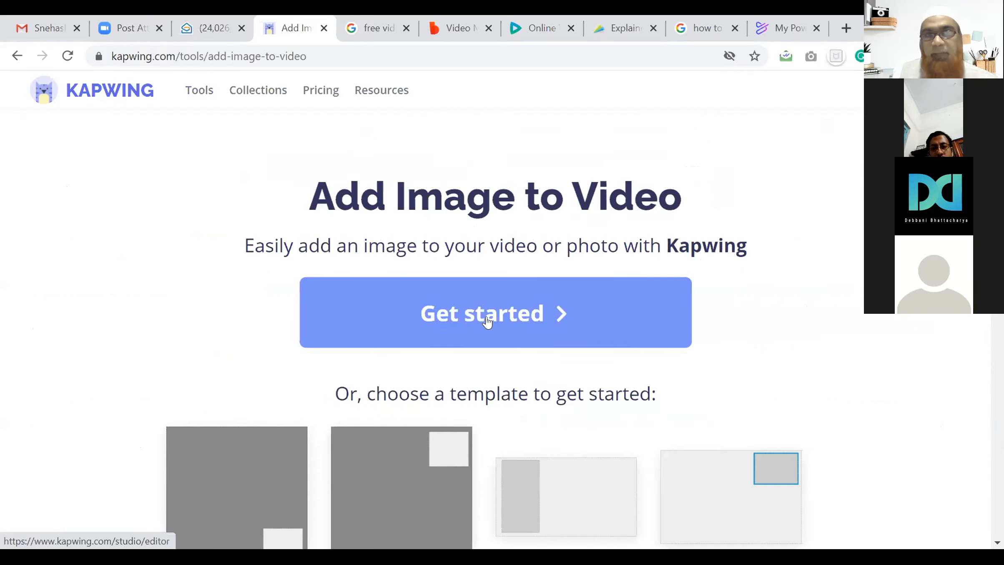
scroll(488, 319, "down", 3)
scroll(490, 314, "up", 2)
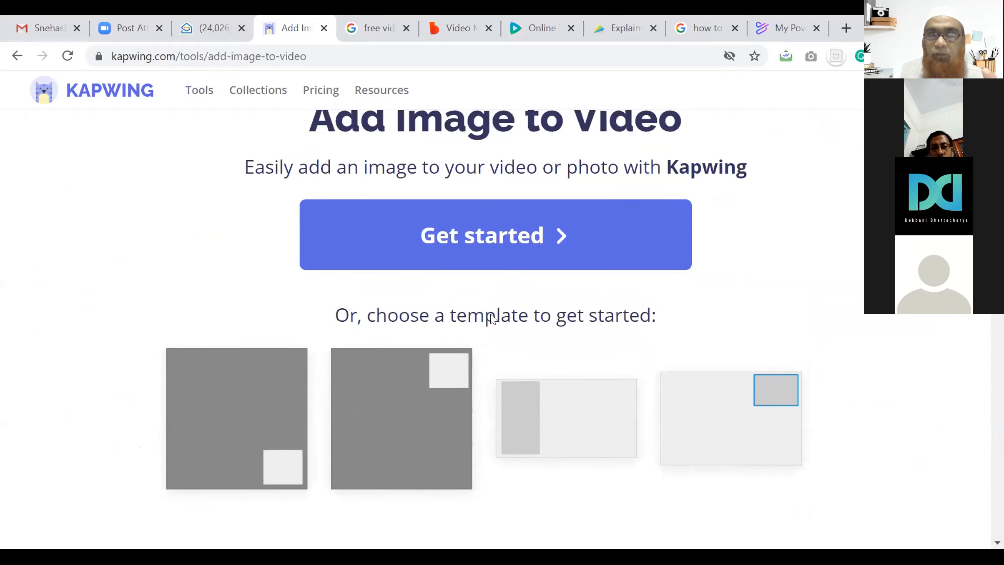
scroll(506, 287, "up", 2)
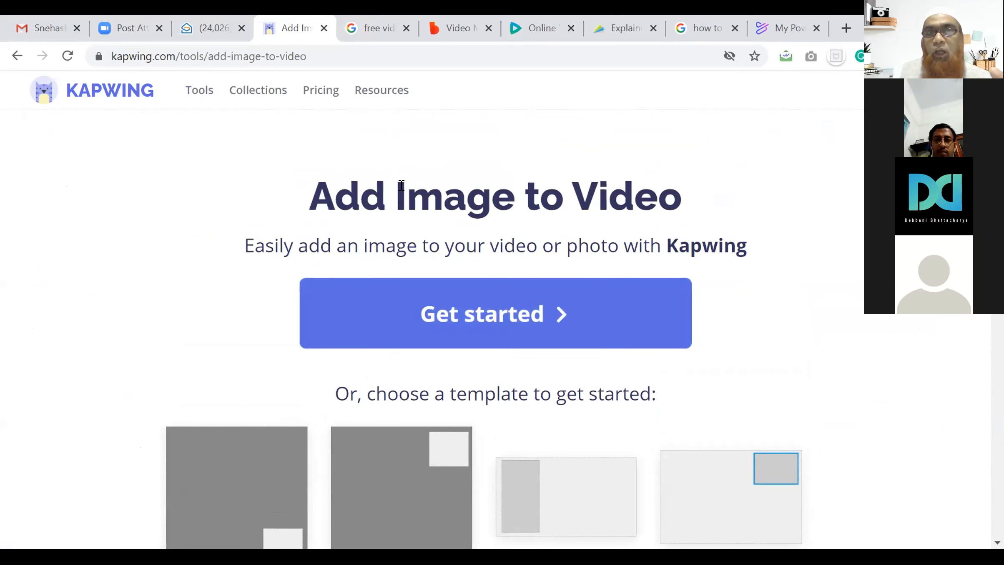
Step: Start a blank-canvas project from the Add Image to Video tool, add two scenes and select the first one
left_click(476, 319)
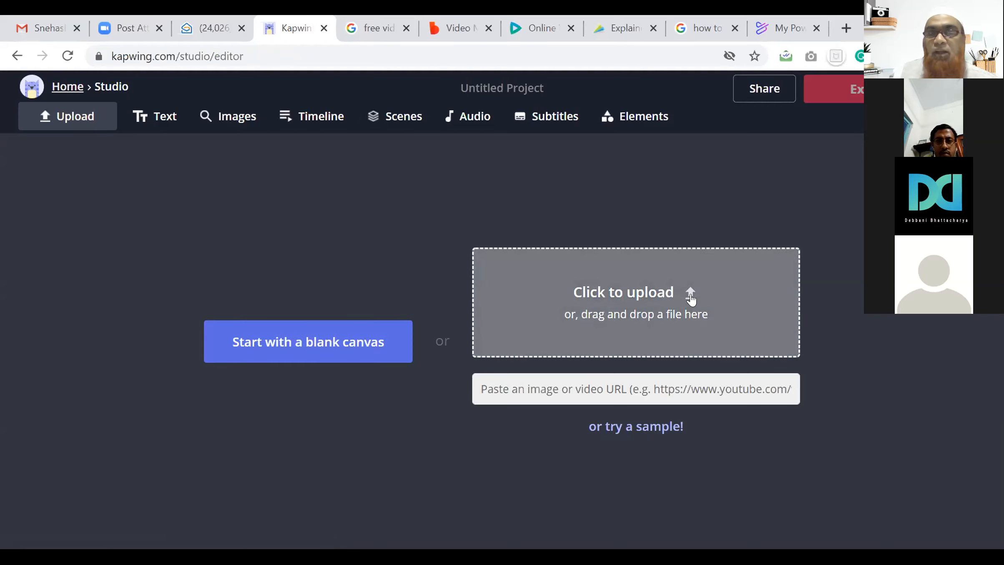
left_click(247, 343)
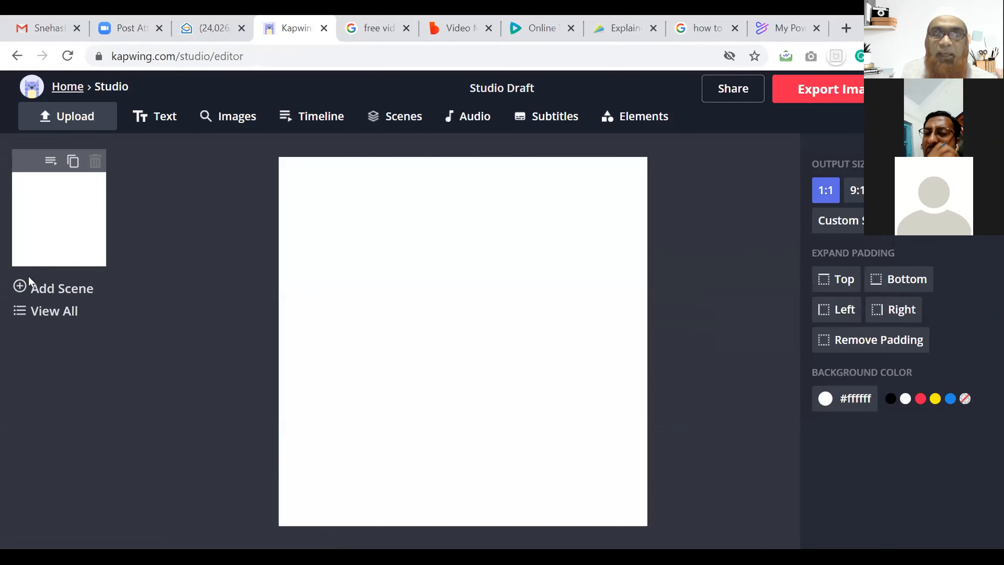
left_click(21, 287)
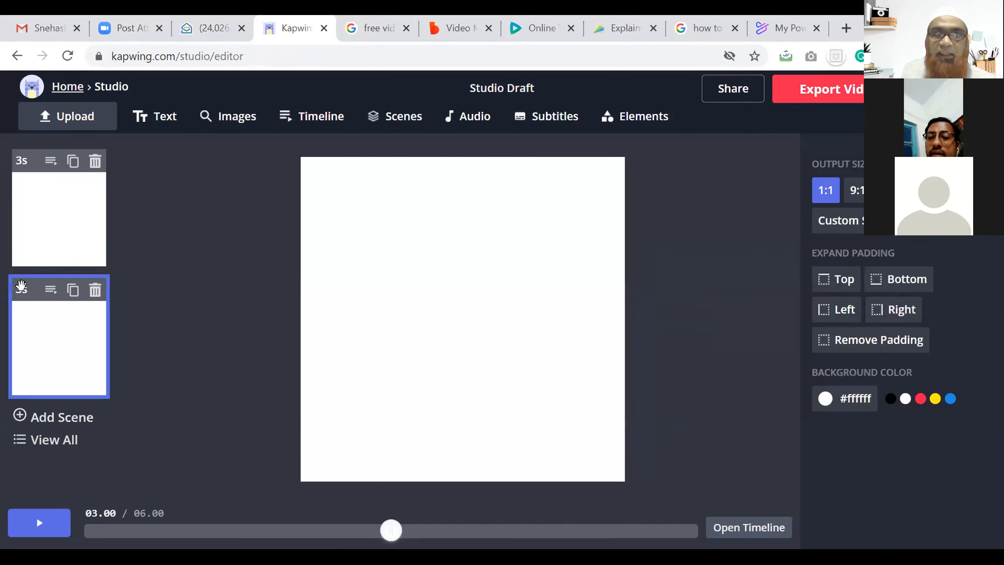
left_click(21, 421)
left_click(51, 187)
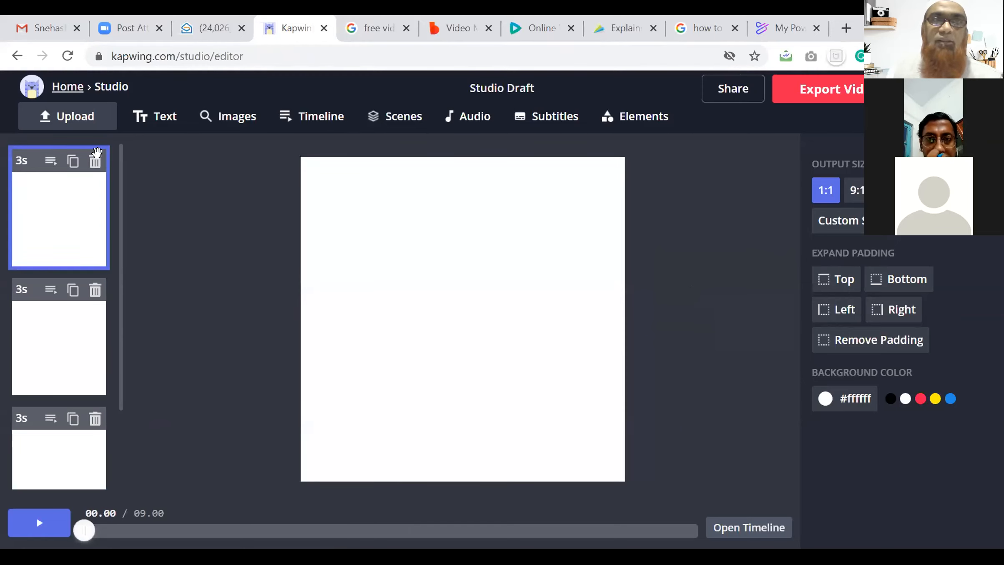
Step: Open and close the image search, return to the Kapwing home page and select its web address
left_click(234, 118)
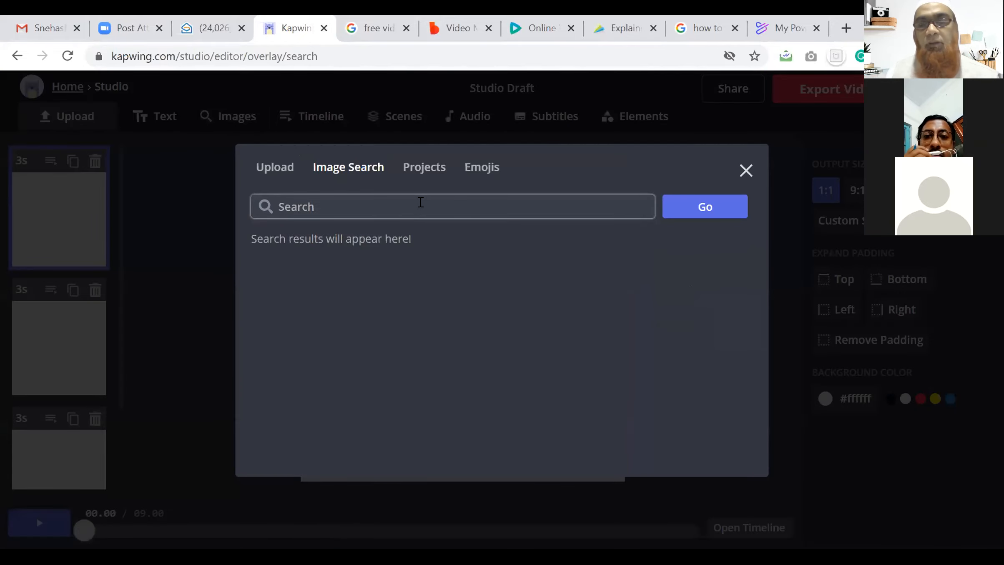
left_click(745, 171)
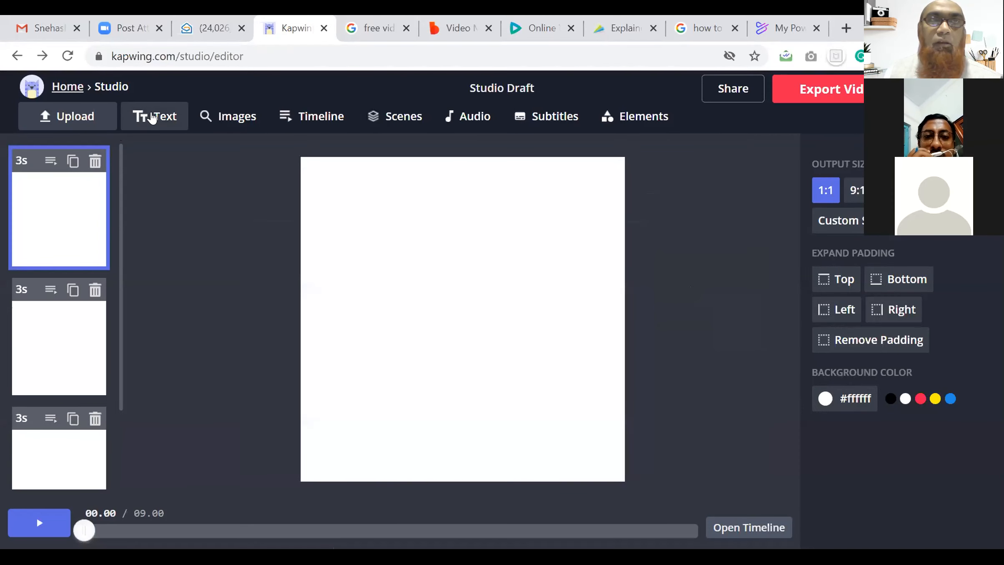
left_click(66, 88)
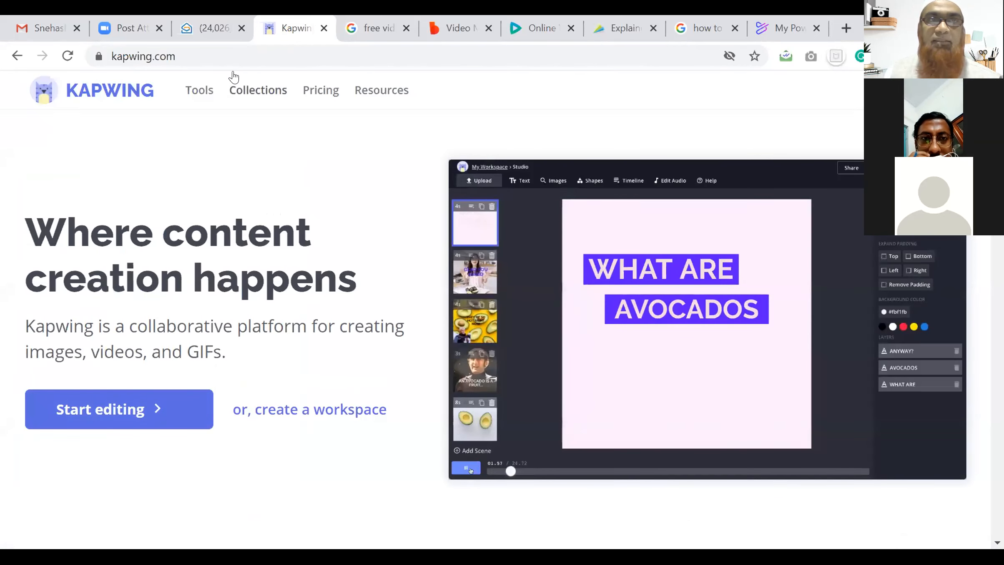
left_click(202, 52)
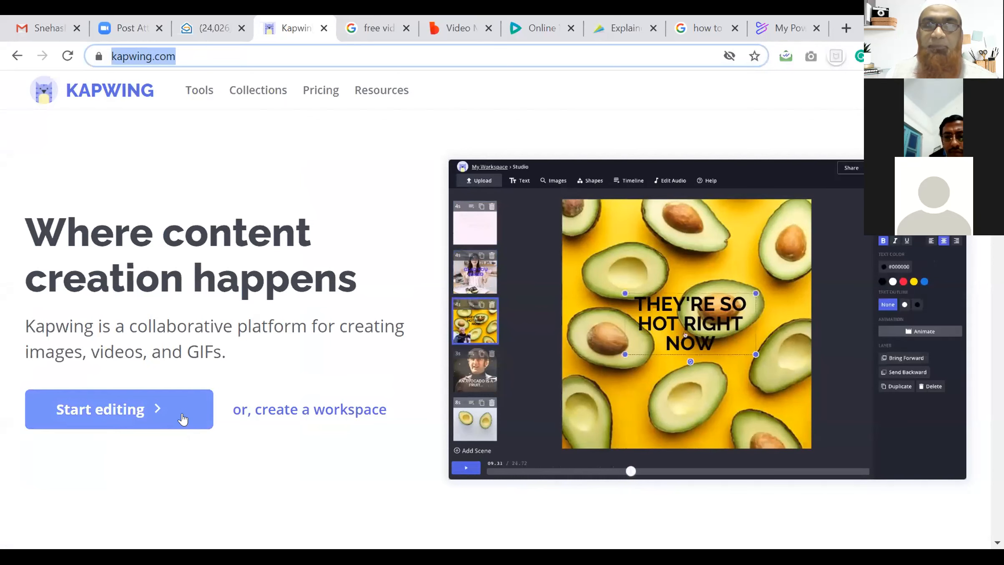
Step: Start a new project with the sample video, play its preview and pause it
left_click(121, 406)
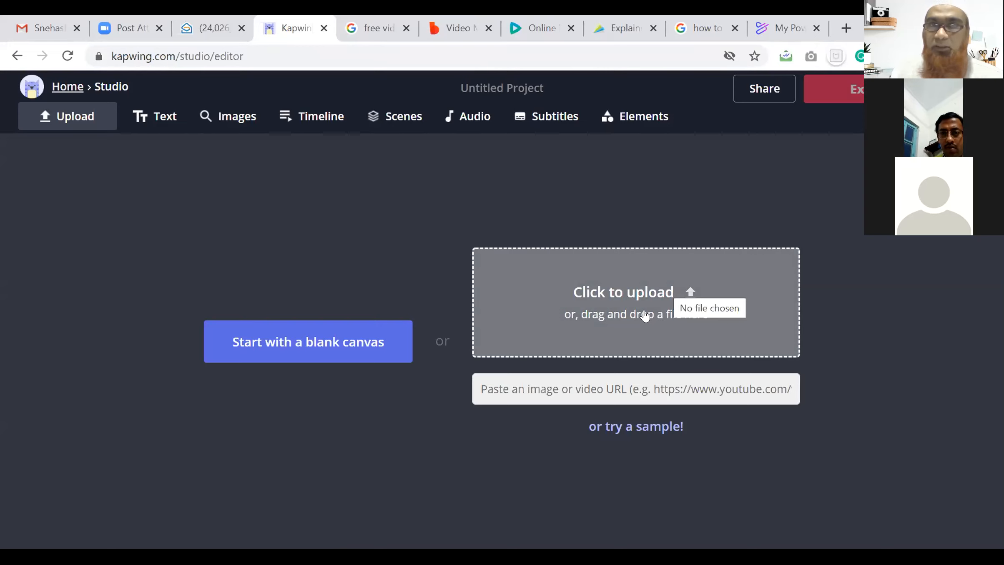
left_click(641, 430)
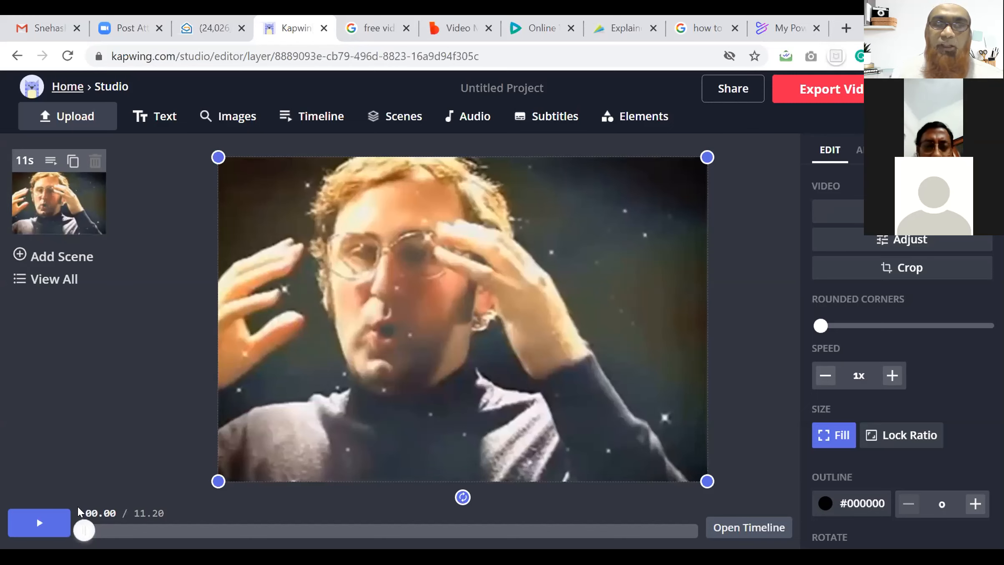
left_click(39, 527)
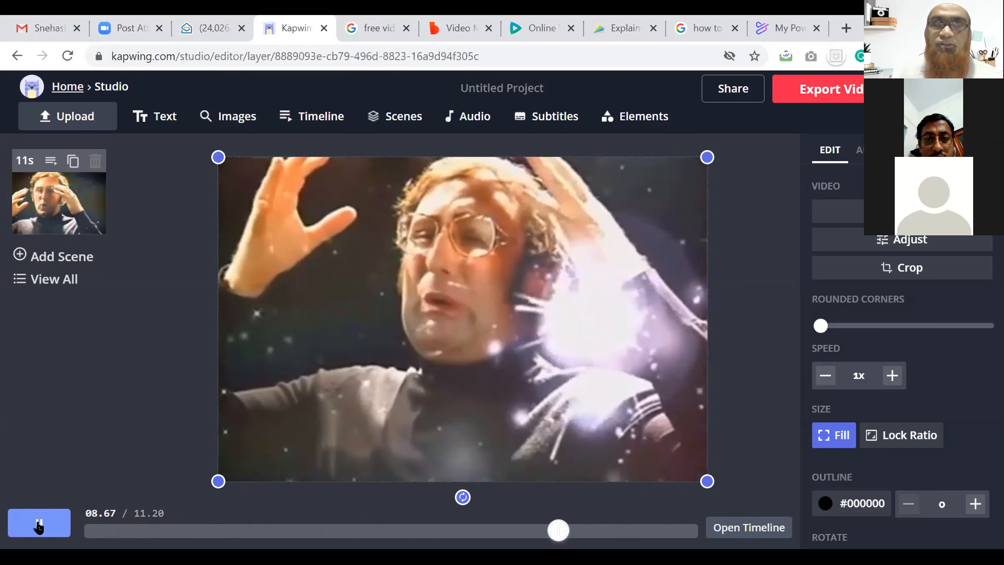
left_click(38, 526)
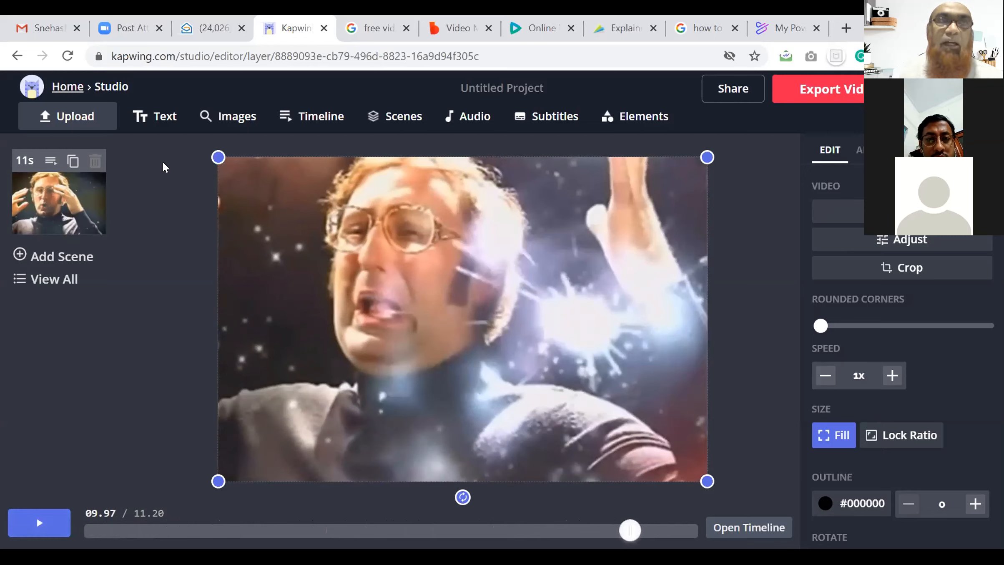
Step: Return to the home page, start a new project with a blank canvas and add four more scenes
left_click(73, 89)
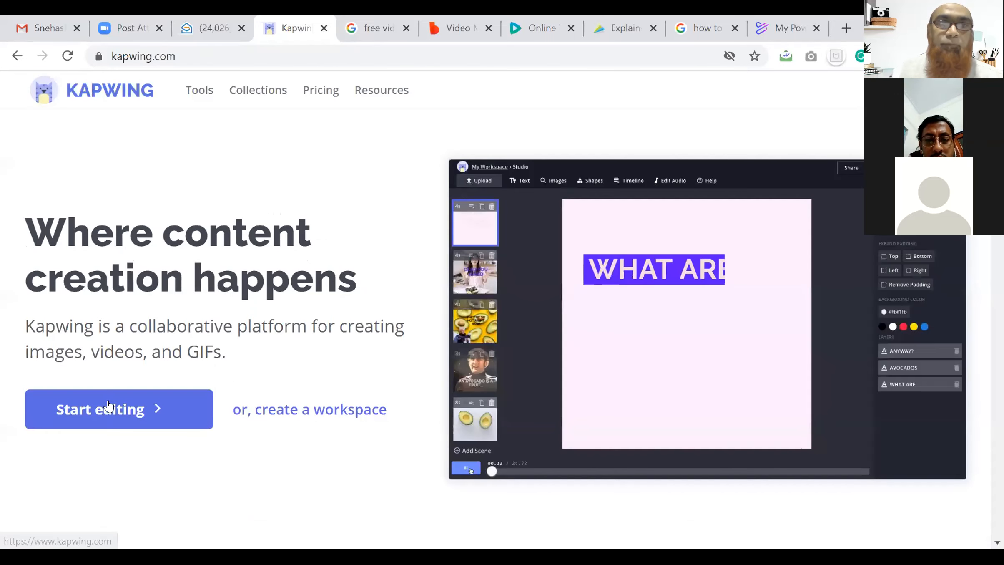
left_click(109, 408)
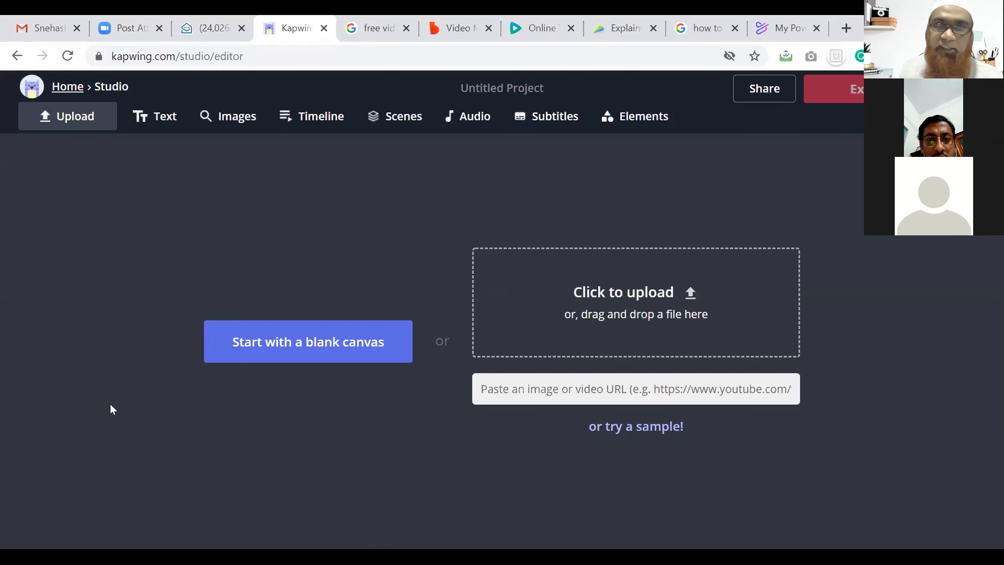
left_click(278, 343)
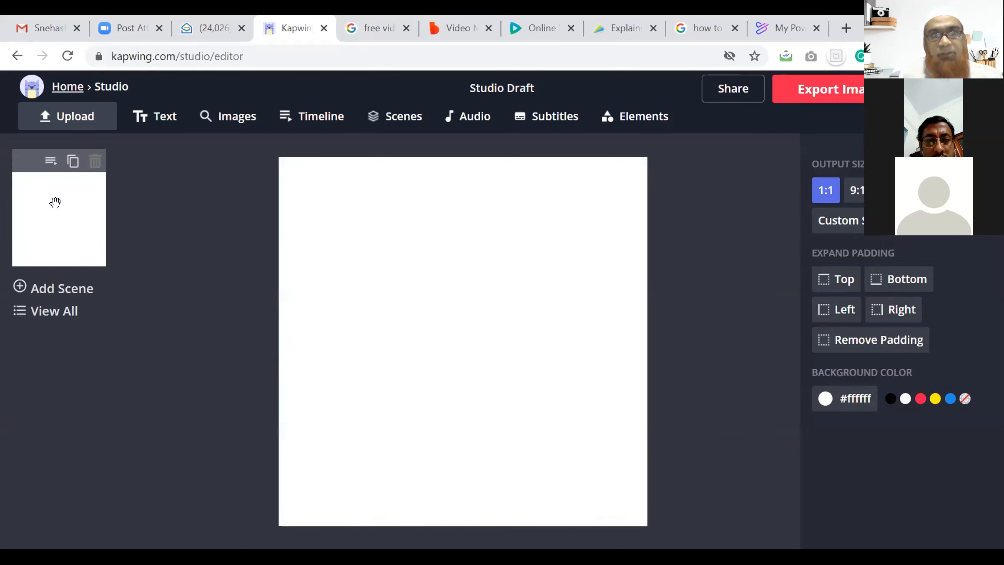
left_click(19, 288)
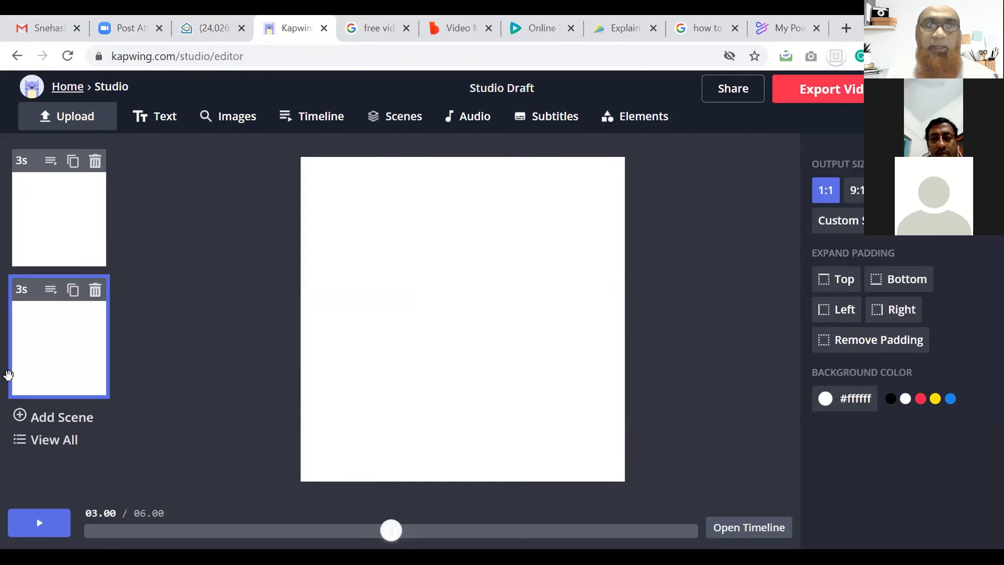
left_click(14, 415)
scroll(31, 445, "down", 3)
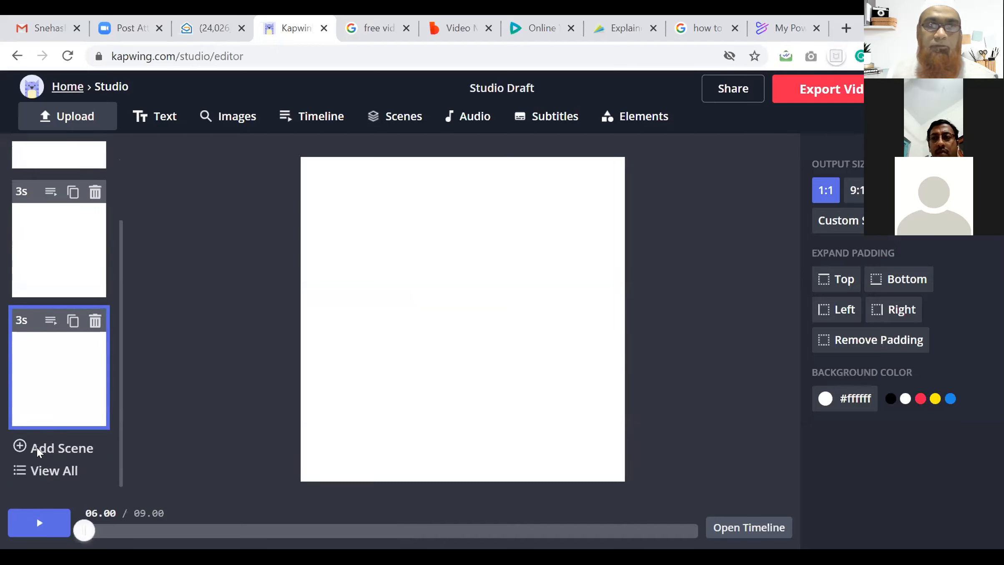
left_click(19, 446)
scroll(46, 430, "down", 3)
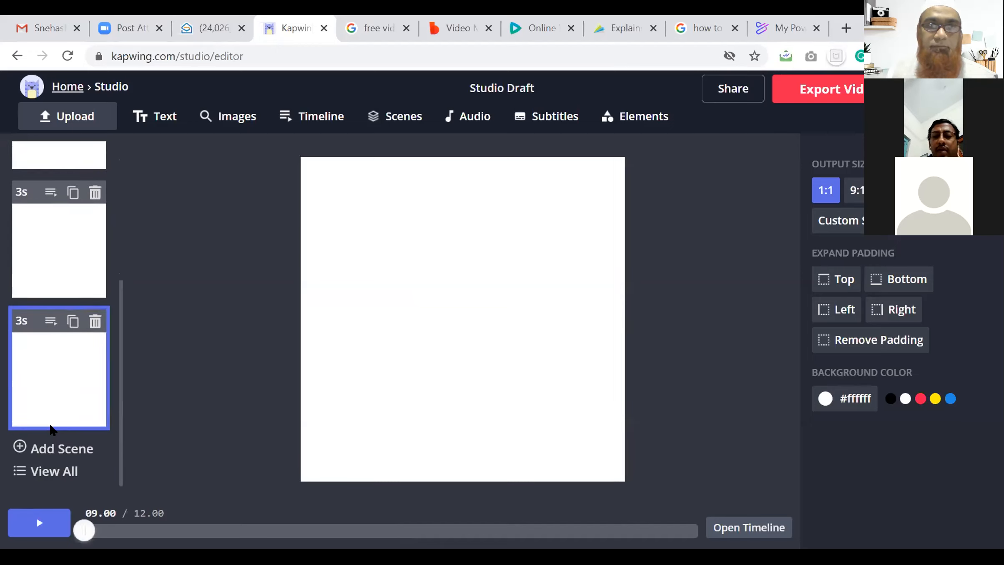
left_click(25, 449)
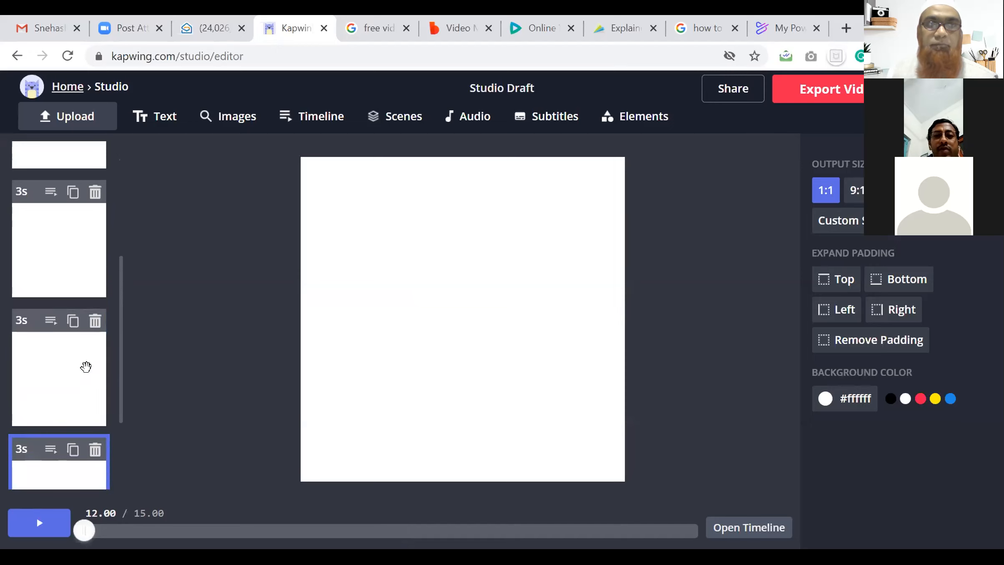
Step: Select the first scene, view the file upload options and switch to the image search
scroll(86, 366, "down", 1)
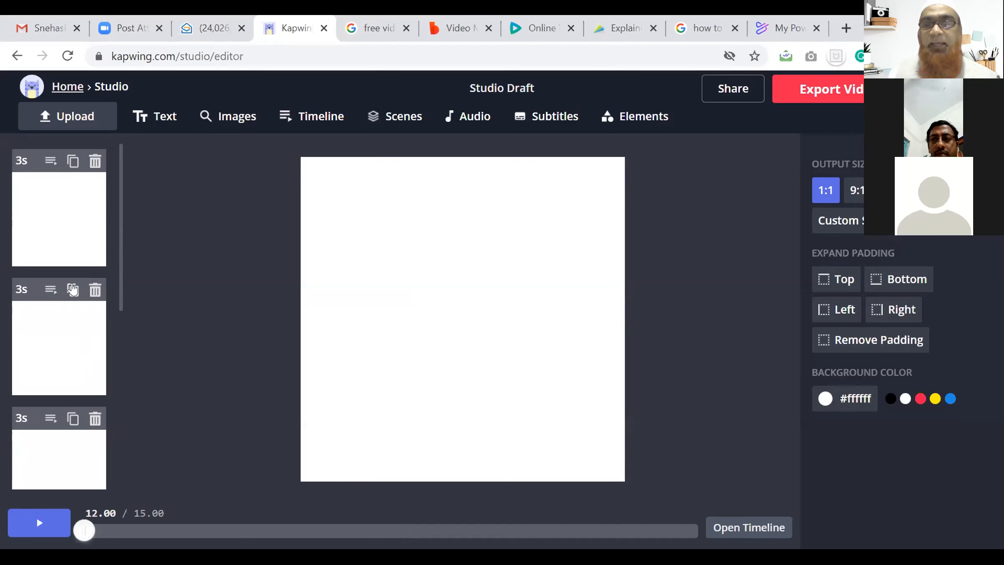
left_click(33, 210)
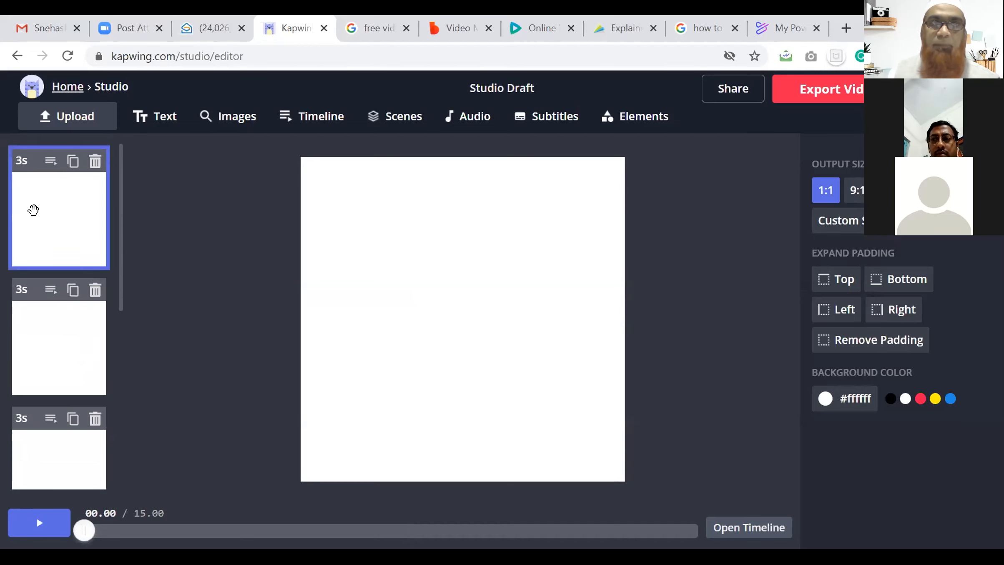
left_click(236, 124)
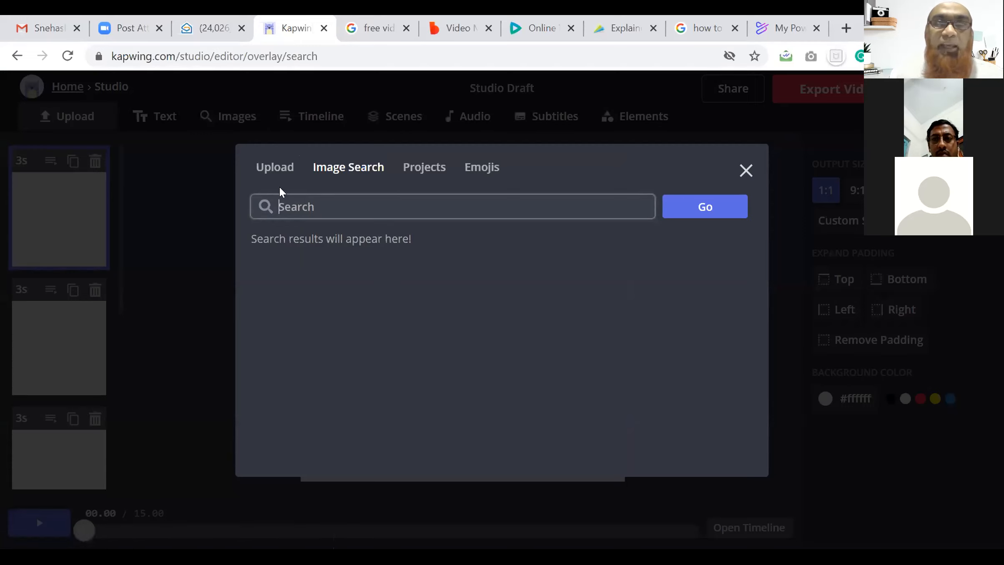
left_click(267, 171)
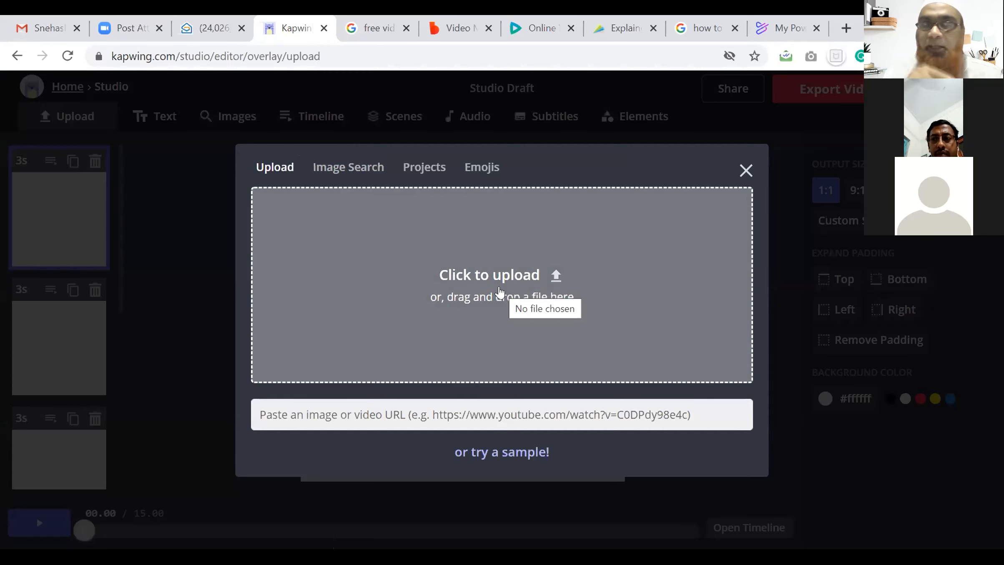
left_click(355, 169)
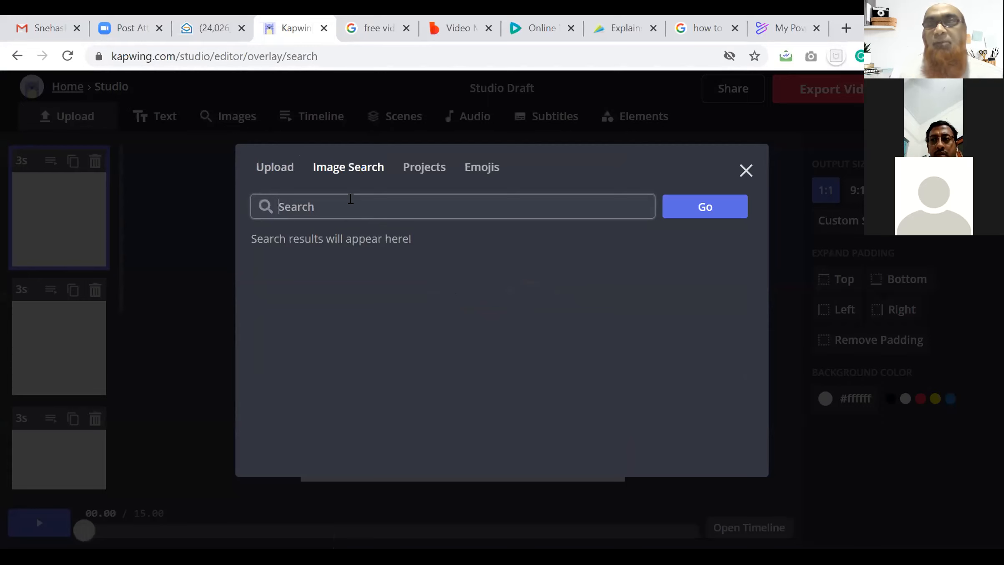
Step: Search the images for "office", insert the picture of the empty white office into the first scene and select the canvas
type("offcie")
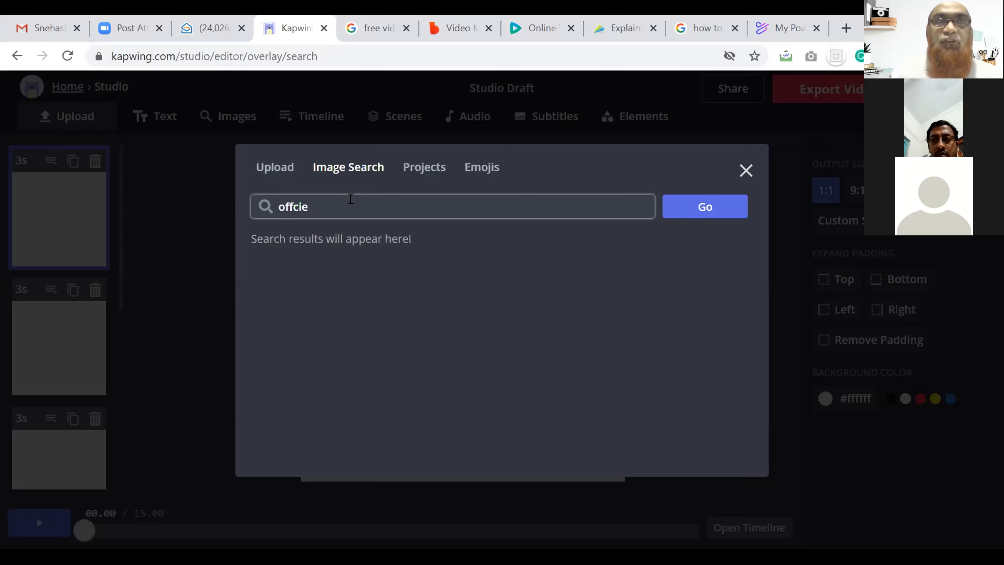
key("BackSpace")
key("BackSpace")
key("BackSpace")
type("ice")
key("Return")
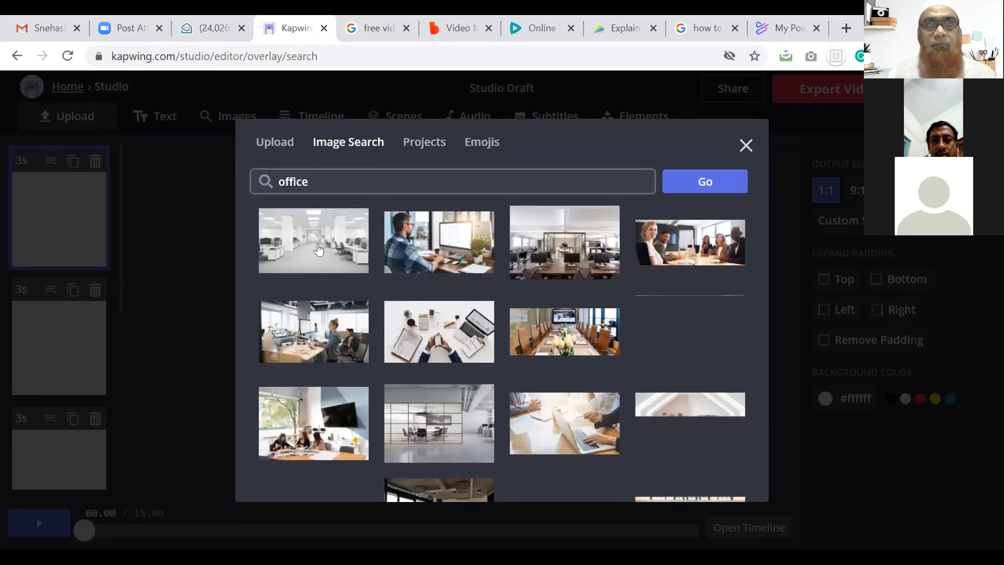
left_click(319, 249)
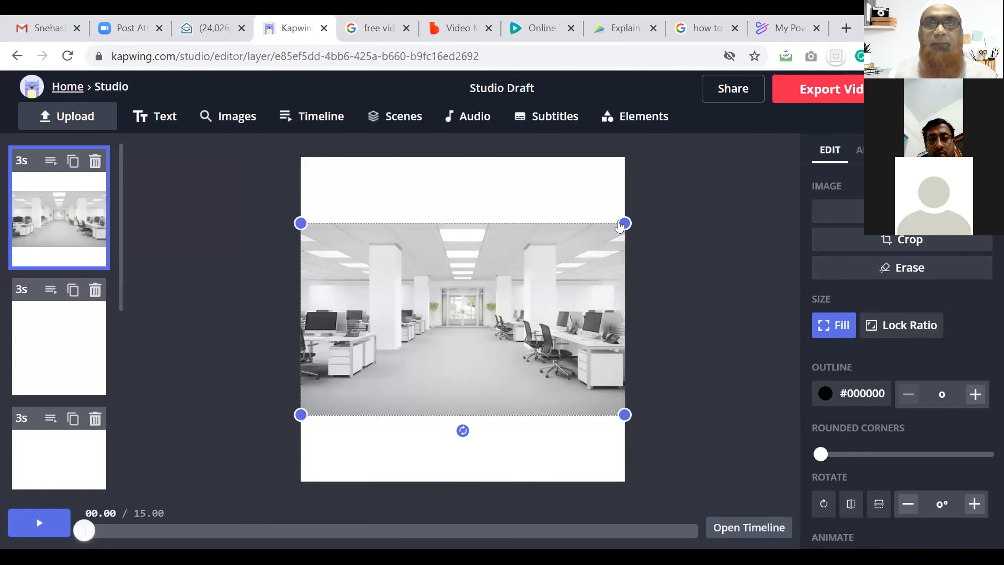
left_click(427, 186)
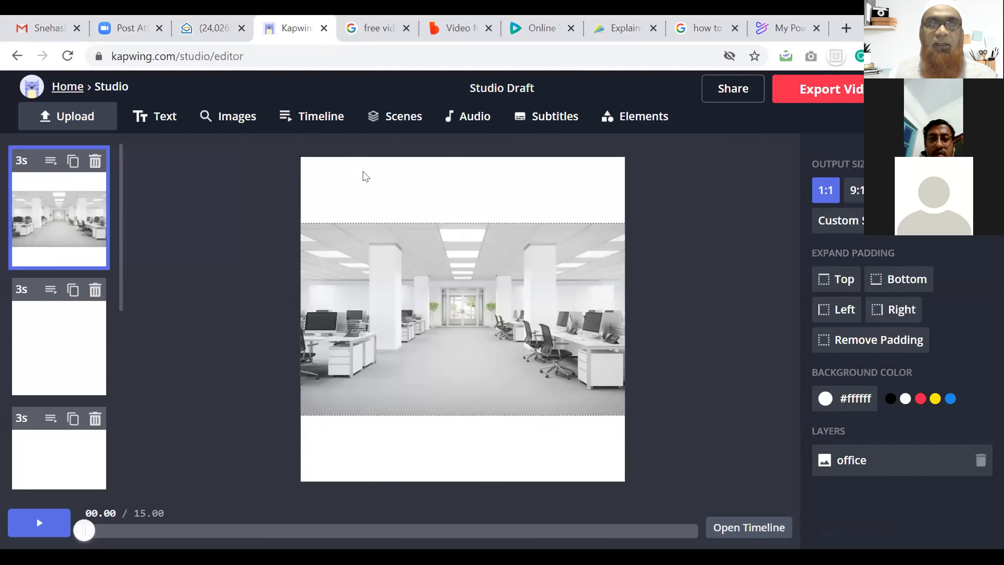
left_click(343, 171)
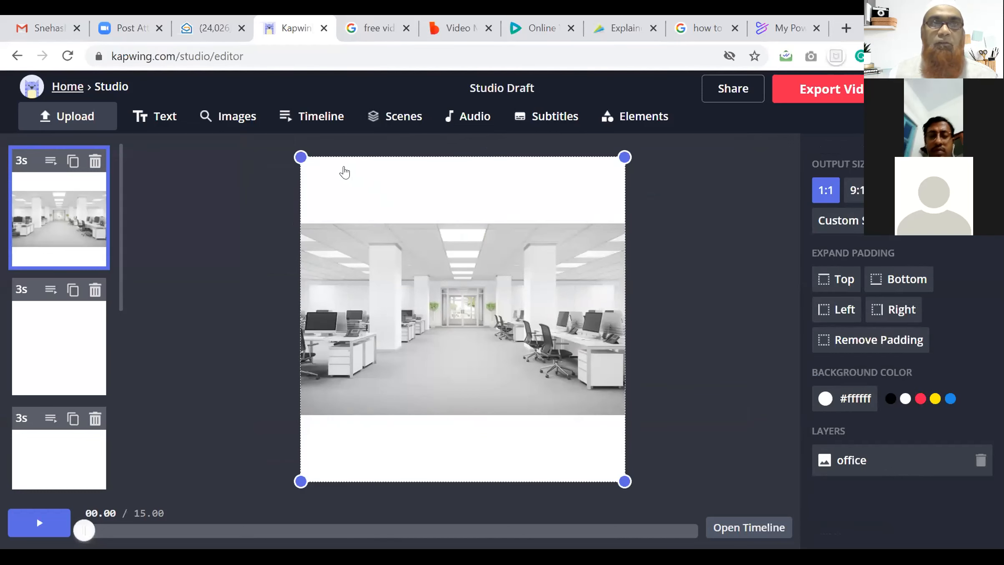
Step: Add a text layer to the first scene reading "Welcome to Our Office"
left_click(165, 119)
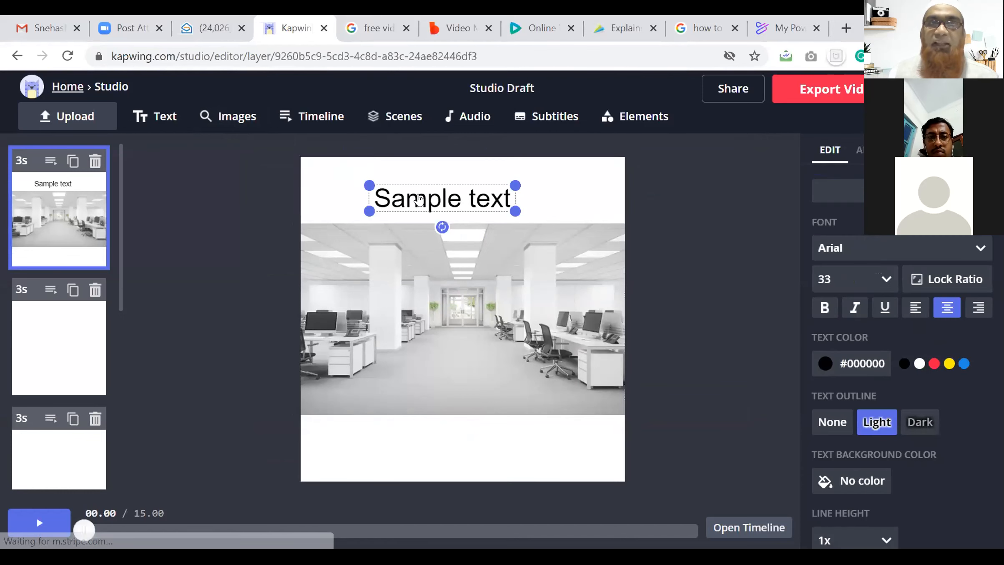
double_click(419, 192)
triple_click(419, 192)
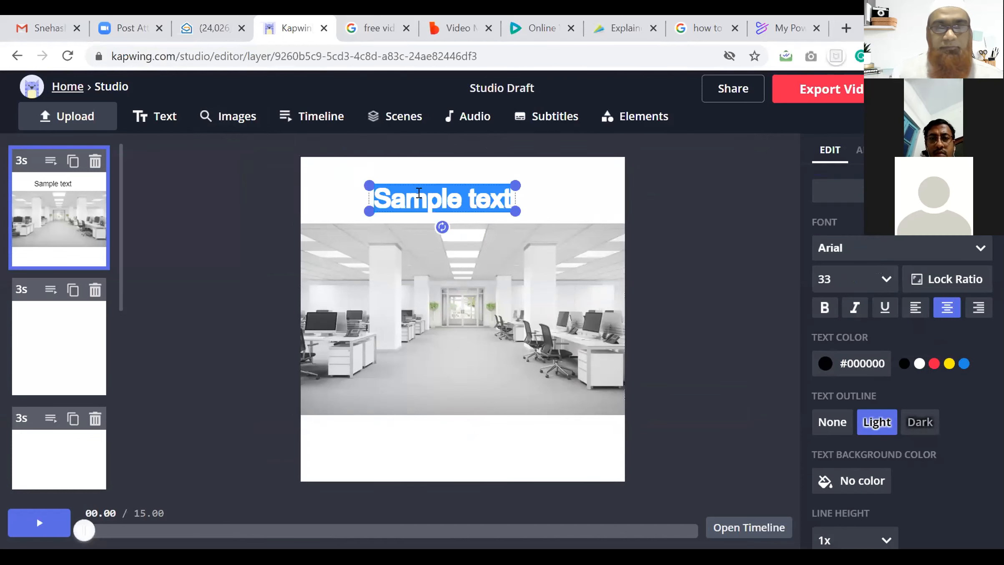
type("Welcome to")
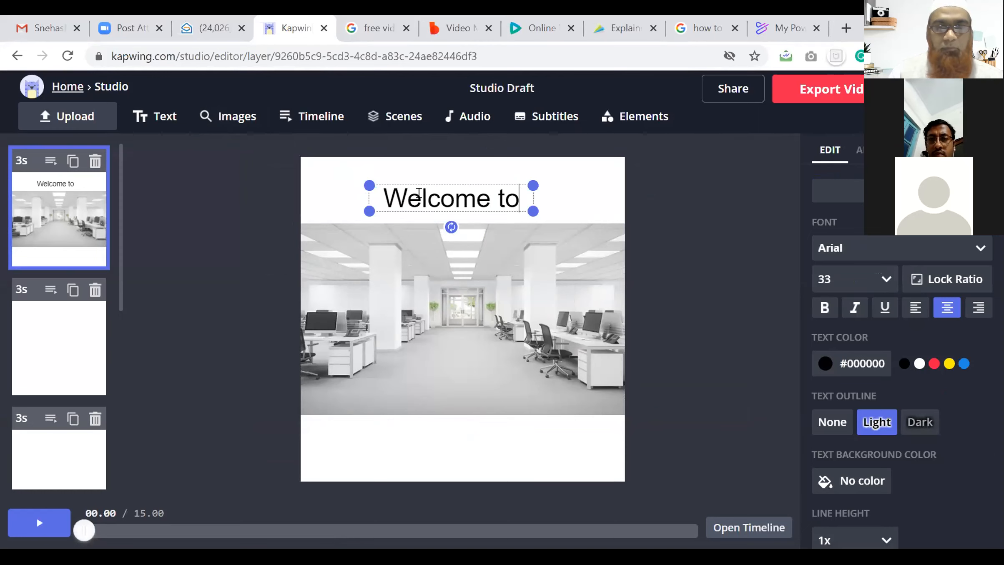
type(" Our Office")
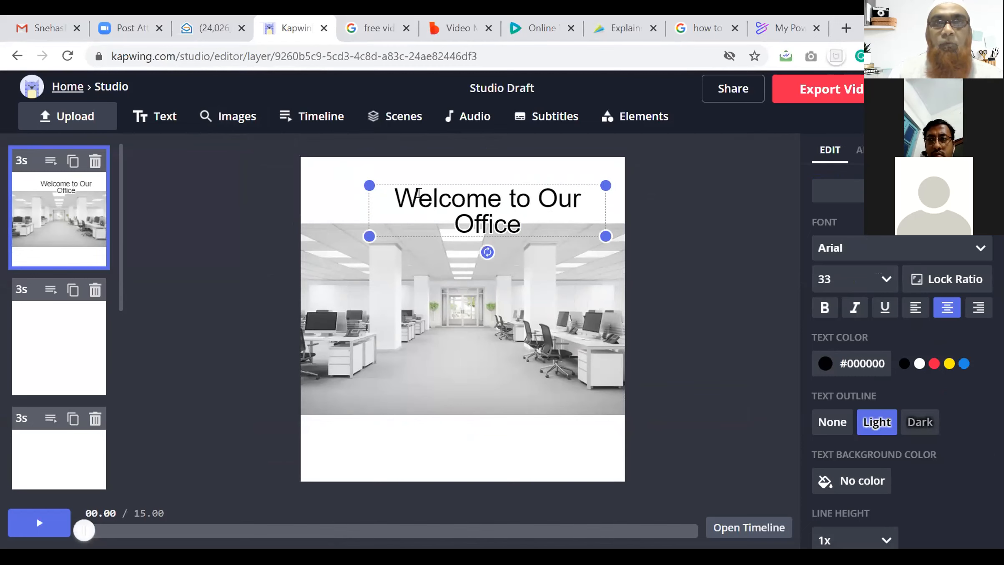
key("BackSpace")
key("BackSpace")
key("BackSpace")
key("BackSpace")
key("BackSpace")
key("BackSpace")
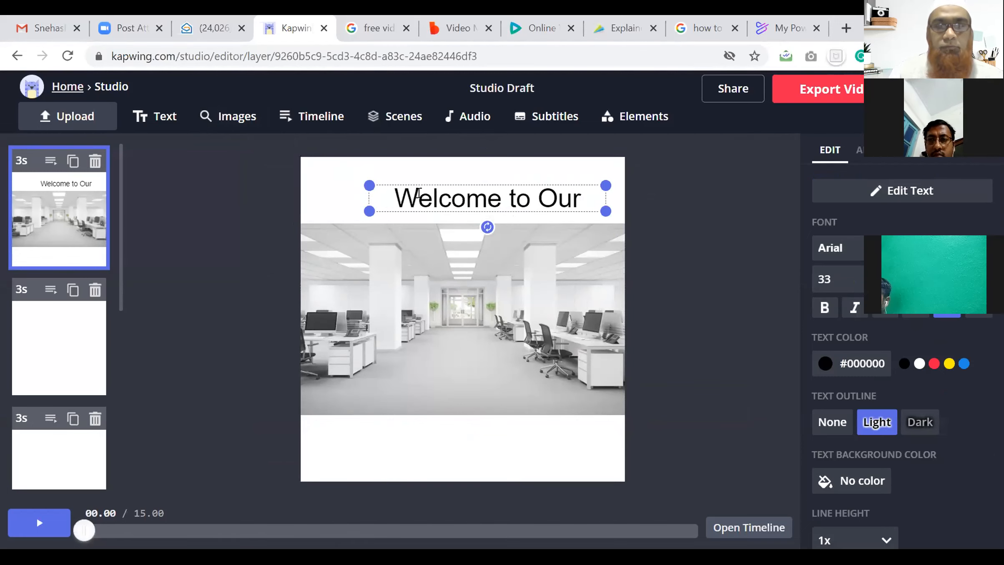
type("Office")
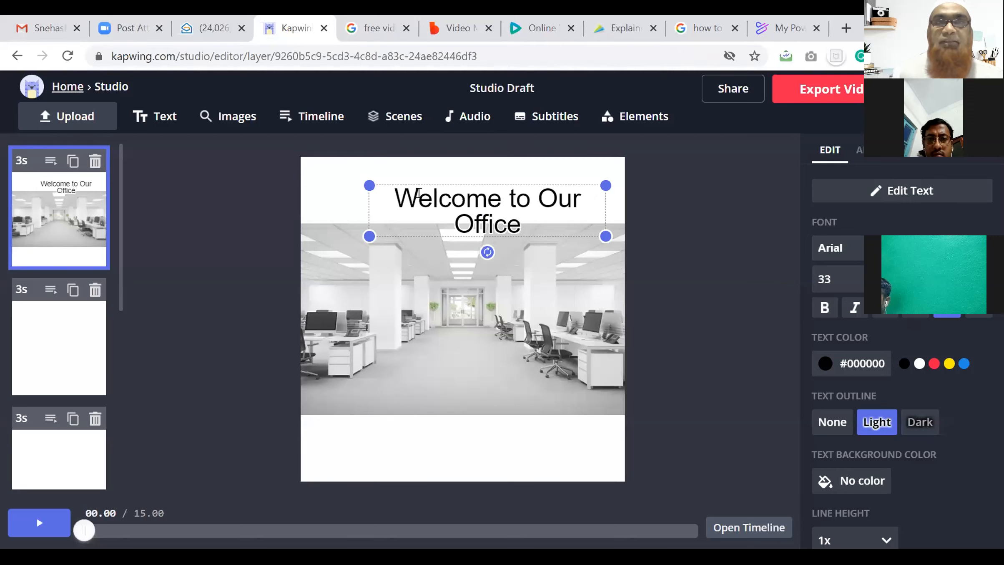
Step: Enlarge the "Welcome to Our Office" text to size 47 and move it to the upper edge of the canvas
left_click_drag(369, 236, 318, 251)
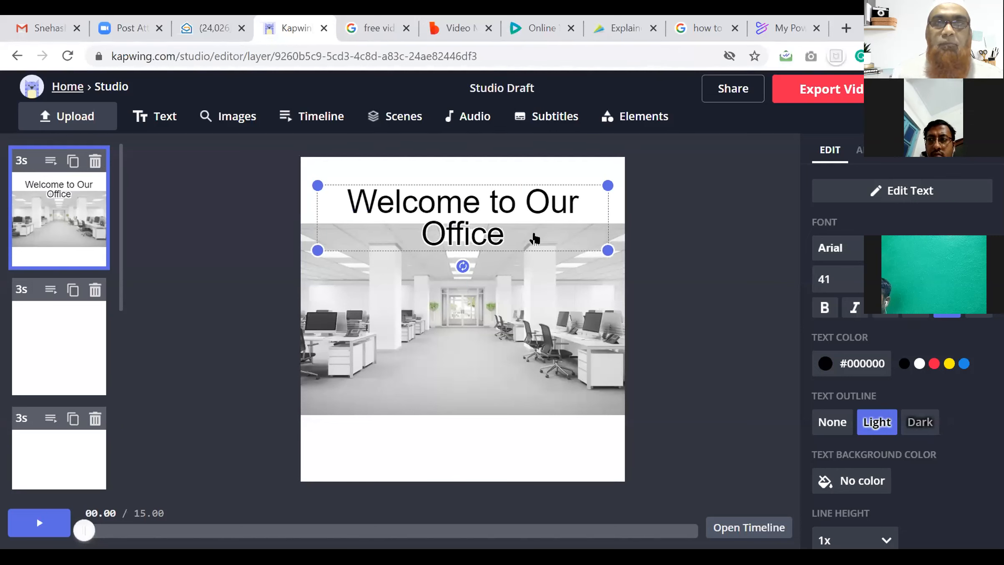
left_click_drag(602, 181, 614, 173)
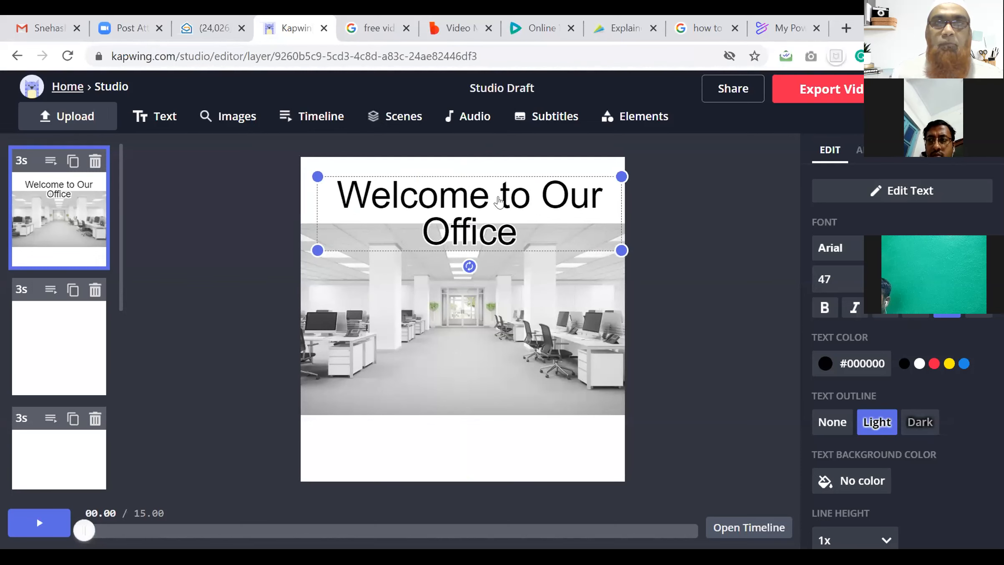
left_click_drag(478, 204, 466, 190)
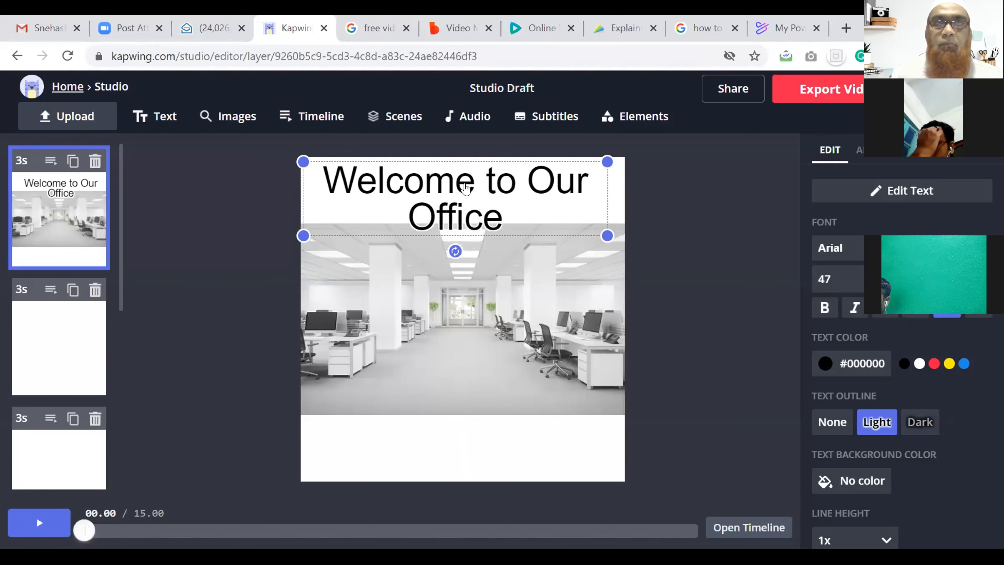
left_click(419, 447)
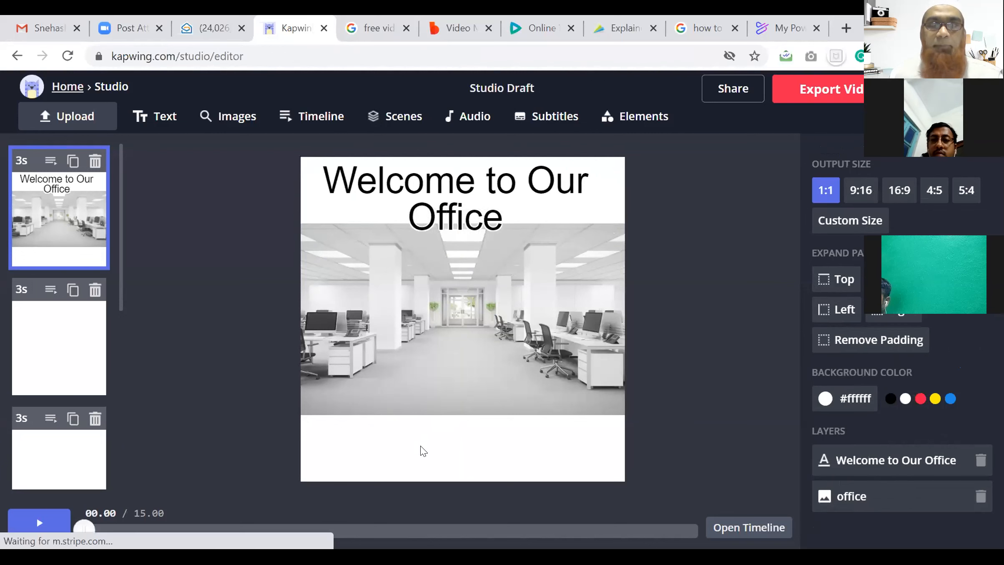
Step: Add a second text reading "Home Away from Home" below the office image and widen it to fit on one line
left_click(161, 119)
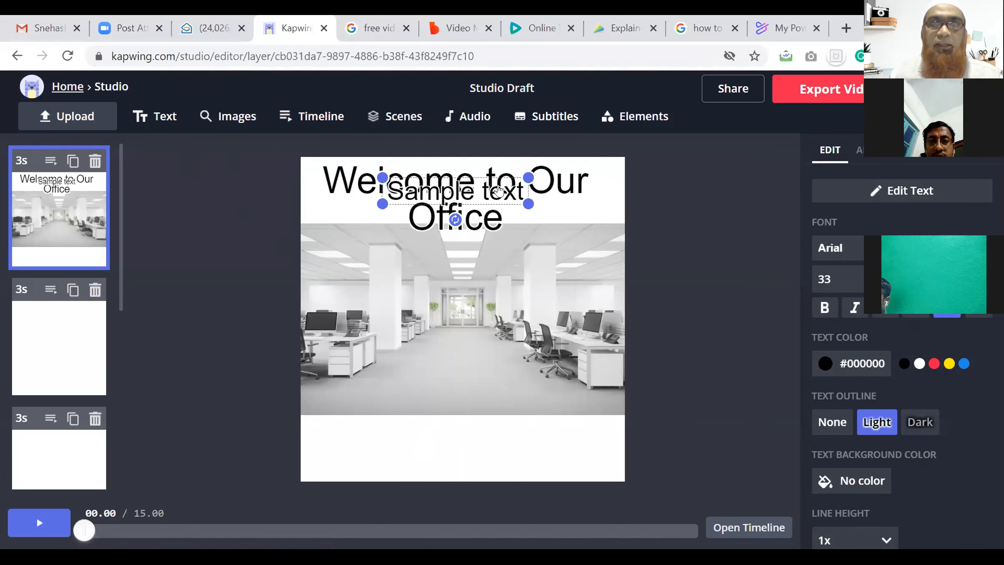
left_click_drag(498, 191, 486, 443)
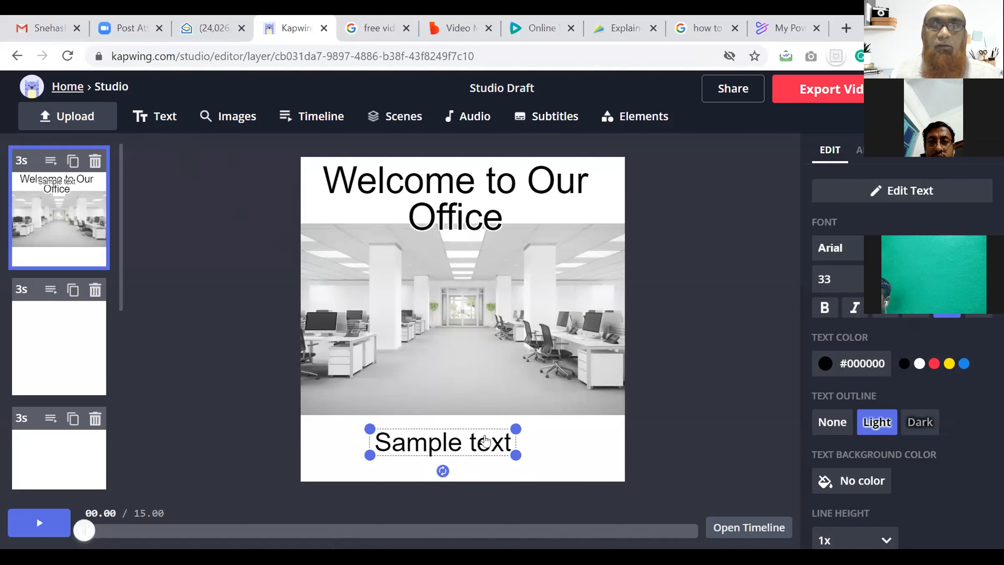
key("ctrl+a")
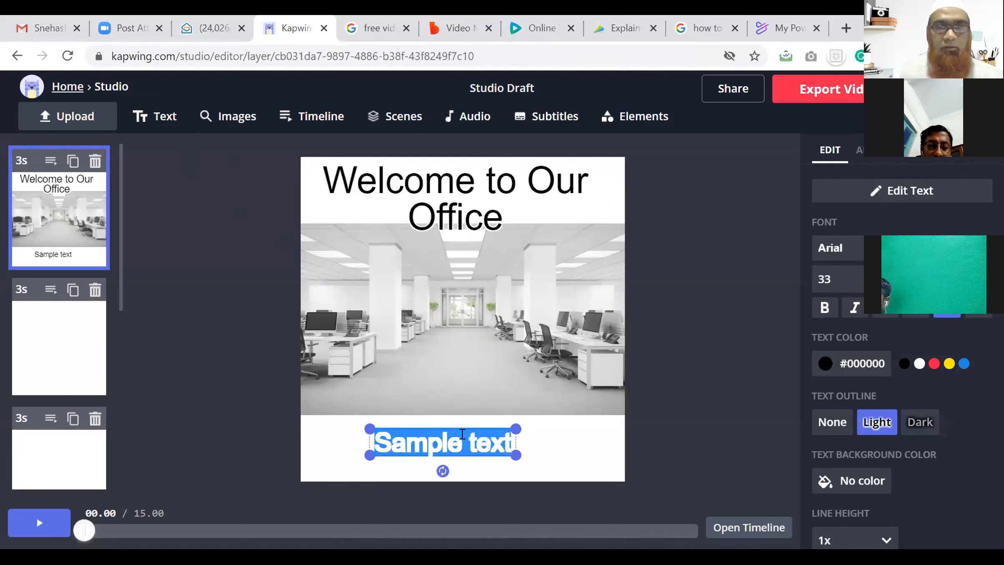
type("S")
key("BackSpace")
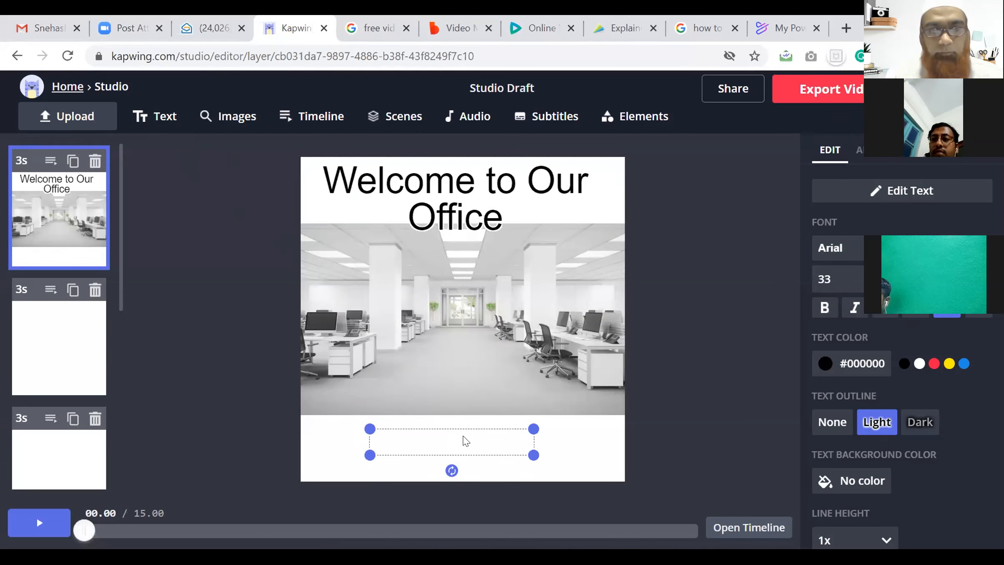
type("Hom")
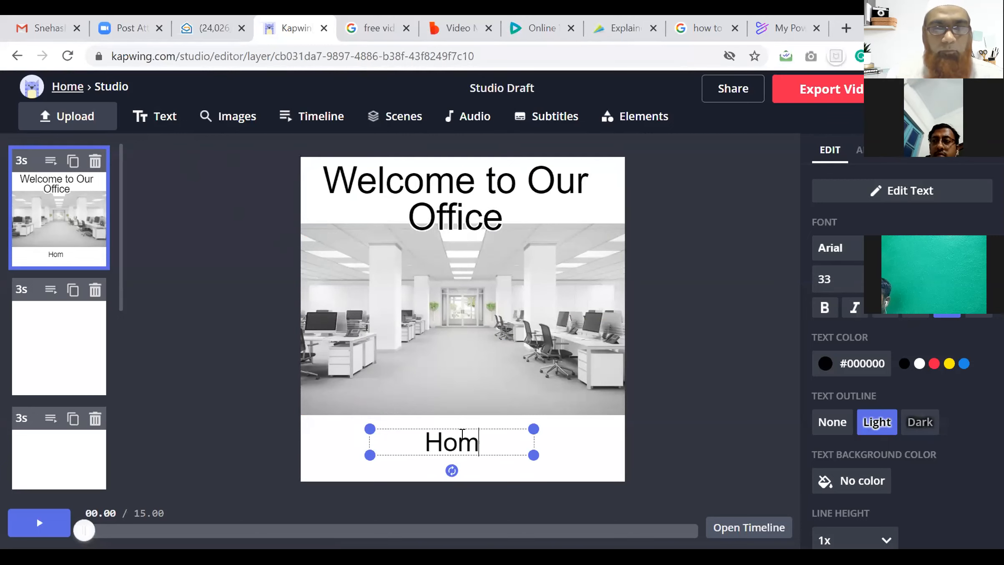
type("e Away")
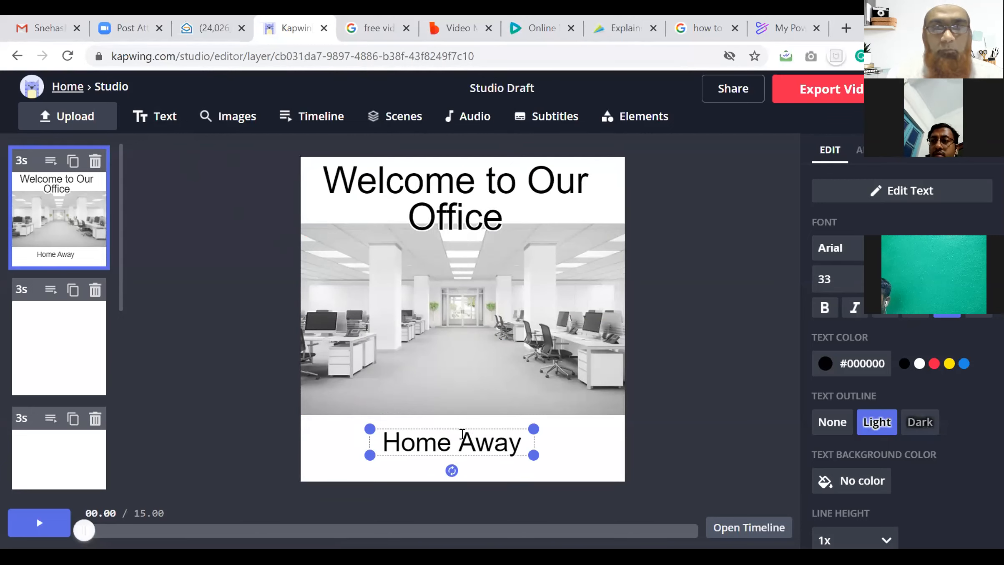
type(" from Home")
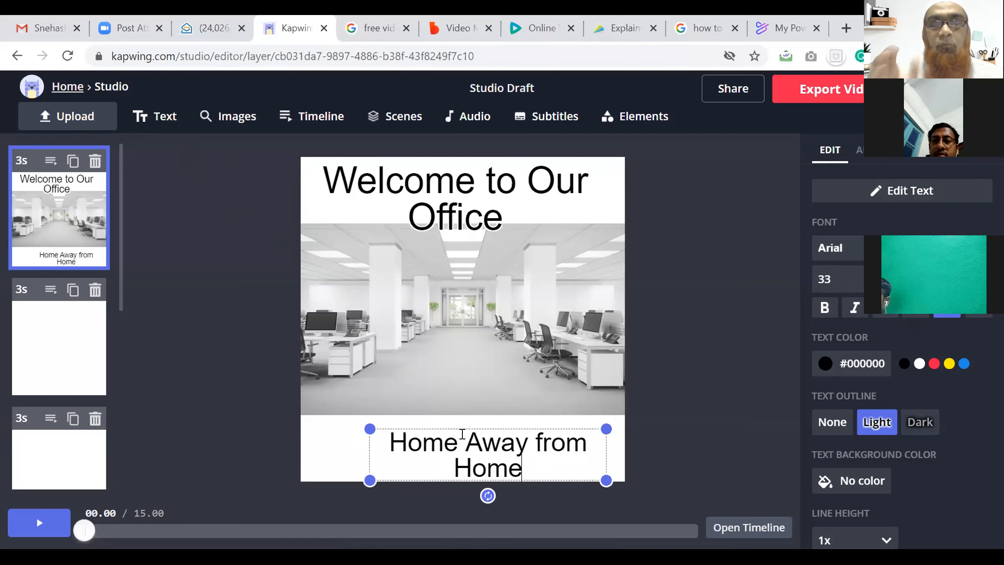
left_click_drag(364, 477, 315, 470)
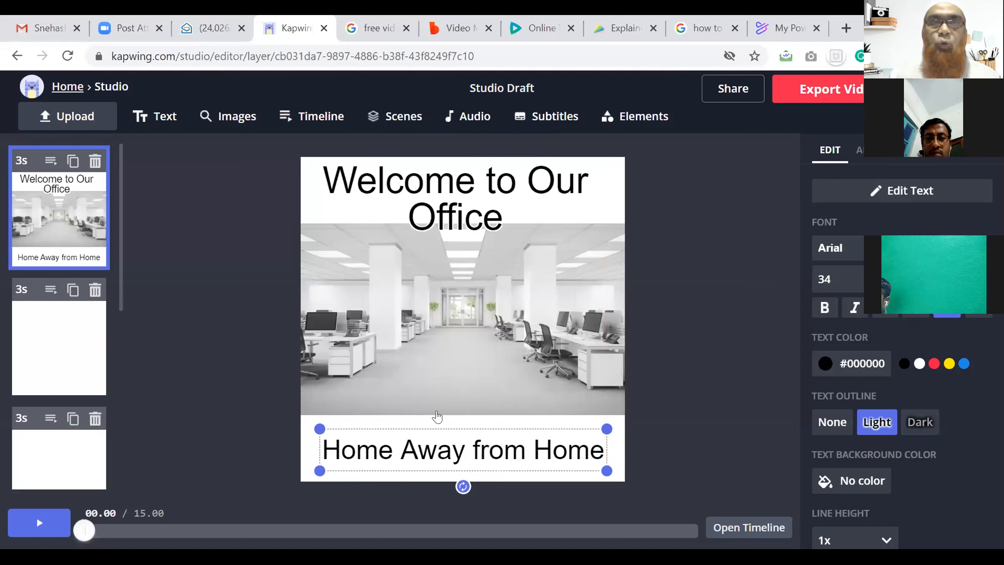
Step: Search the images for "work station" and insert the Ekintop picture with the green chairs into the first scene
left_click(449, 369)
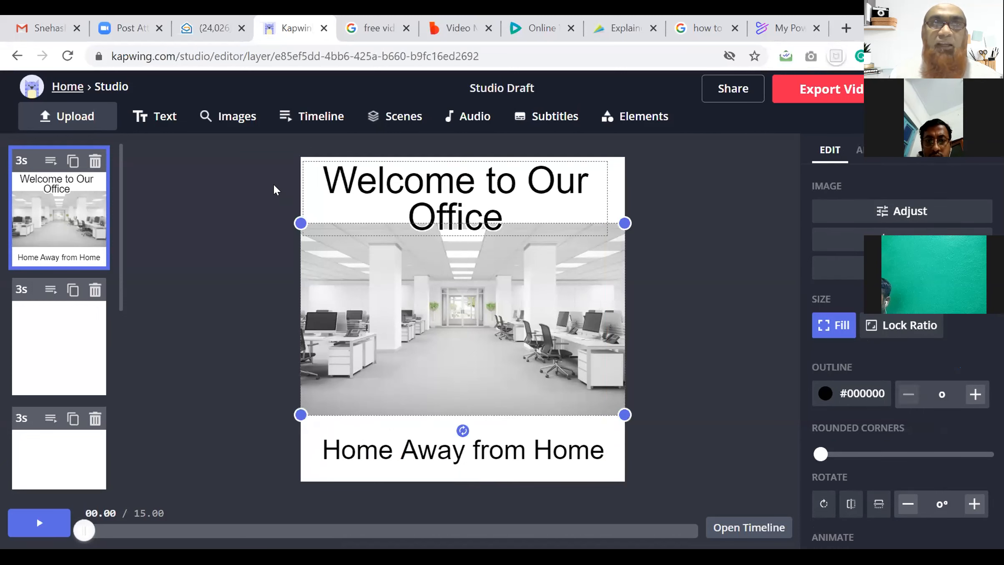
left_click(234, 117)
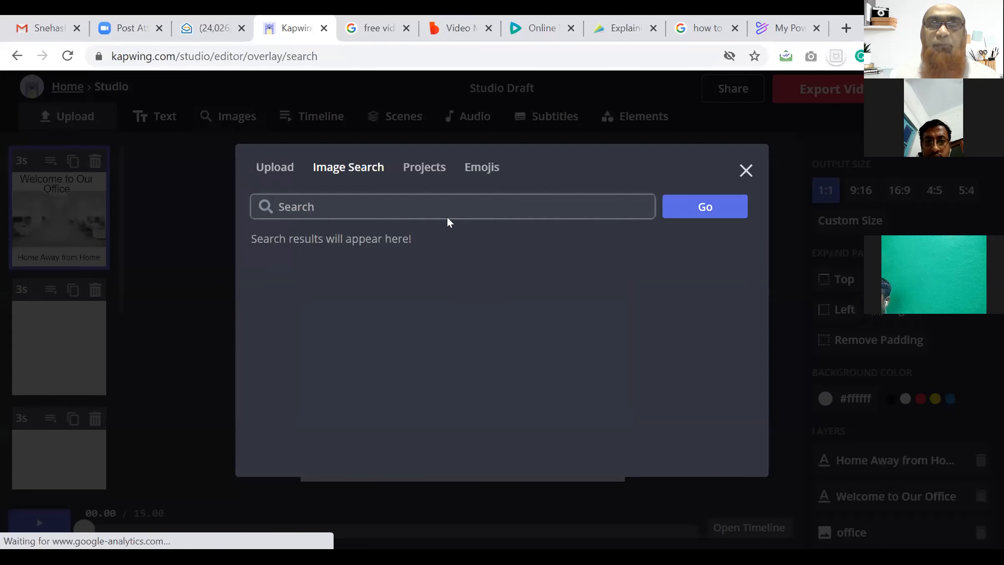
type("work station")
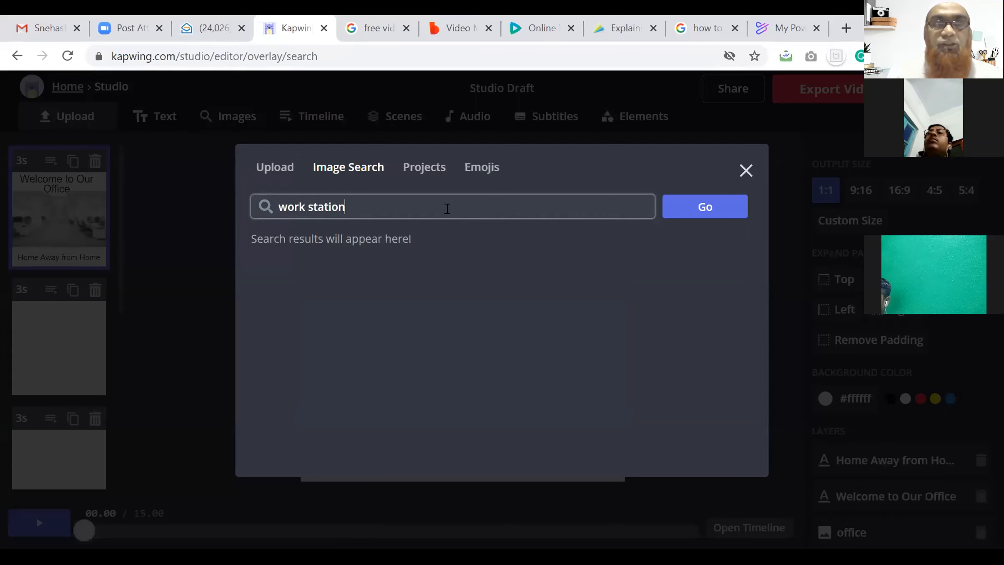
key("Return")
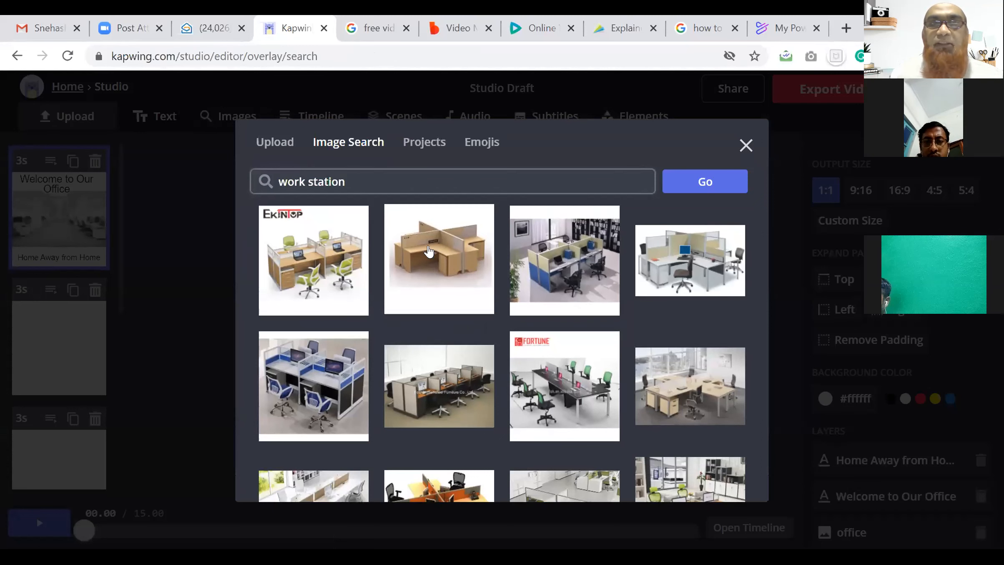
left_click(306, 266)
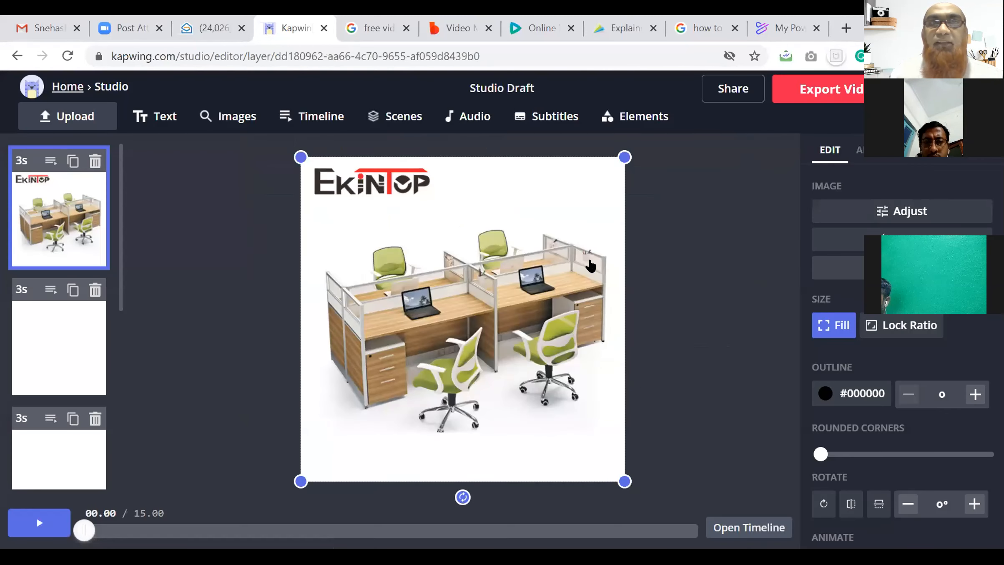
Step: Shrink the workstation picture to about half the canvas width and place it over the lower-right part of the office image, against the canvas edge
left_click_drag(621, 151, 460, 331)
left_click_drag(415, 420, 561, 365)
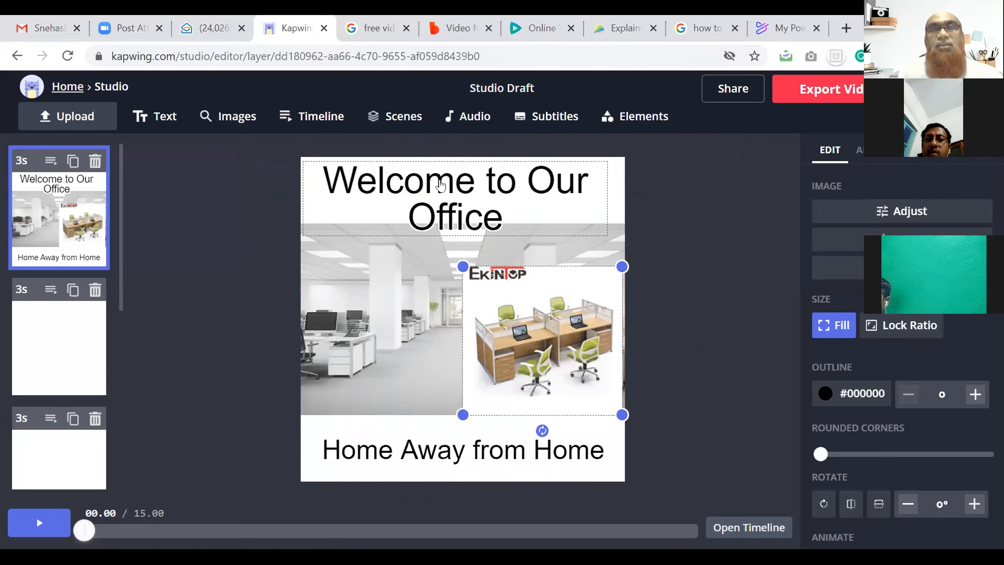
left_click(394, 117)
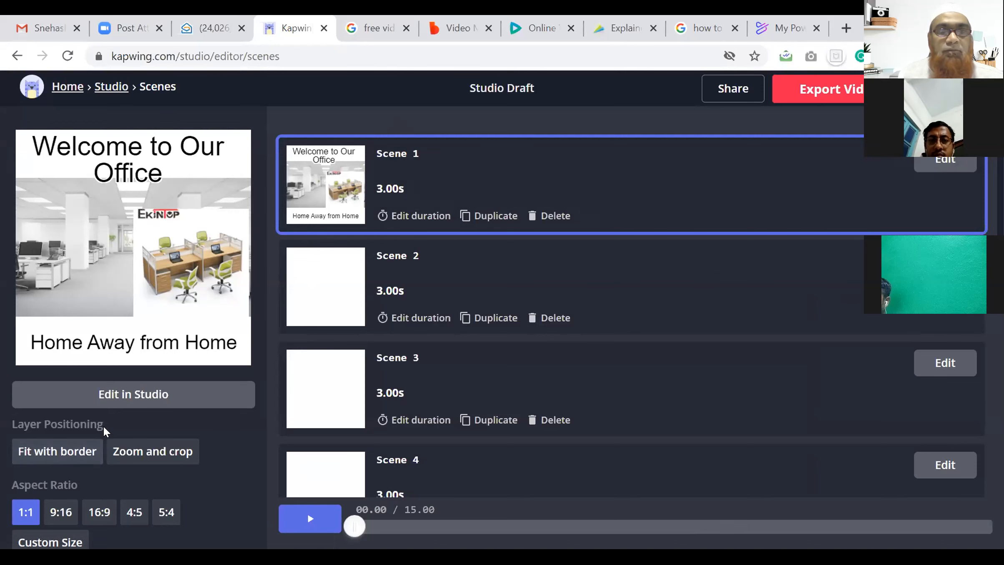
left_click(124, 403)
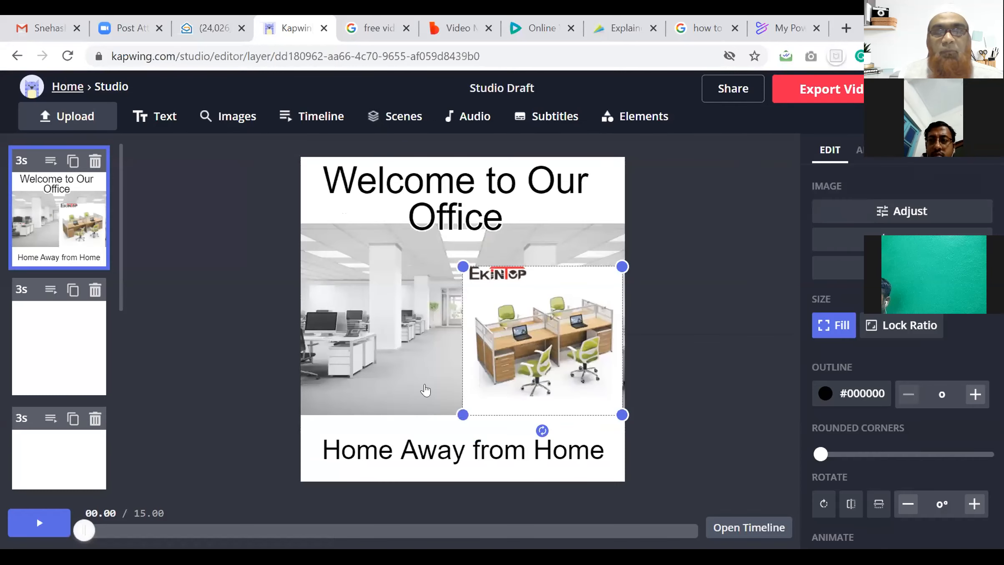
left_click_drag(534, 360, 537, 359)
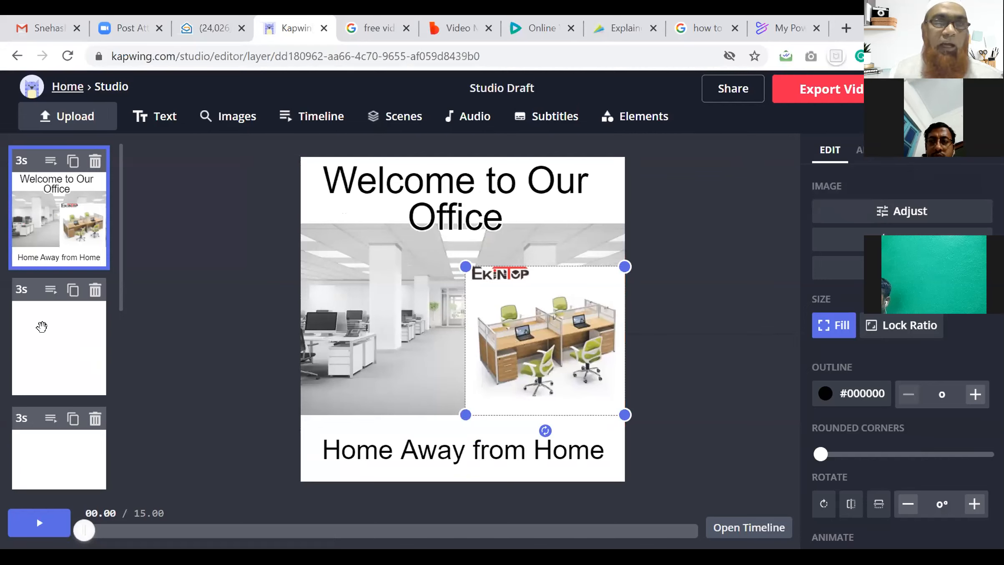
Step: Set the first scene's output duration to 5 seconds on its timeline and play the preview
left_click(17, 159)
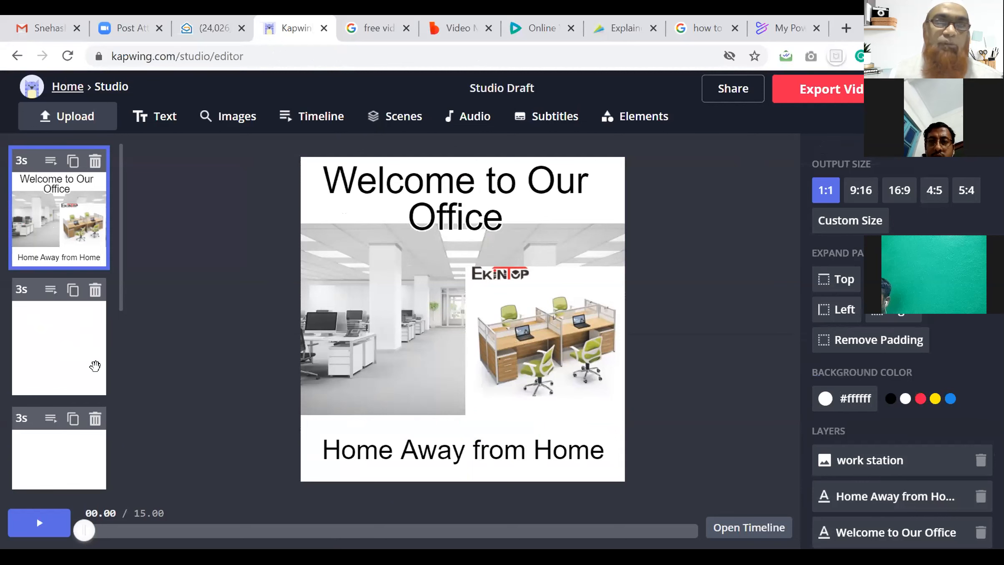
left_click(50, 161)
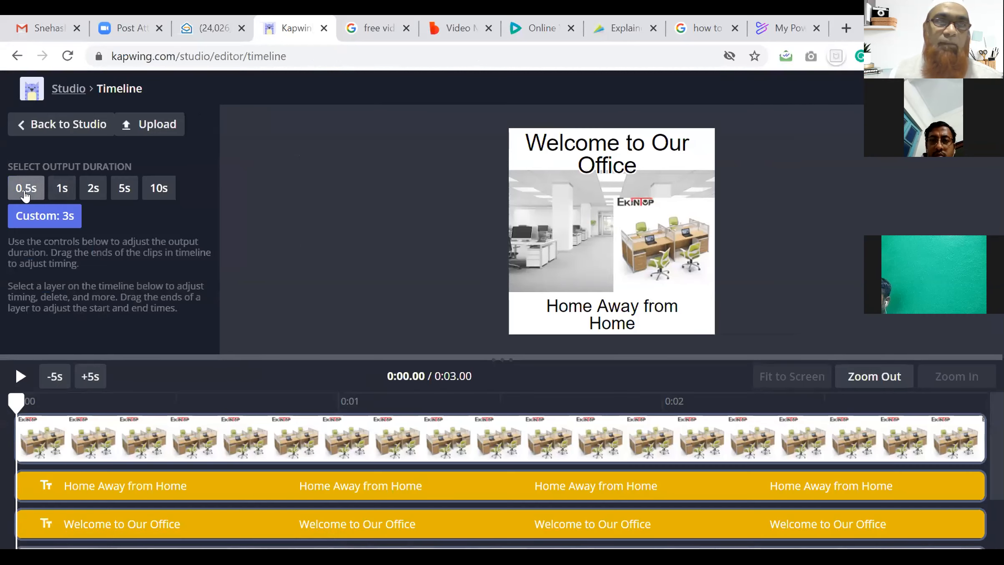
left_click(124, 189)
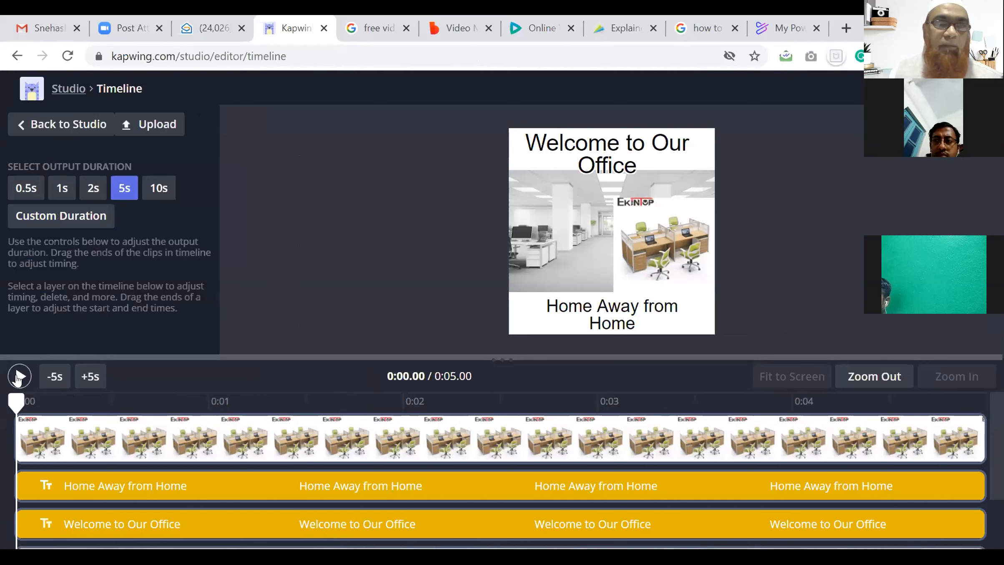
left_click(17, 379)
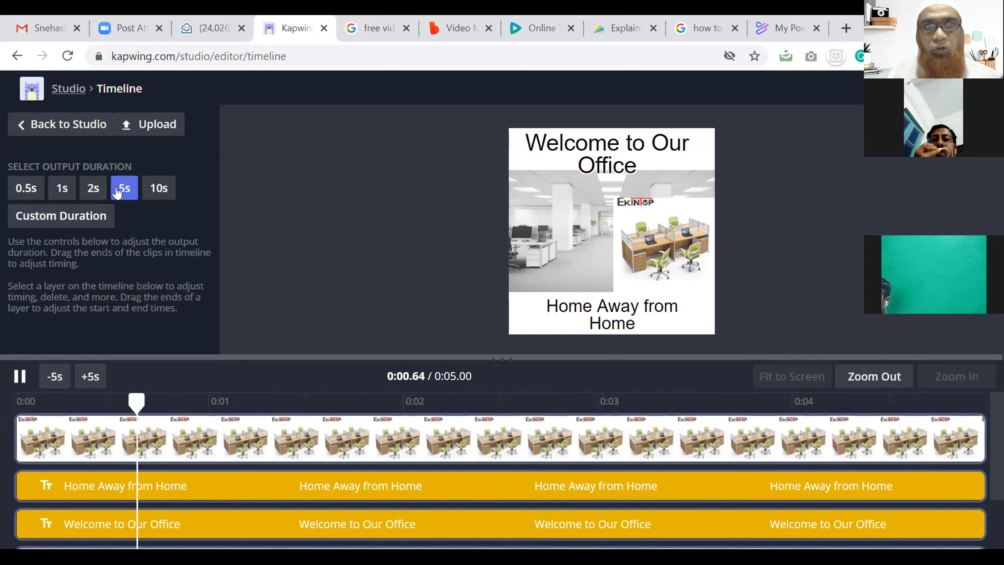
Step: Try a 2-second duration, restore it to 5 seconds, and return to the studio after viewing the custom duration option
left_click(93, 190)
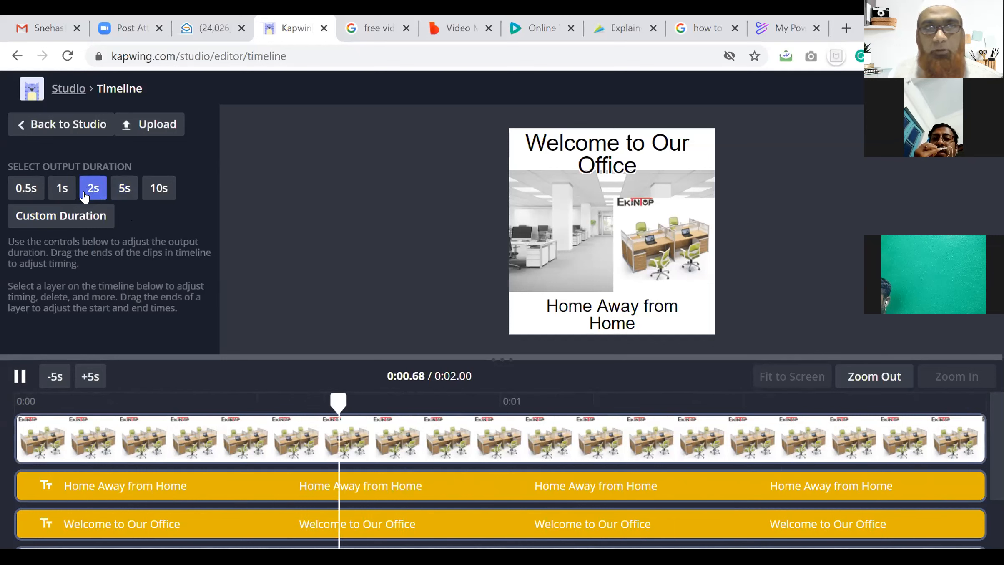
left_click(125, 191)
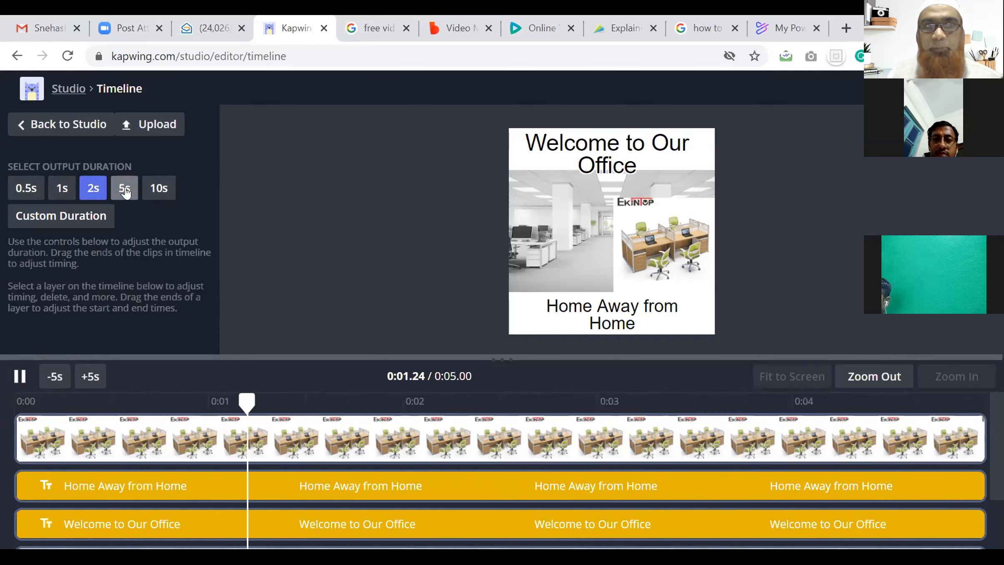
left_click(79, 217)
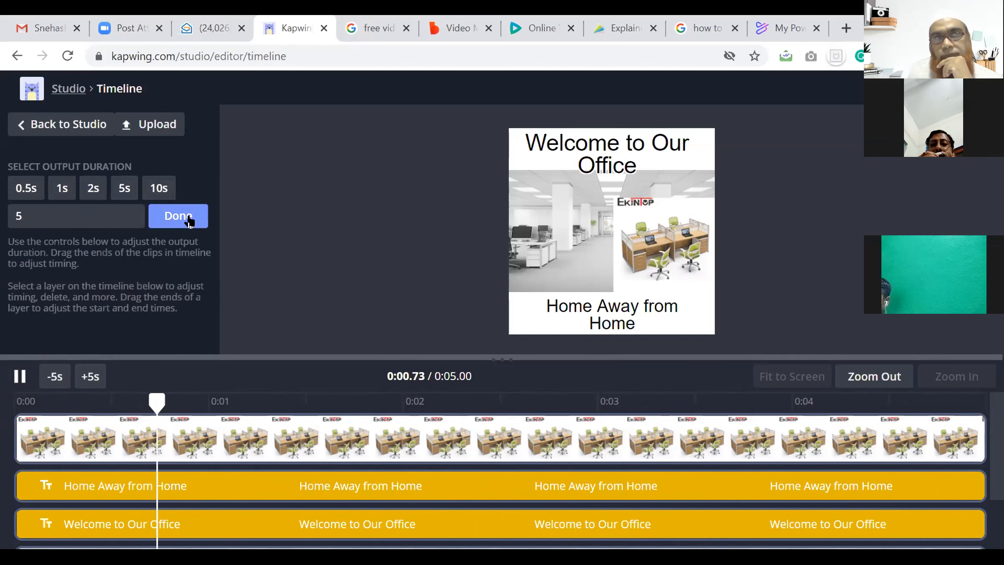
left_click(23, 126)
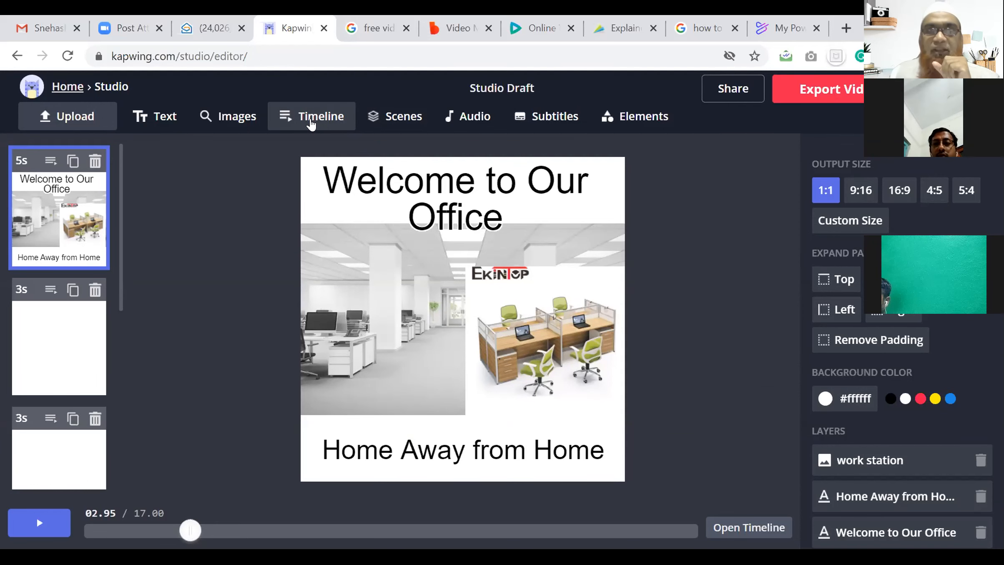
Step: Set the first scene's output duration to a custom 5 seconds on its timeline and return to the studio
left_click(311, 121)
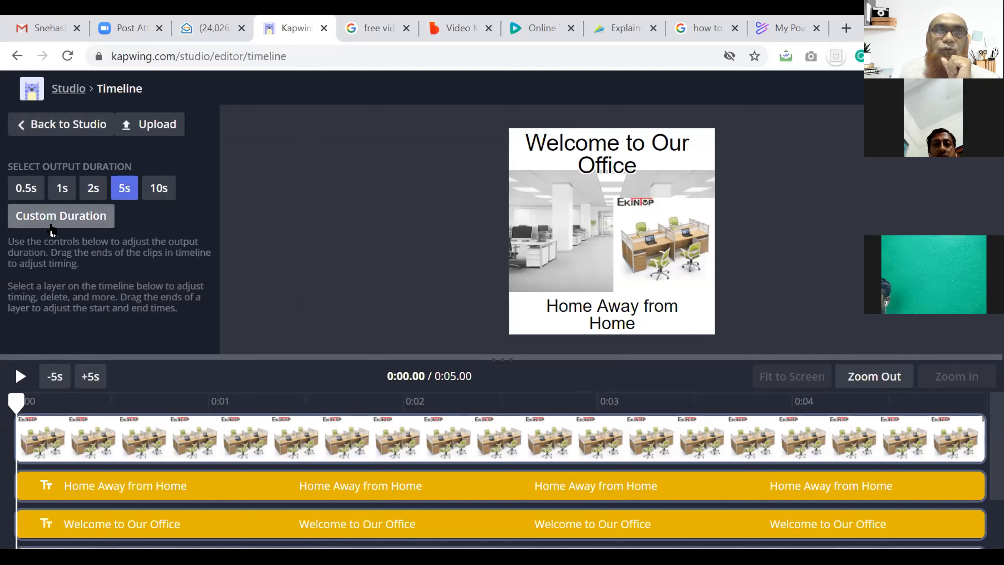
left_click(53, 216)
left_click(191, 217)
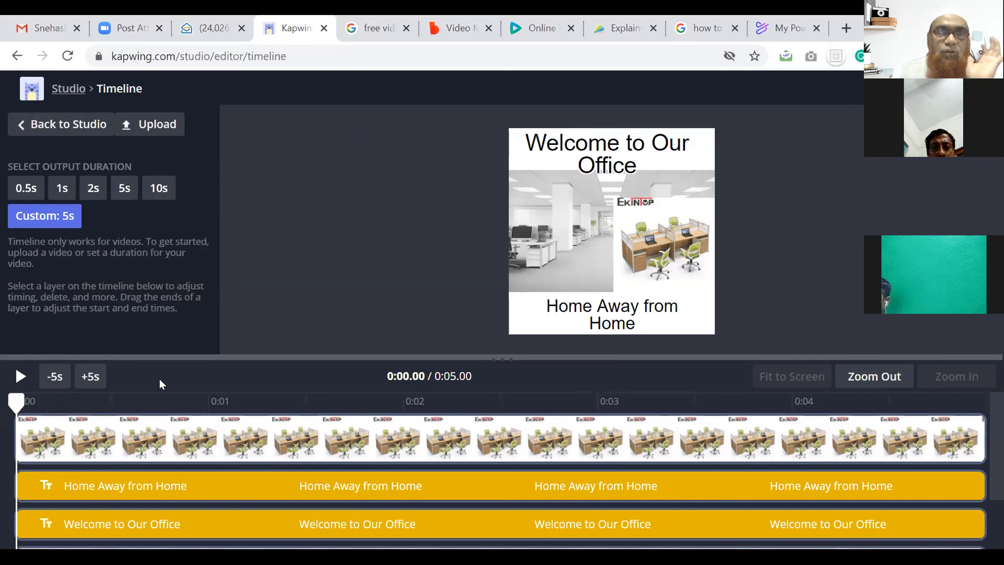
left_click(84, 123)
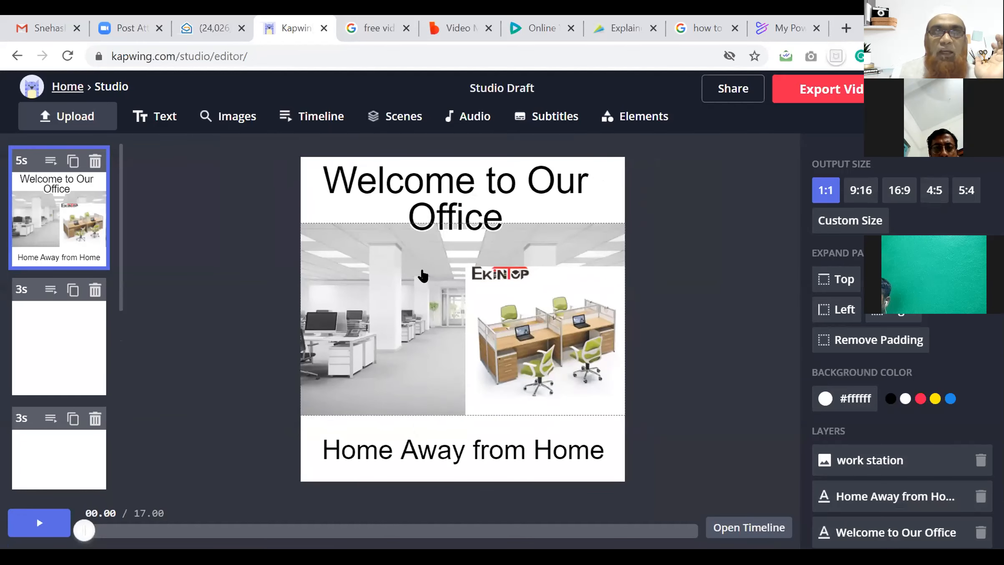
Step: Search the images for "office team" and insert the photo of colleagues working around a table into the blank second scene
left_click(52, 342)
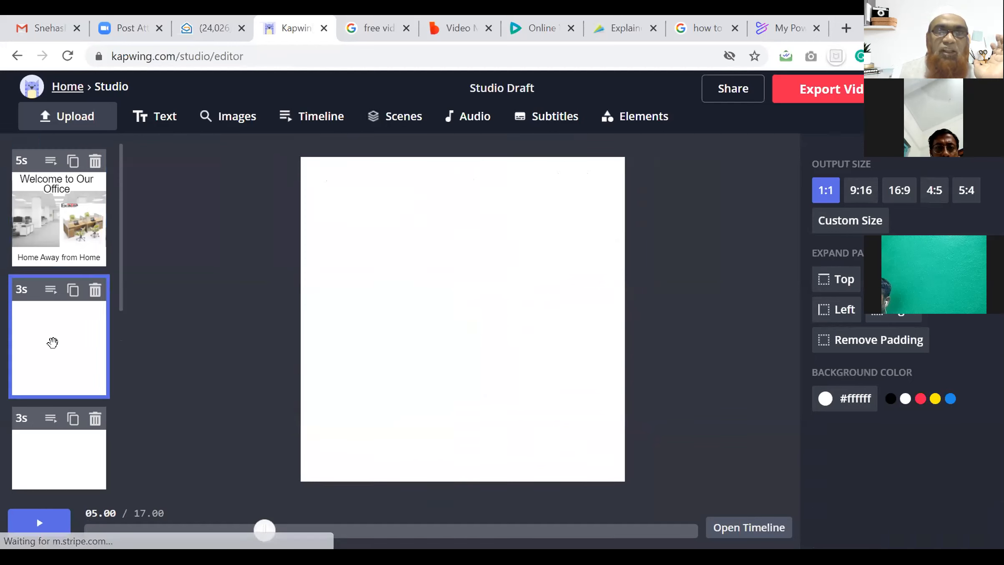
left_click(233, 114)
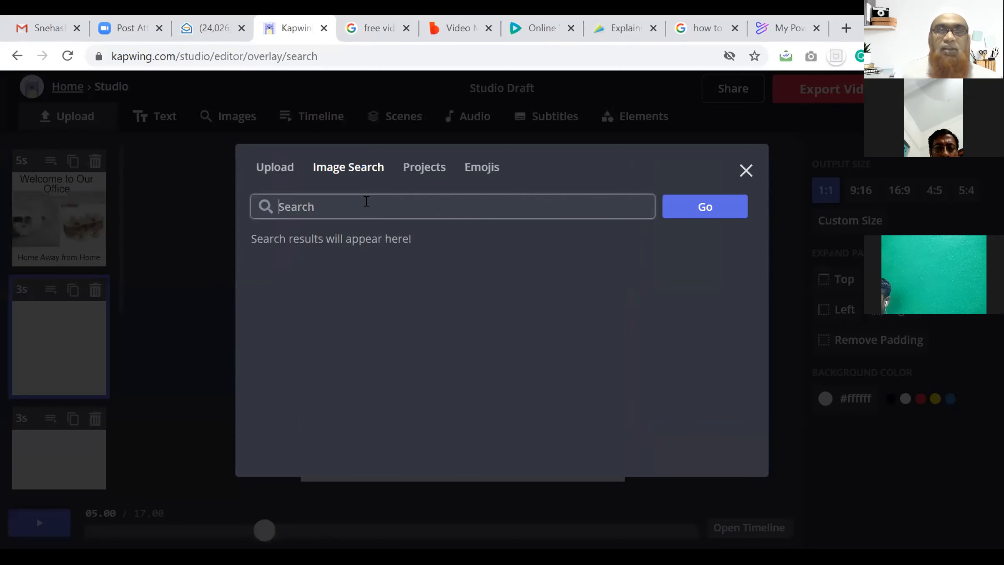
type("office team")
key("Return")
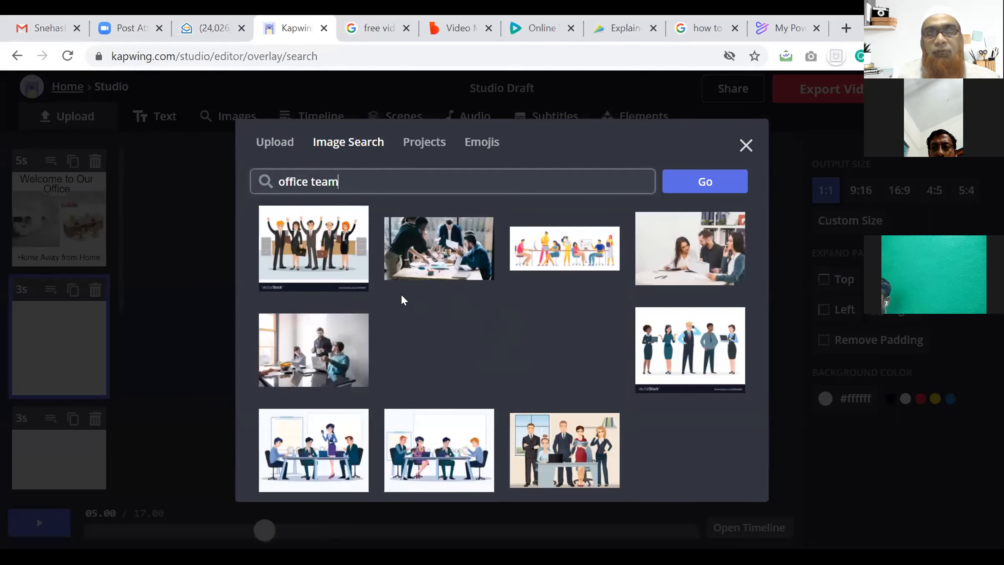
left_click(434, 259)
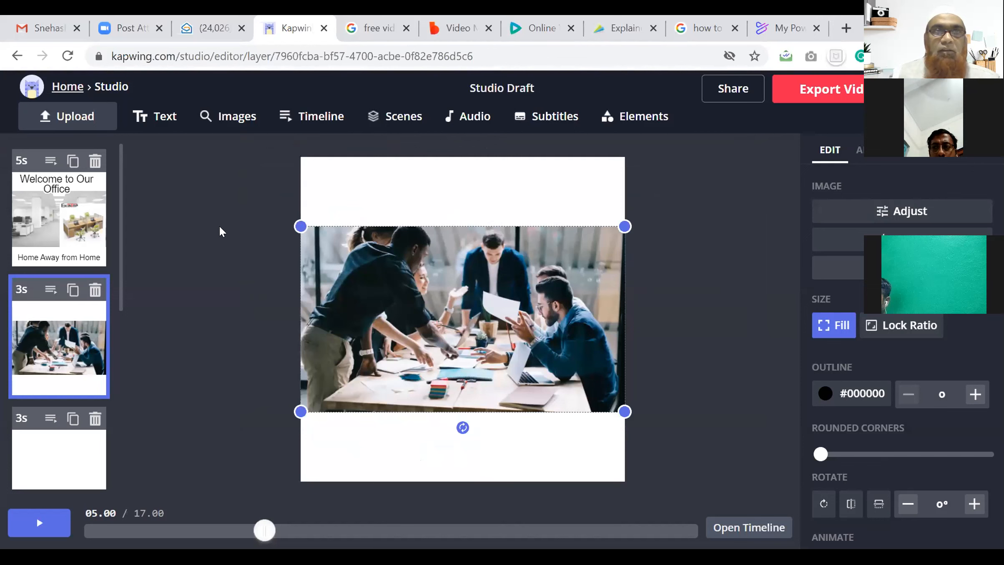
Step: Add the caption "A Team Work is Always Good" above the team photo and widen its text box to fit one line
left_click(155, 116)
left_click_drag(400, 235, 390, 199)
double_click(388, 194)
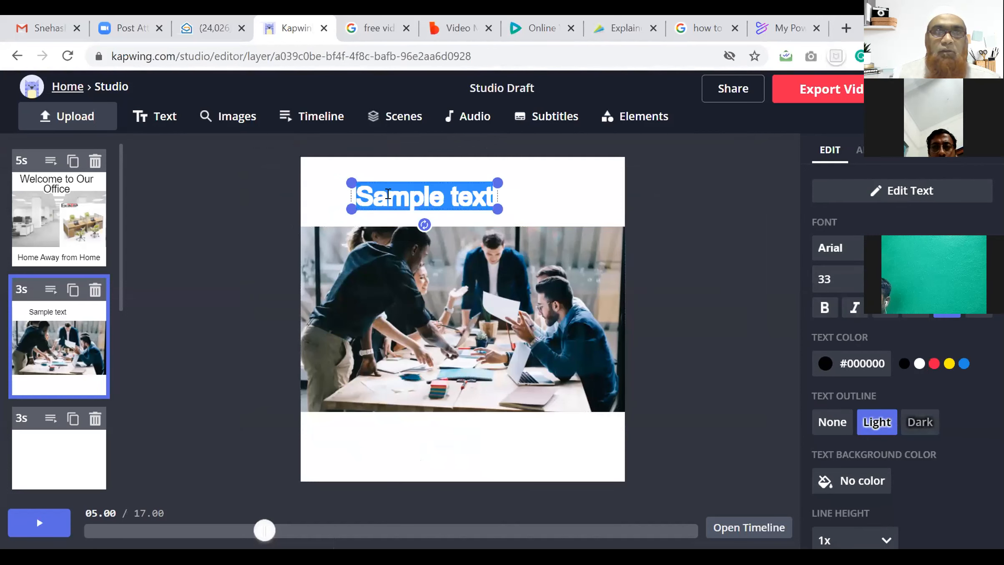
type("A Tea")
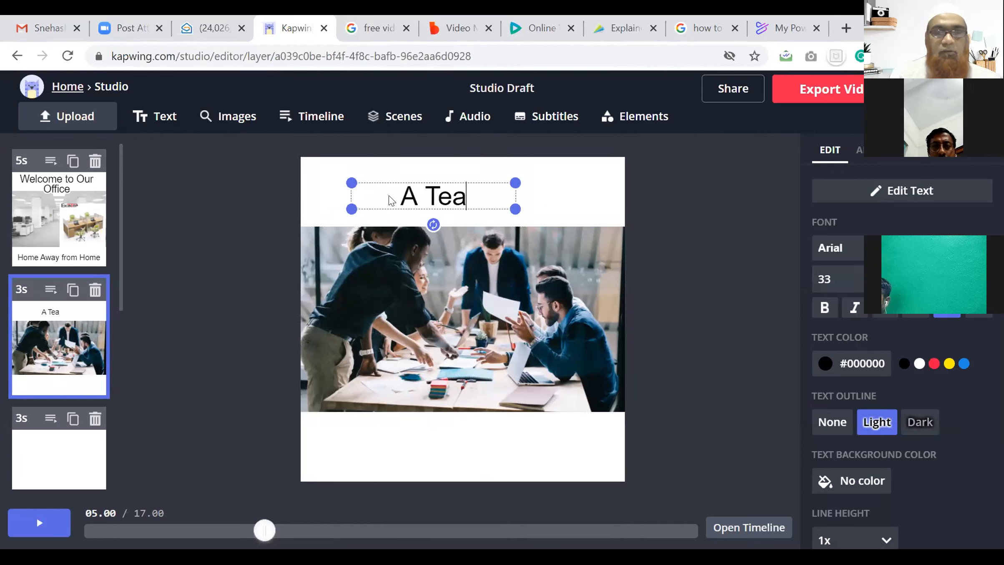
type("m Wo")
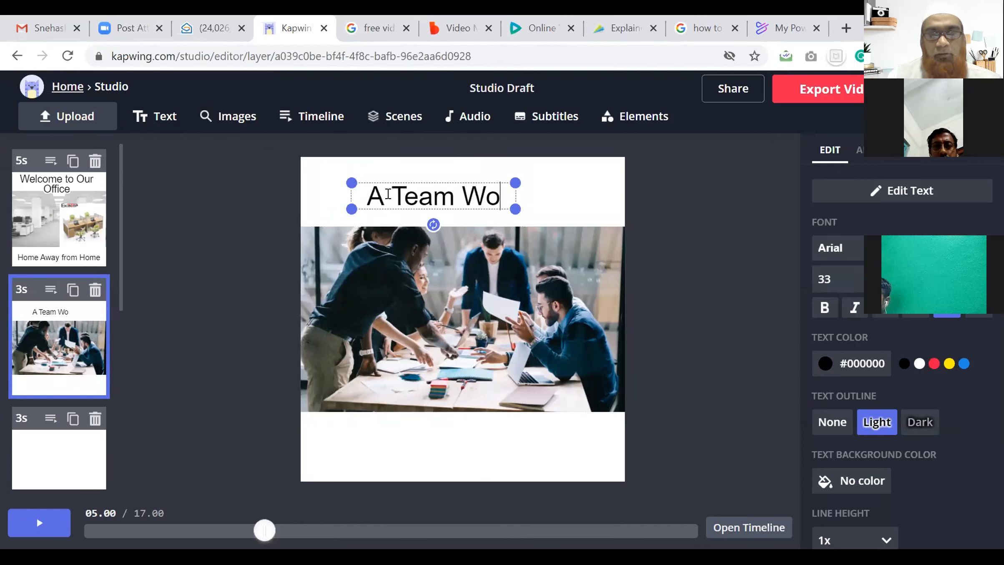
type("rk is Always Good")
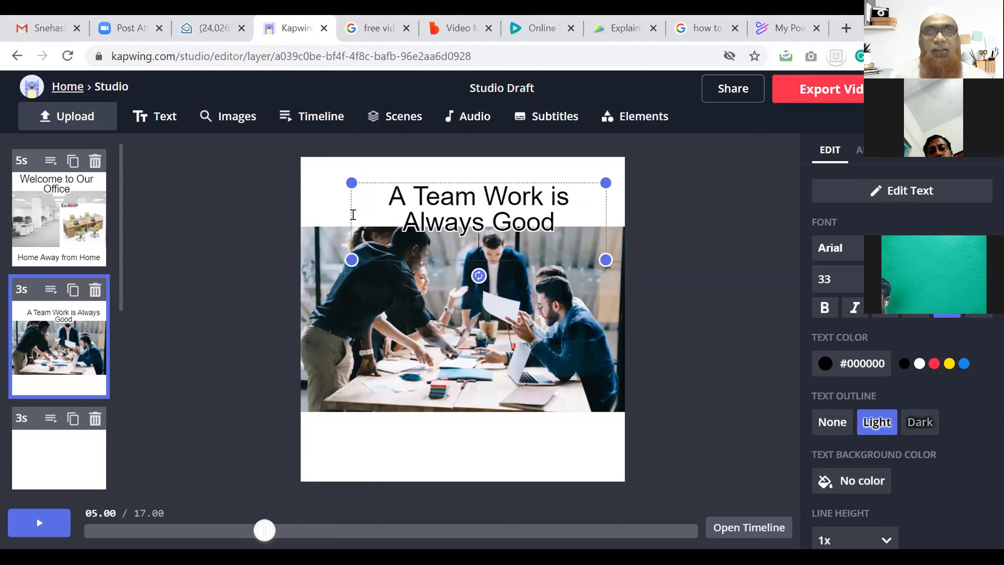
left_click_drag(351, 258, 318, 242)
left_click(398, 444)
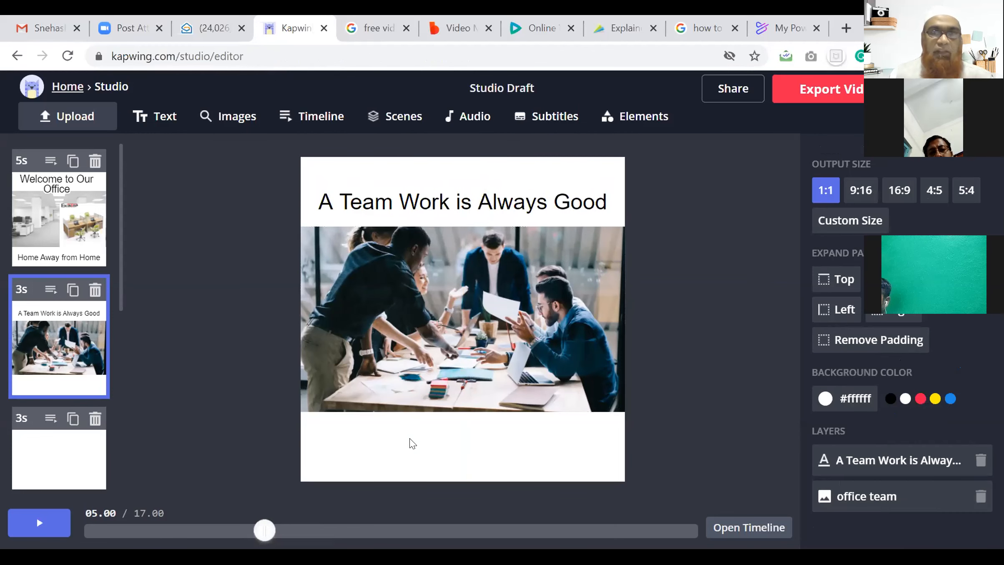
left_click(411, 443)
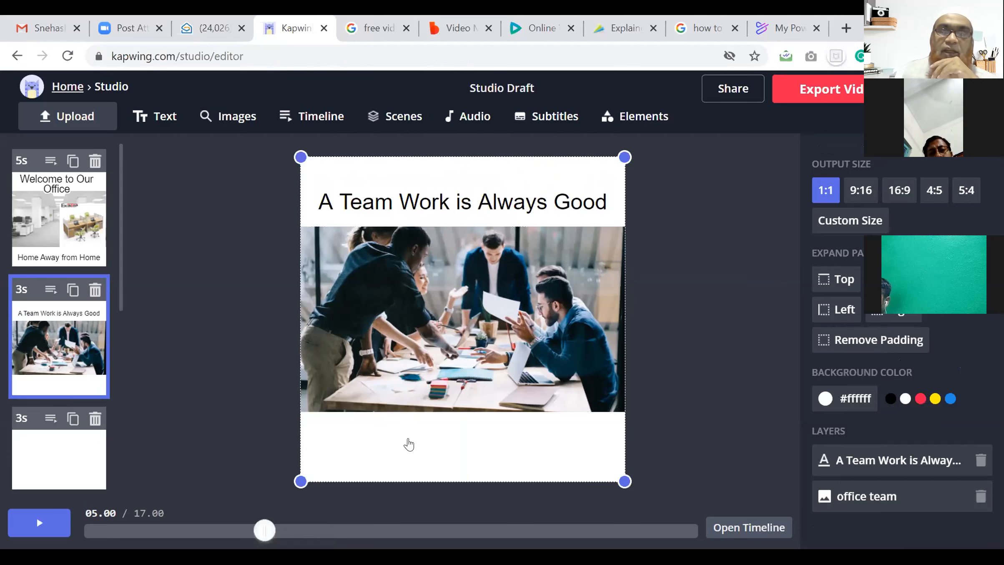
Step: Search the images for "character" and insert the cartoon man with the shoulder bag into the second scene
left_click(241, 122)
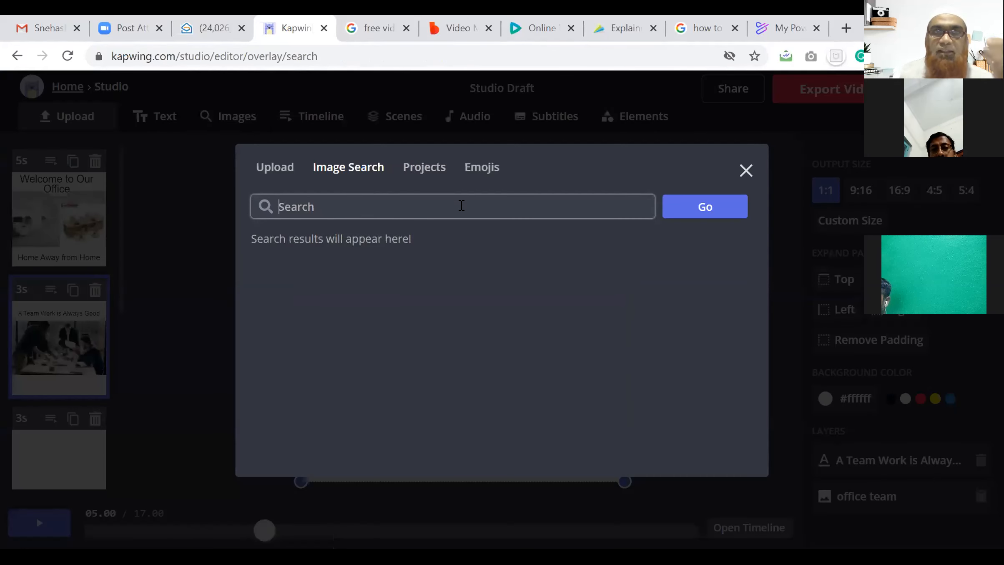
type("character")
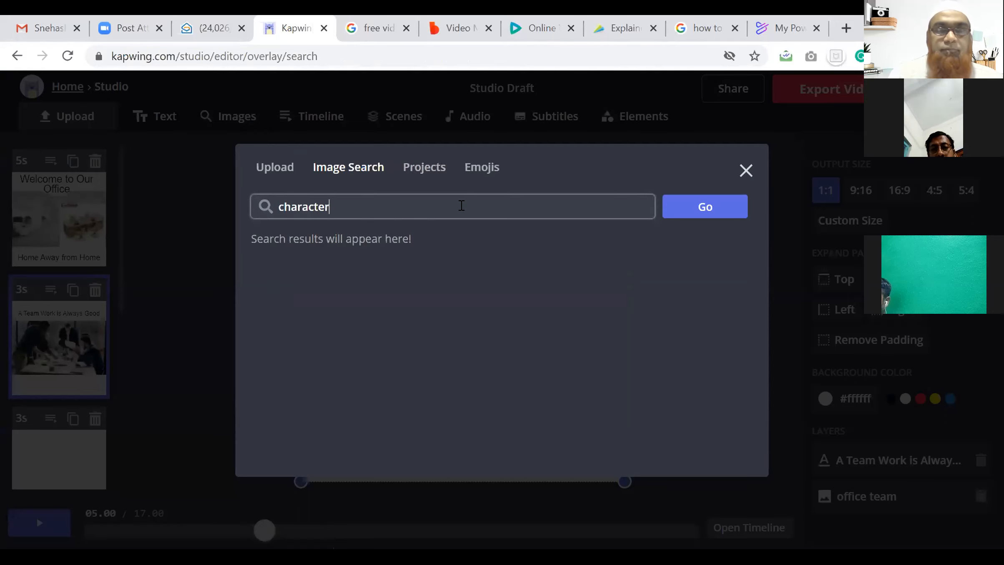
key("Return")
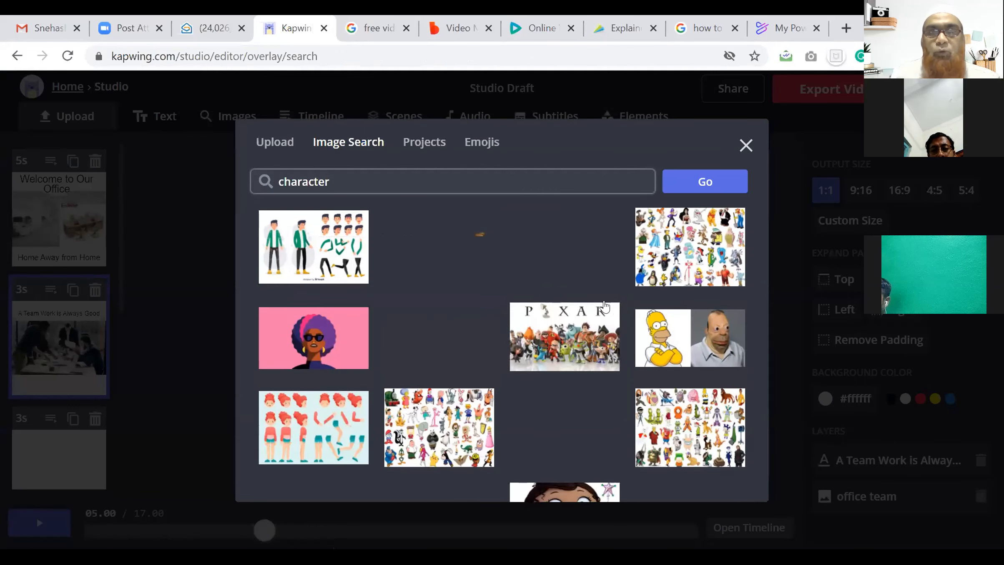
scroll(605, 306, "down", 2)
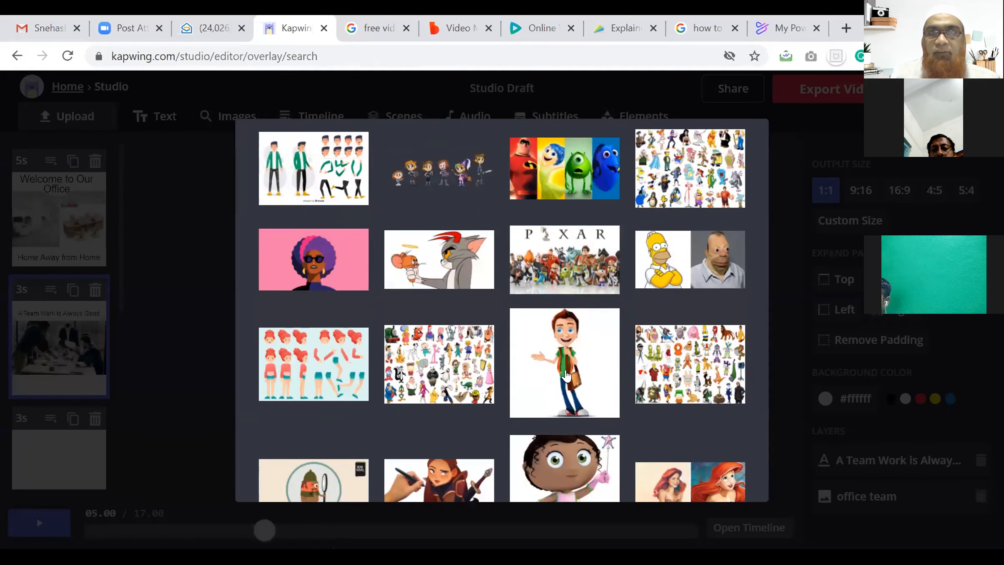
left_click(572, 373)
Step: Shrink the cartoon character to about a quarter of the canvas width and place it near the canvas's lower-right corner
left_click_drag(624, 158, 368, 393)
right_click(344, 413)
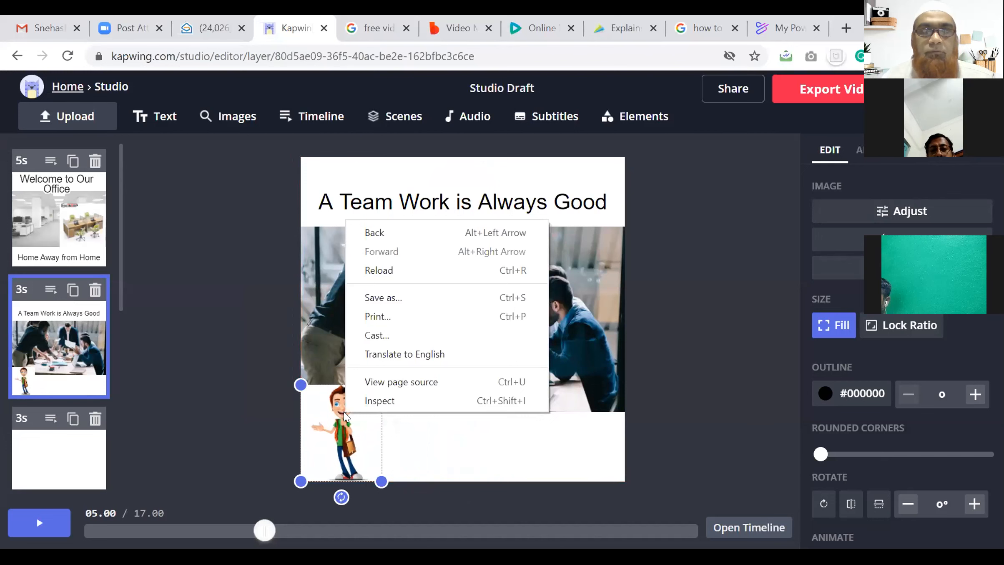
left_click(332, 438)
left_click_drag(354, 444, 570, 442)
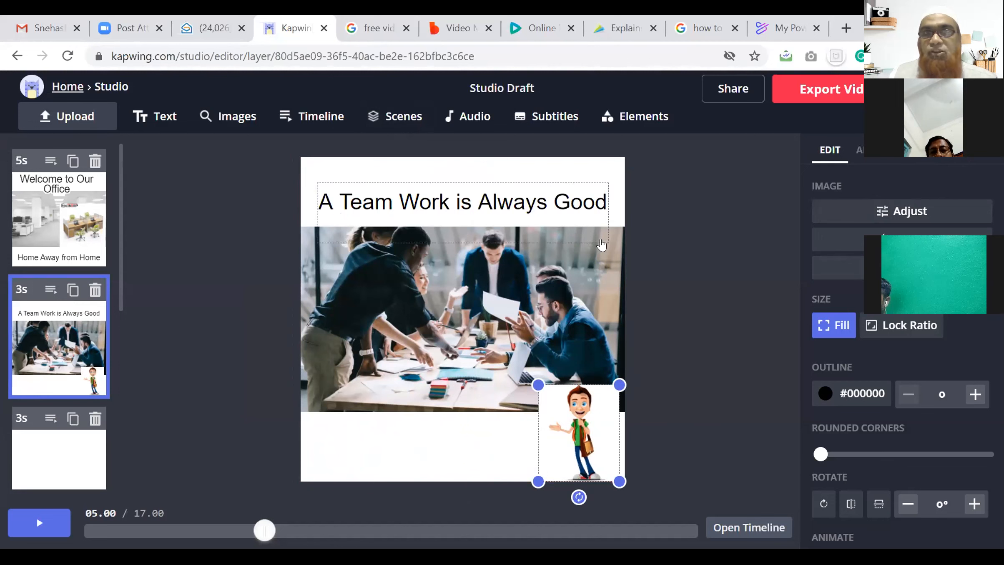
left_click(631, 117)
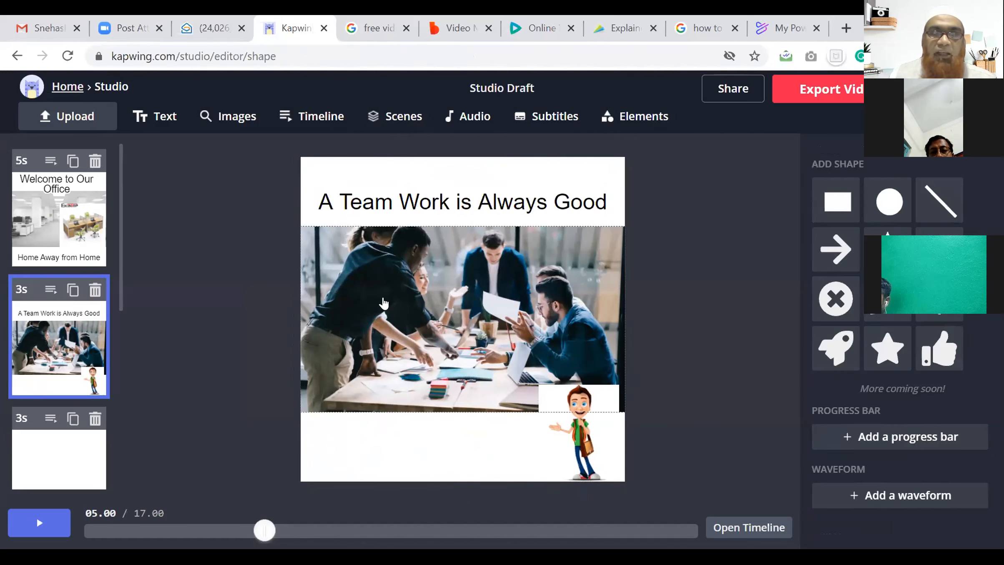
left_click(591, 433)
right_click(590, 428)
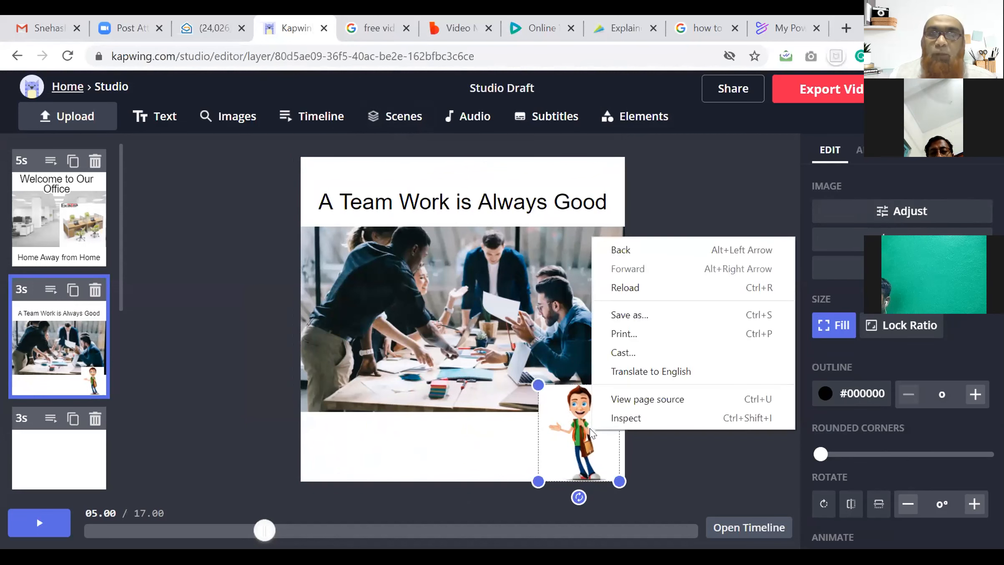
key("Escape")
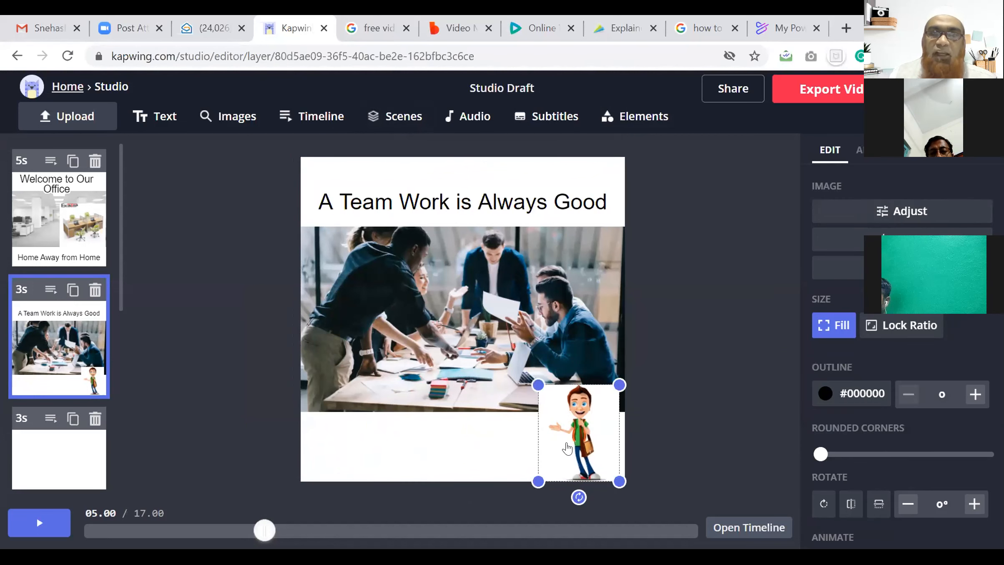
Step: Search the images for "meeting" and insert the photo of a man standing before a seated group into the third scene
left_click(62, 442)
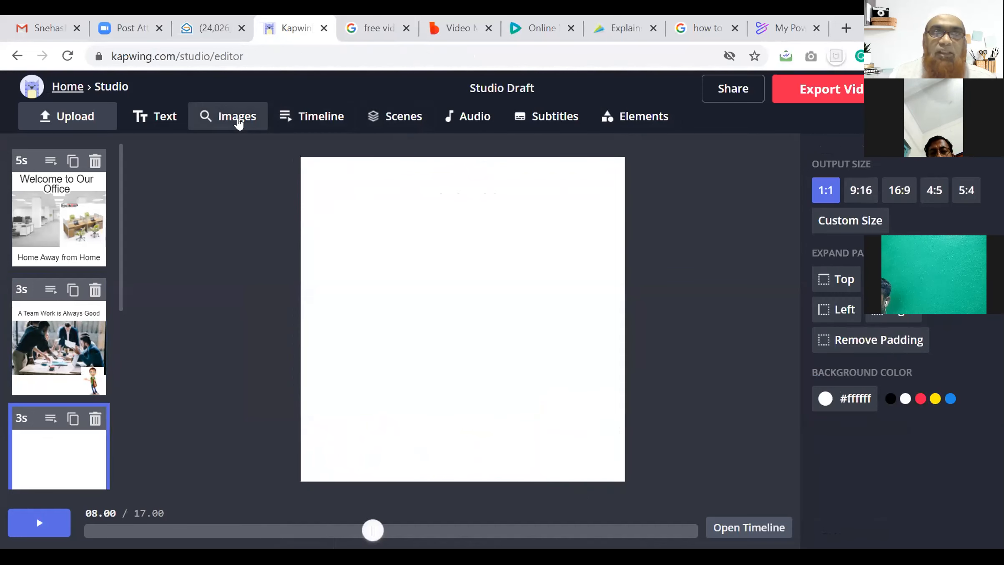
left_click(238, 123)
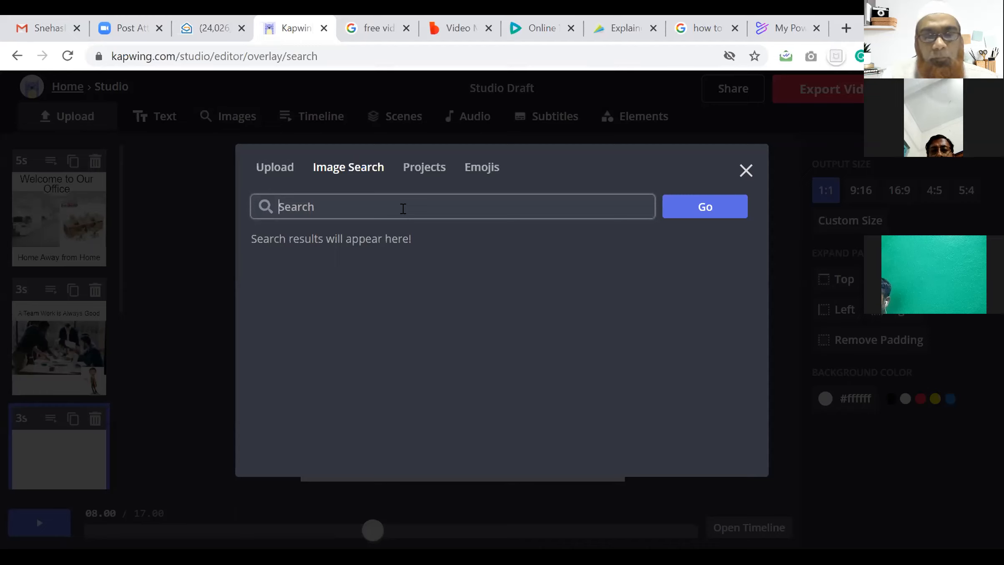
type("meeting")
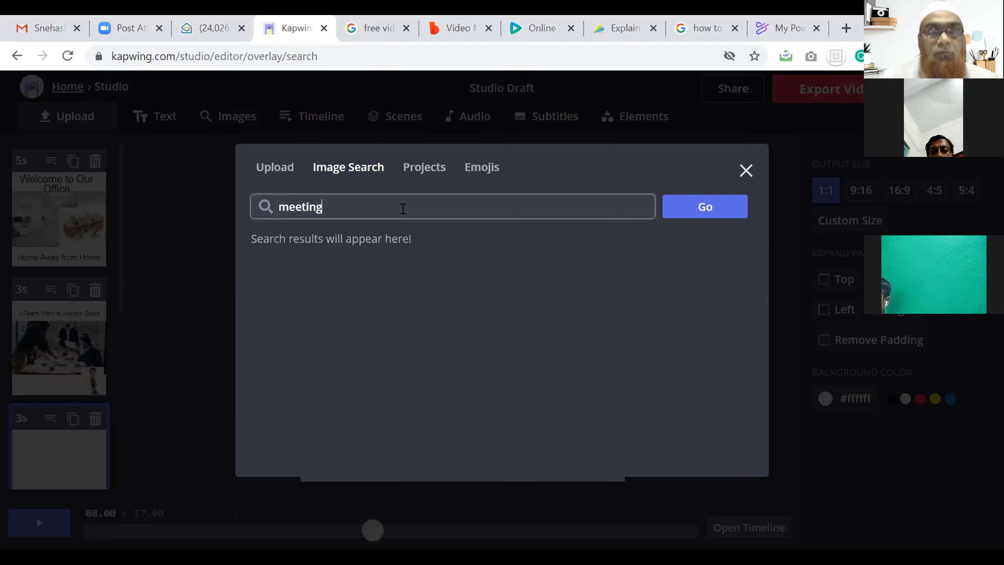
key("Return")
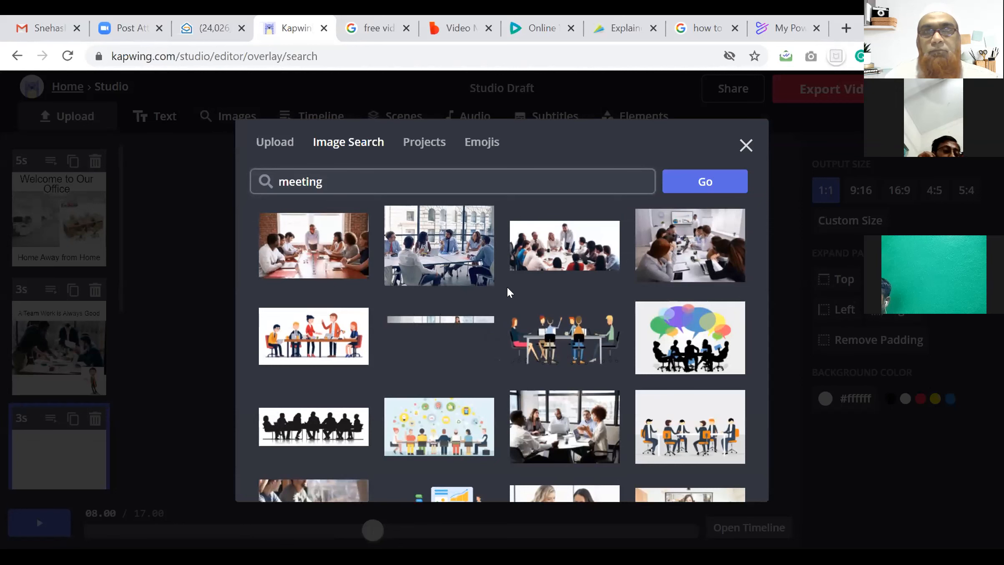
left_click(563, 265)
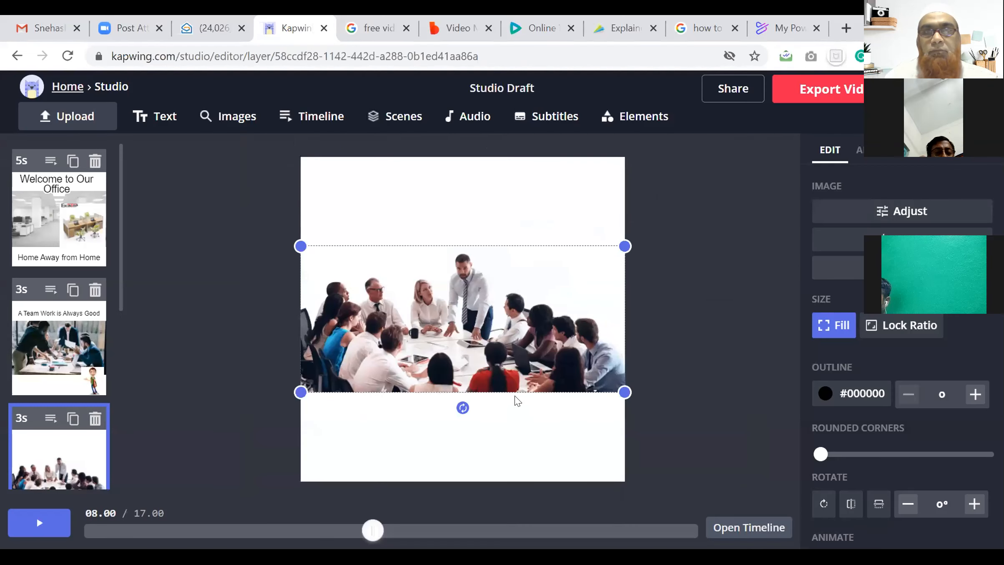
left_click(401, 208)
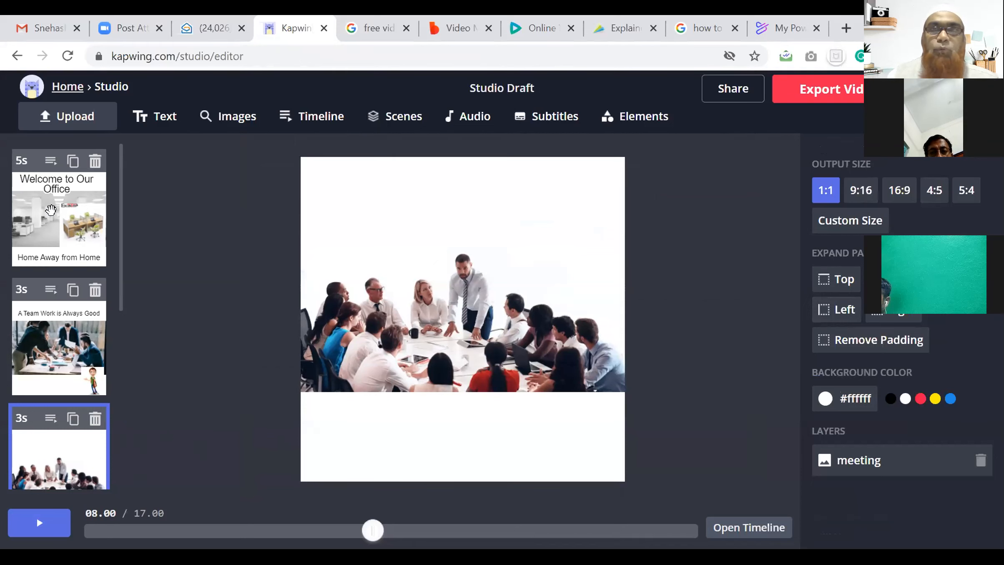
Step: Review the first, second and third scenes one after another on the canvas
left_click(51, 210)
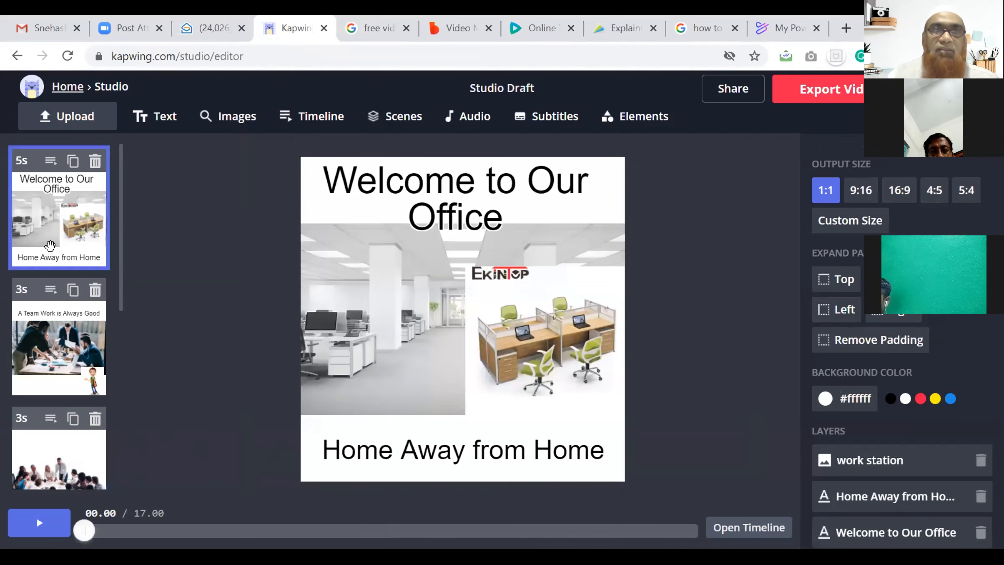
left_click(61, 329)
left_click(66, 451)
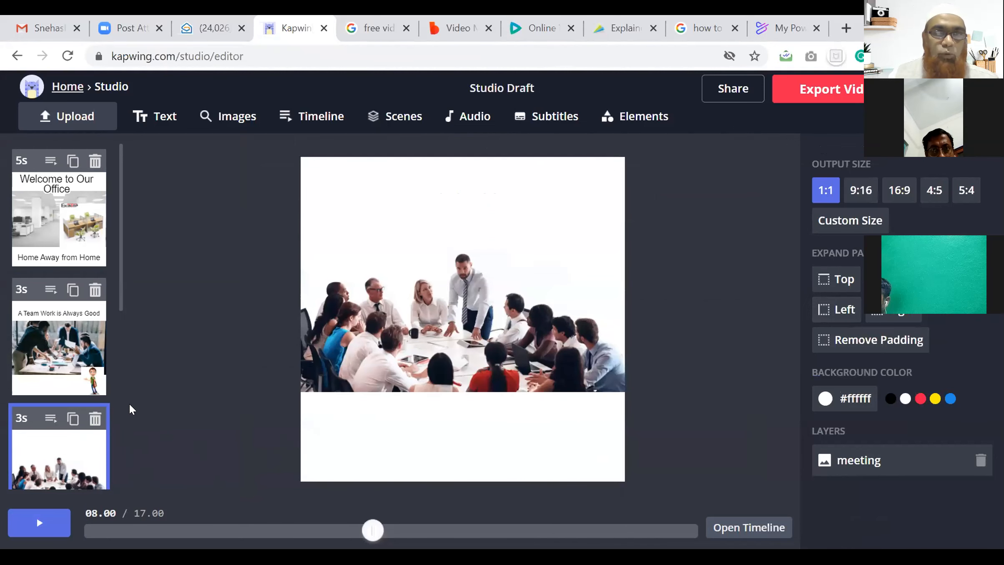
Step: Delete the two blank scenes that follow the meeting scene
scroll(120, 332, "down", 5)
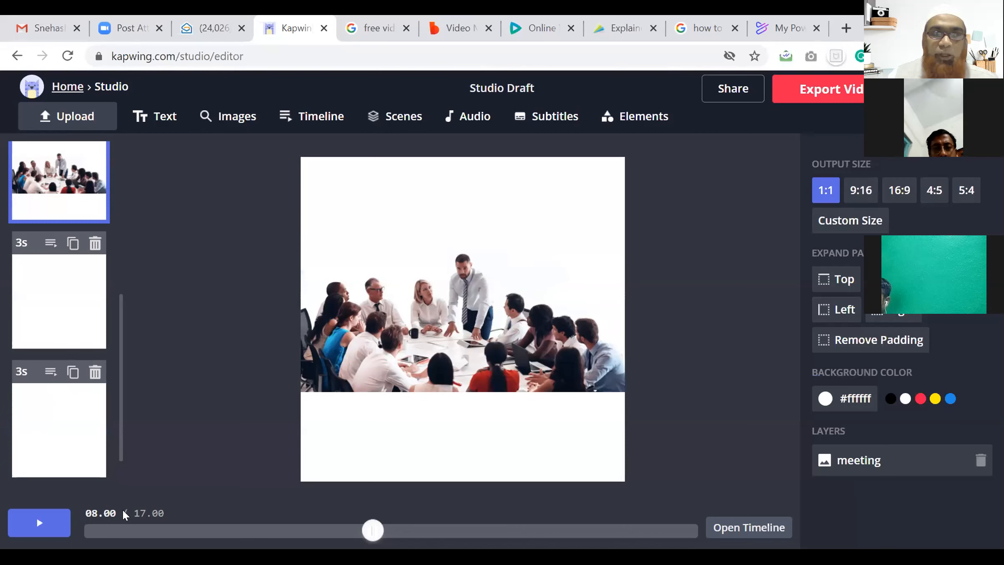
left_click(95, 243)
left_click(95, 329)
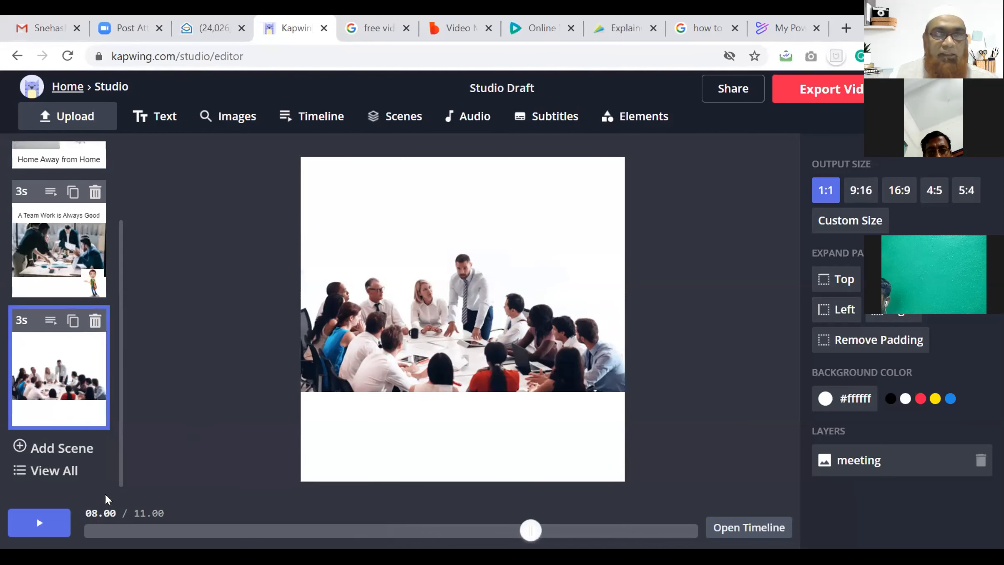
Step: Open the overview of all scenes and preview each of the three scenes in turn
left_click(45, 471)
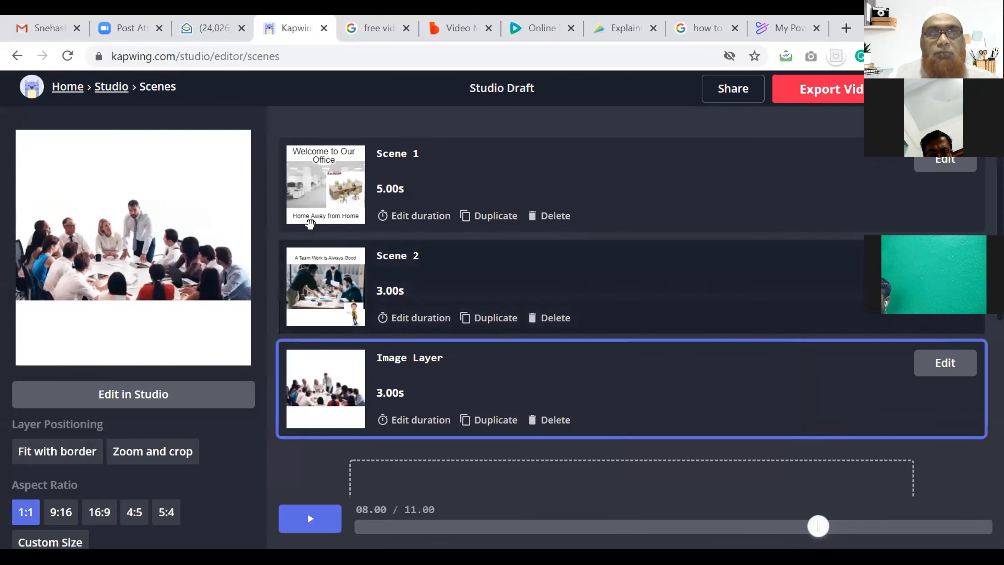
left_click(311, 168)
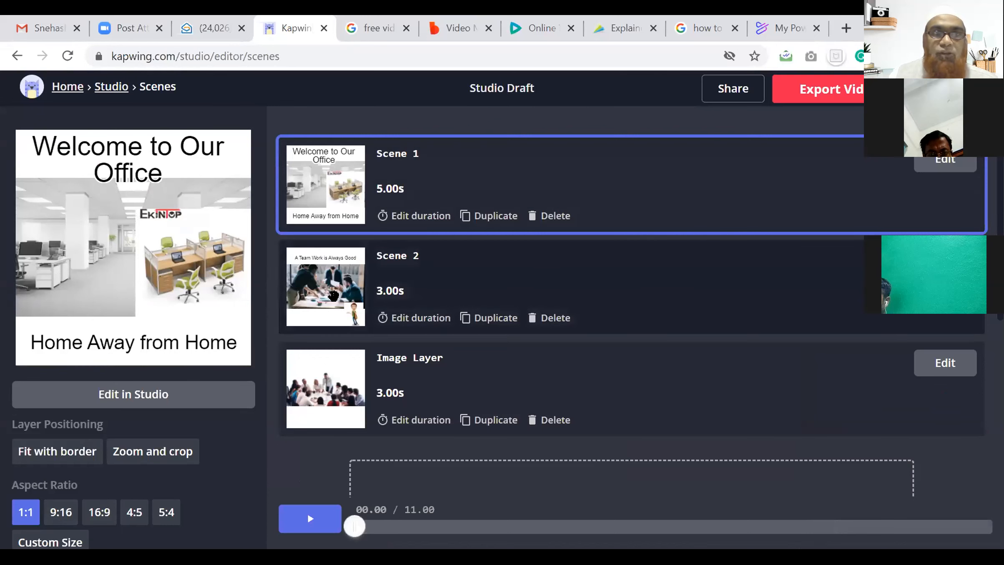
left_click(343, 276)
left_click(317, 377)
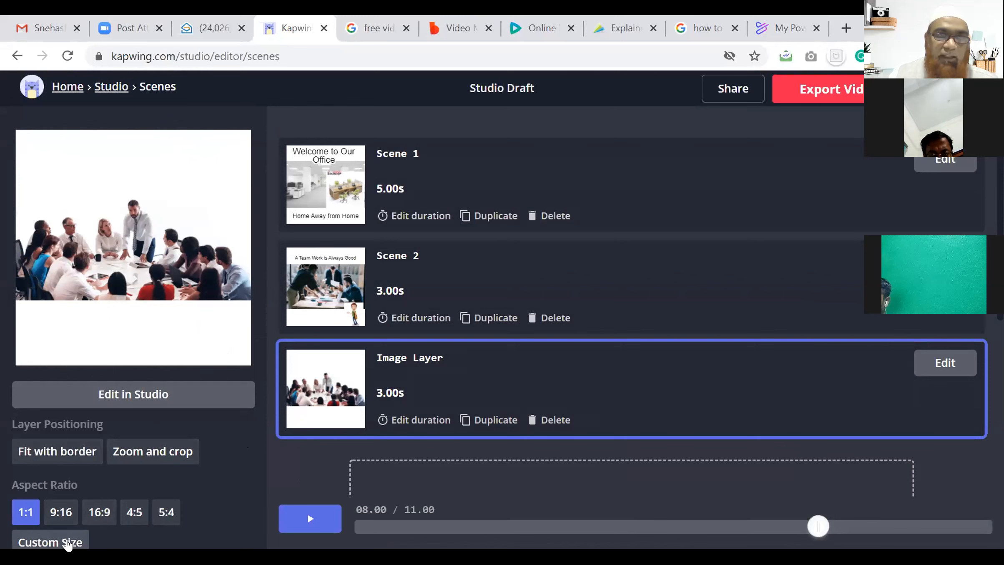
Step: Return to the studio, add a fourth scene, and insert the "Thank You" search image of hands holding an orange banner
left_click(143, 397)
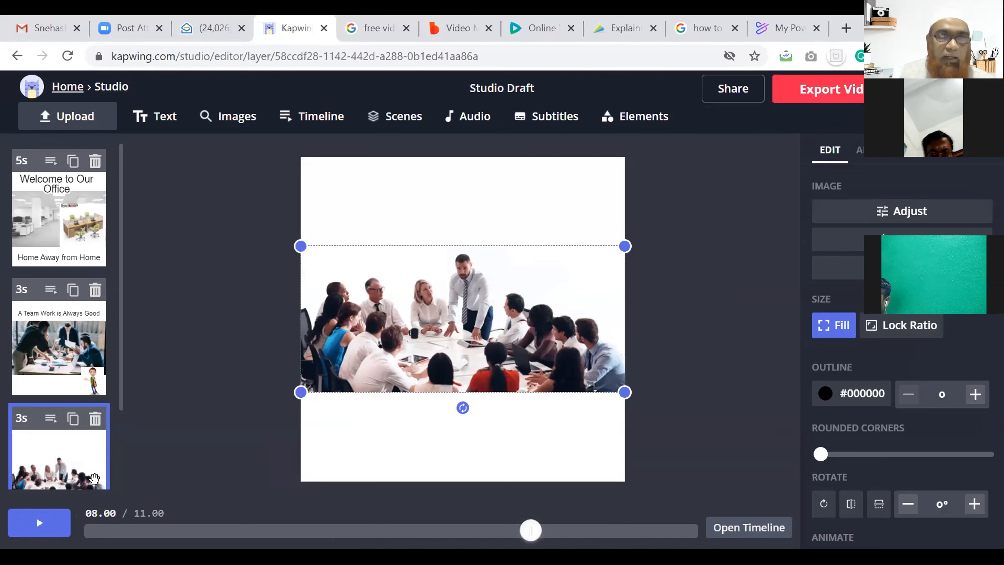
scroll(94, 478, "down", 3)
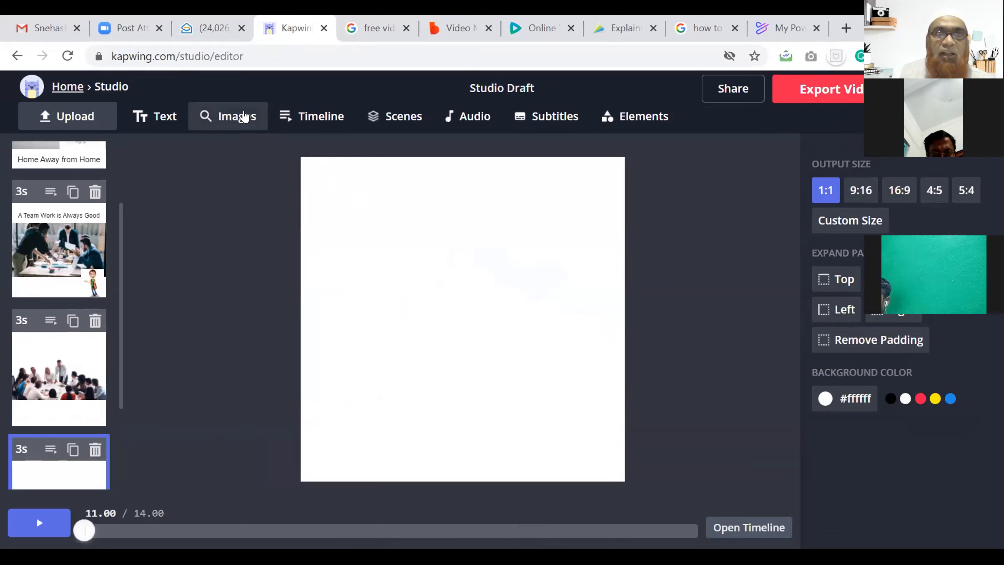
left_click(232, 116)
type("Thank You")
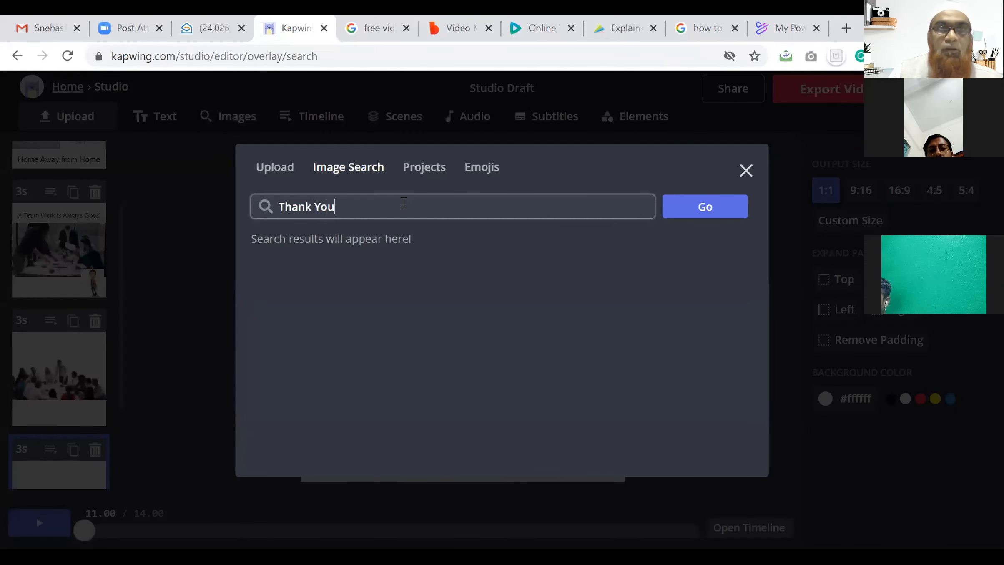
key("Return")
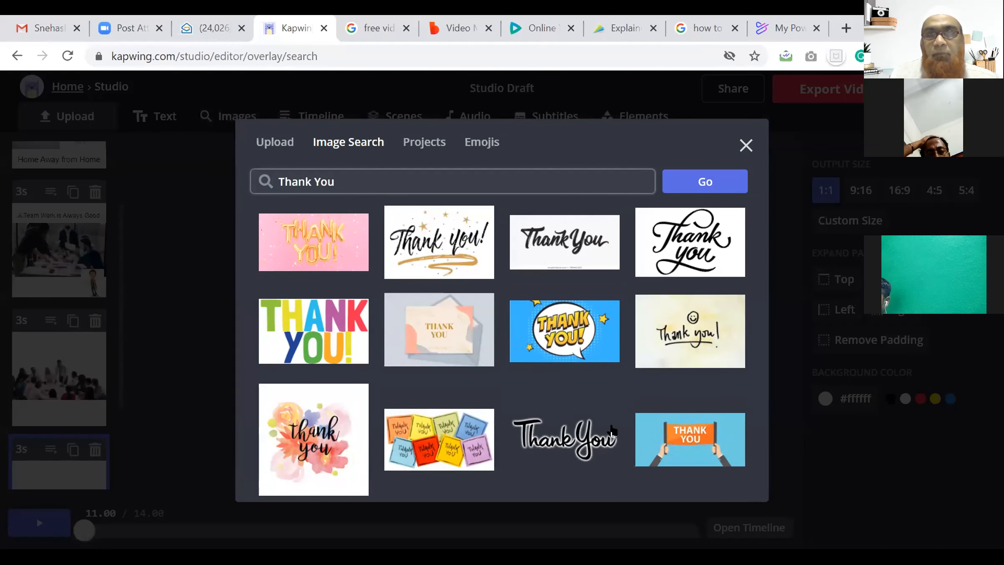
left_click(674, 438)
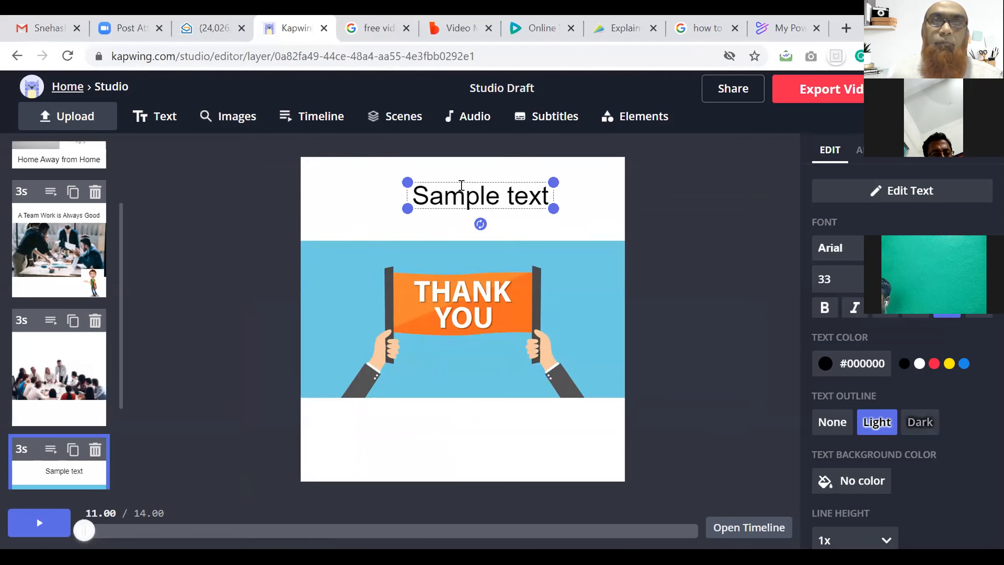
double_click(462, 185)
type("www")
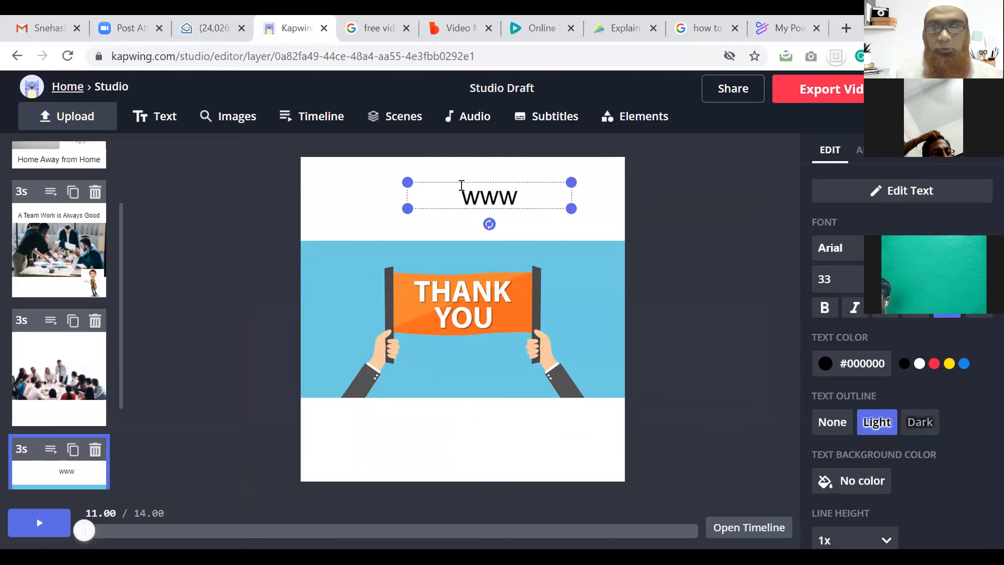
type(".AB")
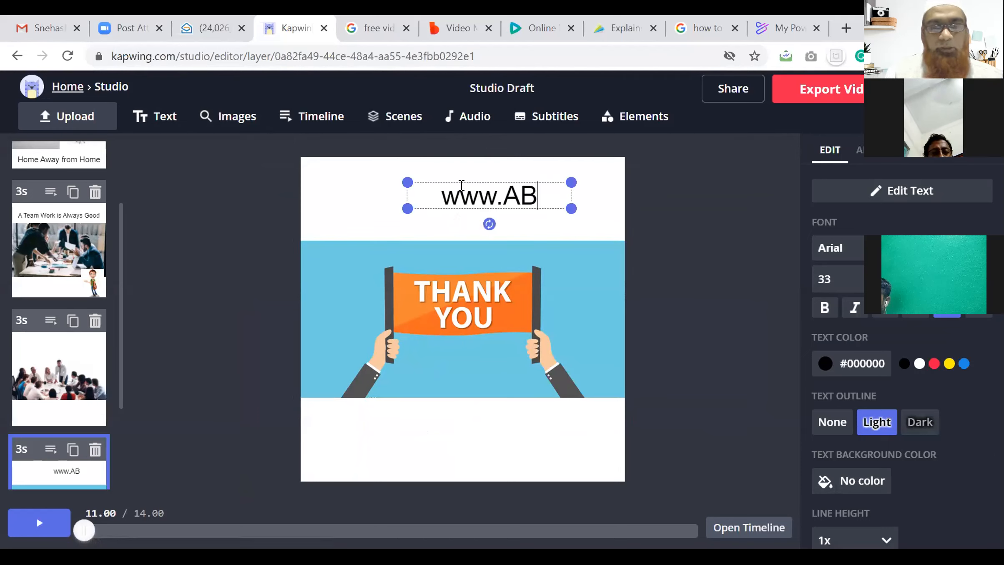
type("C.com")
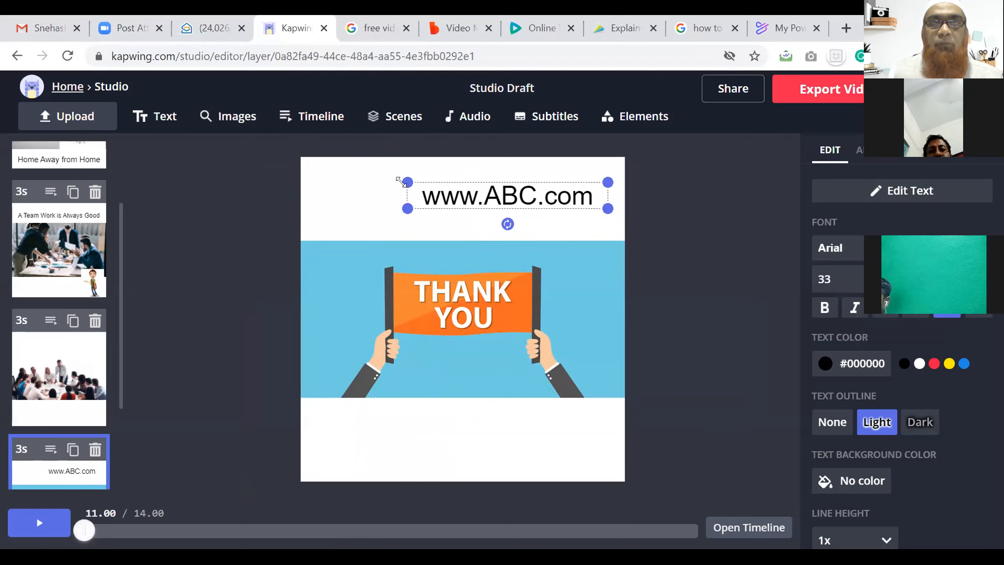
left_click_drag(408, 183, 360, 183)
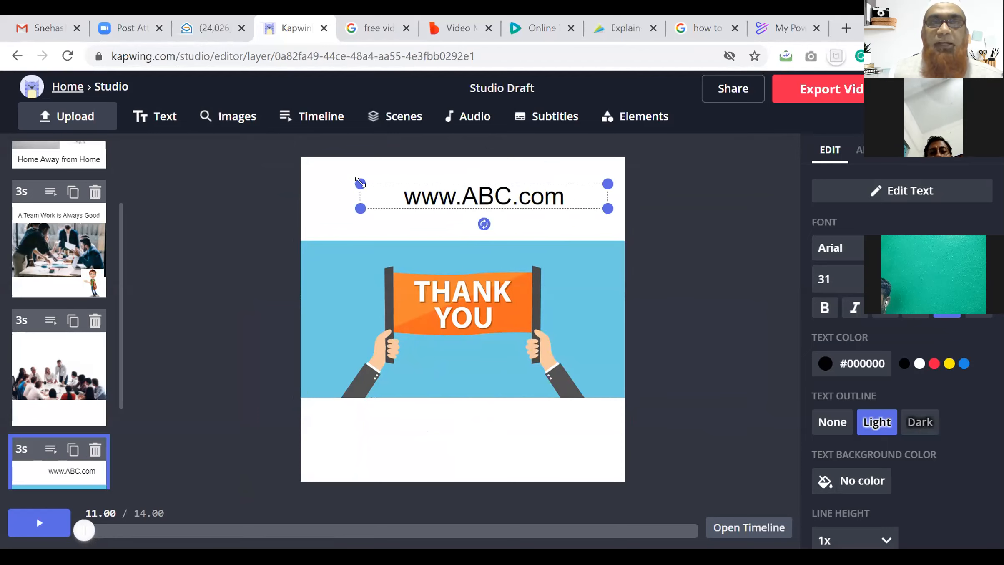
left_click_drag(468, 190, 449, 418)
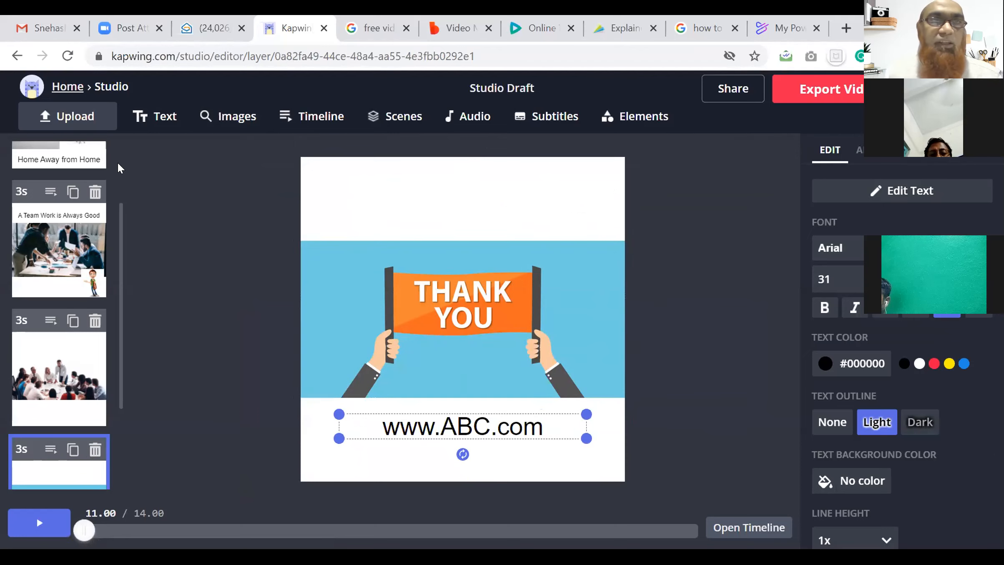
Step: Export the four-scene office project as a video and look over the finished result
scroll(121, 163, "up", 2)
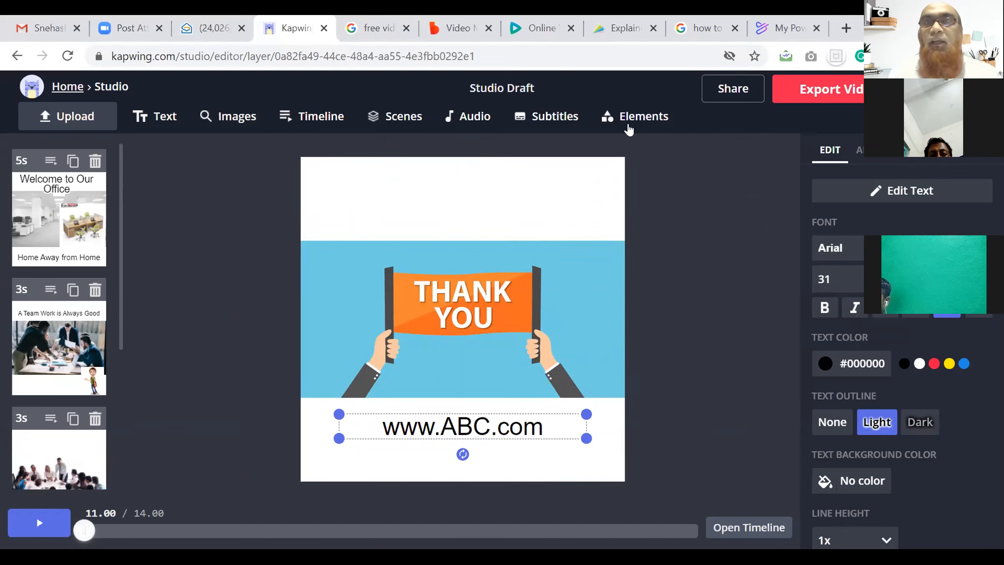
left_click(829, 93)
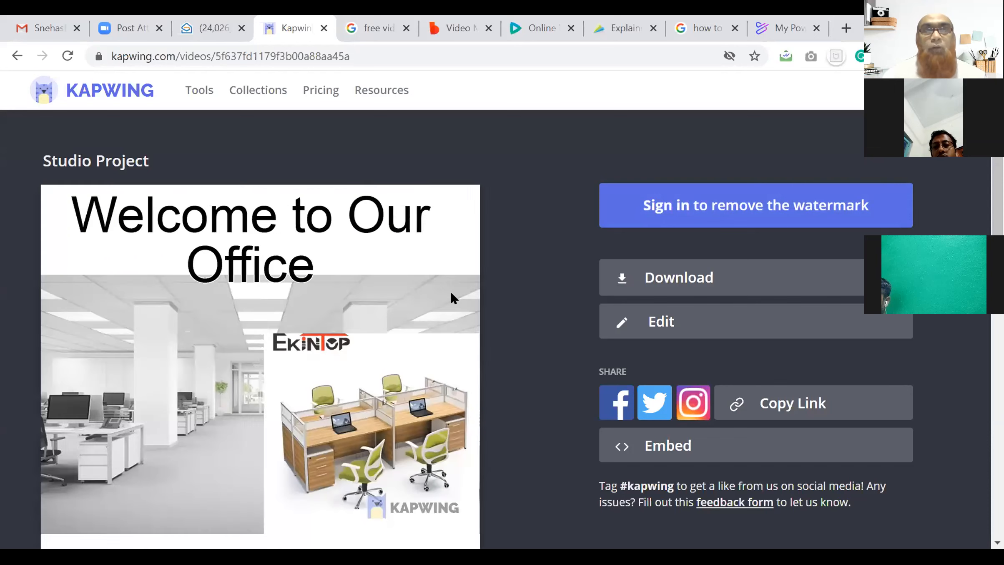
scroll(286, 353, "down", 2)
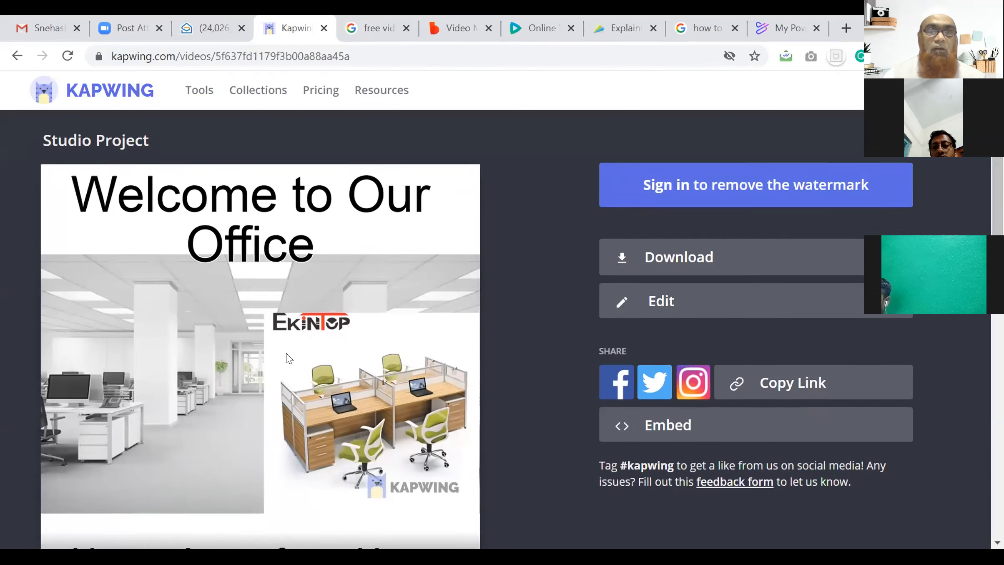
scroll(286, 353, "down", 1)
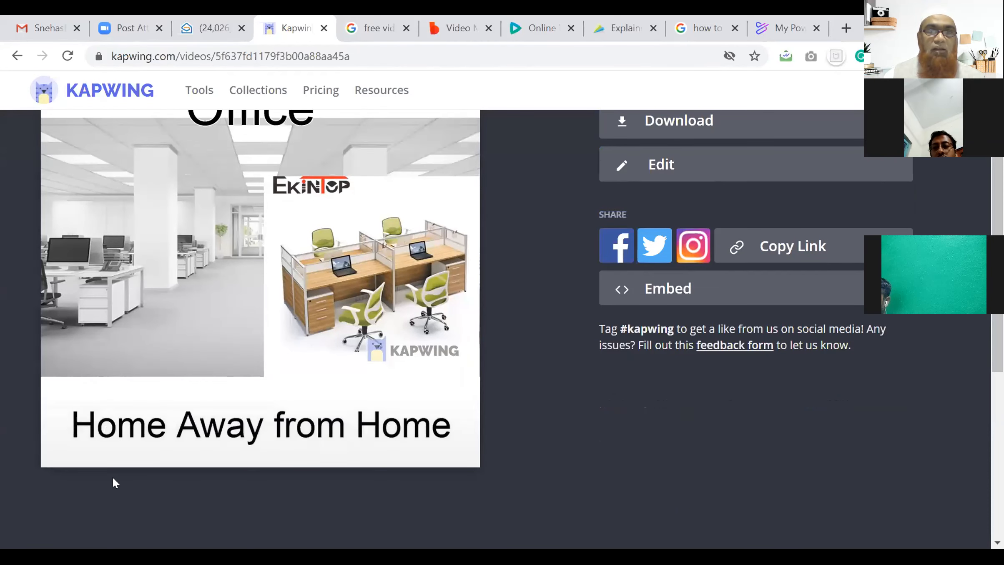
scroll(114, 473, "up", 2)
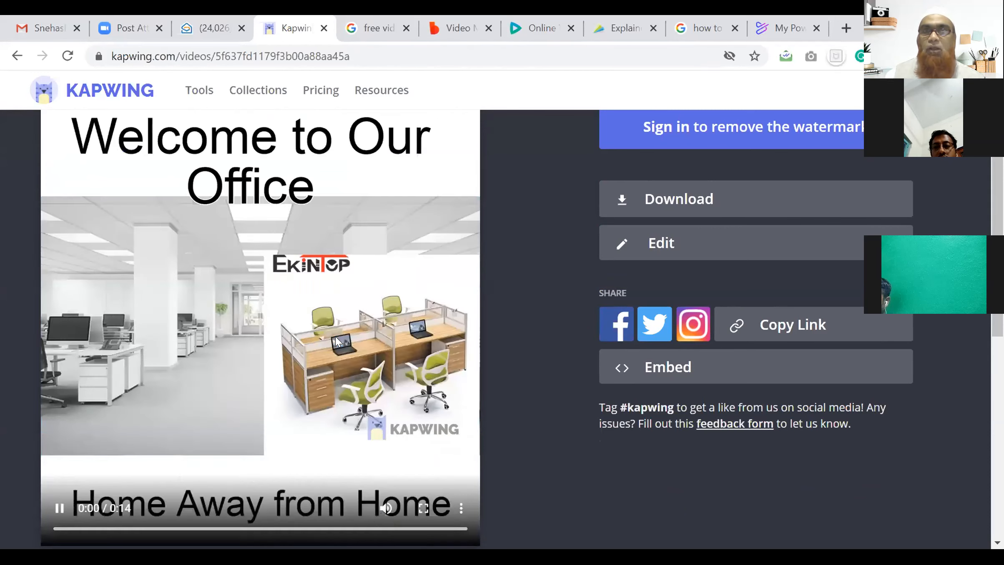
scroll(336, 341, "up", 2)
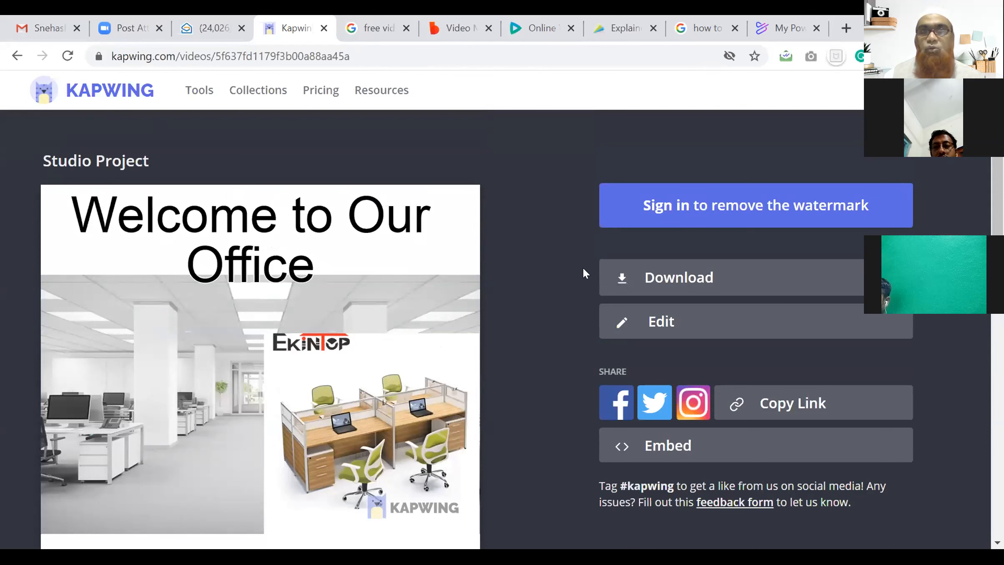
Step: Download the exported office video as an MP4 and open the downloaded file
left_click(618, 279)
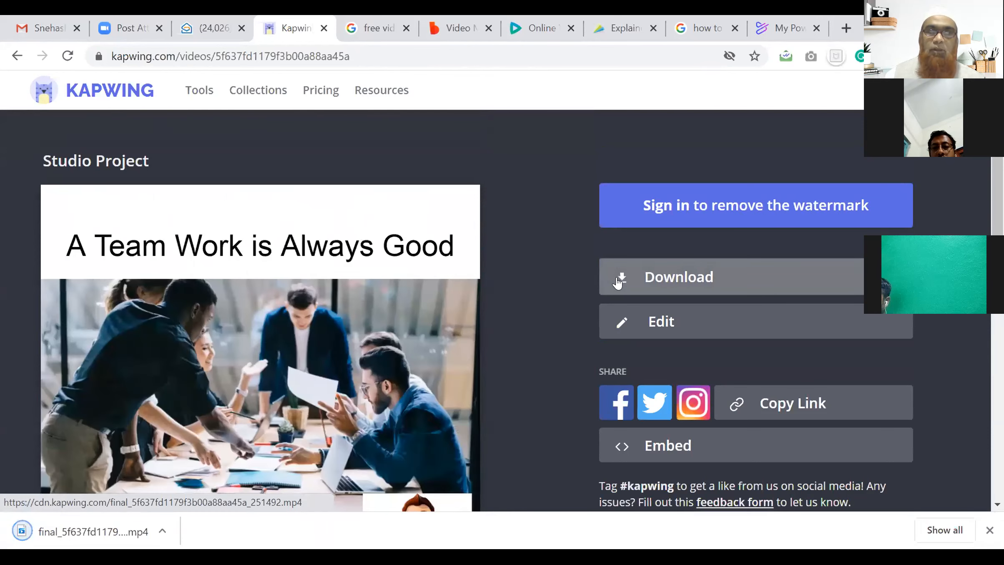
left_click(95, 534)
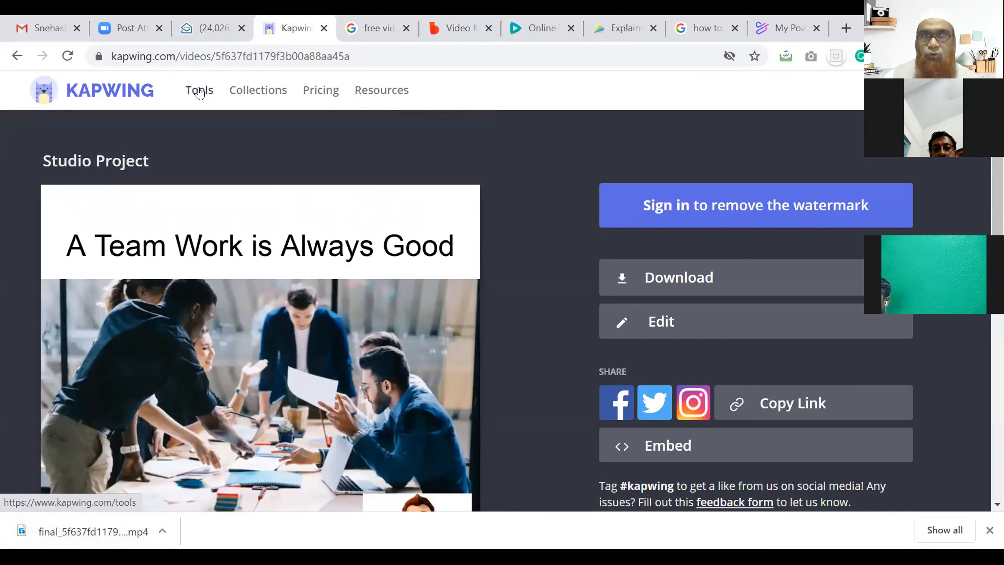
Step: Visit the tools overview, return to the Kapwing home page, and start a new studio project
left_click(200, 93)
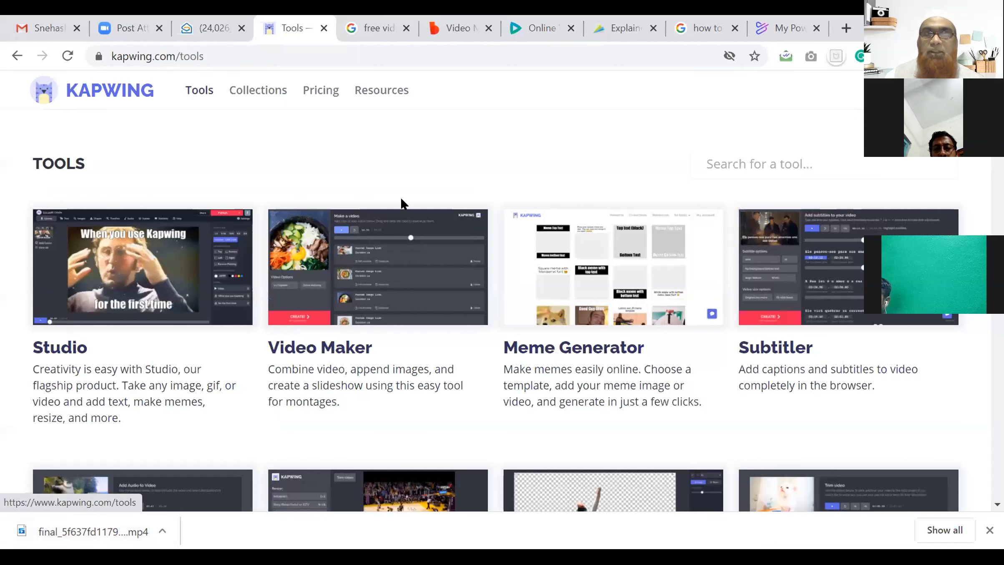
left_click(133, 91)
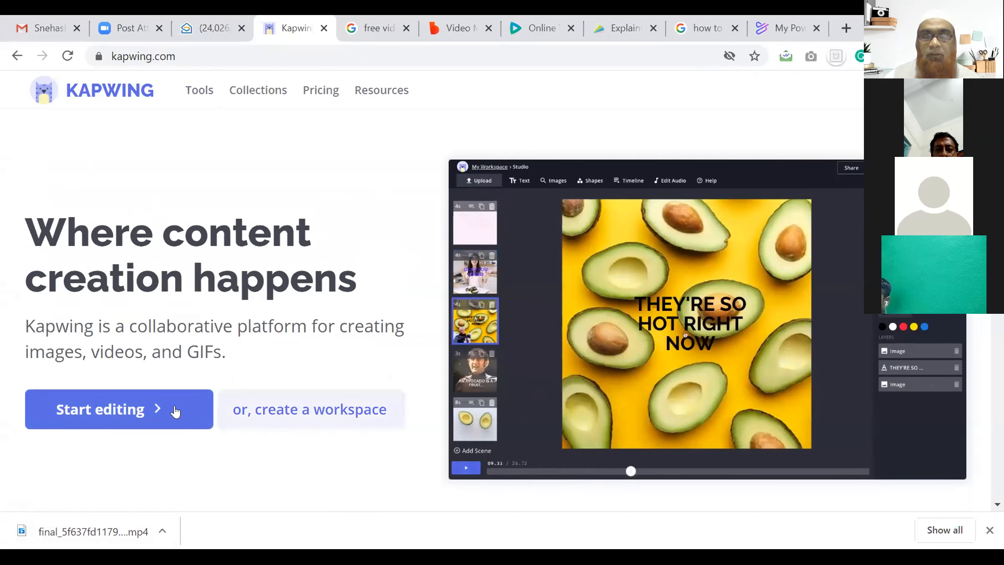
left_click(161, 412)
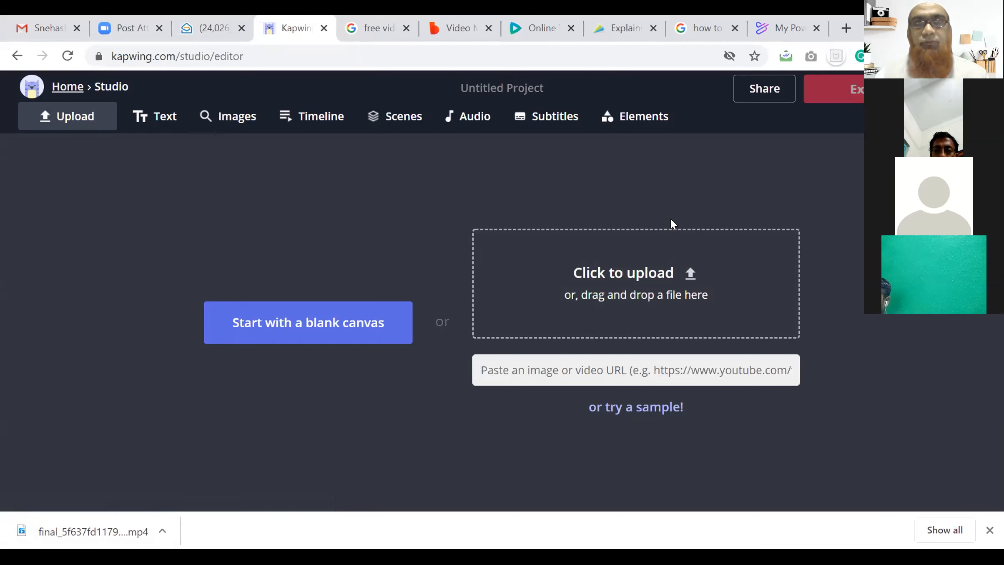
Step: Start uploading local files to the new project and browse to the Digitoze folder in OneDrive
left_click(608, 290)
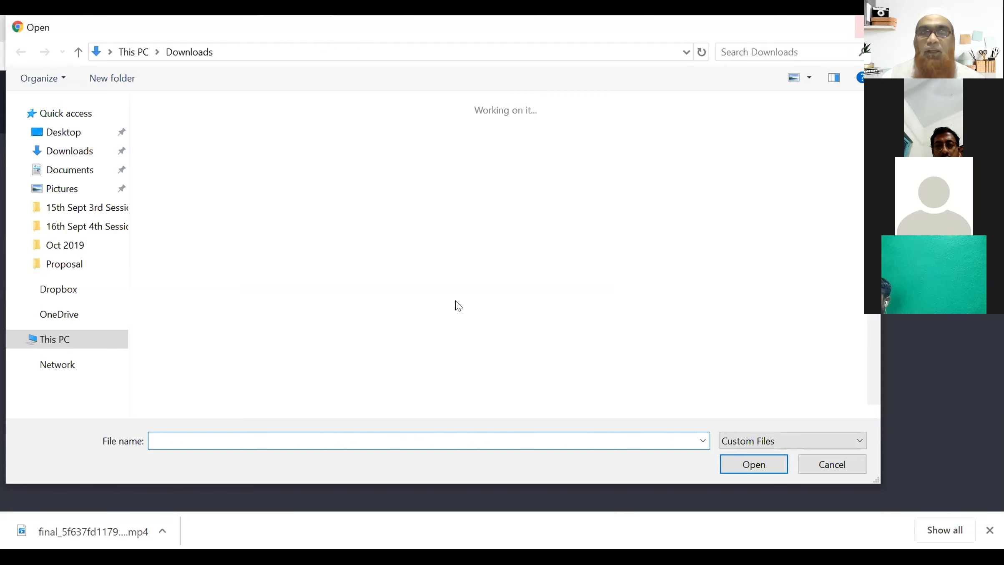
key("Escape")
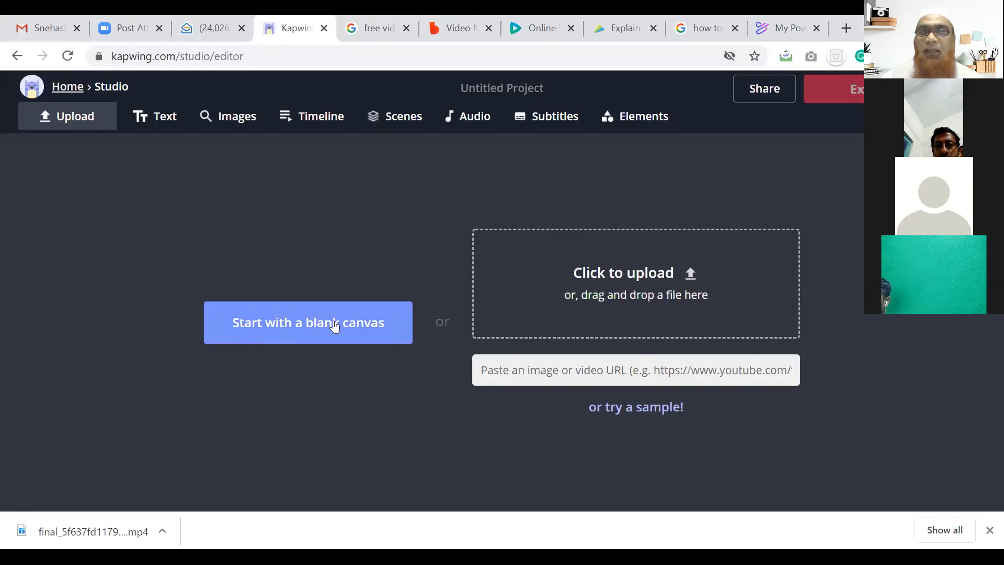
left_click(617, 293)
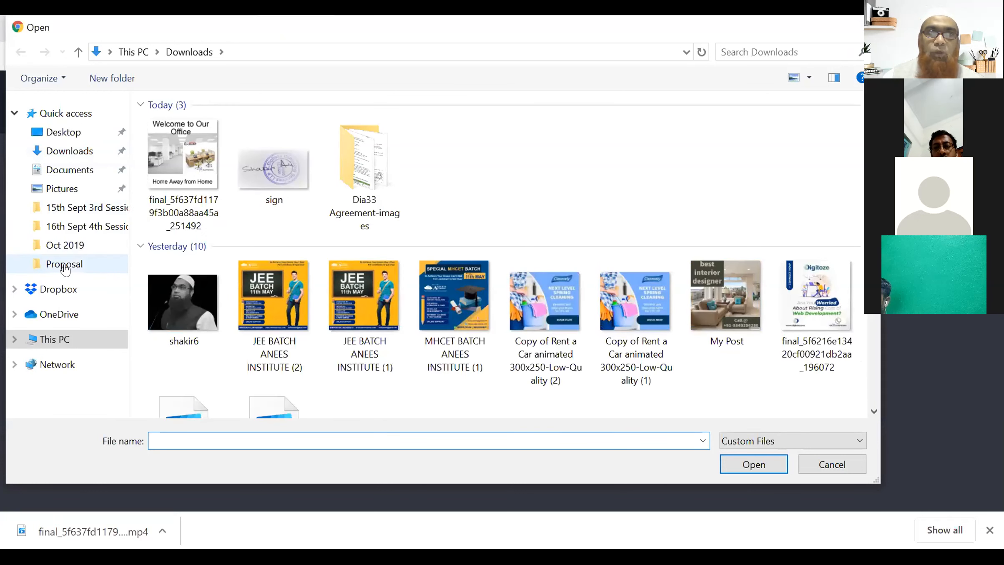
left_click(64, 271)
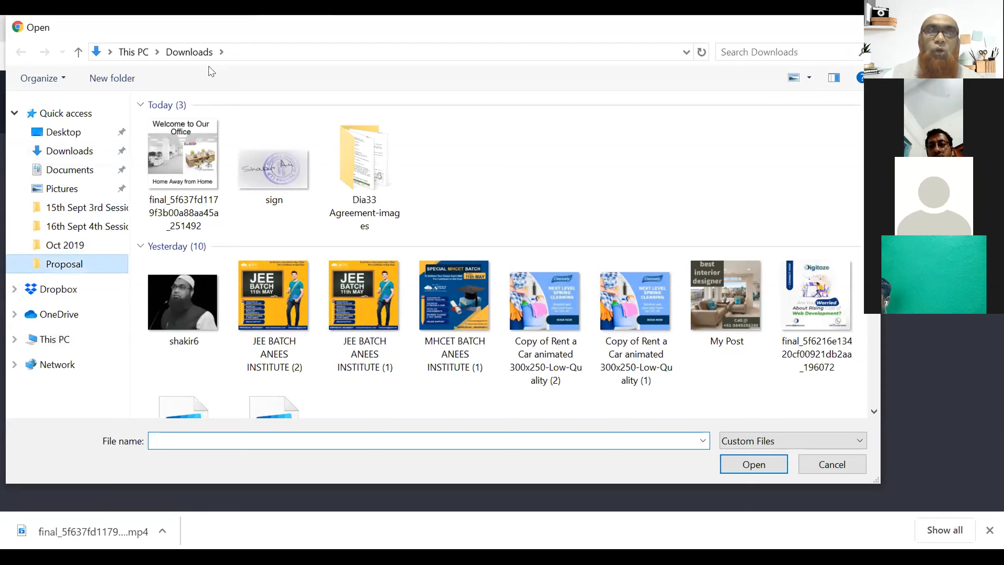
left_click(180, 56)
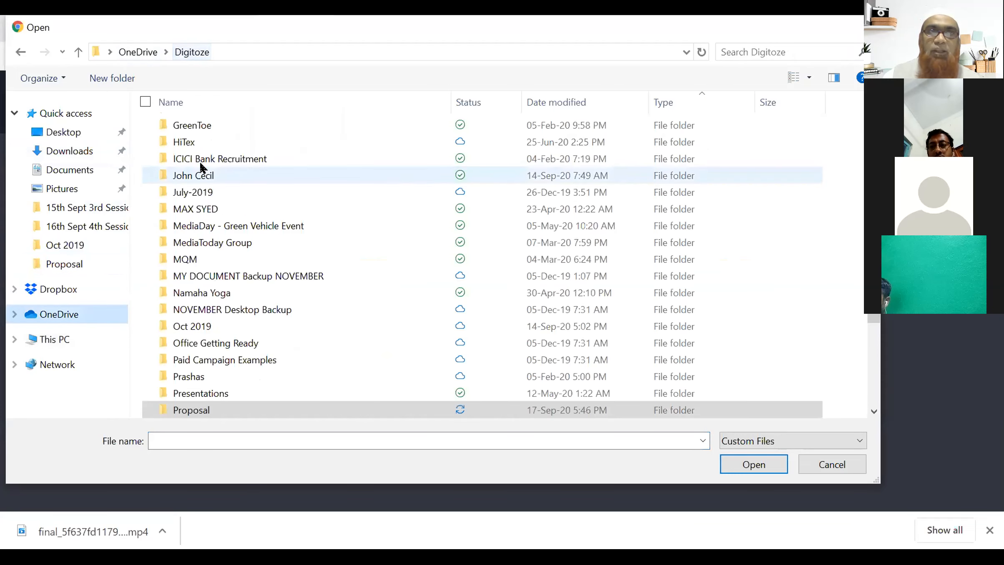
Step: Open the Banners folder inside Digitoze - Leads, and go into its last subfolder
scroll(203, 161, "up", 10)
left_click(203, 148)
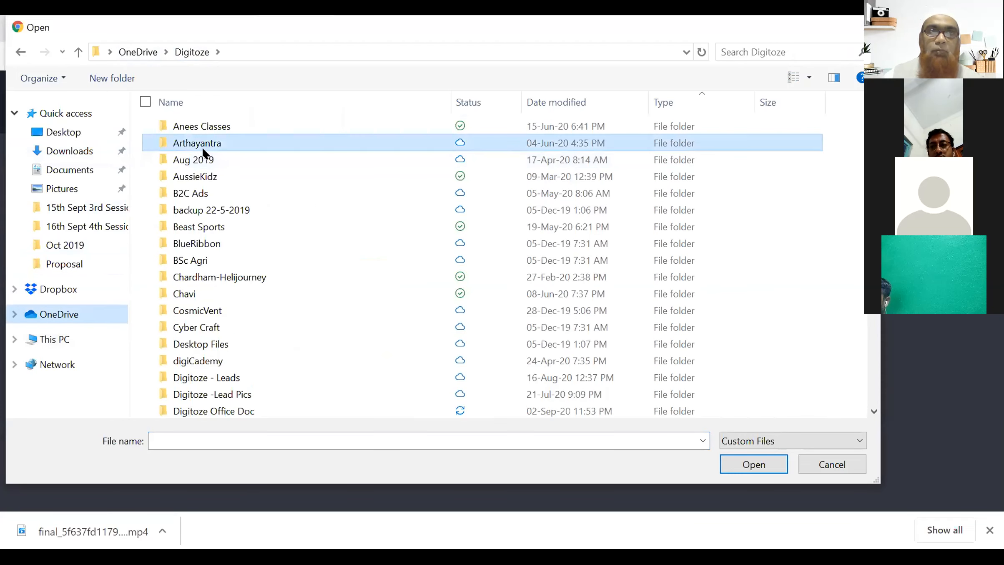
key("d")
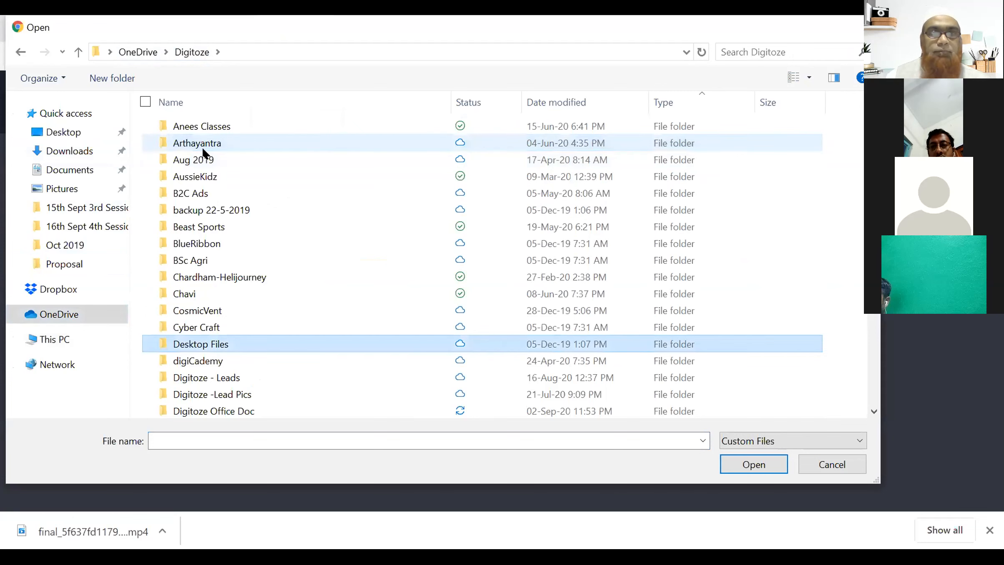
scroll(203, 154, "down", 1)
left_click(201, 345)
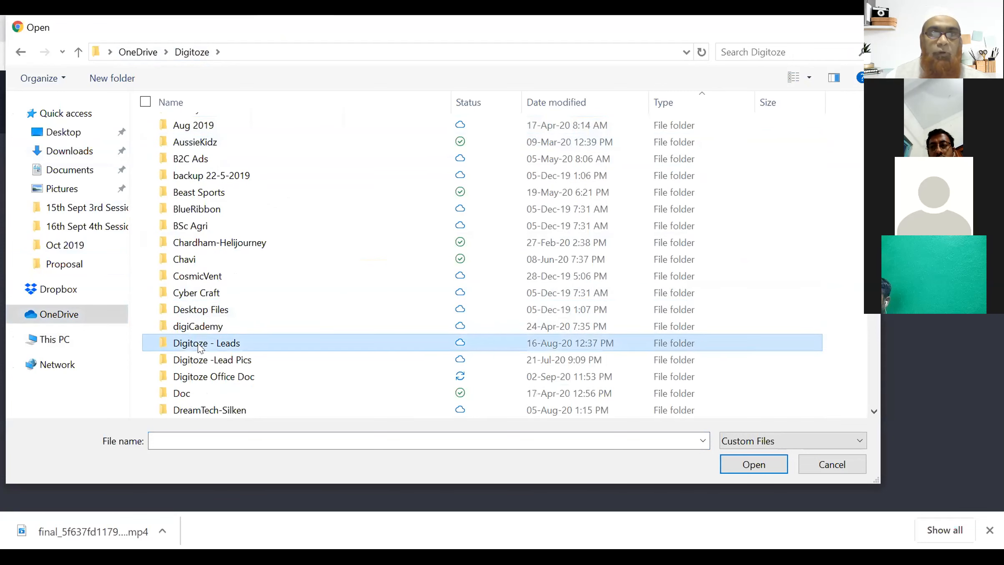
double_click(201, 345)
left_click(199, 130)
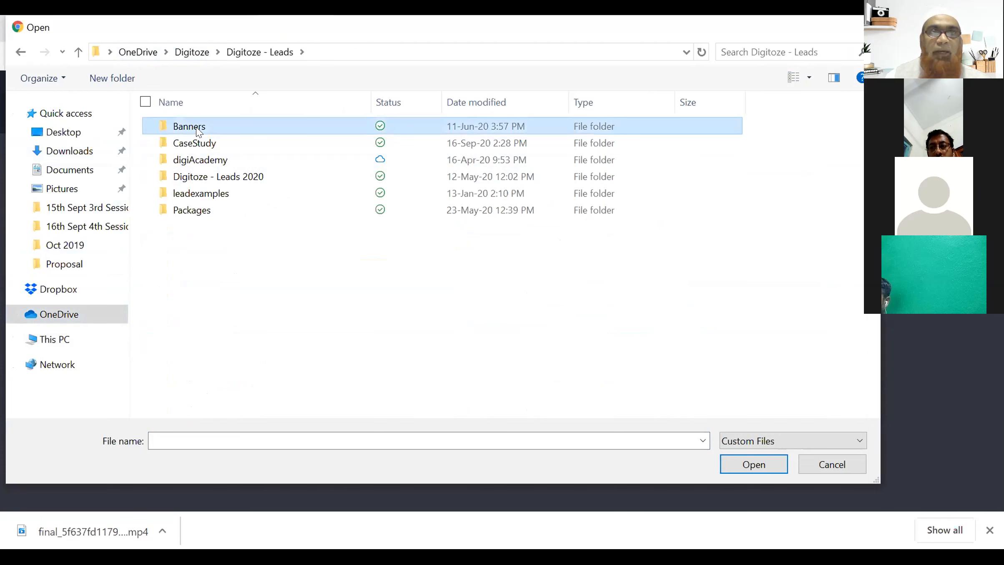
double_click(198, 130)
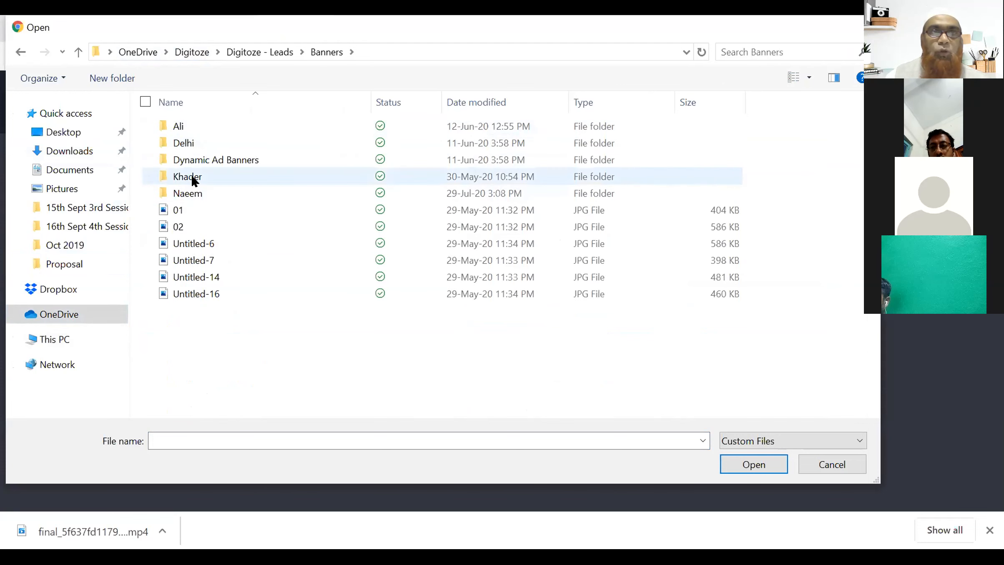
double_click(188, 194)
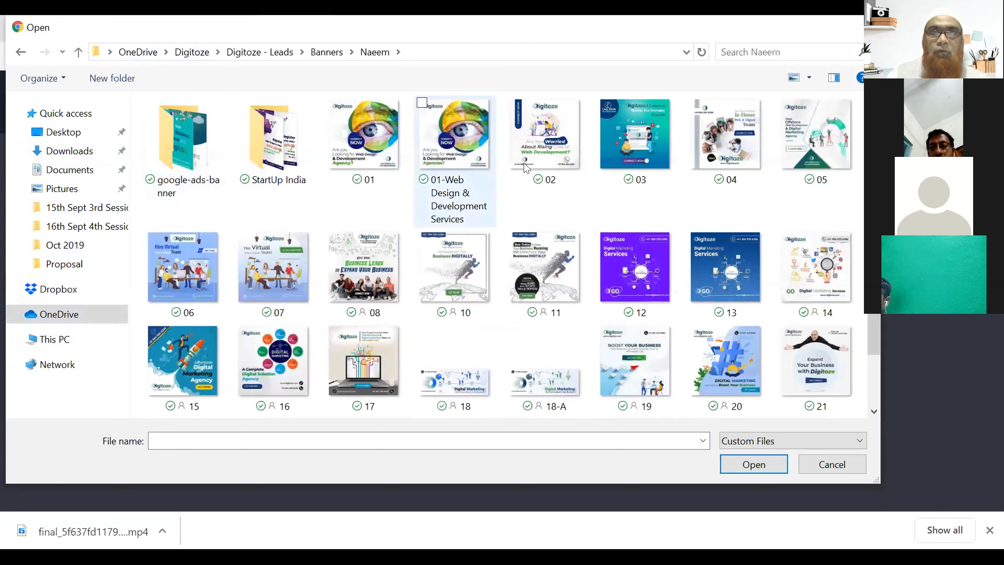
Step: Select banner images 01 through 08 and 10 from the open folder and upload them to the new project
left_click(440, 155)
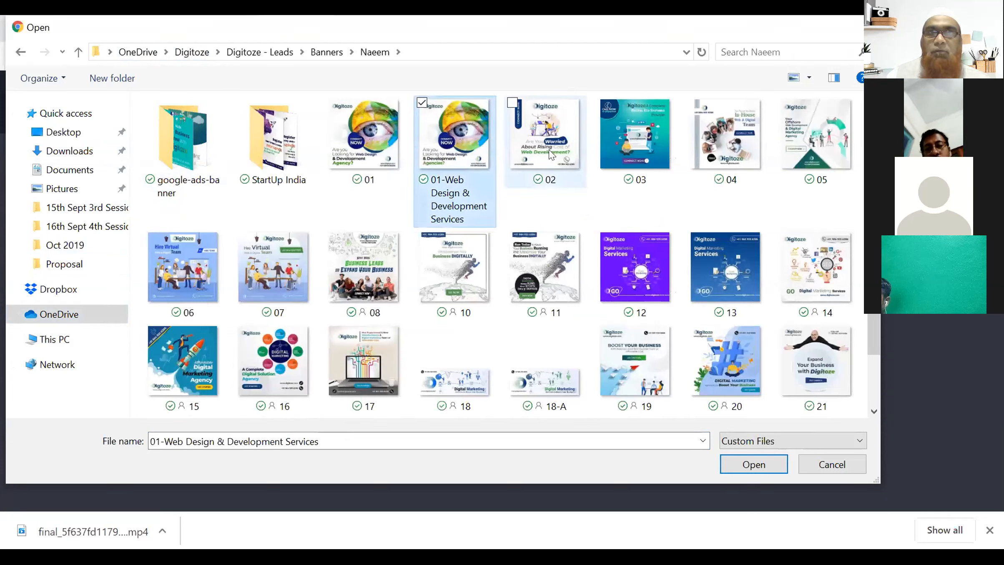
left_click(378, 146)
left_click(535, 156, "ctrl")
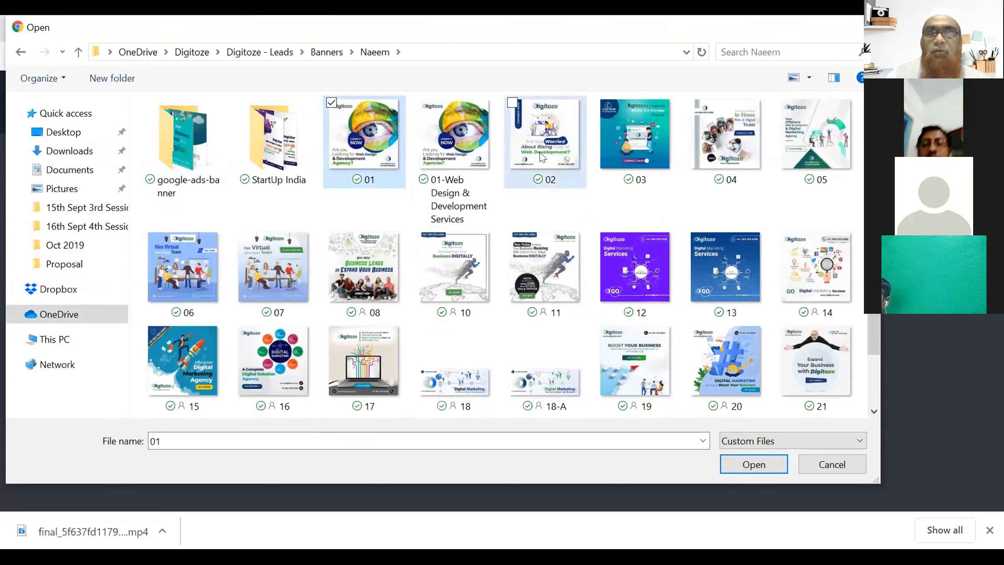
left_click(658, 158, "ctrl")
left_click(714, 157, "ctrl")
left_click(787, 166, "ctrl")
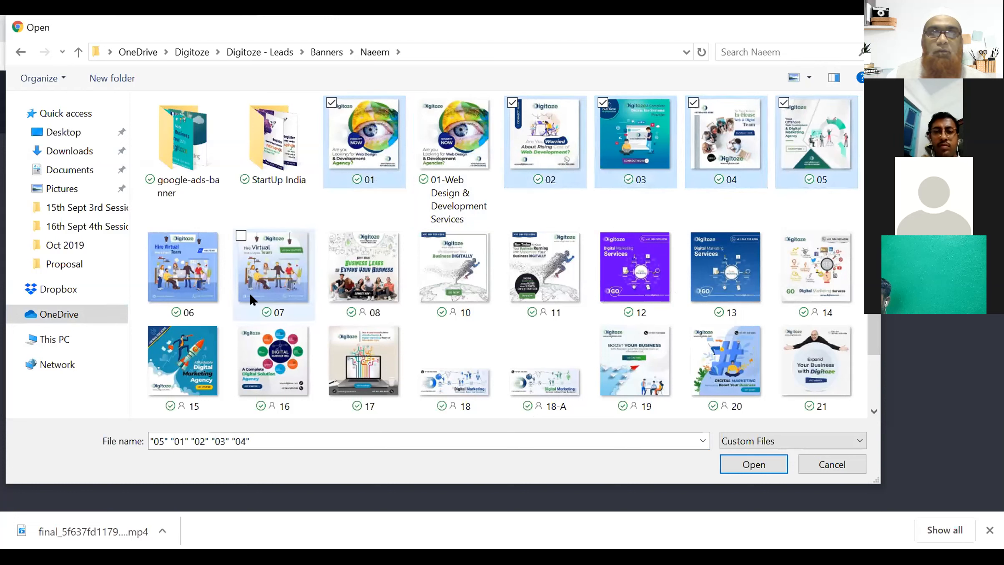
left_click(184, 271, "ctrl")
left_click(274, 276, "ctrl")
left_click(363, 275, "ctrl")
left_click(454, 267, "ctrl")
left_click(732, 462)
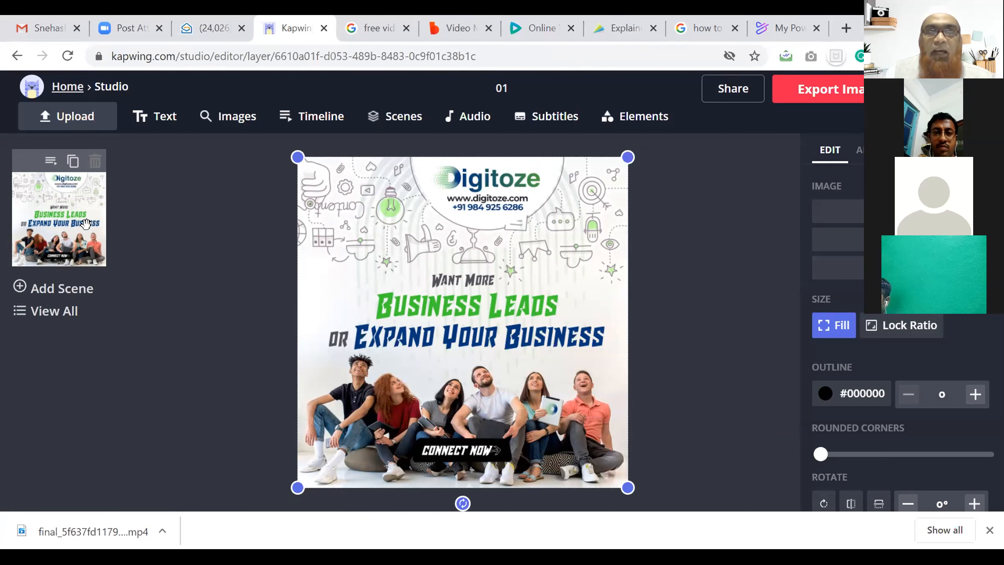
Step: Add a second scene and upload banner image 01 into it from the same folder
left_click(59, 294)
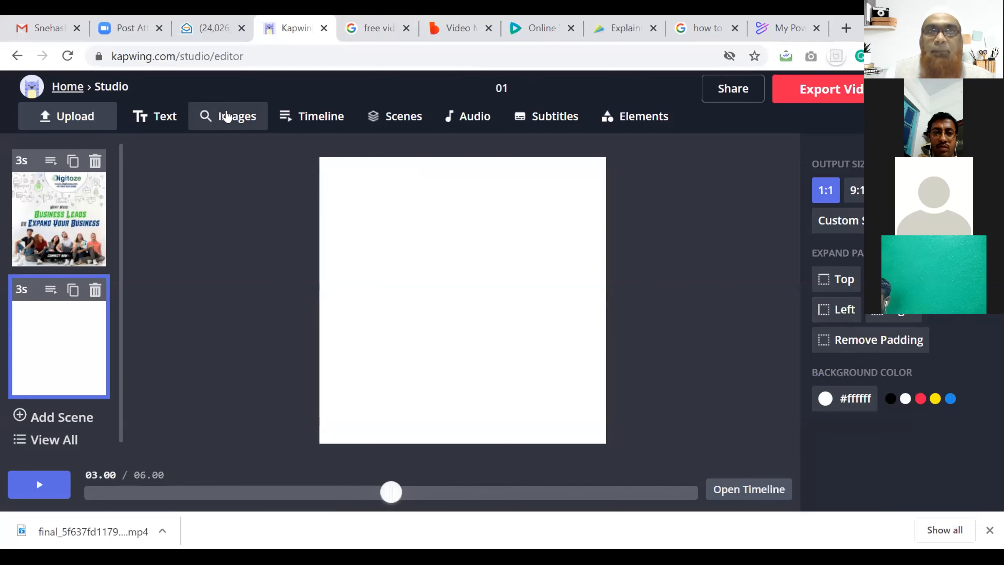
left_click(226, 116)
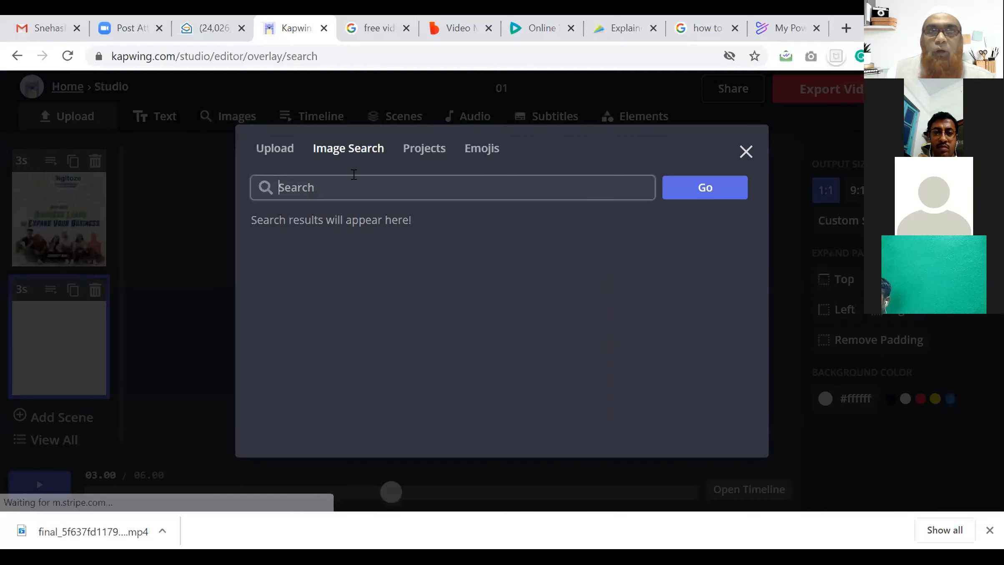
left_click(262, 149)
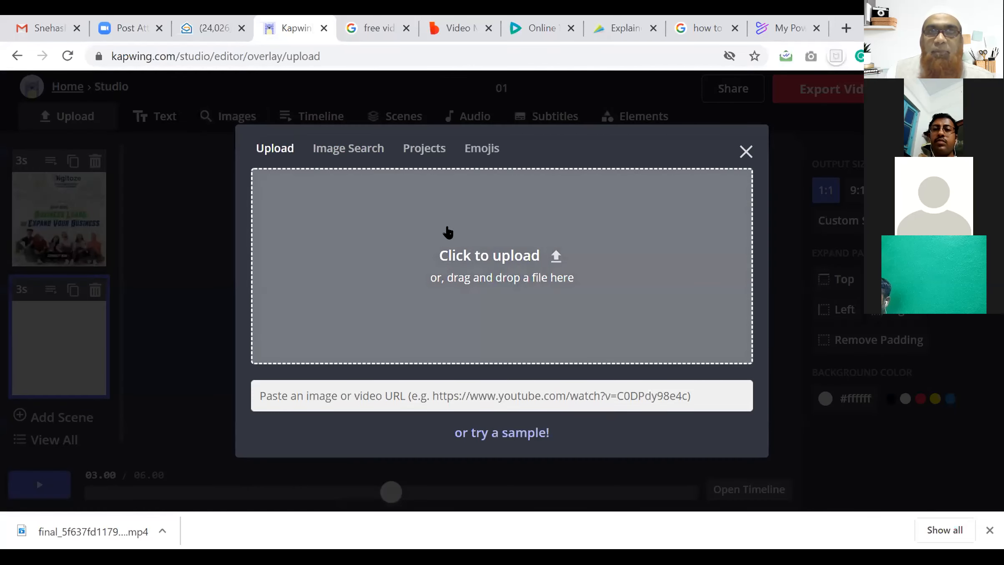
left_click(479, 262)
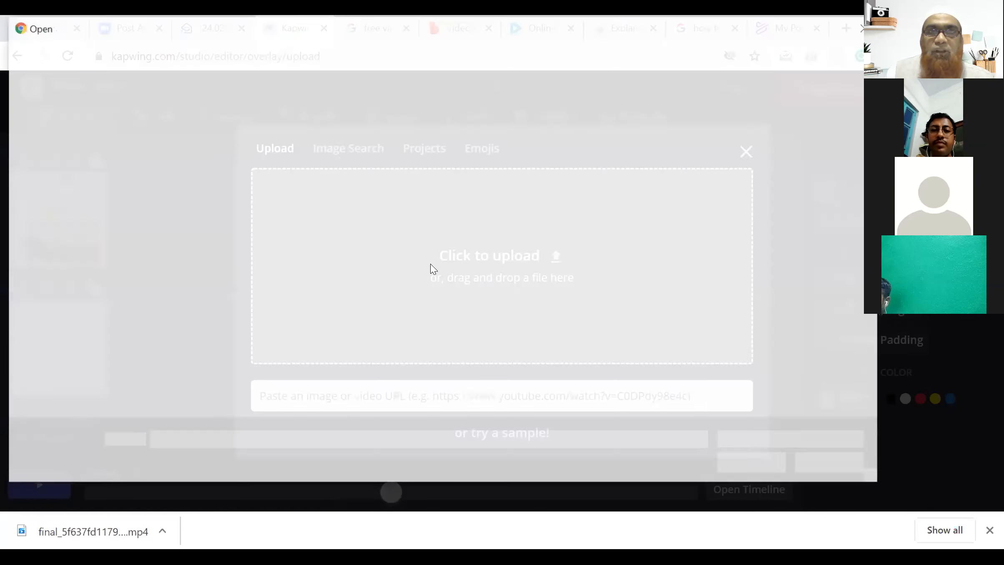
left_click(363, 137)
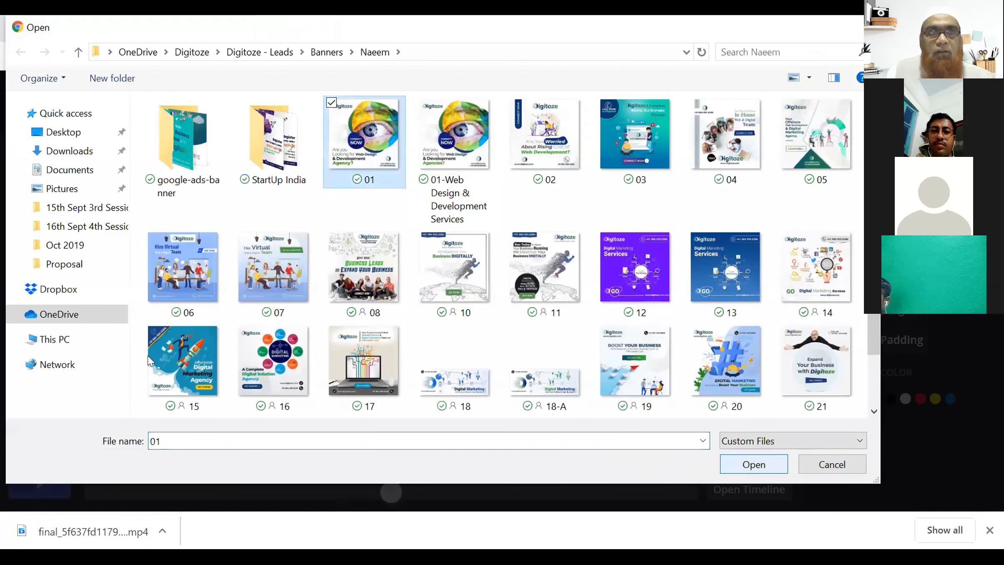
left_click(734, 461)
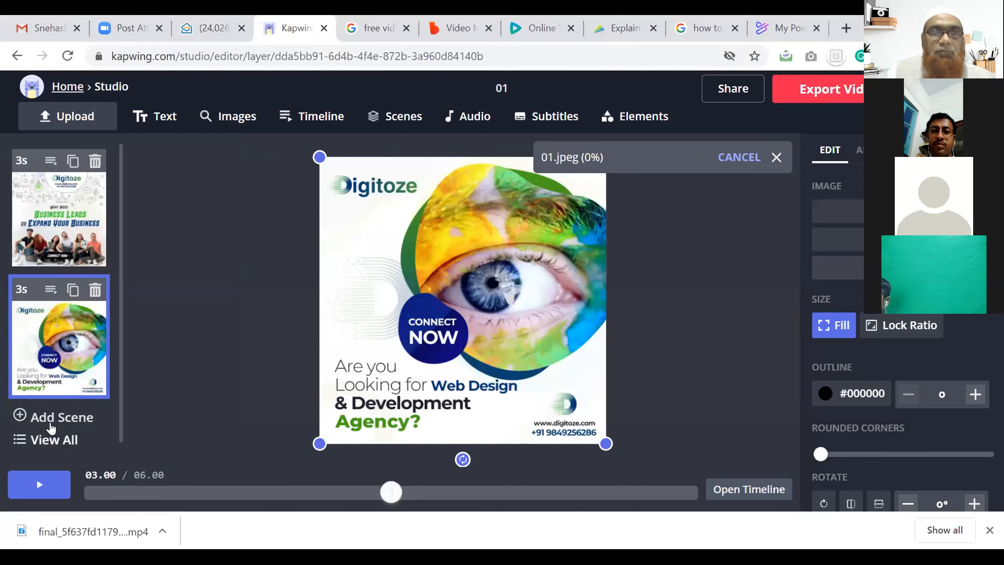
Step: Add a third scene and upload banner image 02 for it
left_click(50, 421)
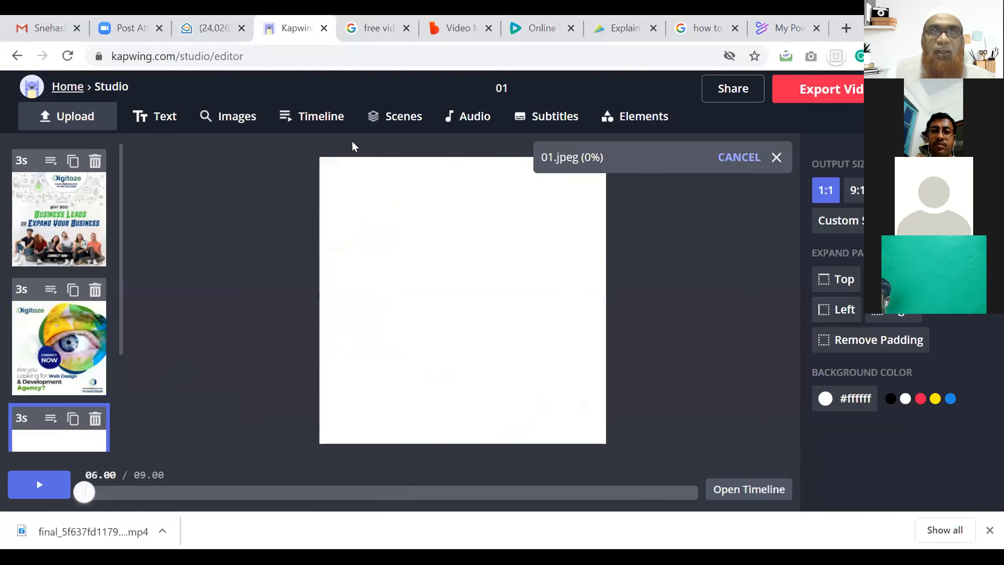
left_click(228, 124)
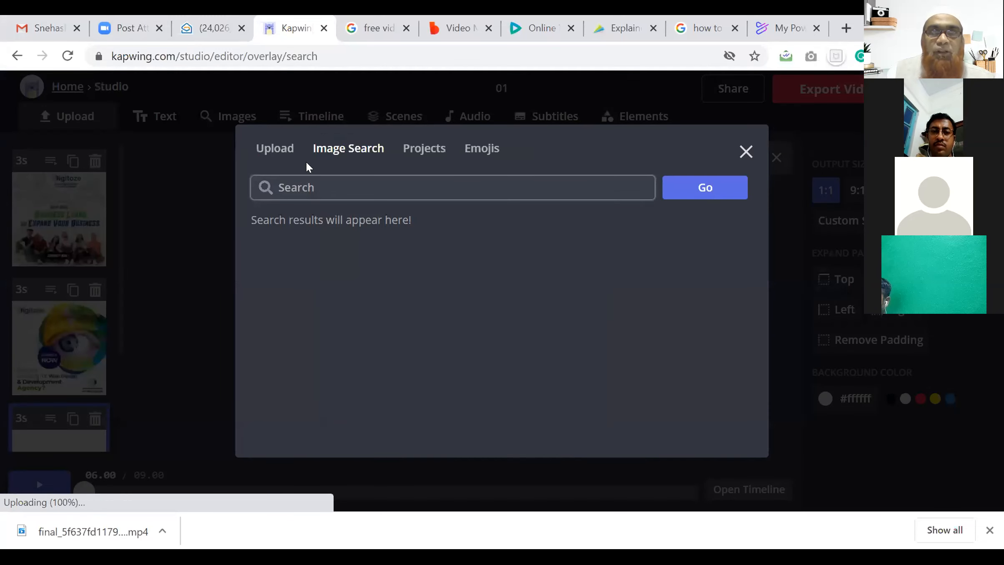
left_click(276, 150)
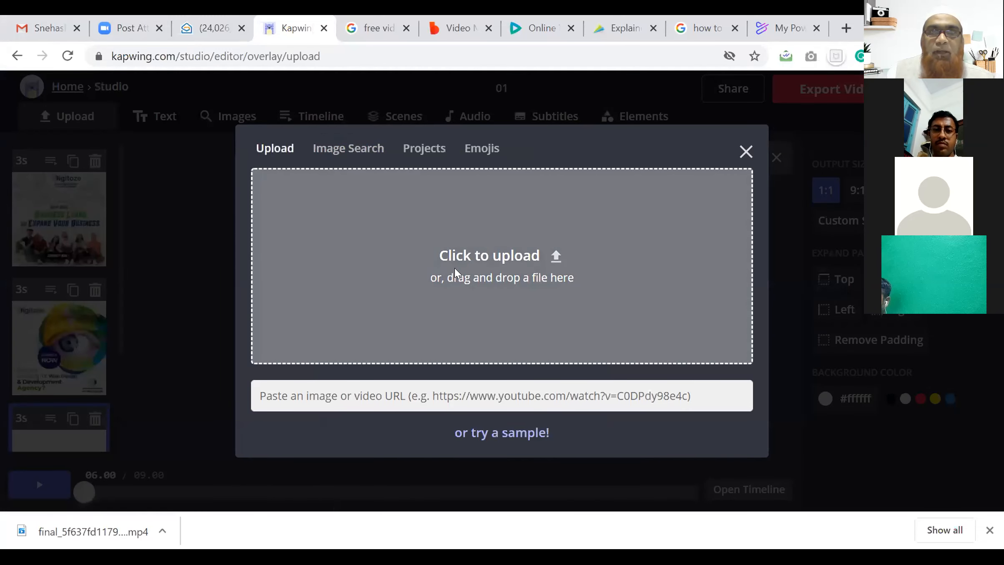
left_click(448, 276)
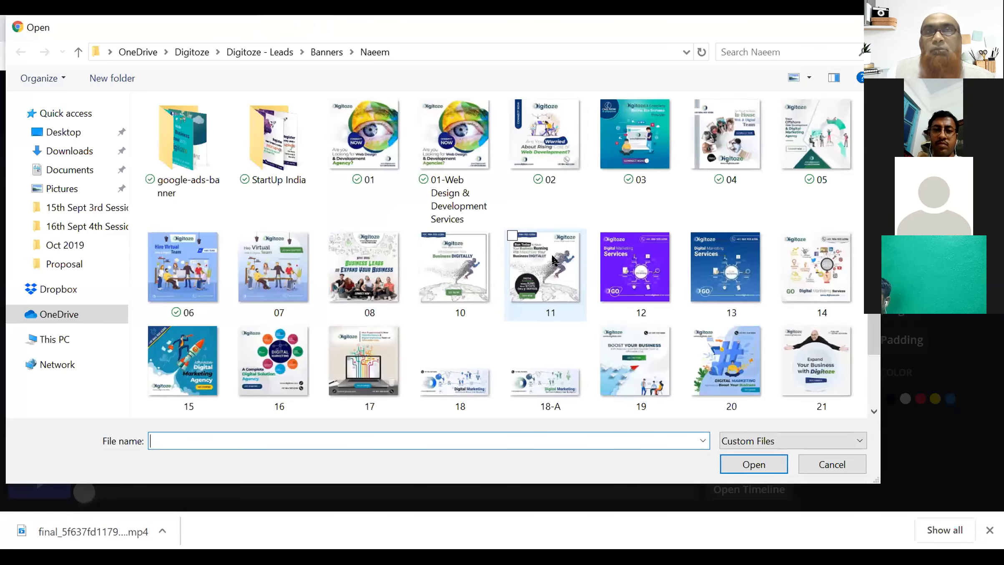
left_click(570, 169)
left_click(754, 467)
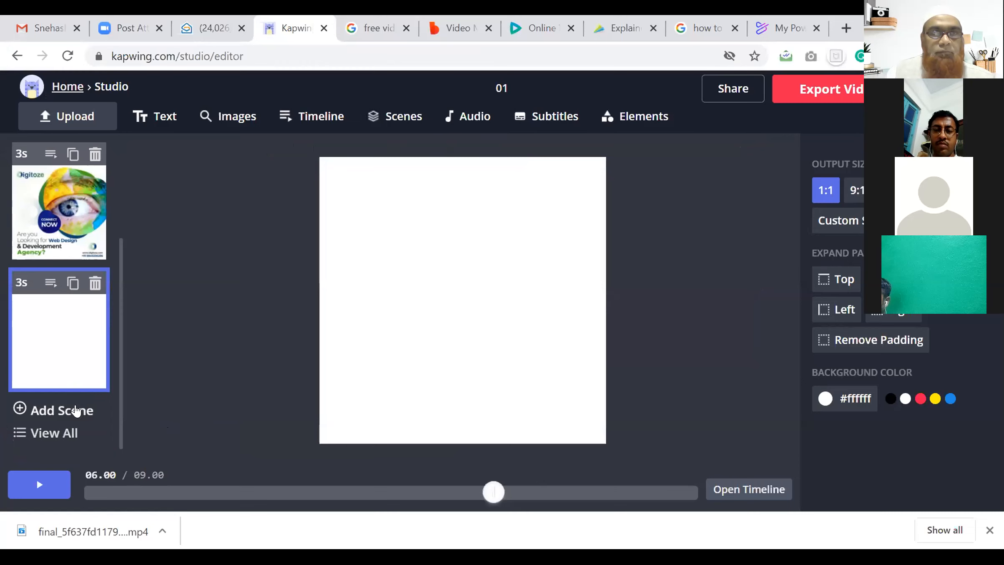
Step: Add a fourth scene and upload banner image 03 into it
left_click(76, 413)
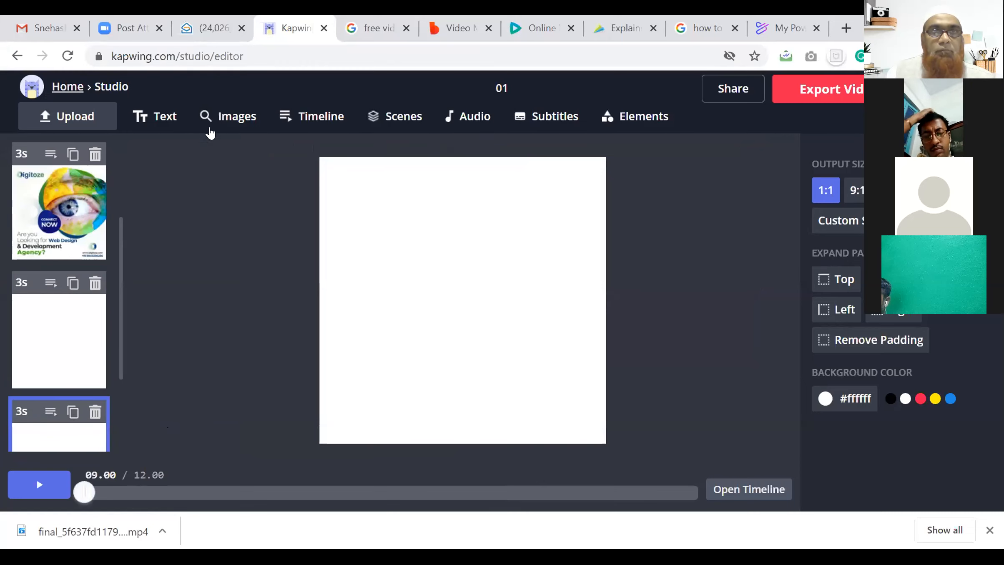
left_click(229, 117)
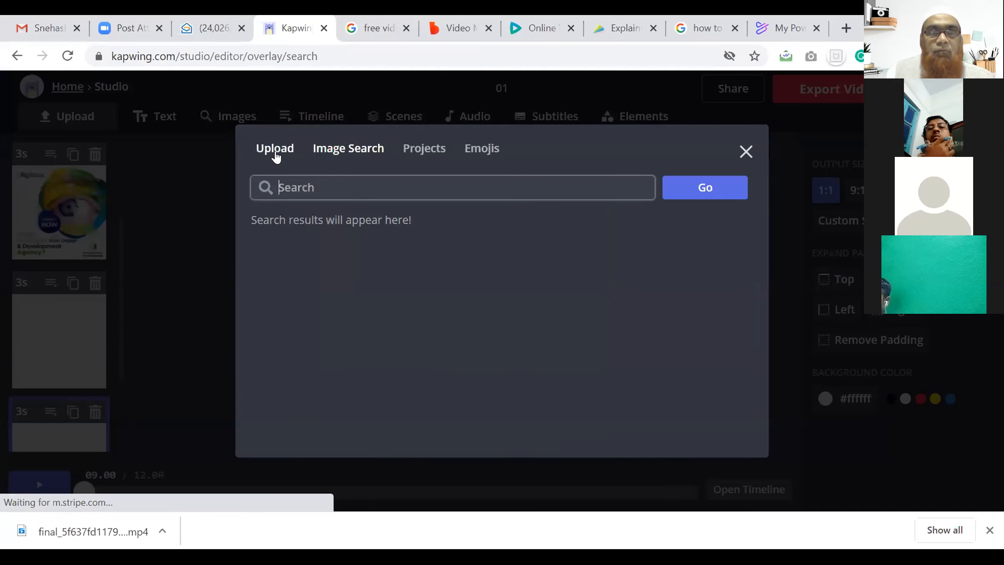
left_click(275, 151)
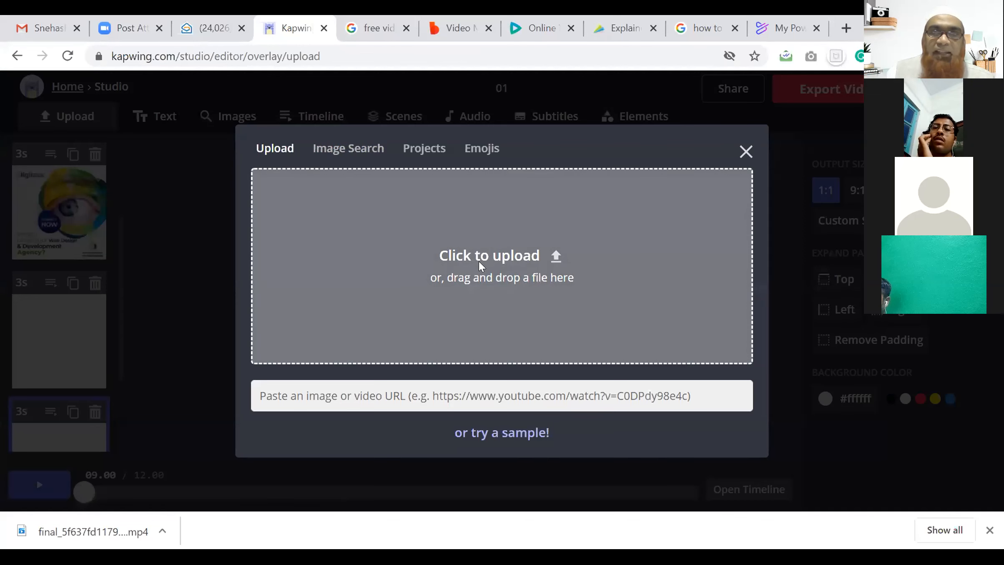
left_click(480, 264)
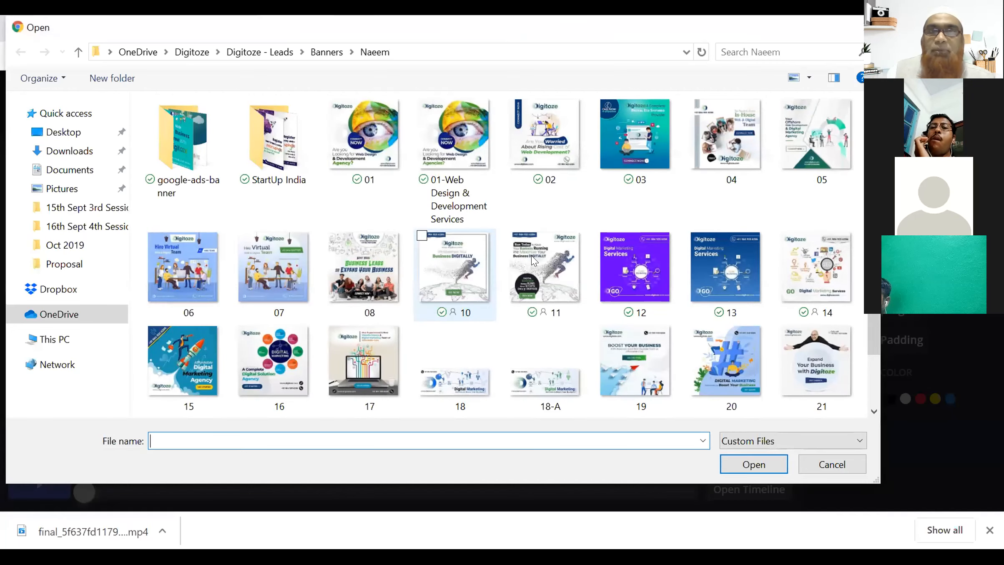
left_click(666, 155)
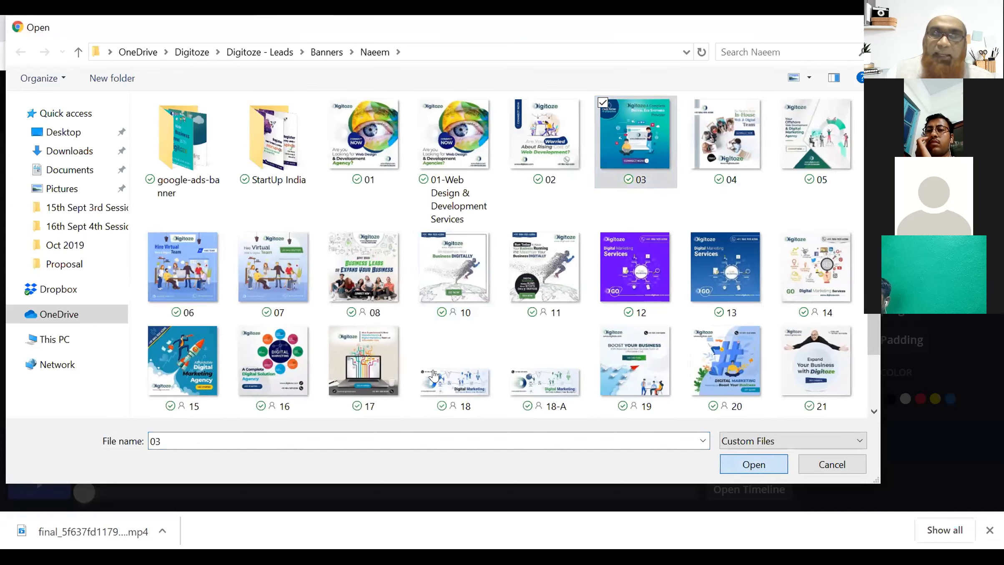
key("Return")
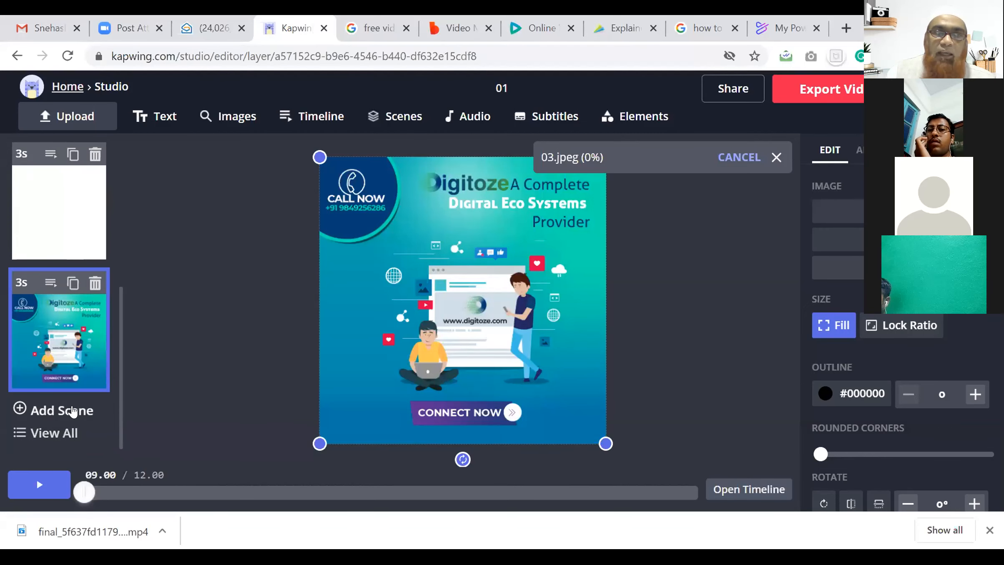
Step: Add a fifth scene and upload banner image 04 for it
left_click(71, 412)
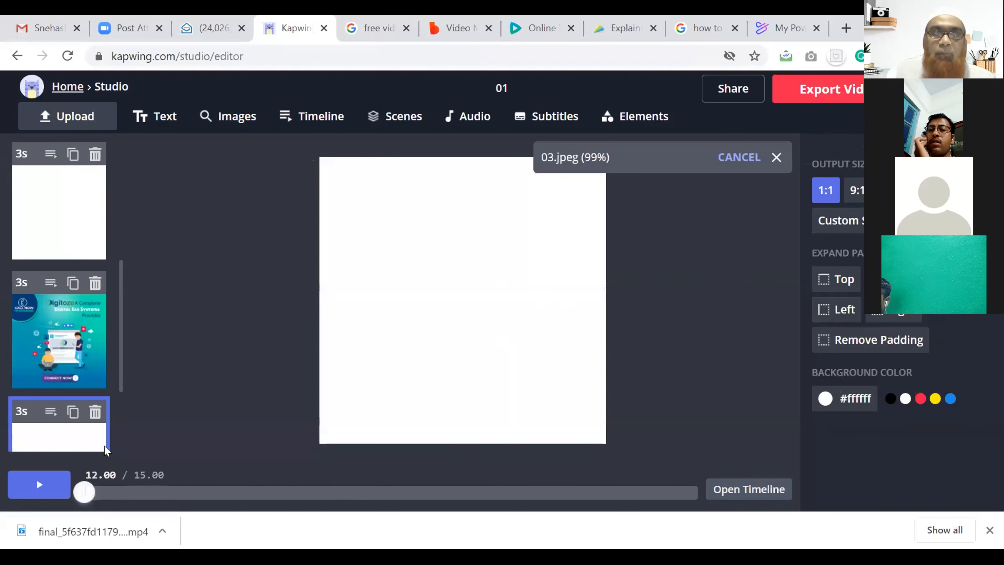
left_click(231, 122)
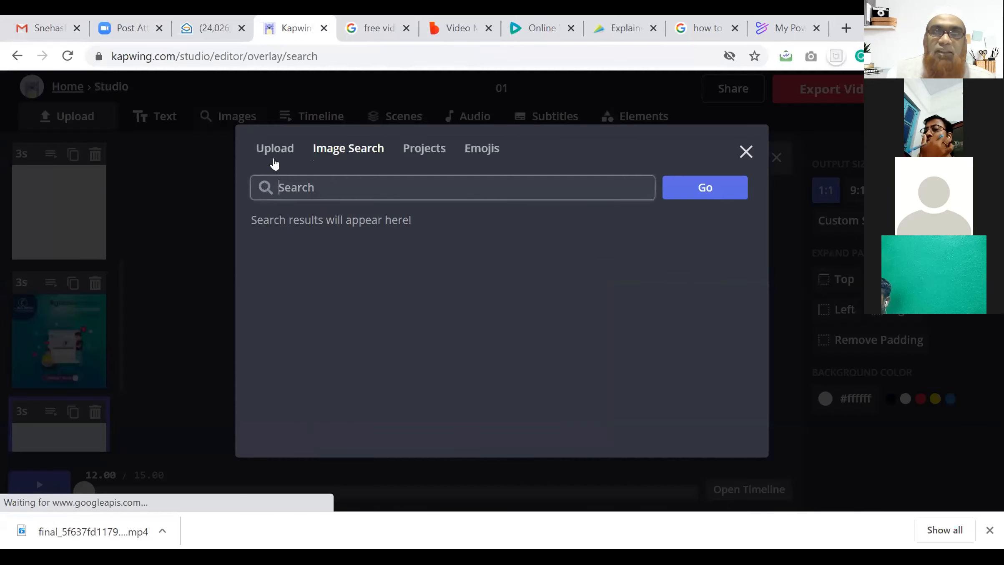
left_click(275, 149)
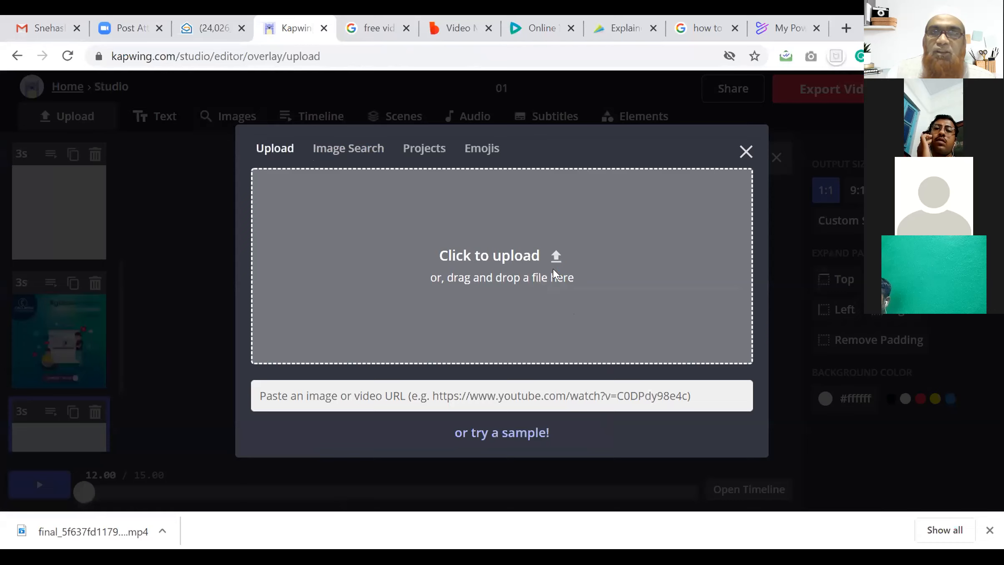
left_click(656, 362)
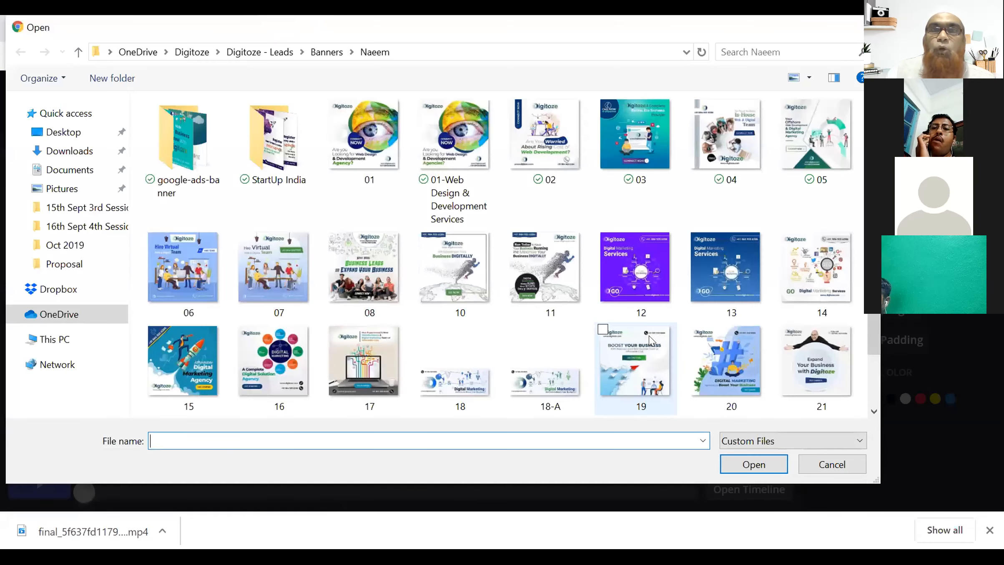
left_click(758, 160)
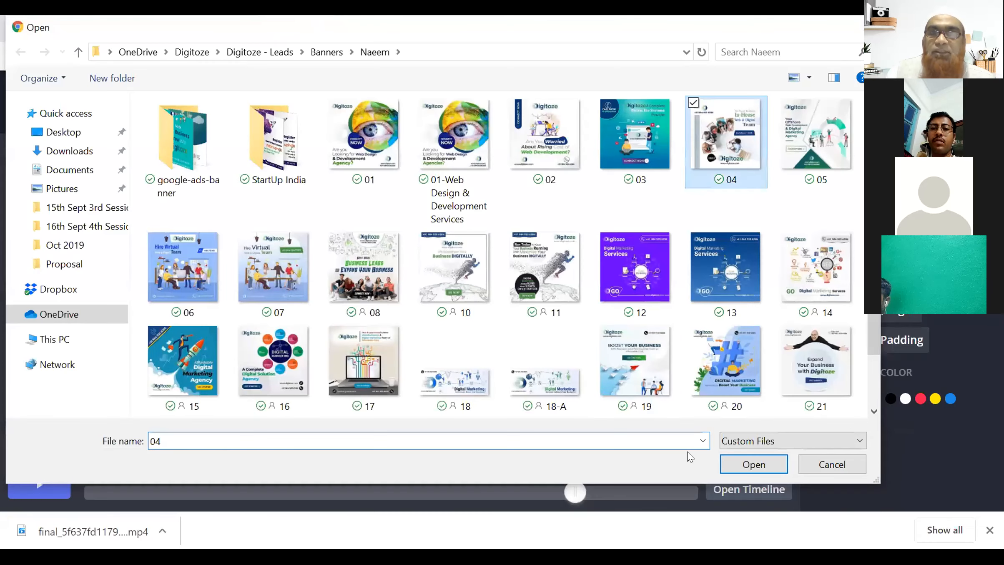
left_click(747, 467)
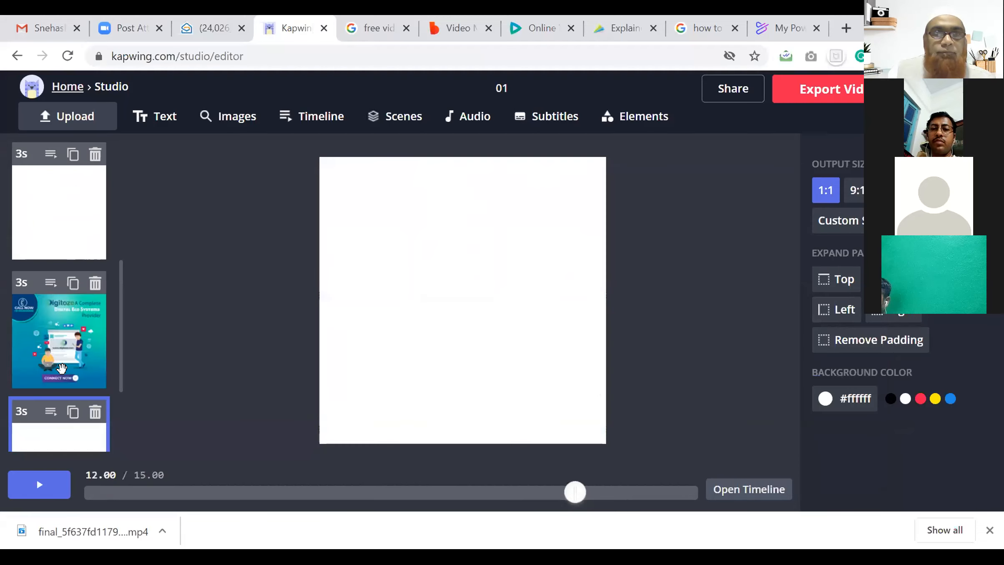
Step: Add a sixth scene and bring up the image upload area for it
left_click(58, 408)
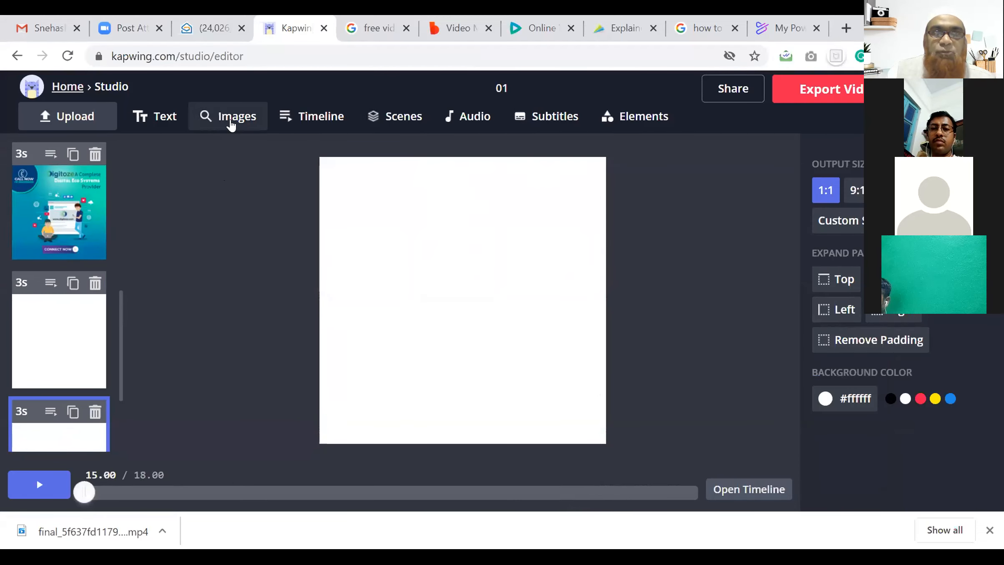
left_click(231, 122)
left_click(274, 151)
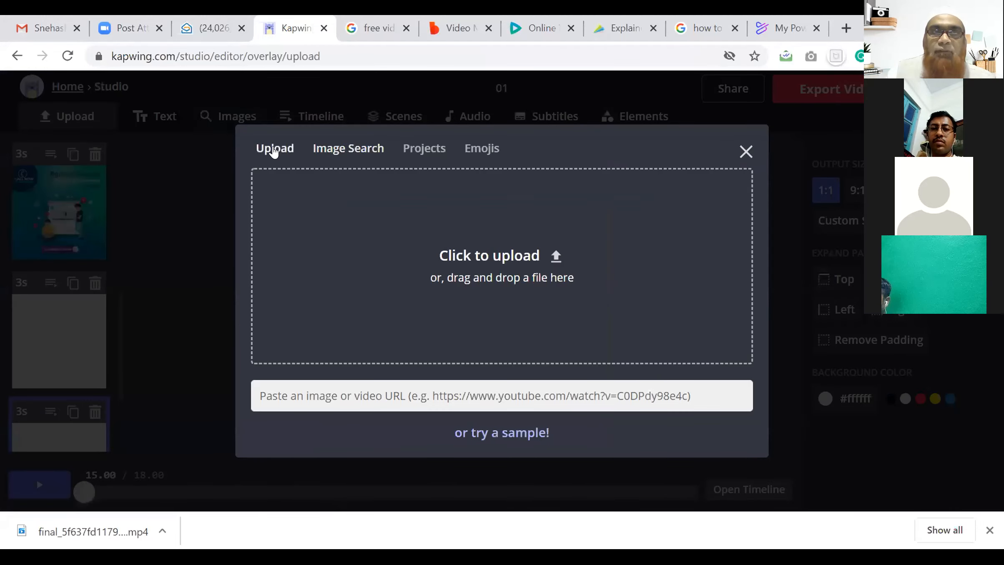
Step: Upload banner image 10 from the computer into the last scene
left_click(509, 309)
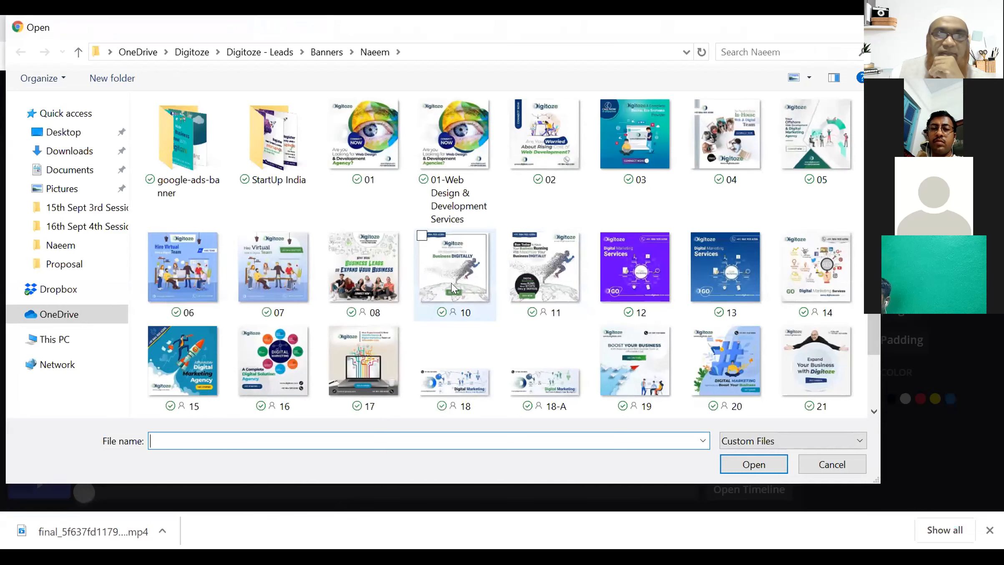
left_click(453, 285)
left_click(739, 468)
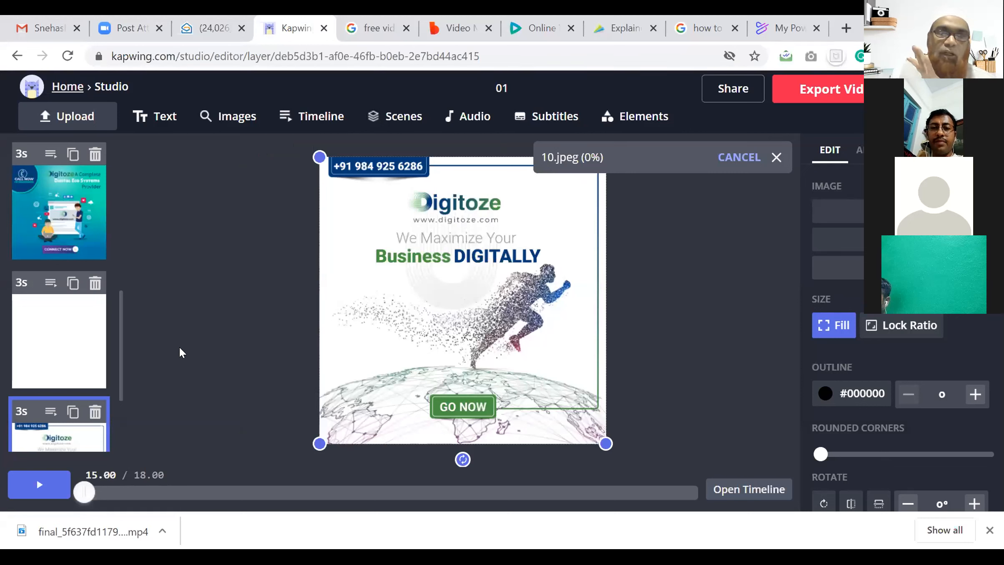
scroll(119, 392, "down", 3)
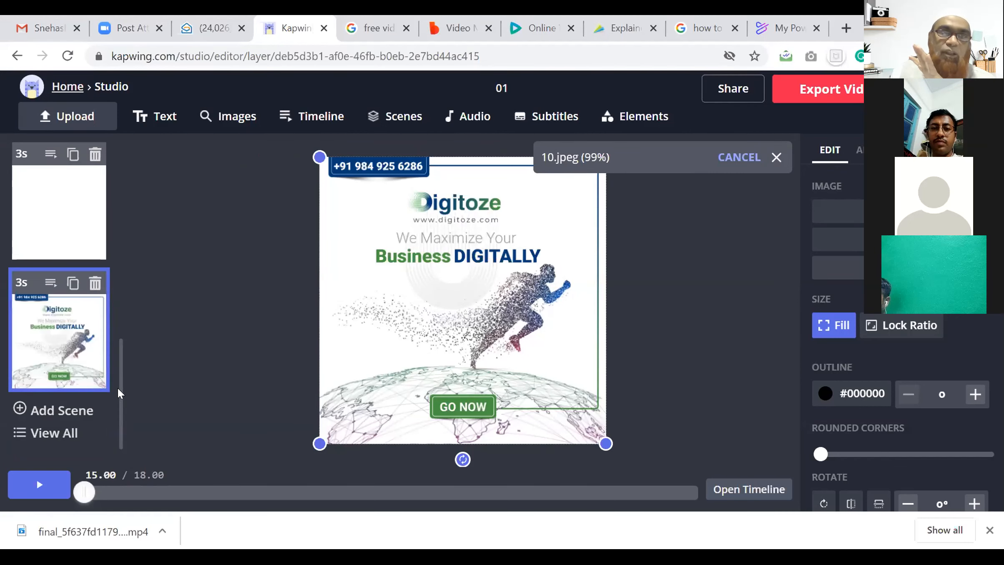
Step: Review the order of the scenes and play the video preview to check for blank ones
scroll(119, 392, "up", 5)
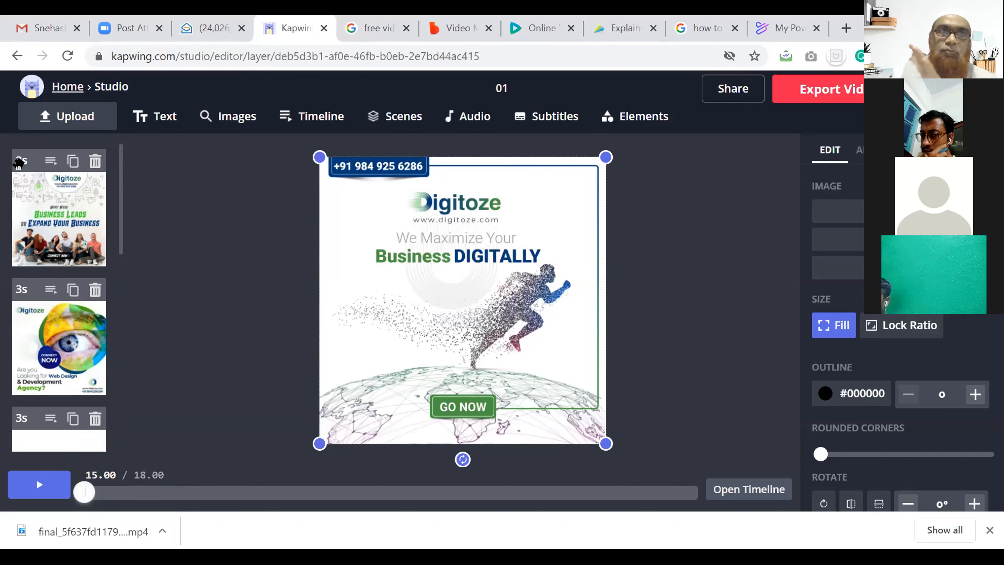
scroll(24, 317, "down", 10)
scroll(24, 317, "down", 1)
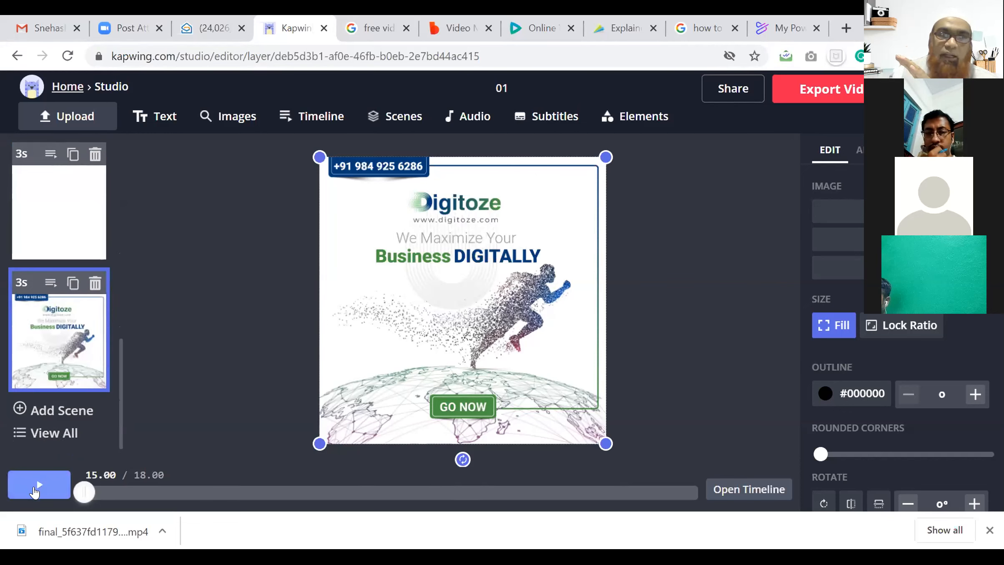
left_click(39, 489)
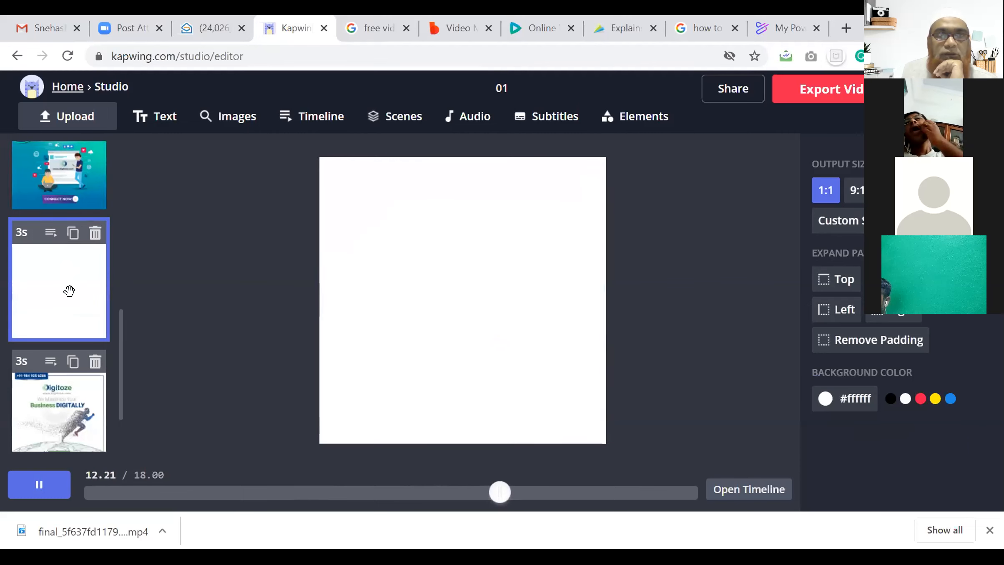
scroll(70, 291, "up", 5)
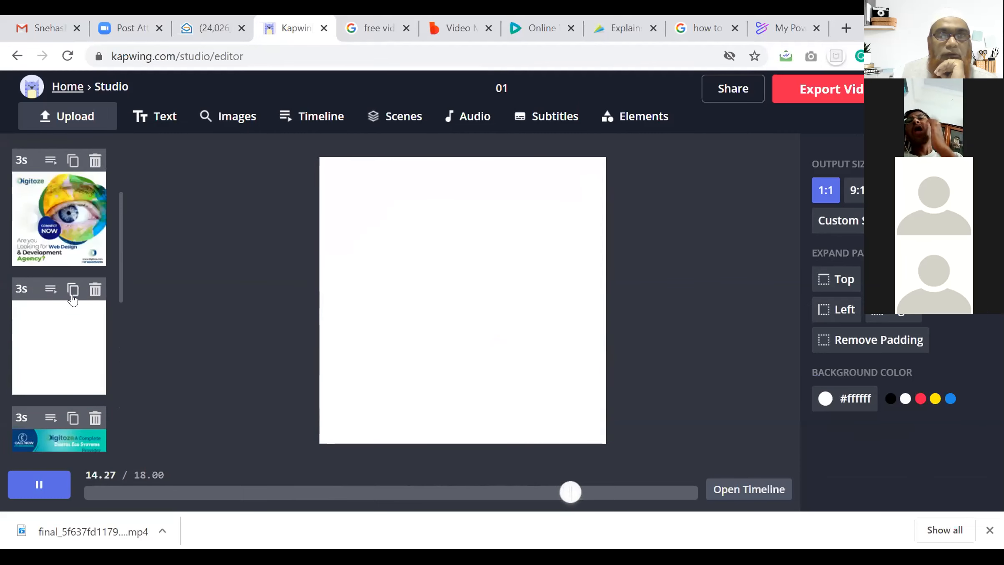
scroll(70, 294, "down", 4)
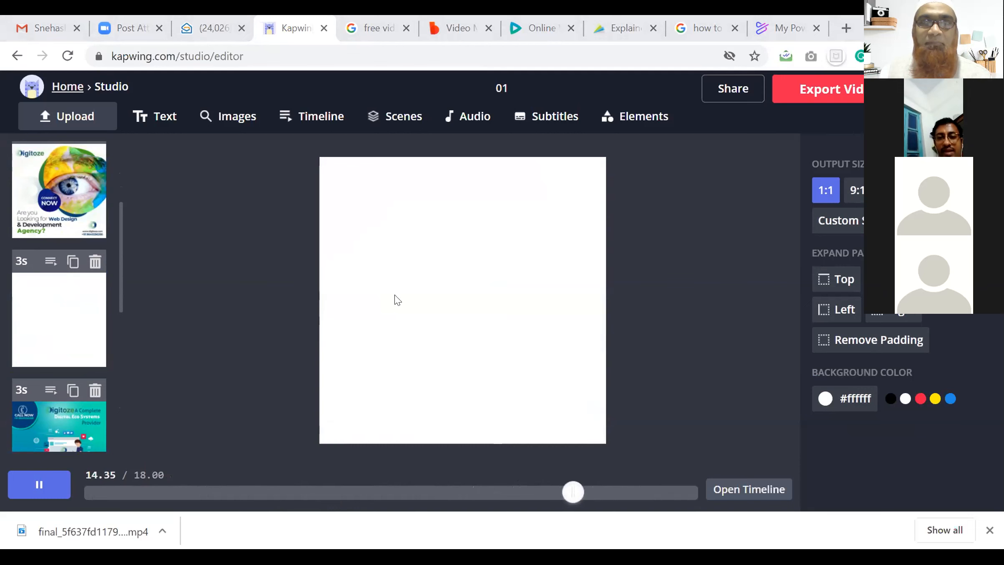
Step: Delete the blank scene between the eye banner and the Digital Eco Systems banner
left_click(54, 316)
scroll(54, 316, "up", 3)
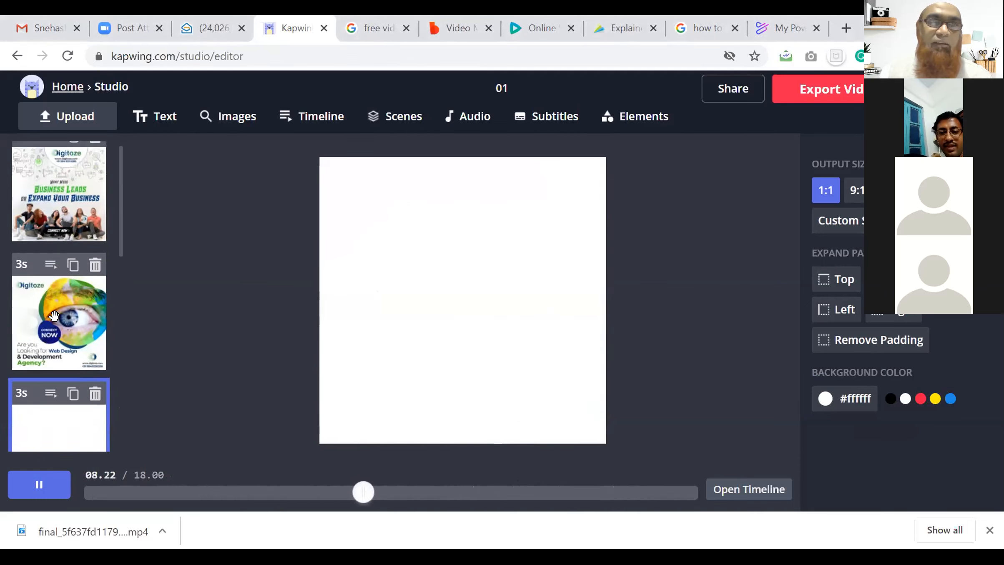
scroll(54, 315, "down", 3)
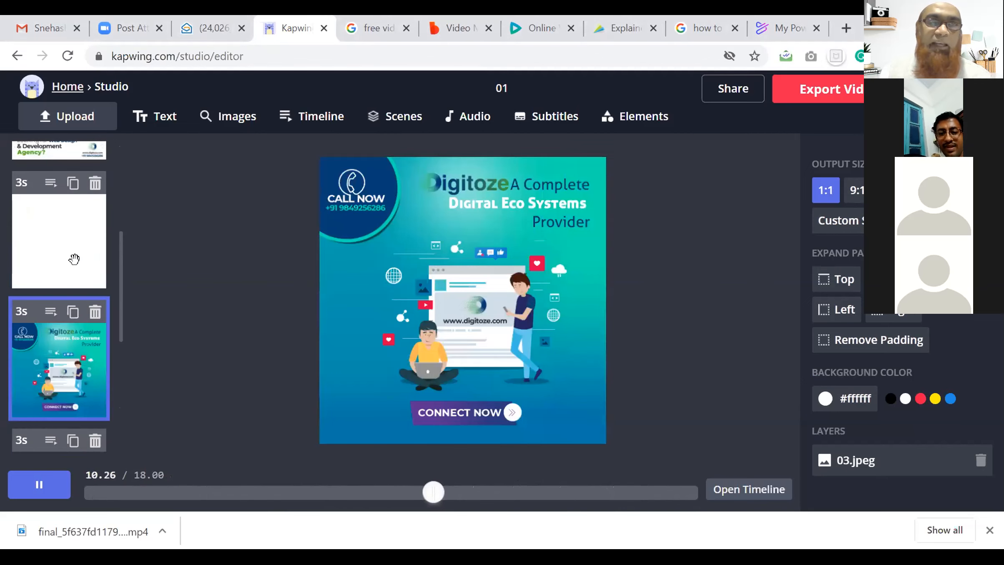
left_click(74, 259)
left_click(95, 184)
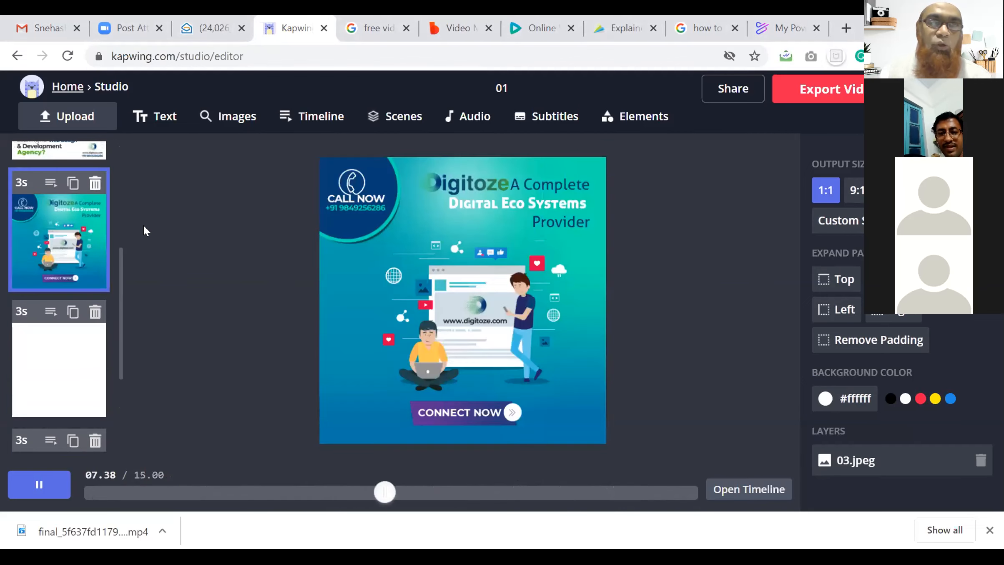
Step: Upload banner image 07 into the remaining blank scene and dismiss the upload notification
left_click(236, 119)
left_click(275, 150)
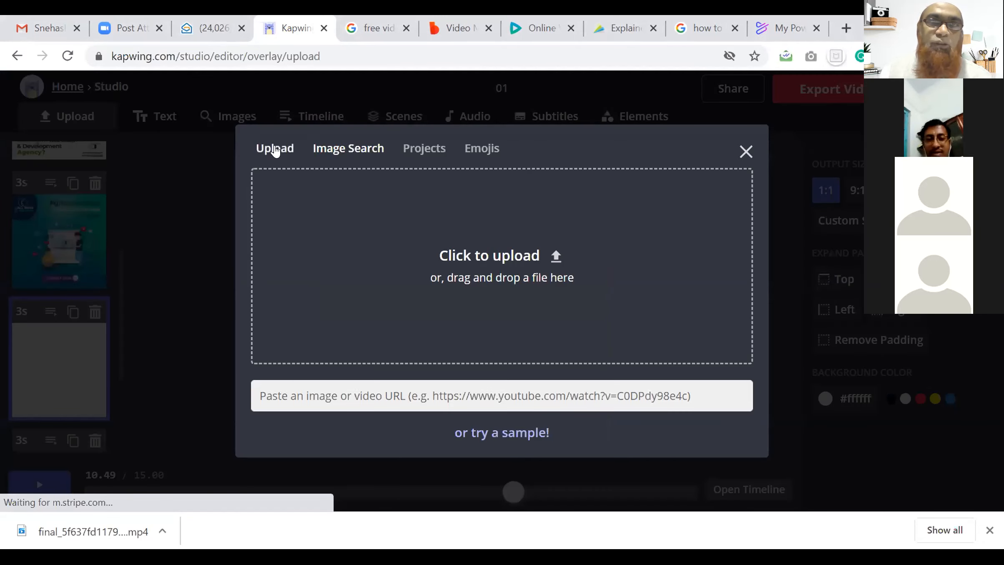
left_click(514, 275)
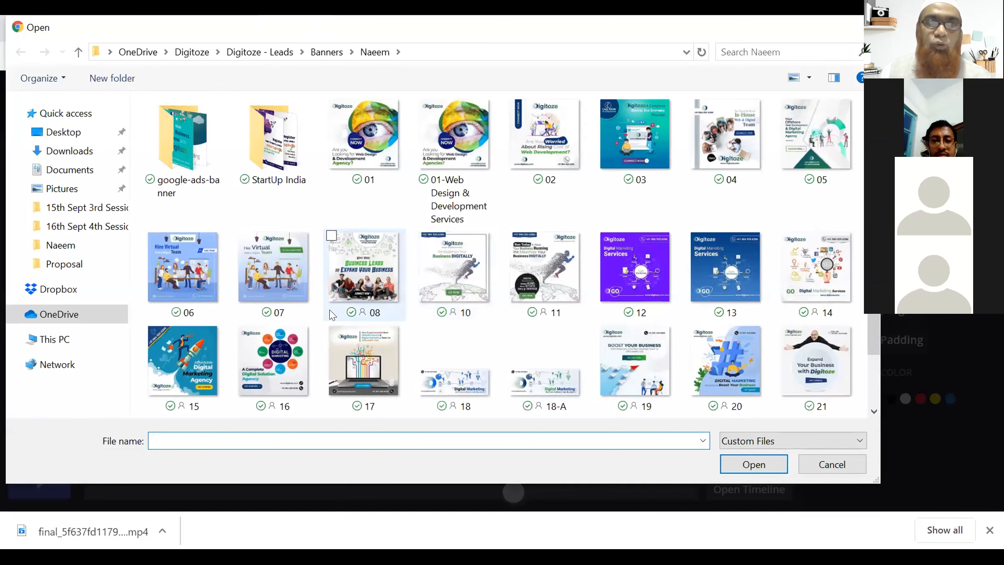
left_click(296, 291)
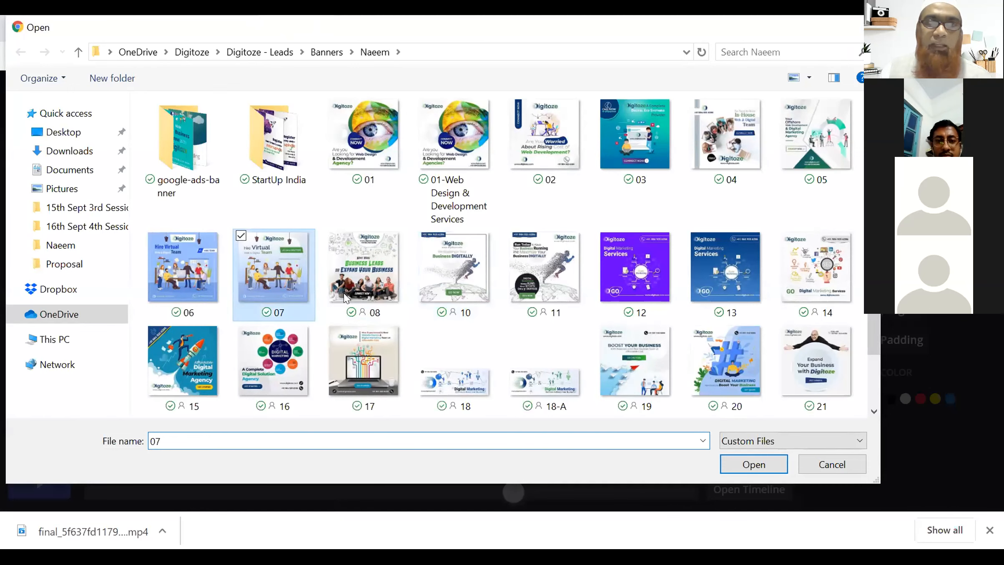
left_click(754, 464)
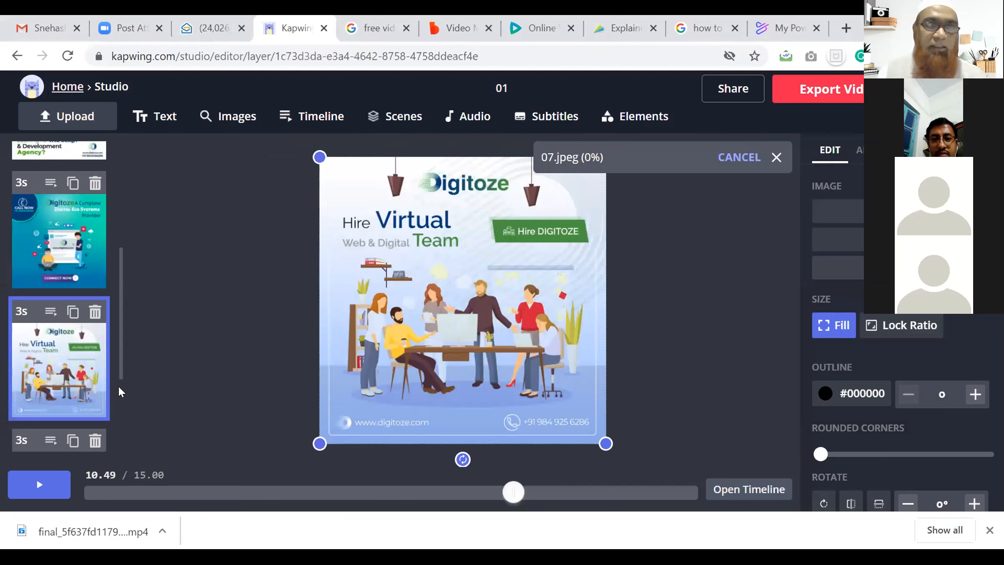
scroll(120, 382, "down", 2)
scroll(115, 367, "down", 3)
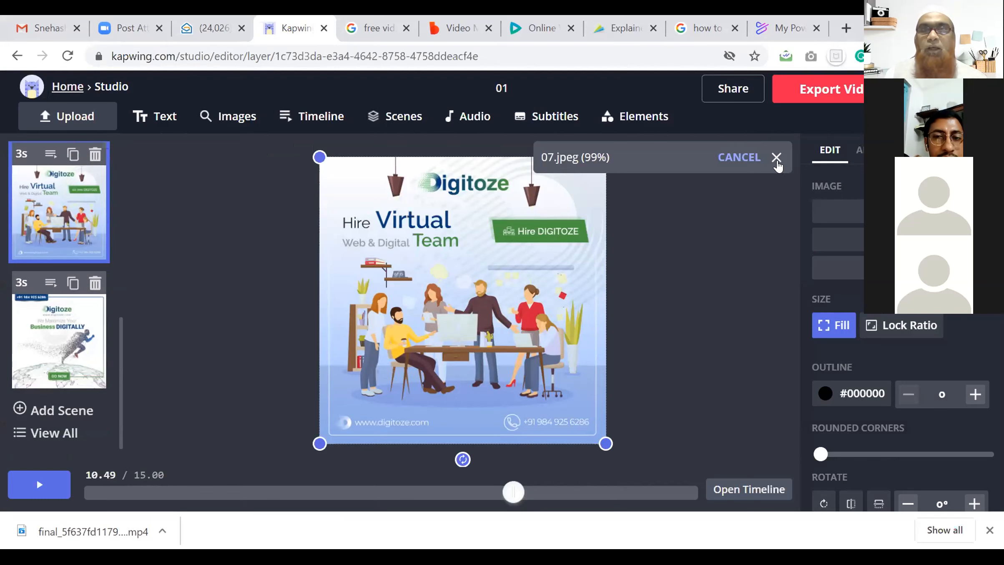
left_click(777, 159)
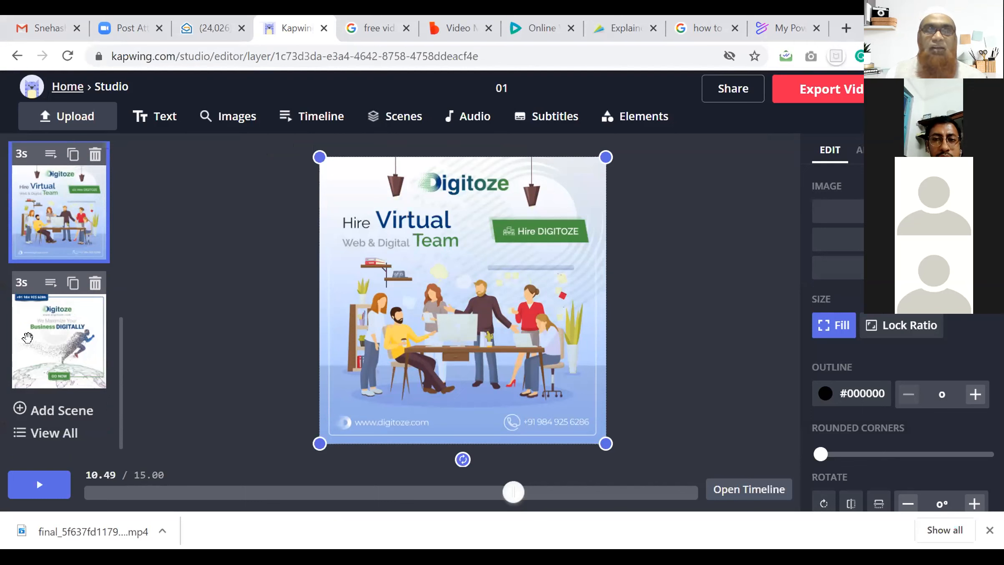
Step: Look through all the scenes once more and export the project as a video
scroll(36, 340, "up", 5)
scroll(35, 340, "down", 5)
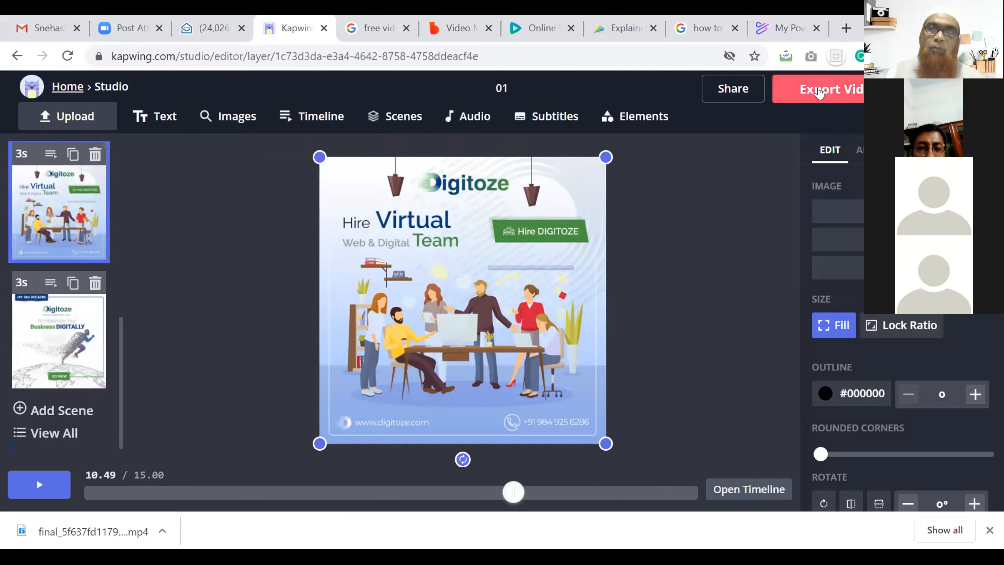
left_click(820, 92)
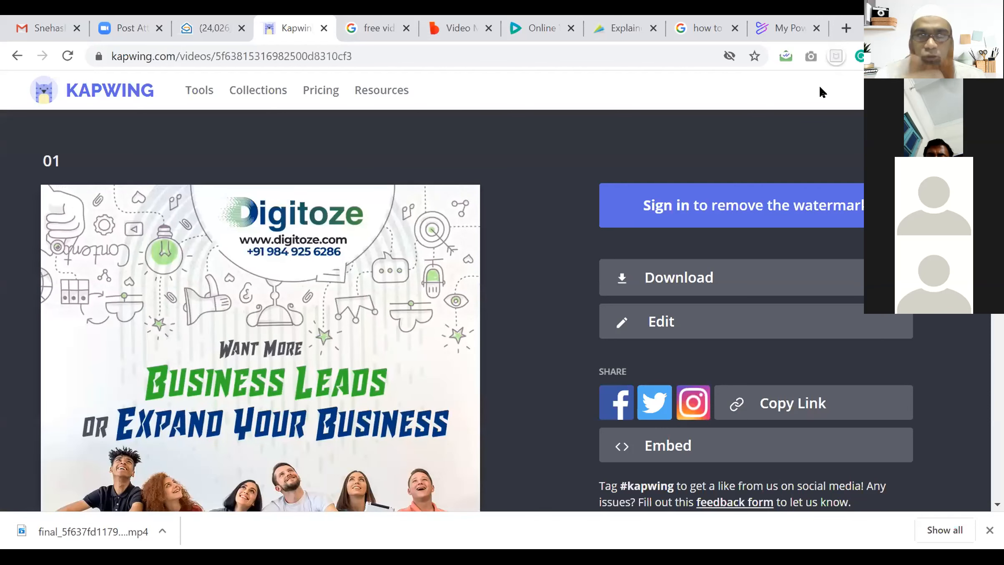
Step: Replay the exported video from the beginning and look over its result page
scroll(306, 262, "down", 5)
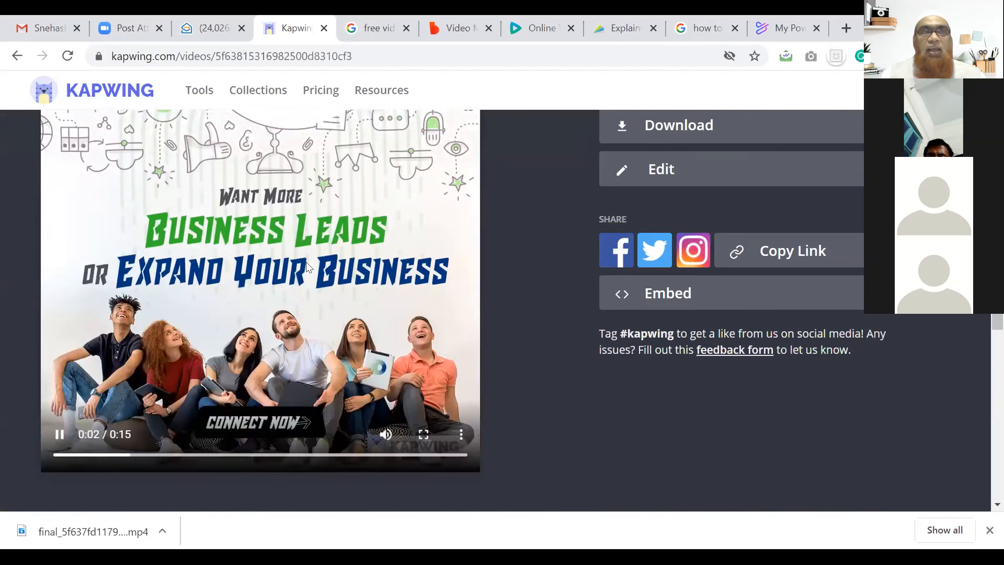
scroll(307, 262, "up", 3)
scroll(306, 261, "down", 2)
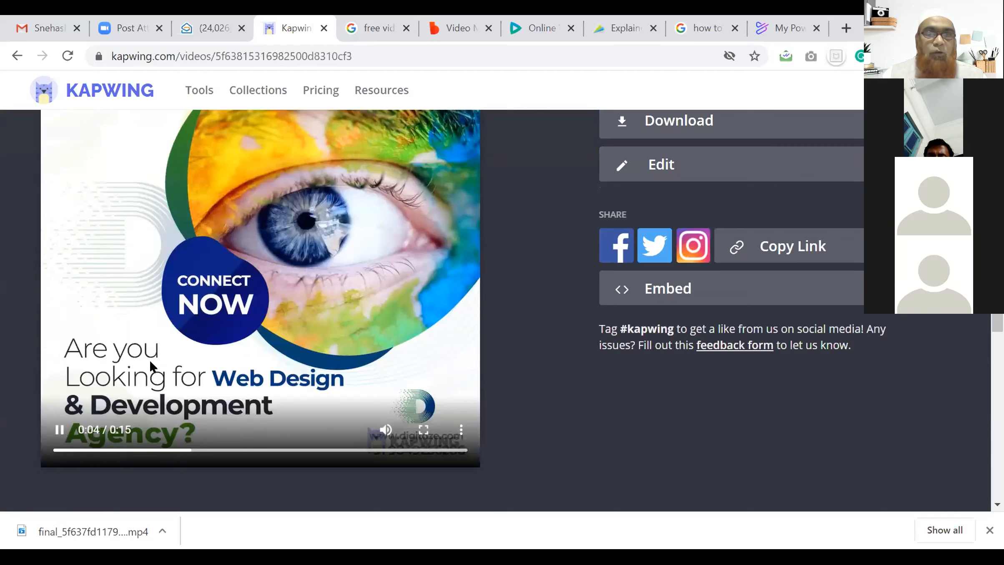
left_click(58, 451)
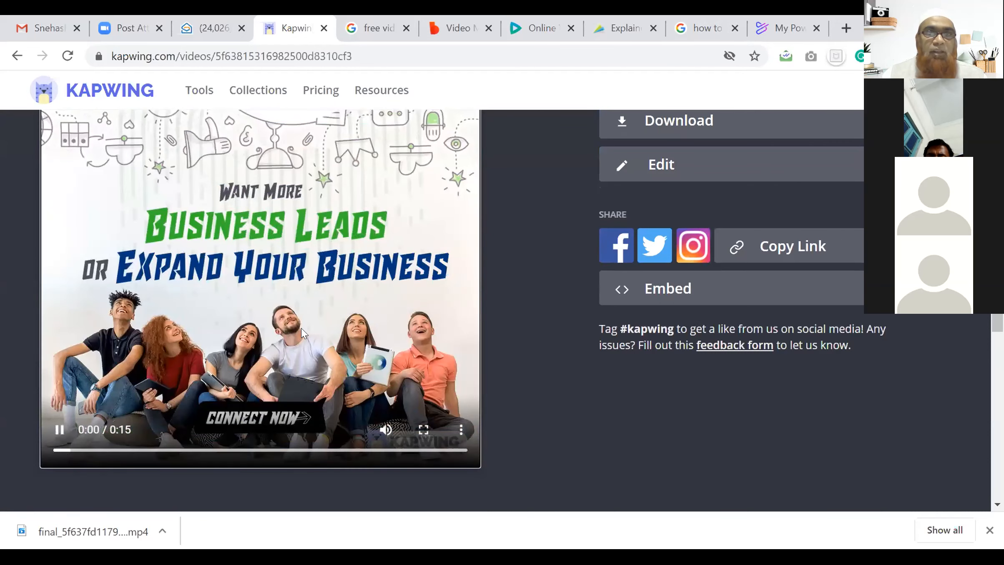
scroll(301, 328, "up", 3)
scroll(302, 328, "down", 3)
scroll(301, 328, "up", 2)
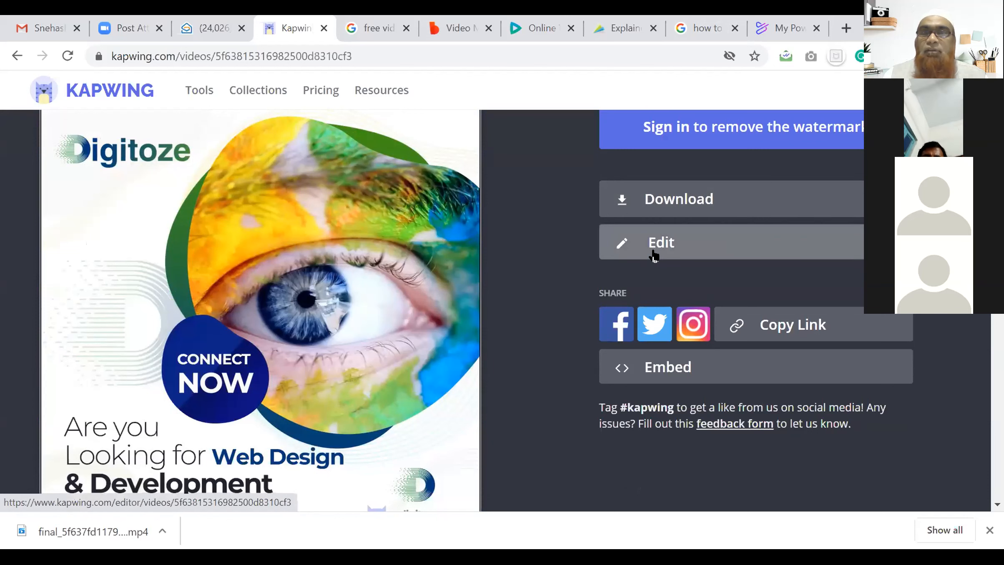
Step: Download the exported video and open the downloaded MP4 file
left_click(696, 197)
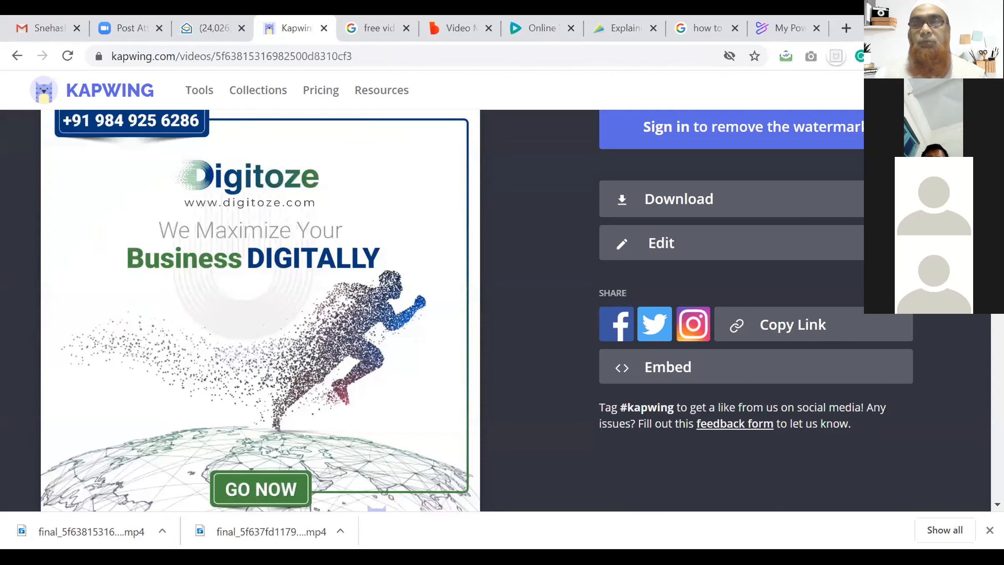
scroll(310, 286, "down", 3)
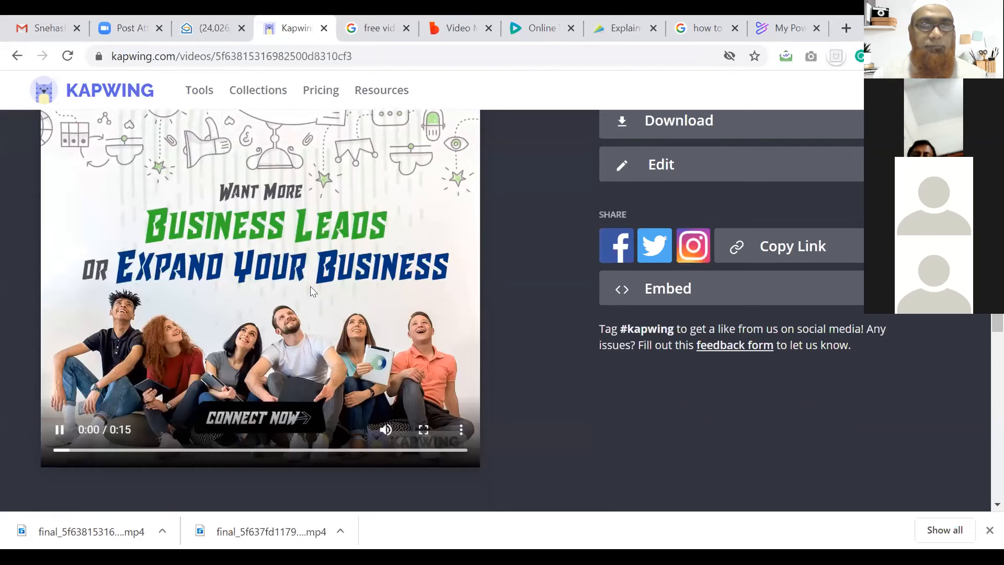
scroll(310, 287, "up", 3)
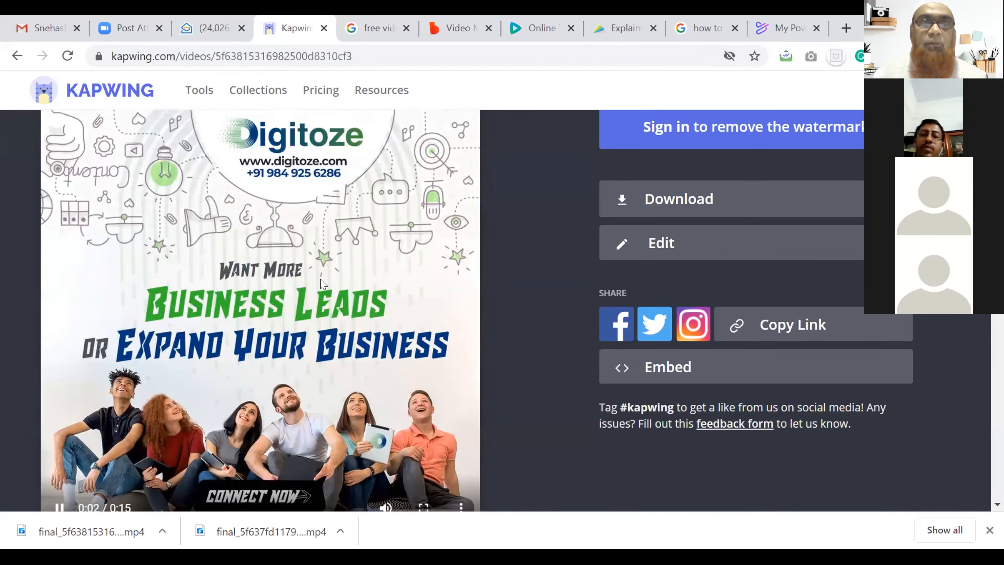
scroll(320, 278, "up", 2)
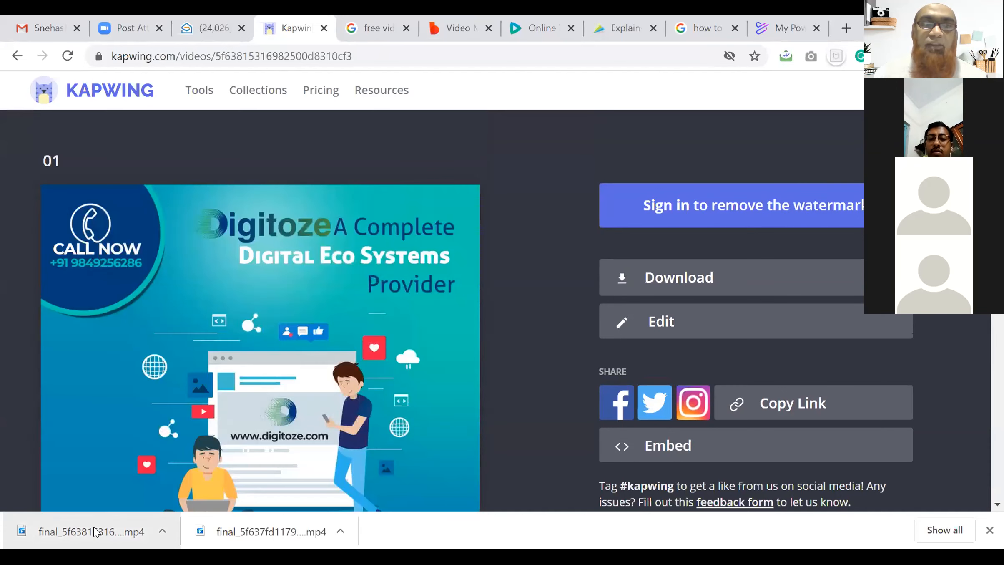
left_click(93, 526)
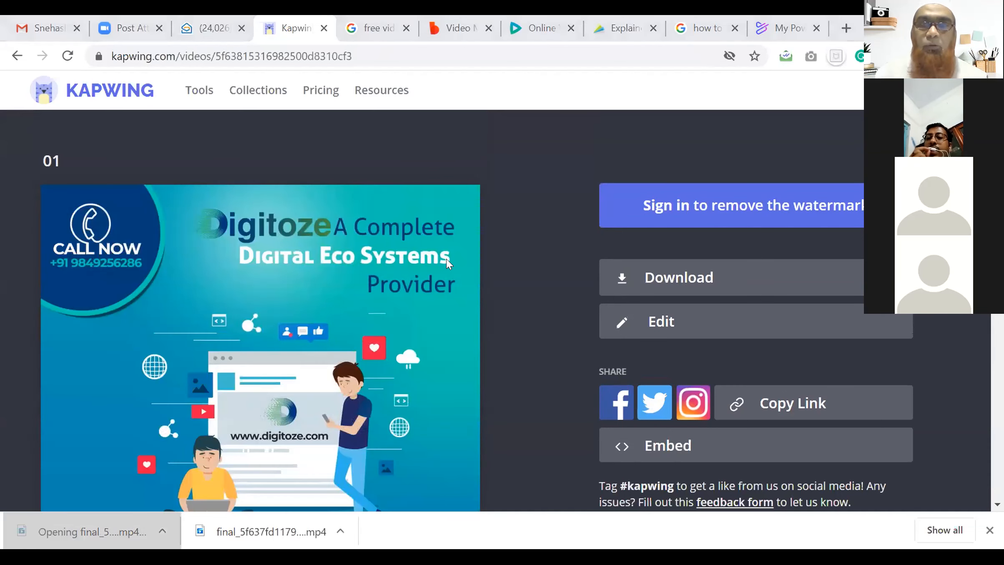
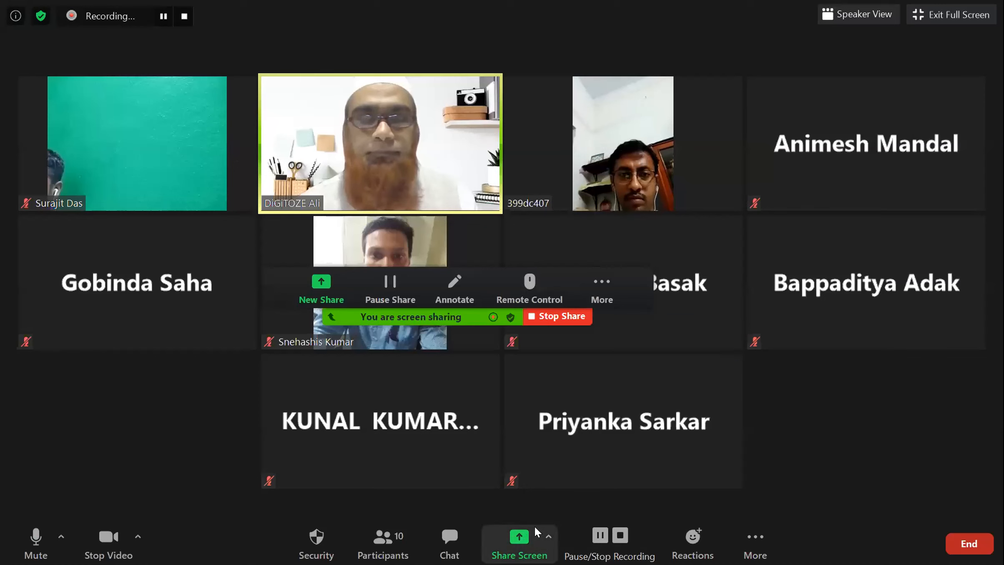
Step: Stop the current screen share in the Zoom meeting
left_click(555, 317)
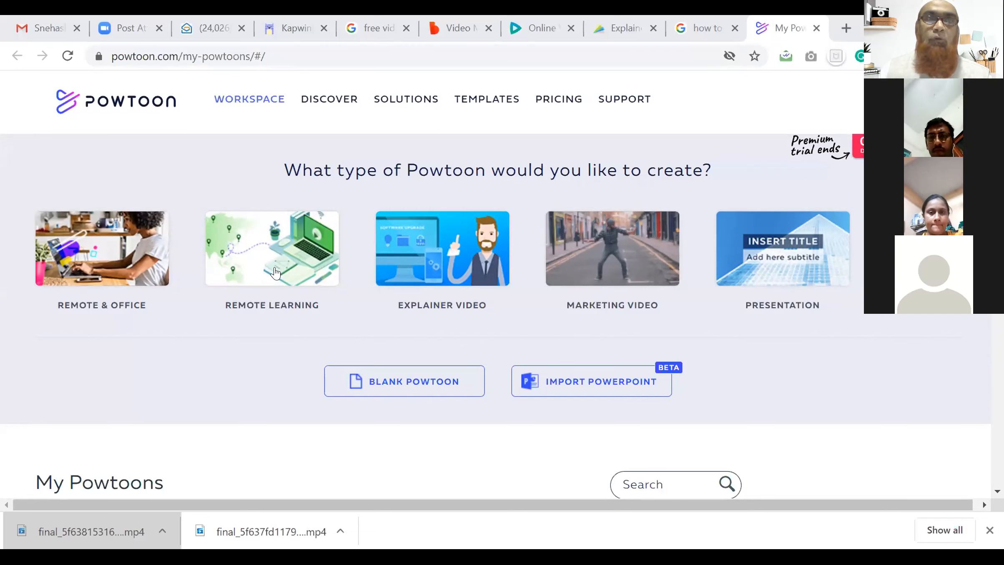
left_click_drag(188, 56, 305, 53)
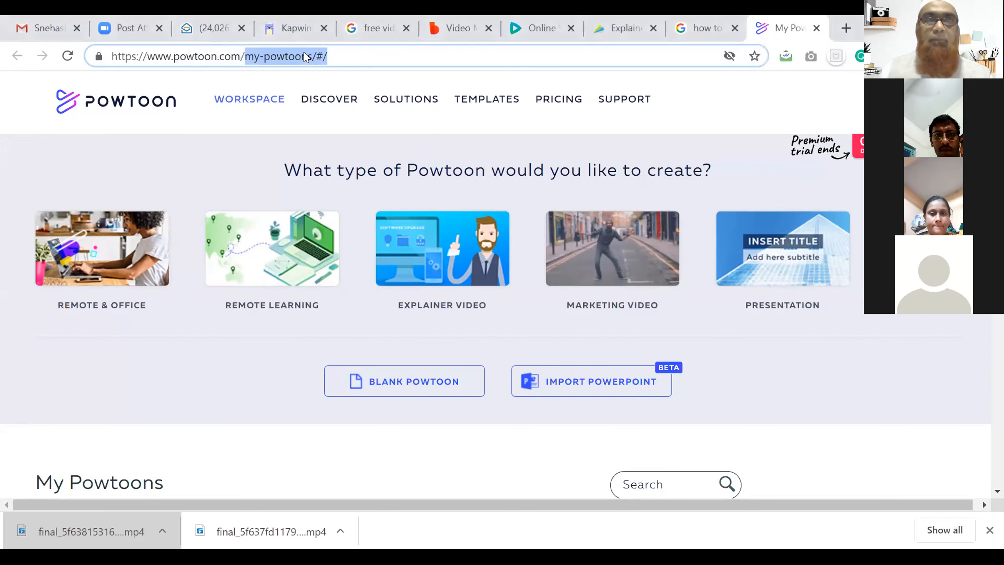
key("BackSpace")
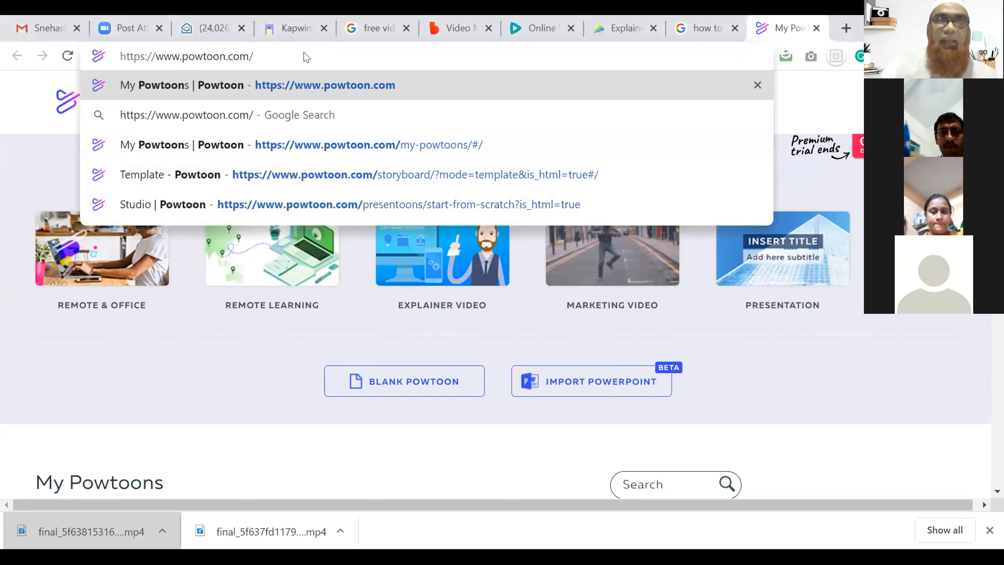
key("Return")
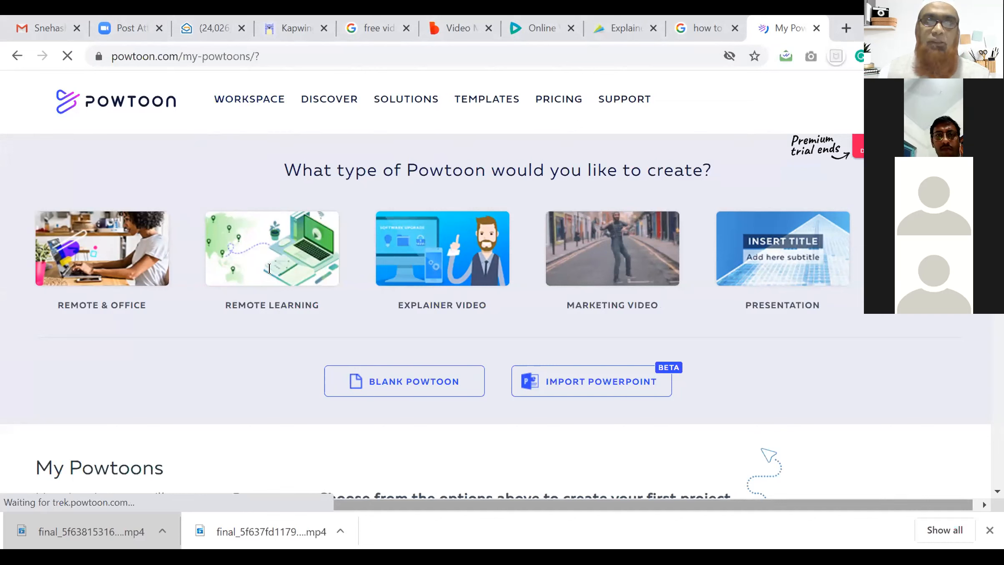
left_click(100, 381)
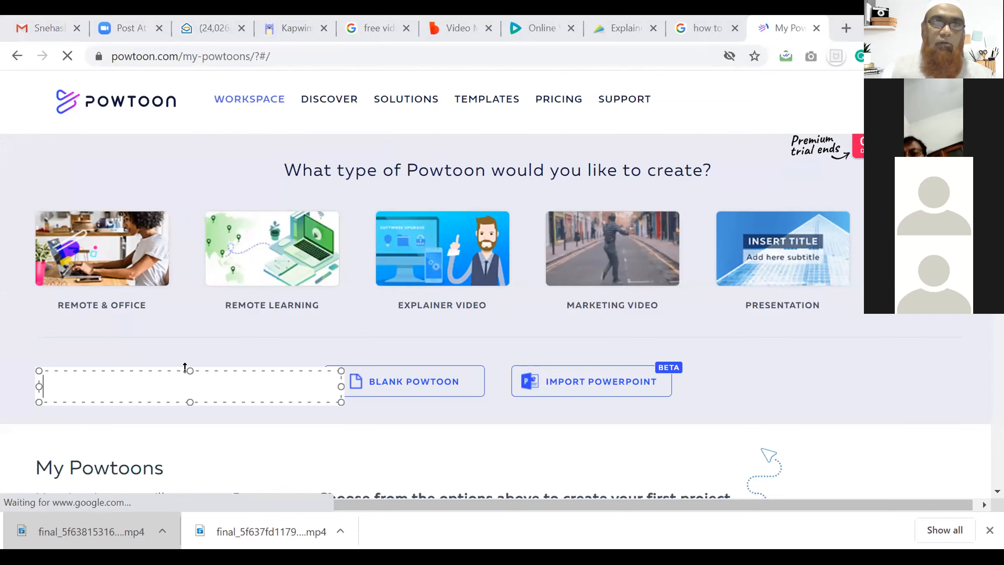
left_click_drag(186, 367, 185, 305)
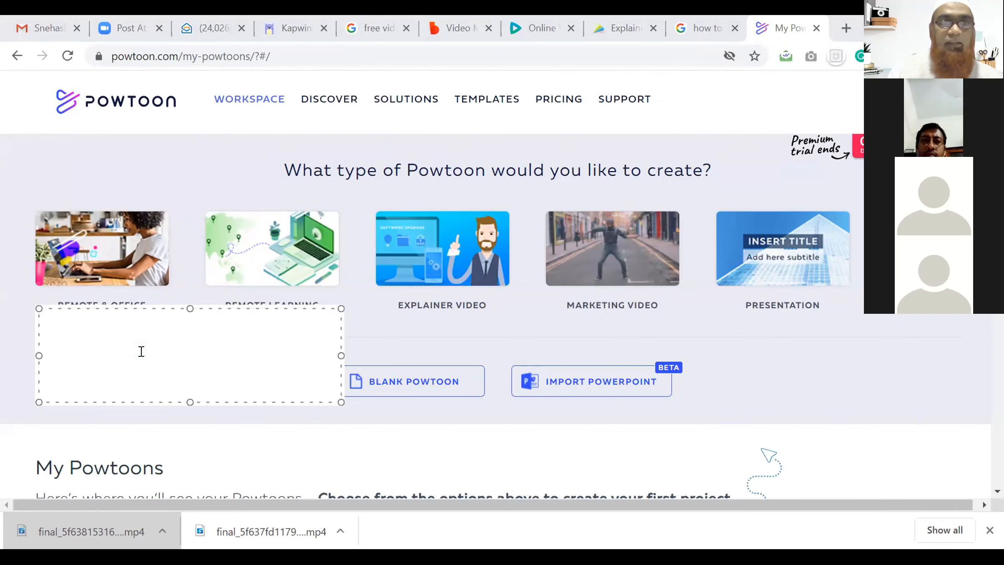
type("www.p")
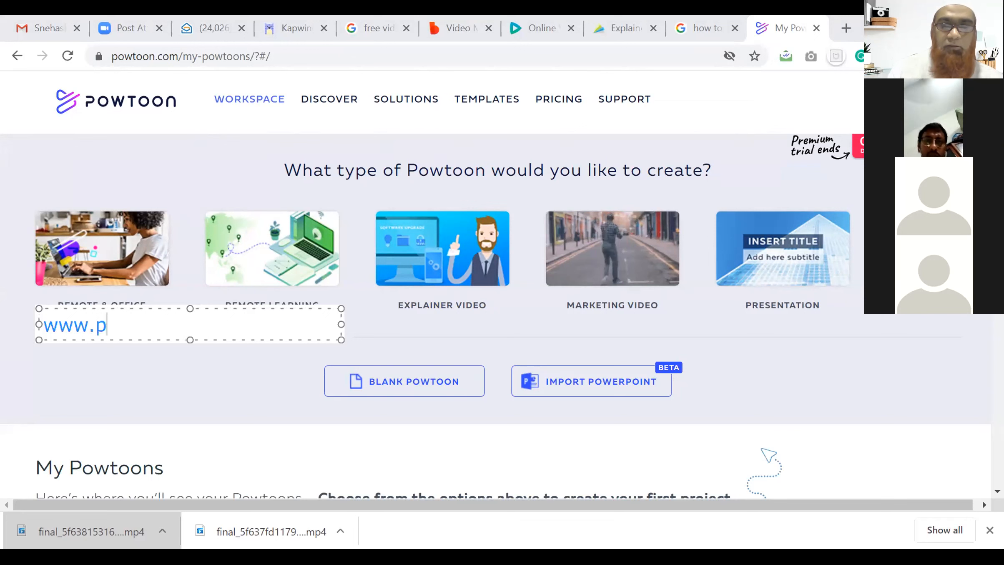
type("owtoon")
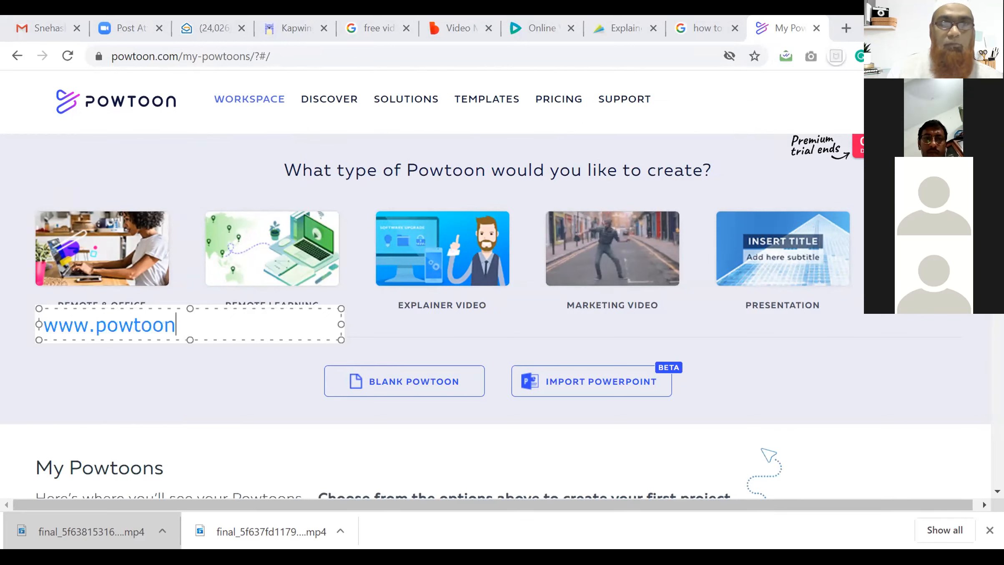
type(".com")
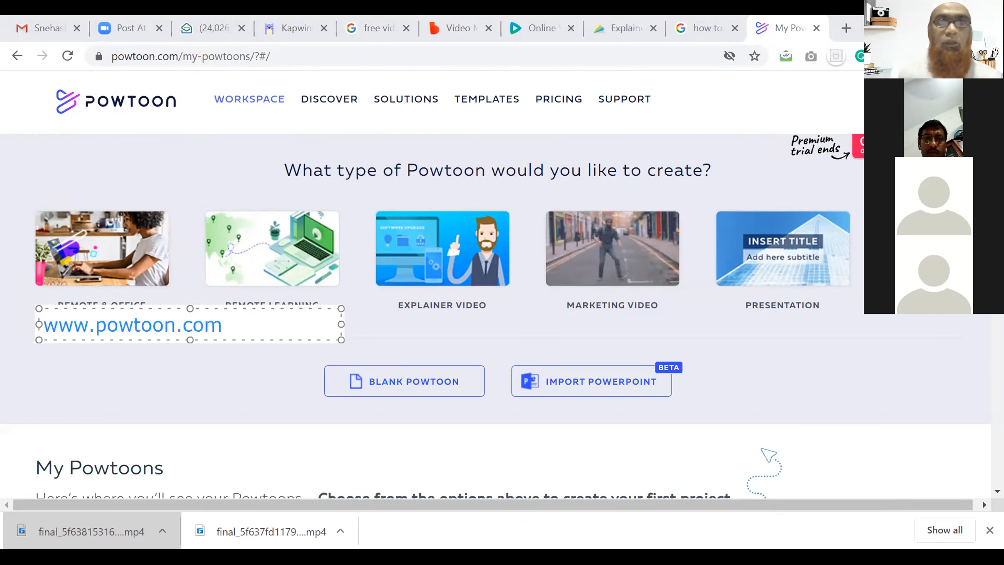
left_click_drag(223, 325, 37, 328)
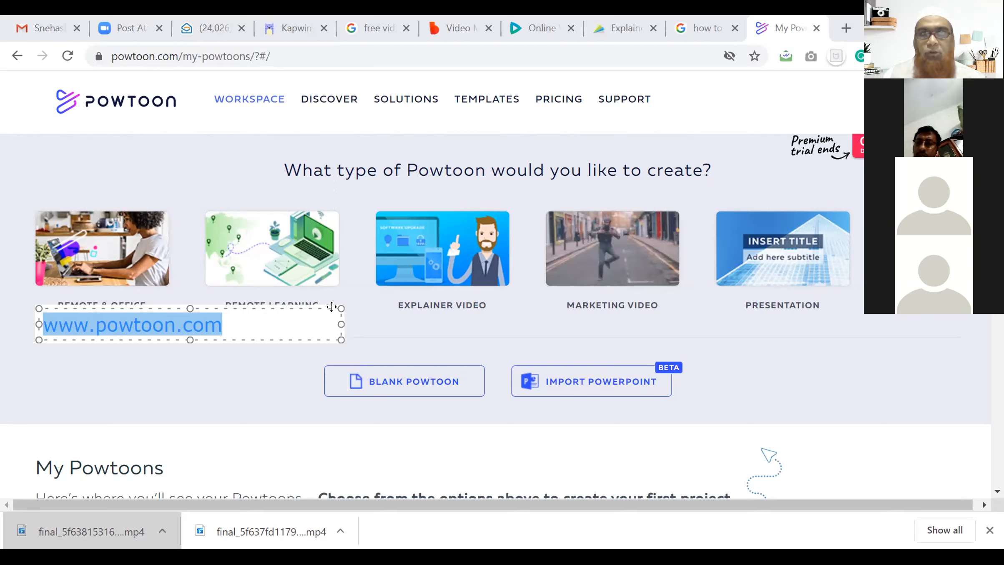
left_click_drag(332, 307, 494, 336)
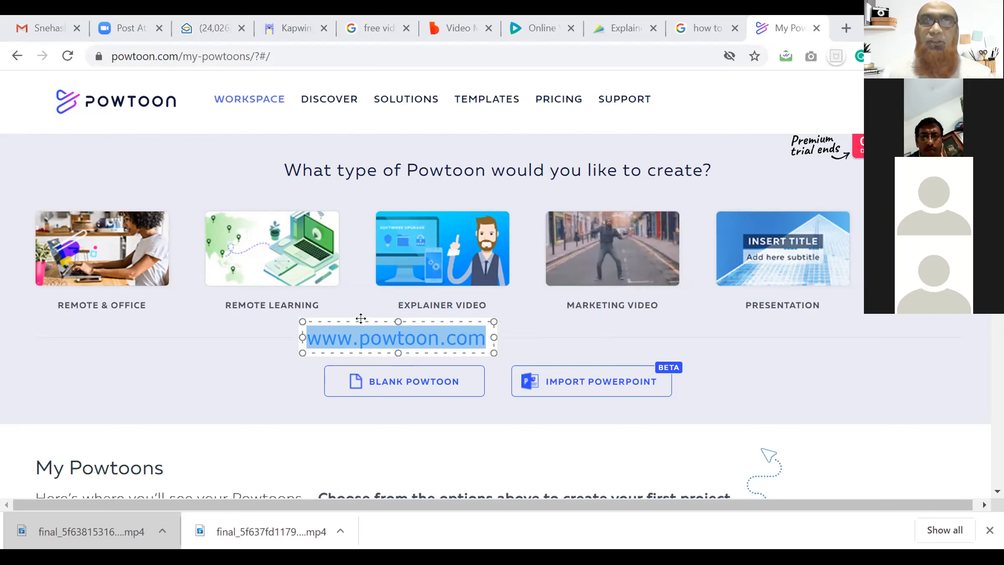
key("Delete")
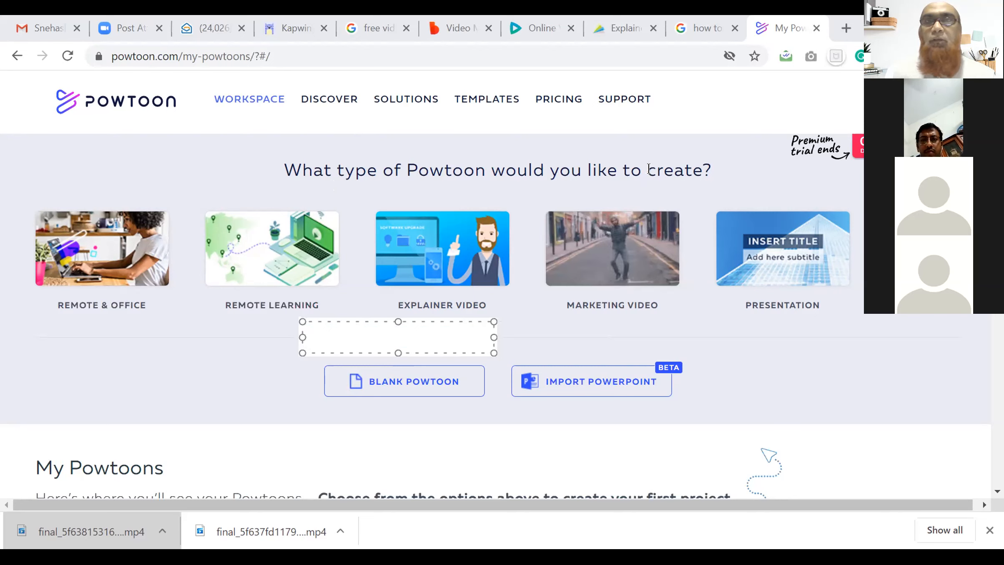
left_click(693, 166)
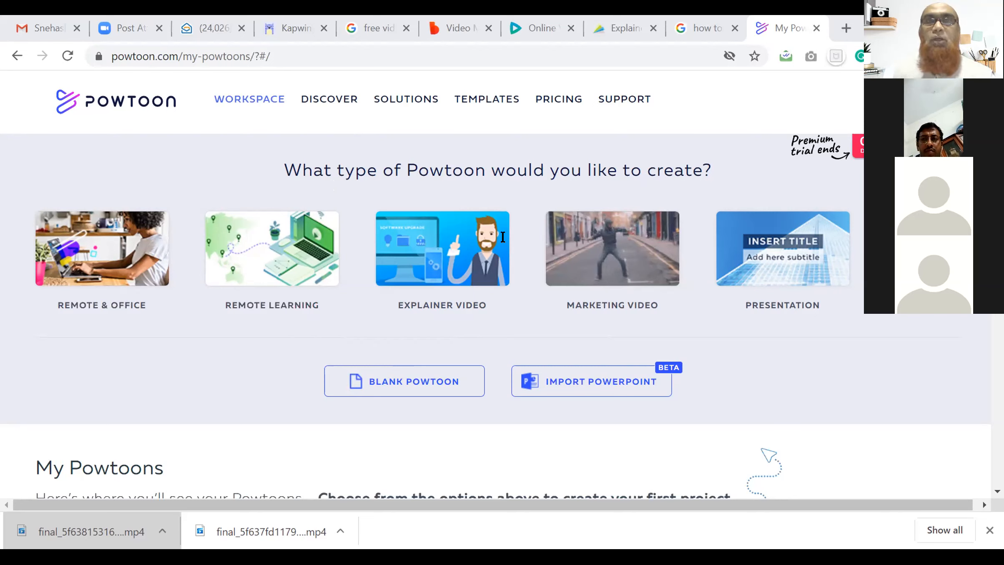
left_click(189, 57)
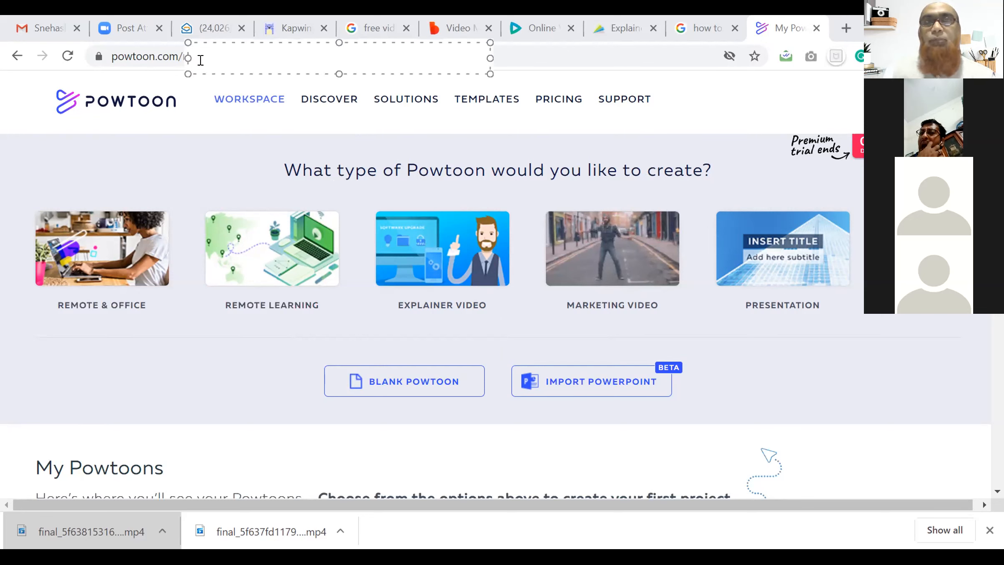
left_click(565, 111)
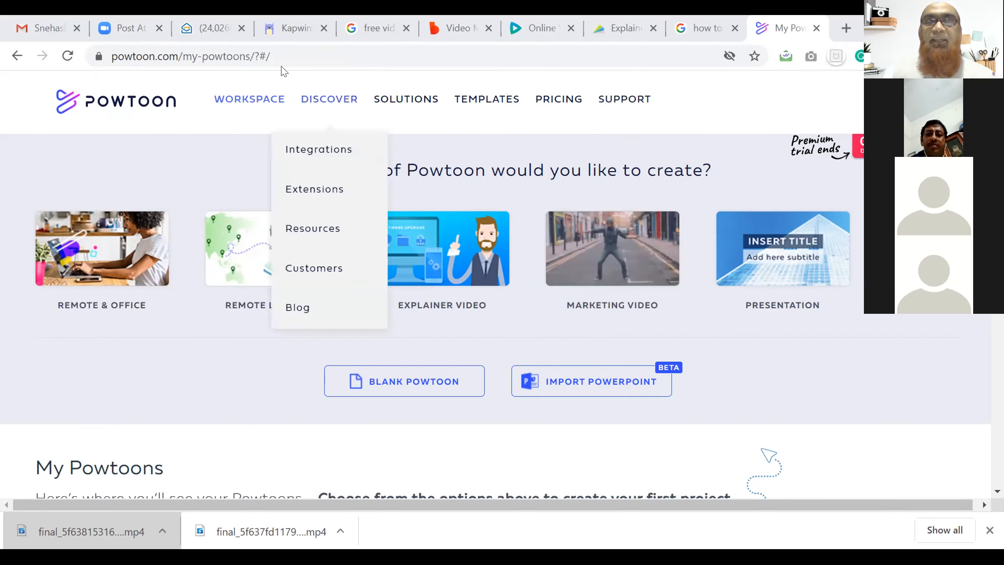
Step: Create a blank Powtoon and choose the Whiteboard look for it
mouse_move(360, 100)
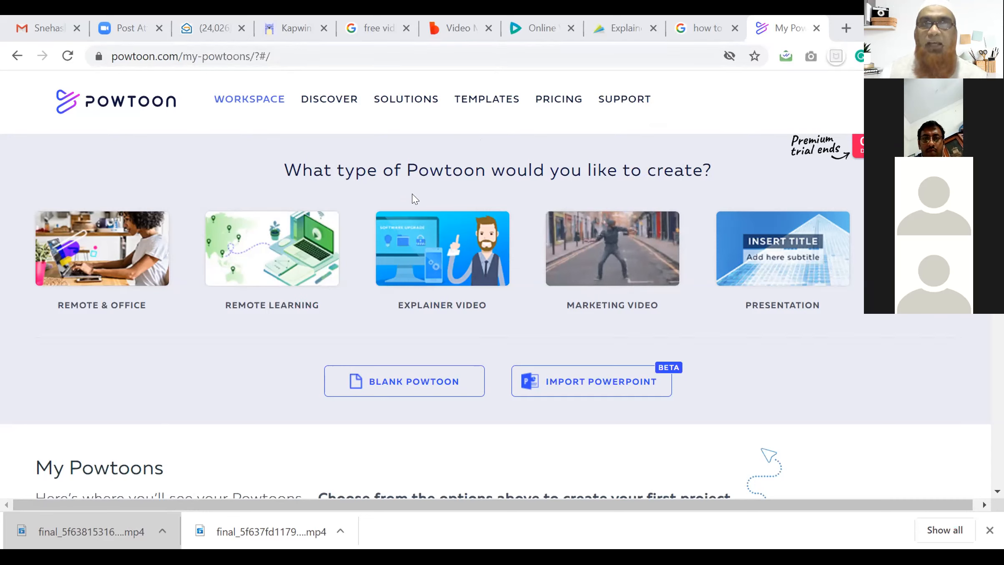
left_click(402, 390)
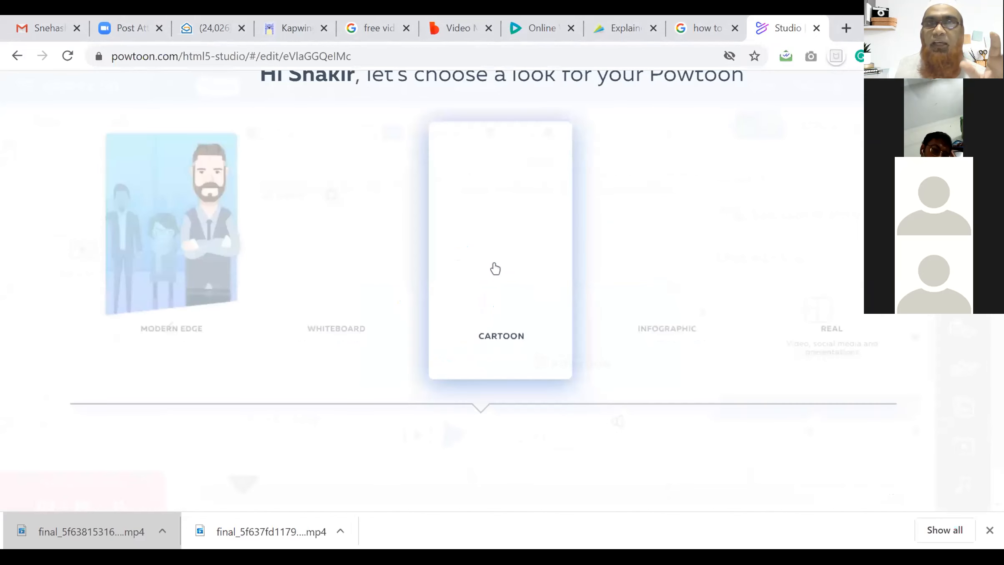
left_click(415, 131)
left_click(563, 109)
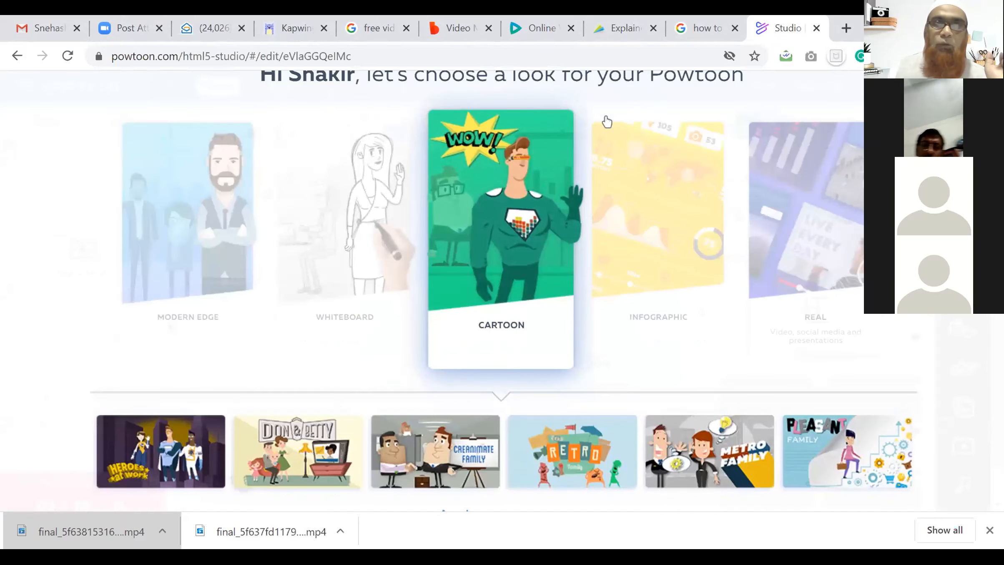
mouse_move(173, 239)
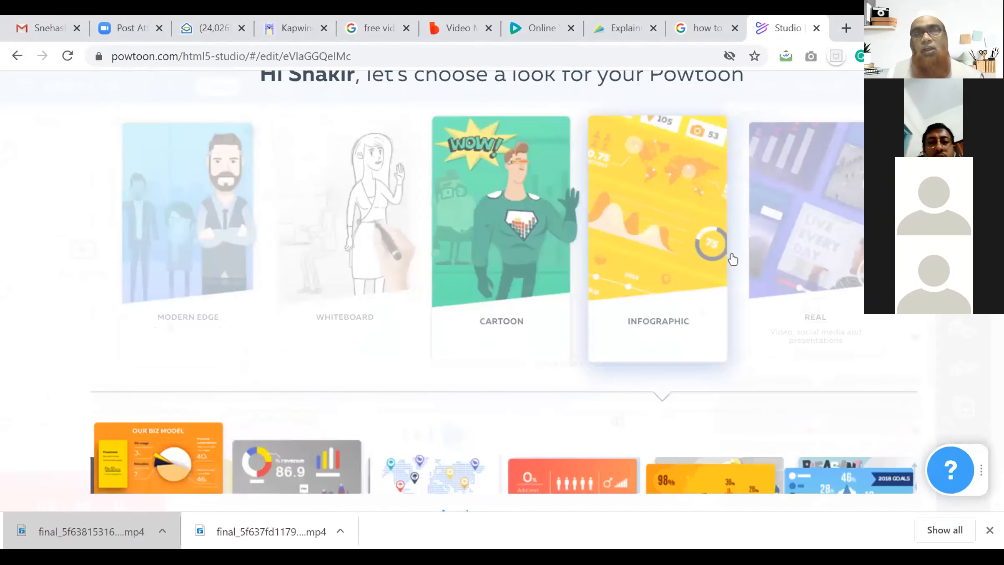
mouse_move(361, 254)
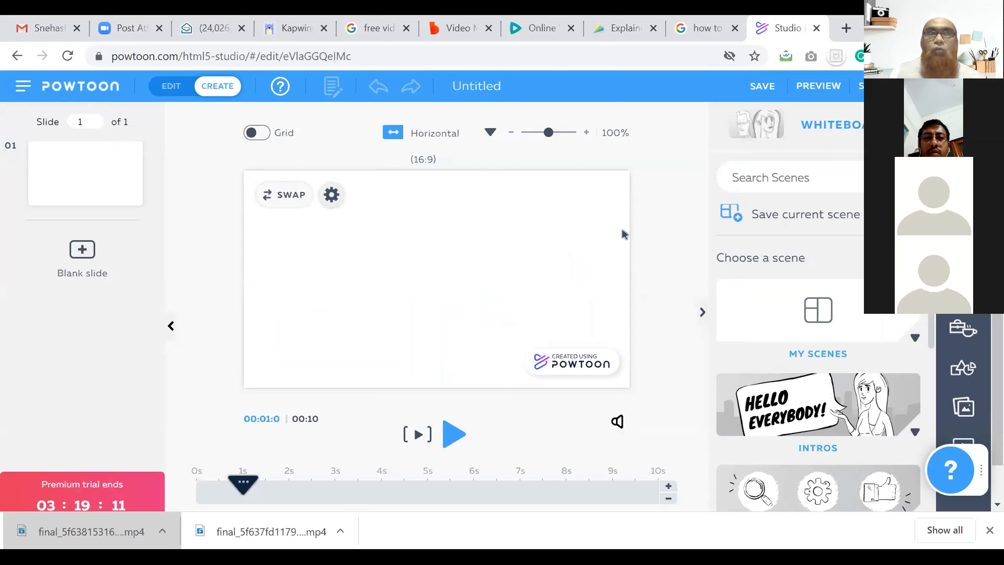
Step: Set the blank slide's background to the basic blue colour #1389E4
mouse_move(58, 176)
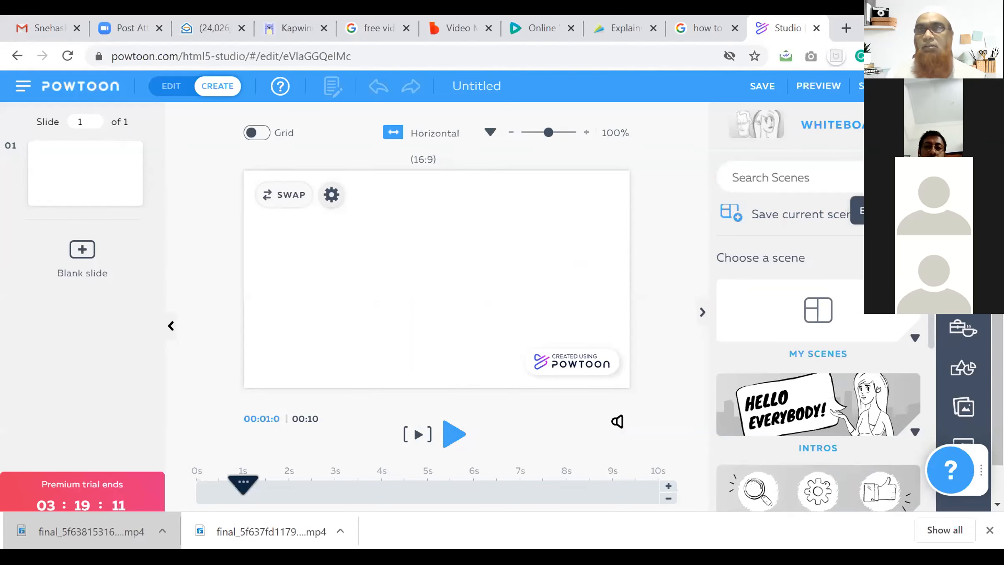
scroll(502, 292, "down", 1)
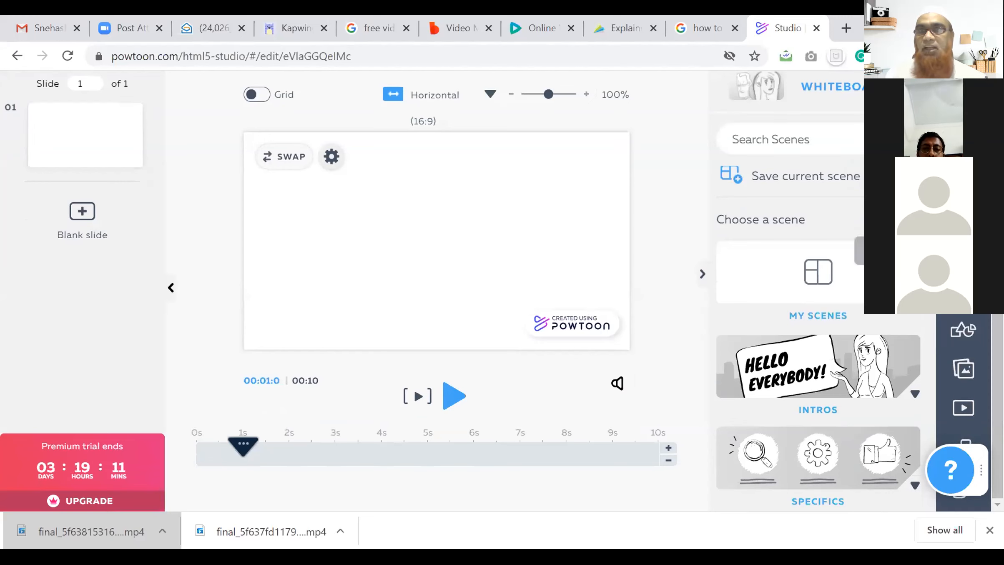
scroll(502, 292, "up", 1)
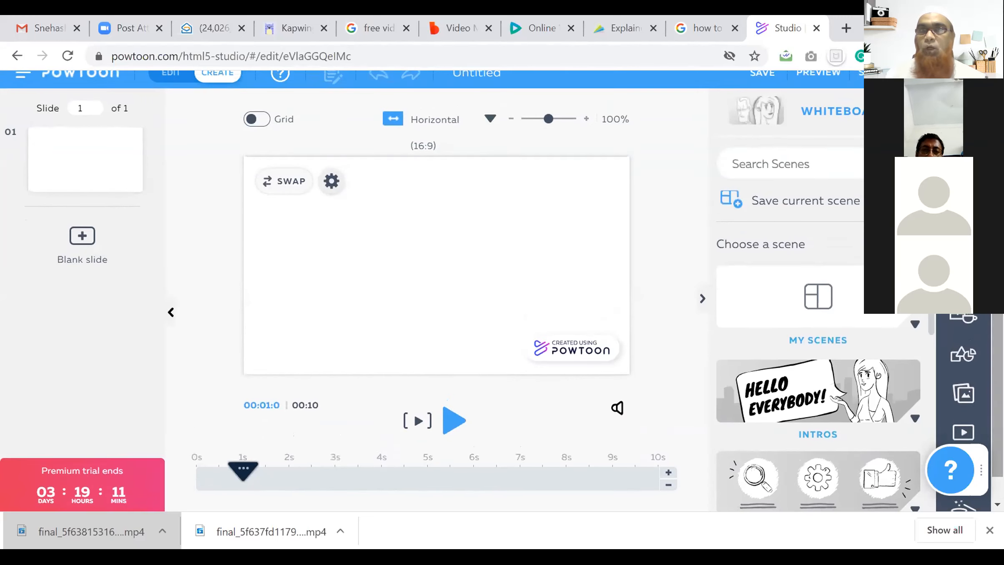
left_click(963, 197)
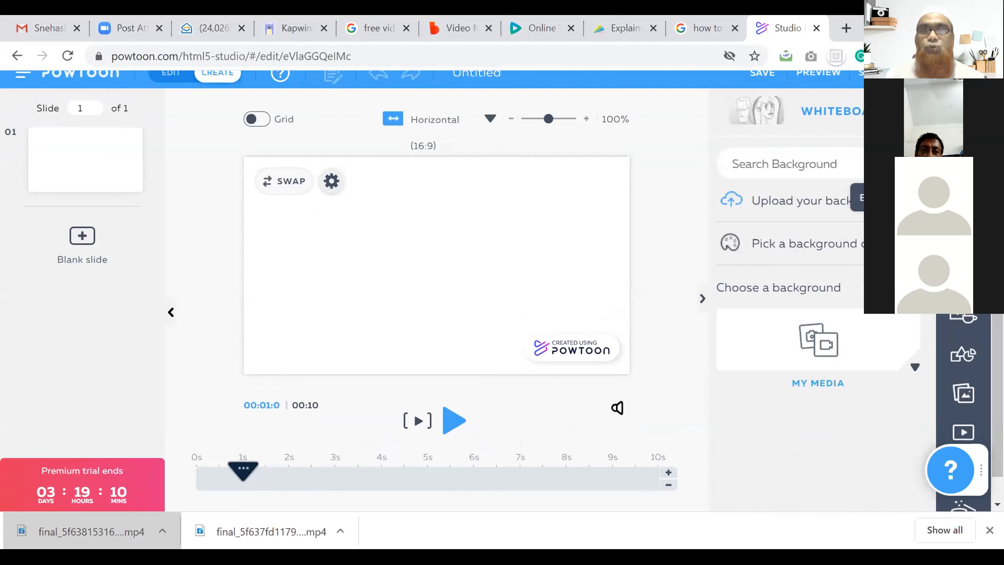
left_click(794, 248)
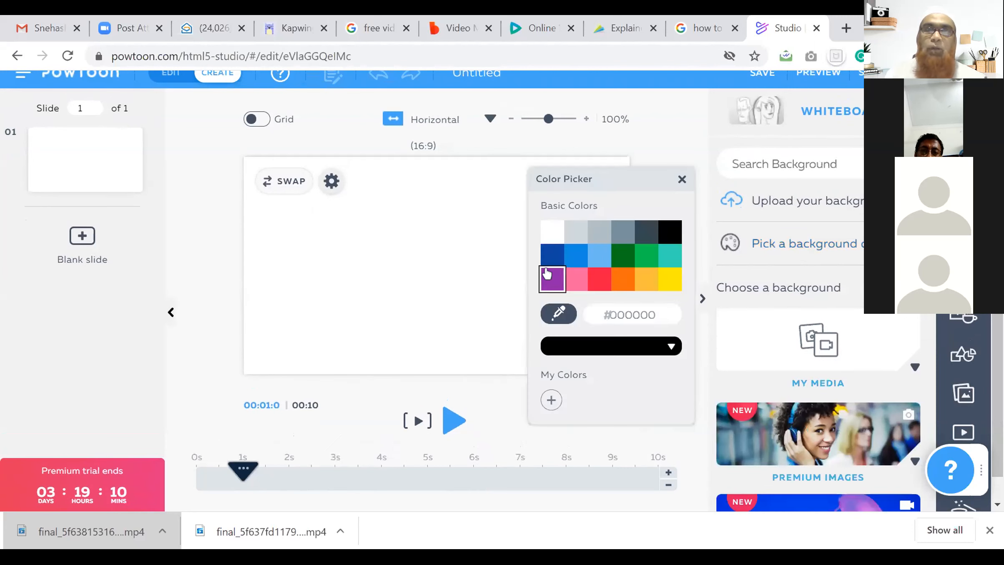
left_click(576, 256)
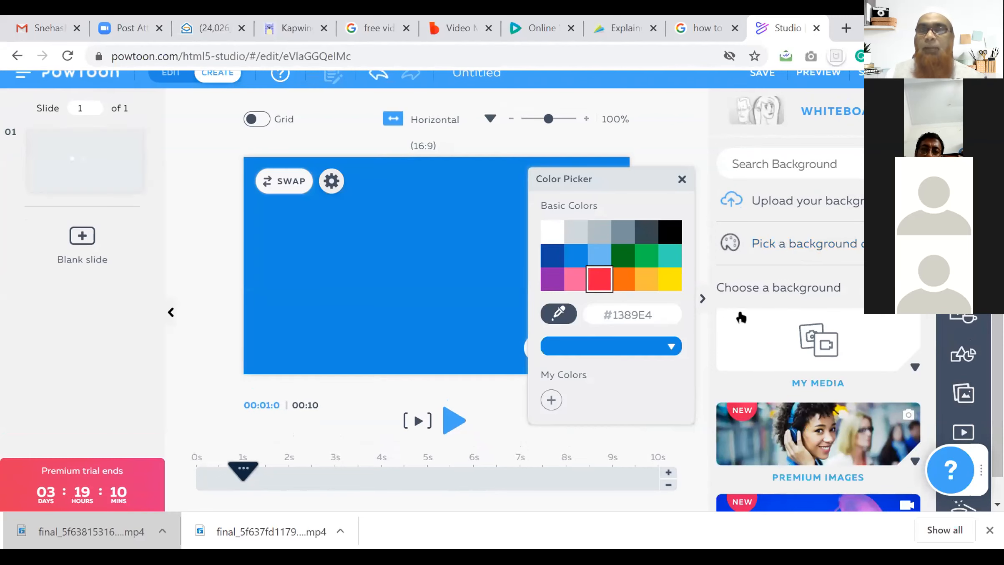
Step: Apply the teal diagonal design from the Color Backgrounds collection to the slide and look through the other designs in that collection
scroll(816, 307, "down", 7)
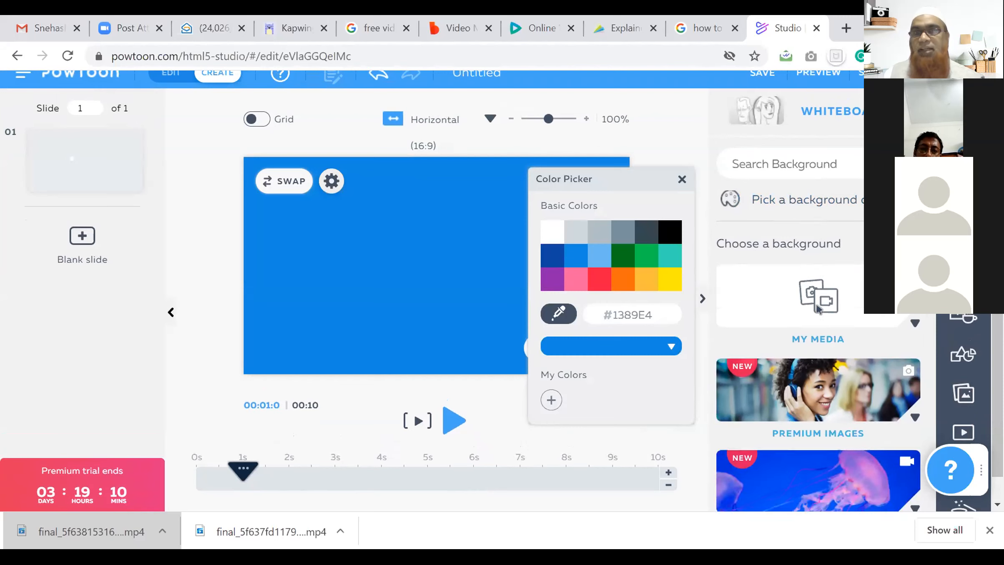
scroll(816, 311, "down", 4)
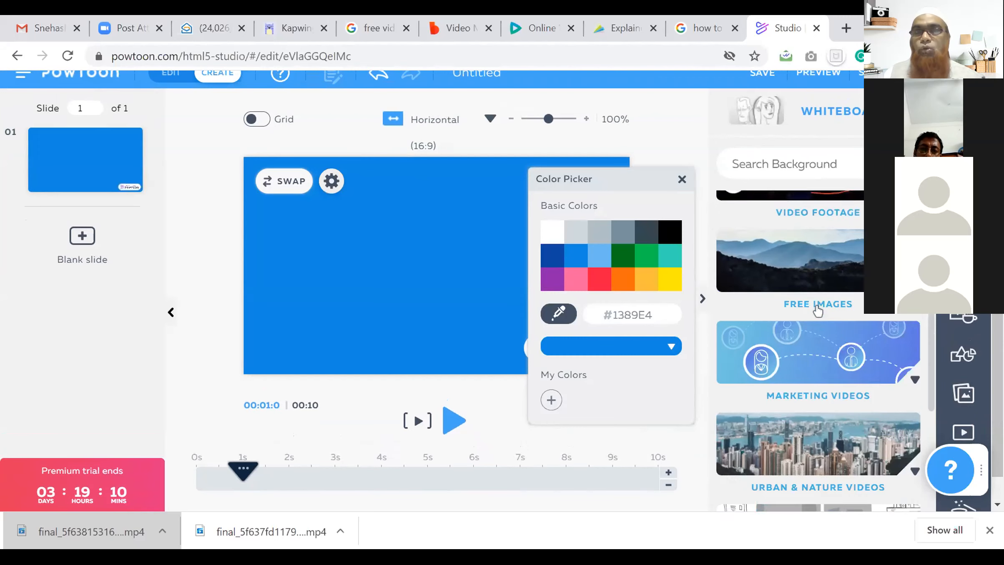
scroll(818, 311, "down", 5)
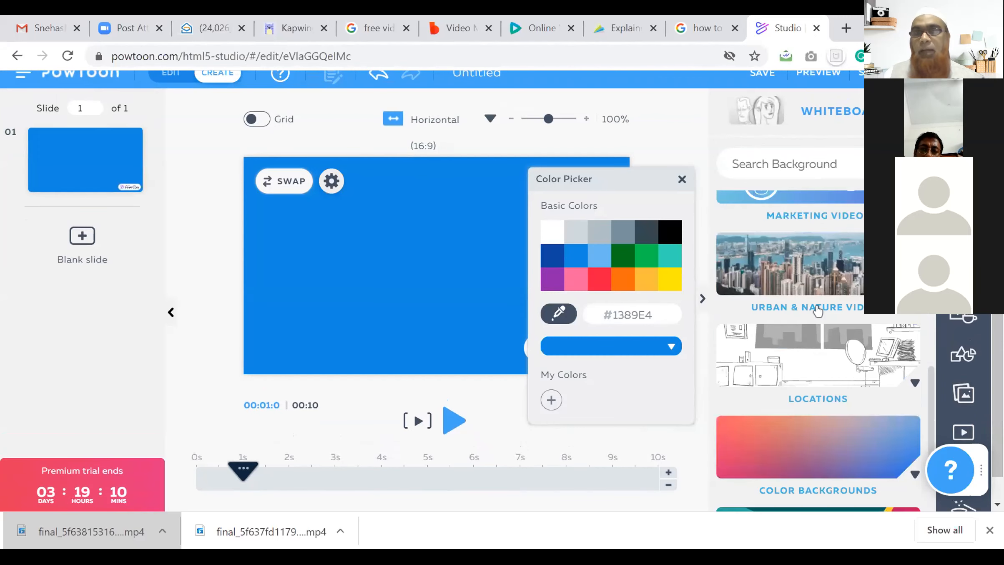
scroll(817, 308, "down", 2)
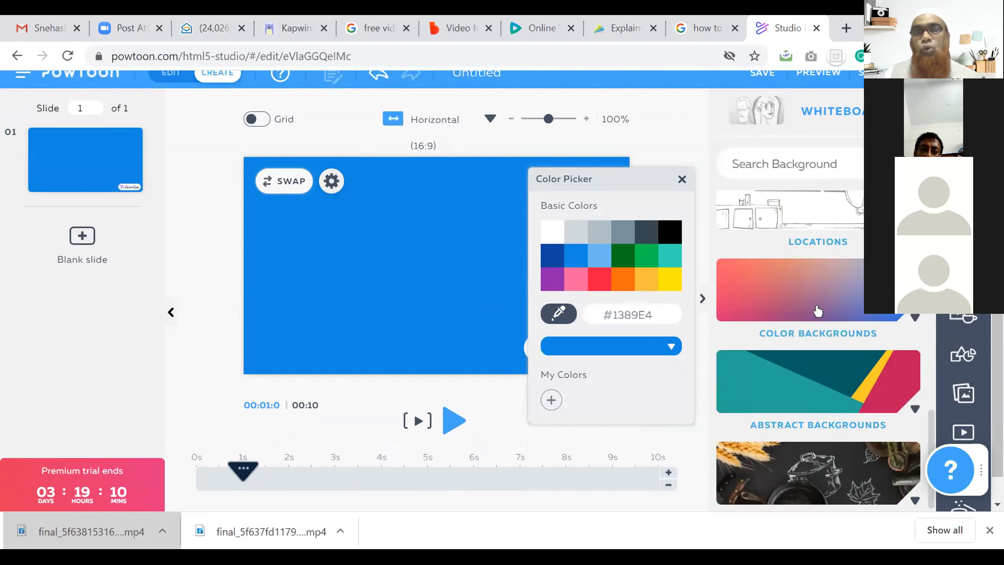
left_click(816, 302)
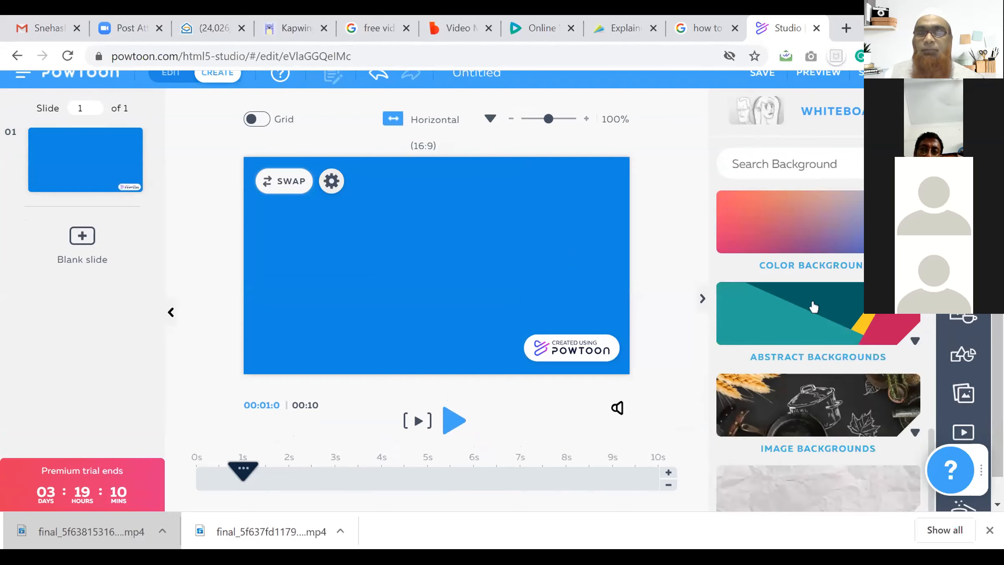
left_click(808, 228)
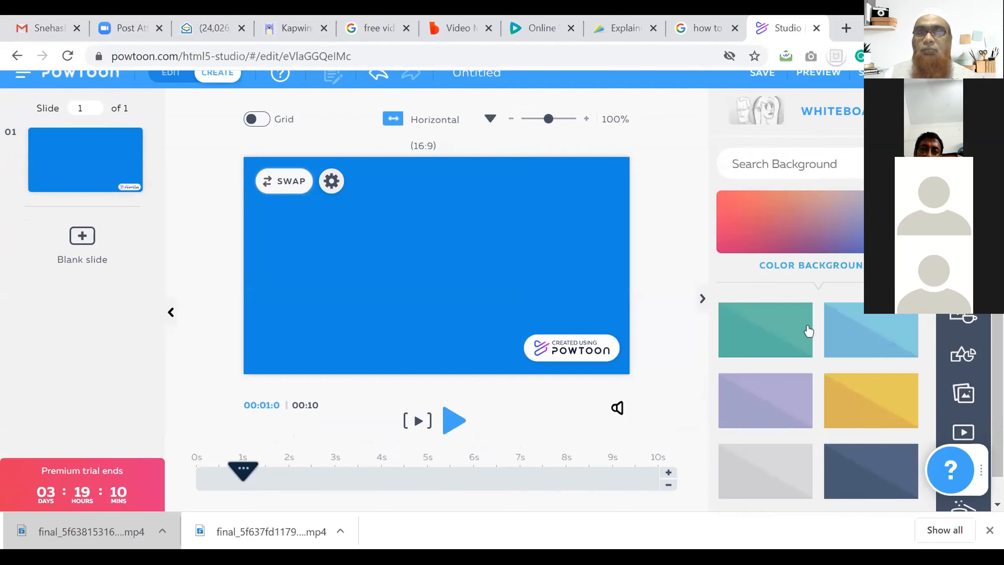
left_click(787, 335)
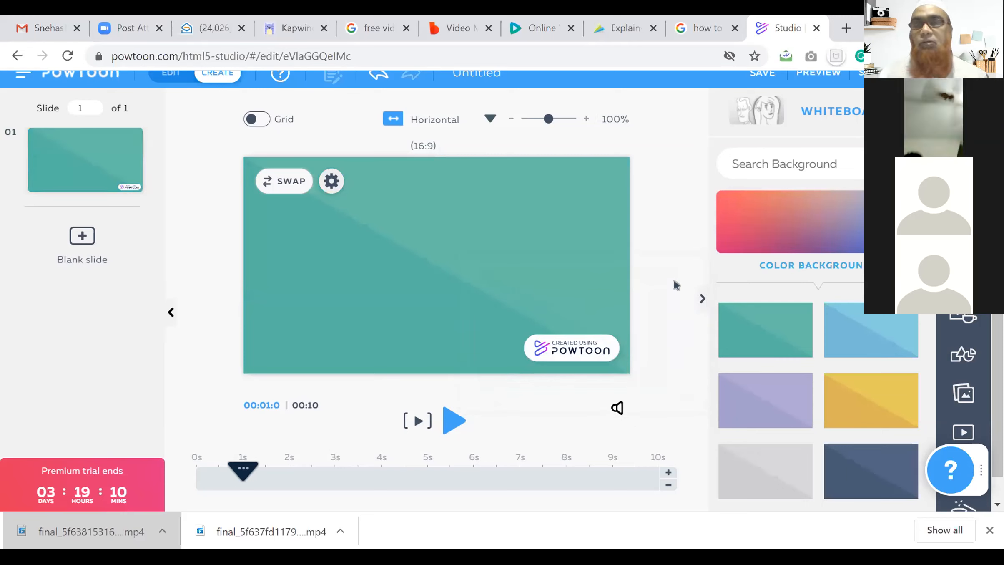
scroll(857, 329, "down", 6)
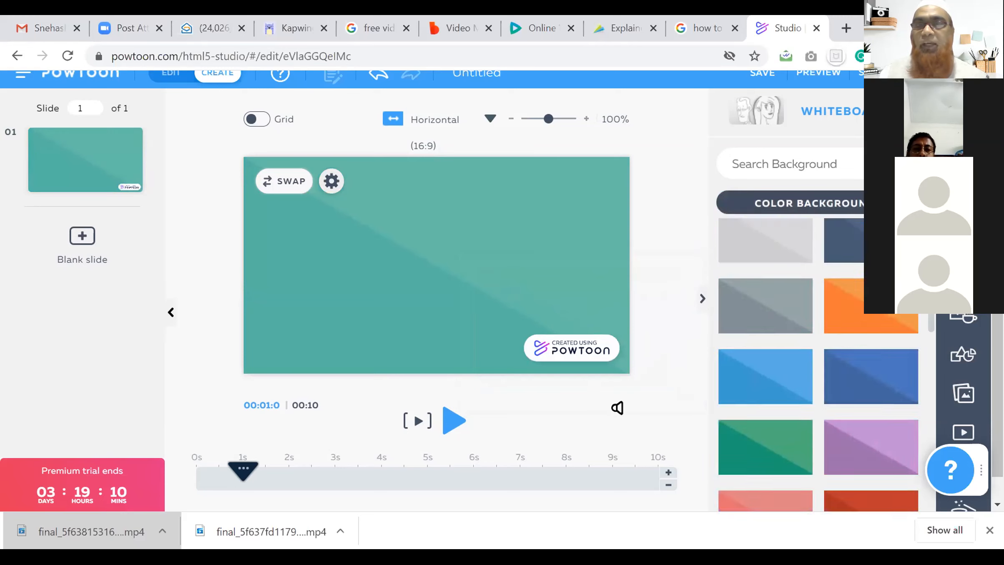
scroll(860, 334, "down", 5)
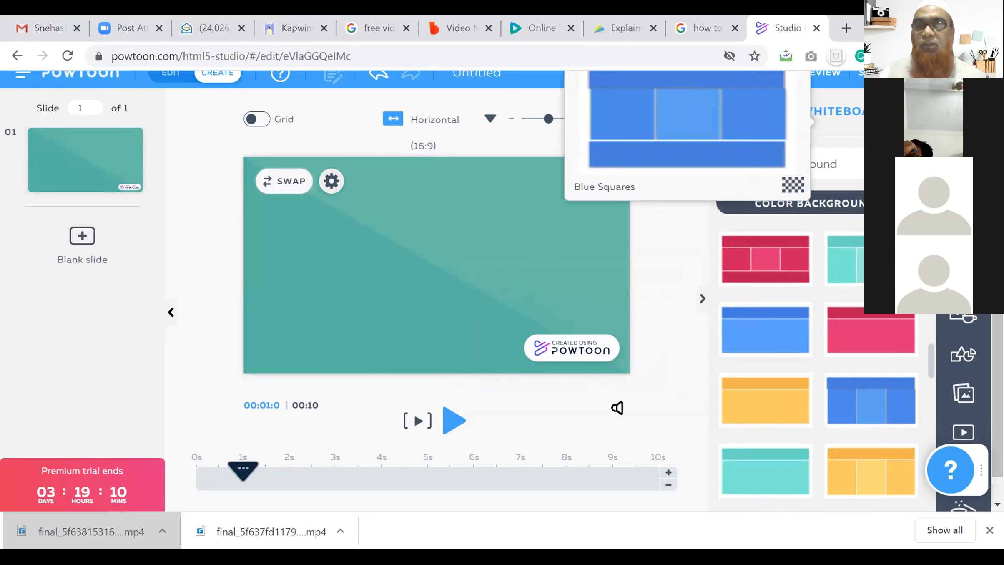
scroll(817, 363, "down", 4)
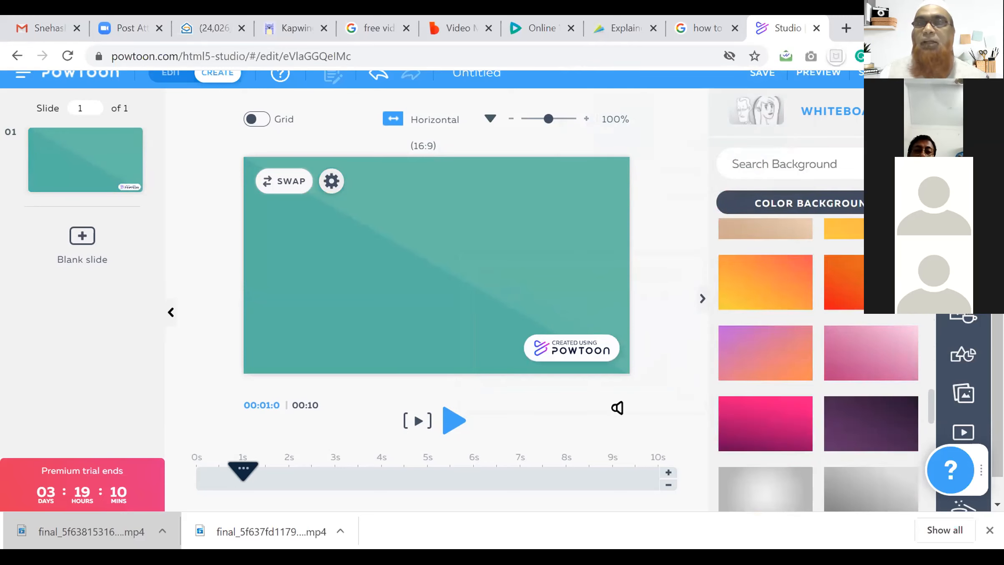
left_click(893, 203)
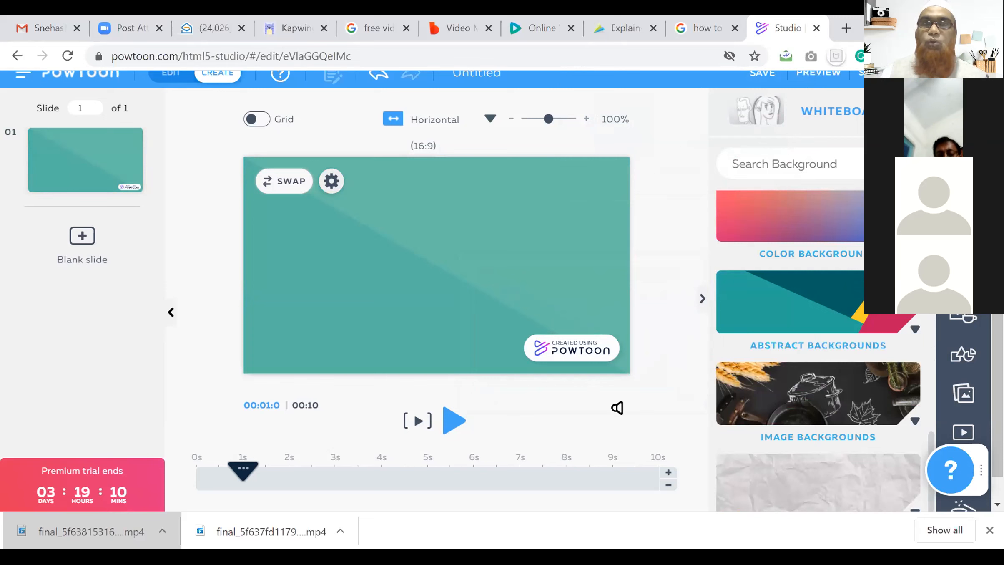
Step: Add a title reading "Welcome To My Den" to the slide and widen its box so the text fits on one line
left_click(964, 237)
left_click(823, 211)
double_click(391, 260)
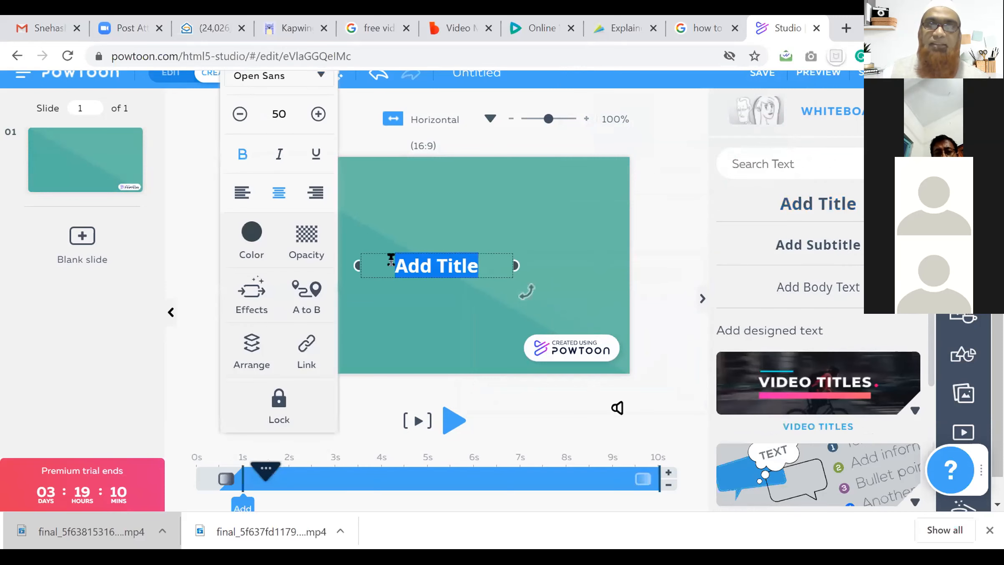
double_click(391, 260)
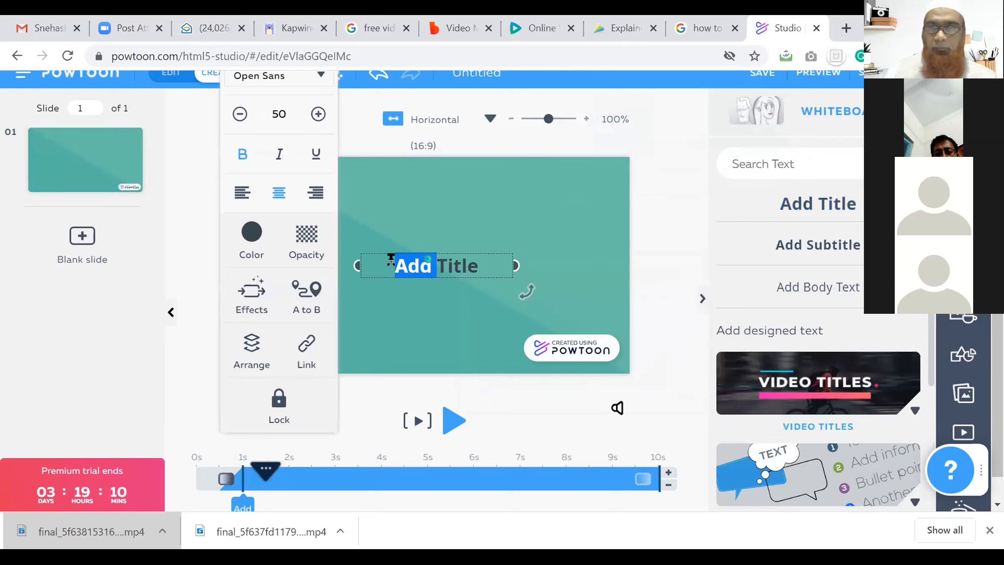
key("shift+Right")
key("shift+Right")
key("shift+Right")
key("shift+Right")
key("shift+Right")
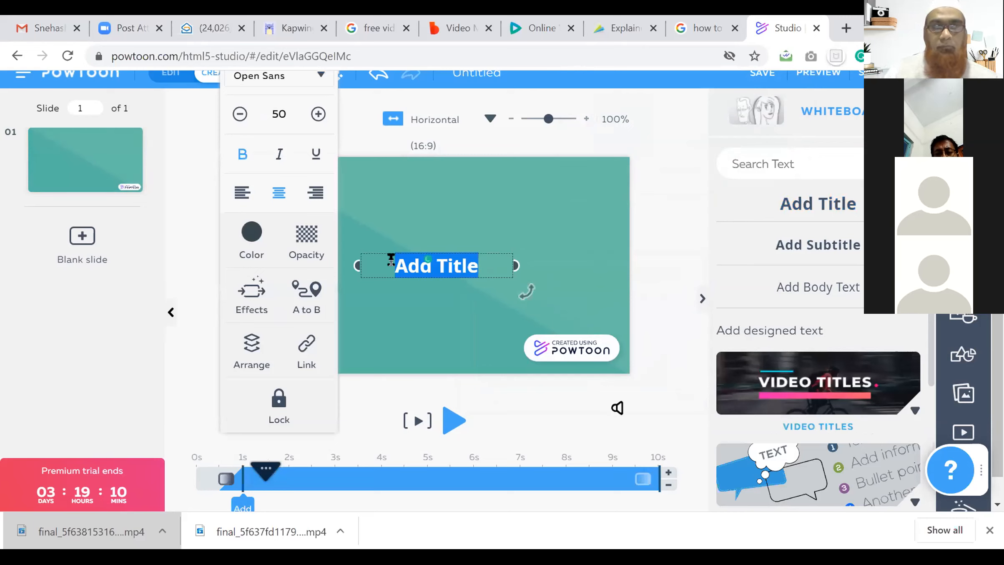
type("Welcome")
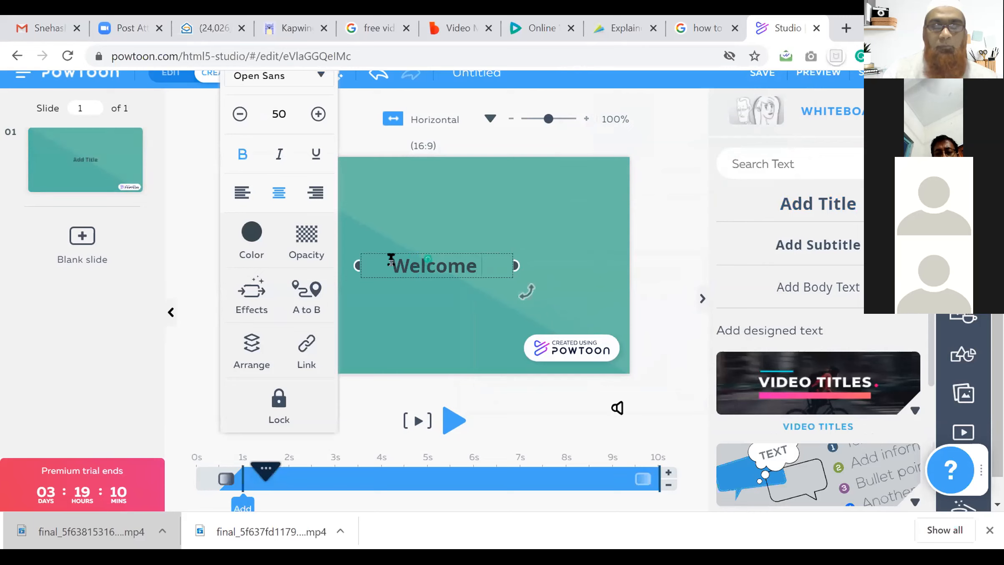
type(" To My Den")
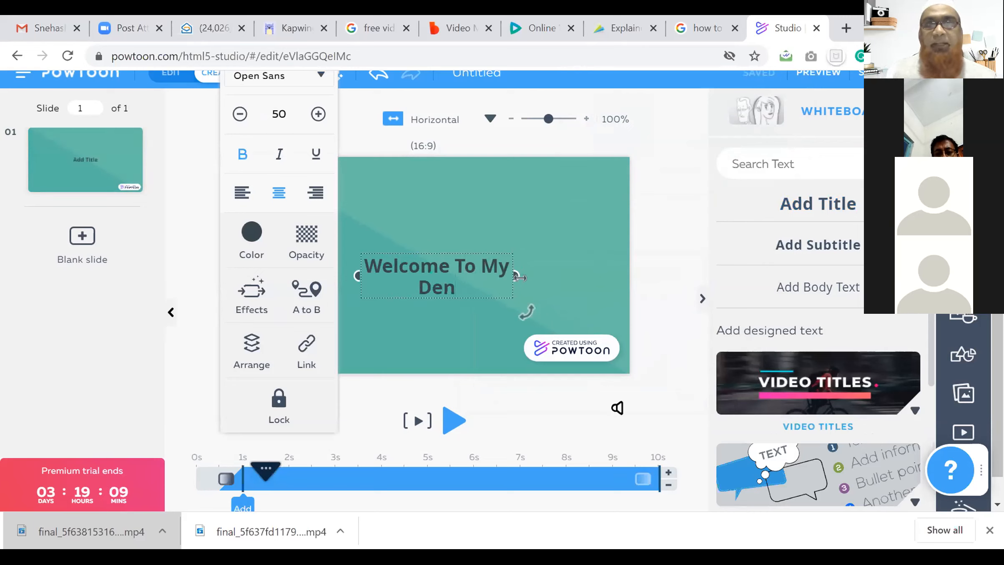
left_click_drag(512, 274, 598, 275)
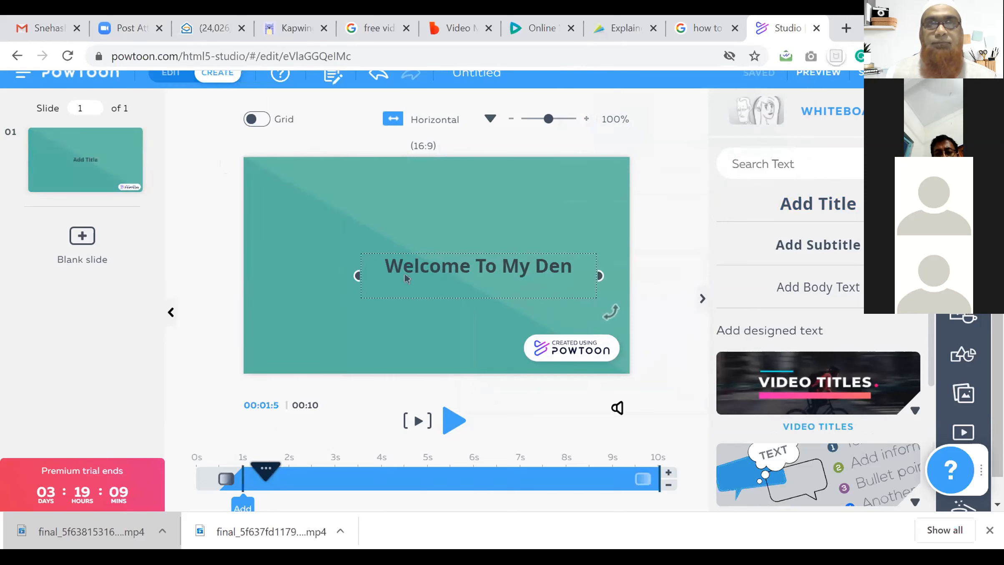
Step: Move the title to the upper middle of the slide and set its font size to 61
left_click_drag(396, 261, 361, 226)
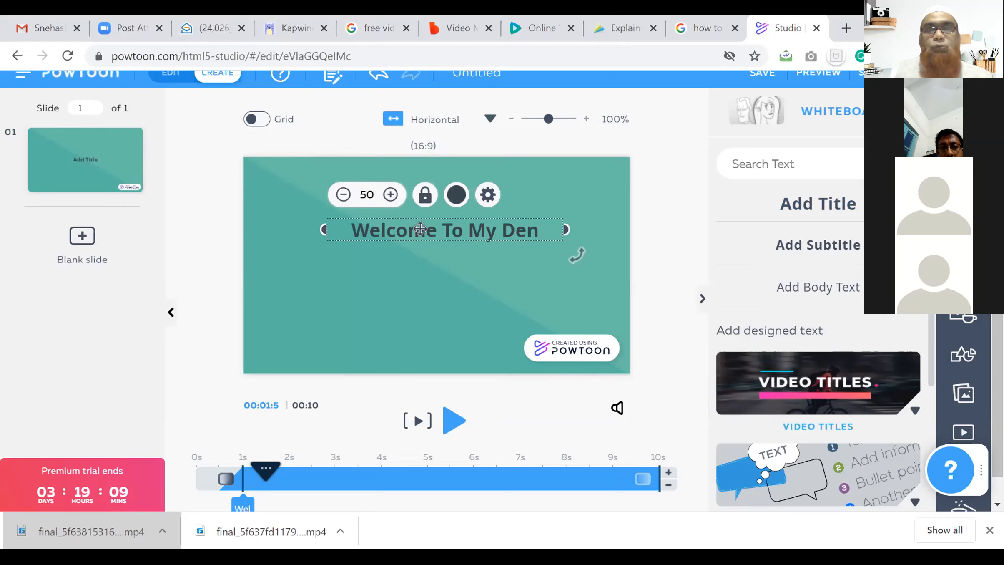
left_click(390, 195)
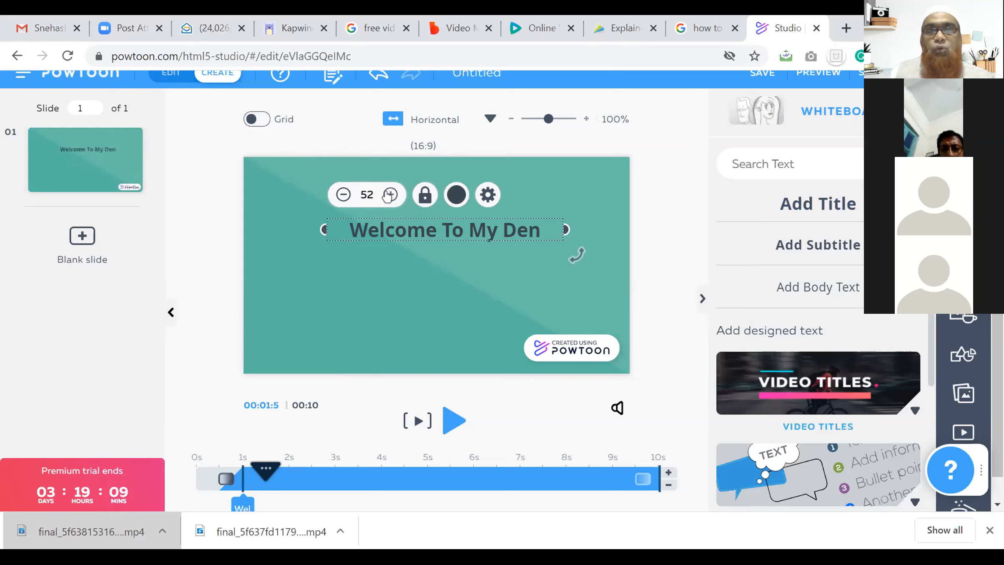
left_click(390, 194)
left_click(390, 194)
left_click(390, 195)
left_click(390, 195)
left_click(390, 194)
left_click(390, 195)
left_click(390, 194)
left_click(390, 194)
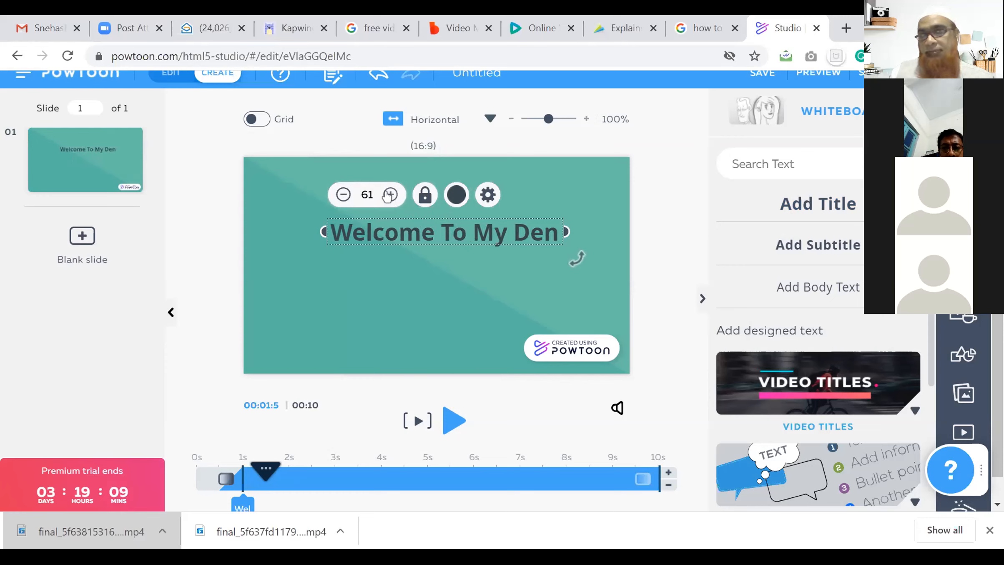
Step: Set the title's text colour to the basic red #FF1844
double_click(390, 230)
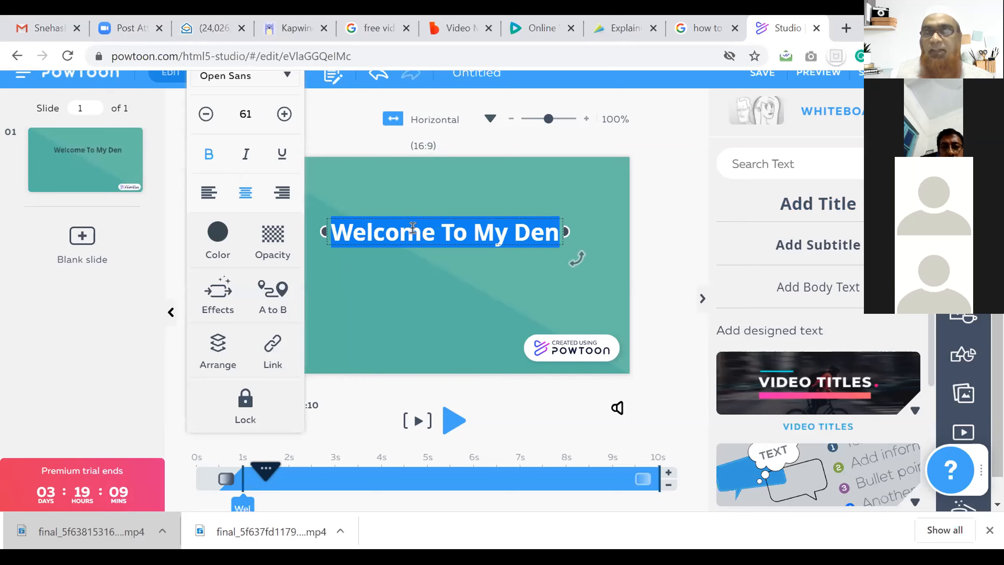
left_click(220, 237)
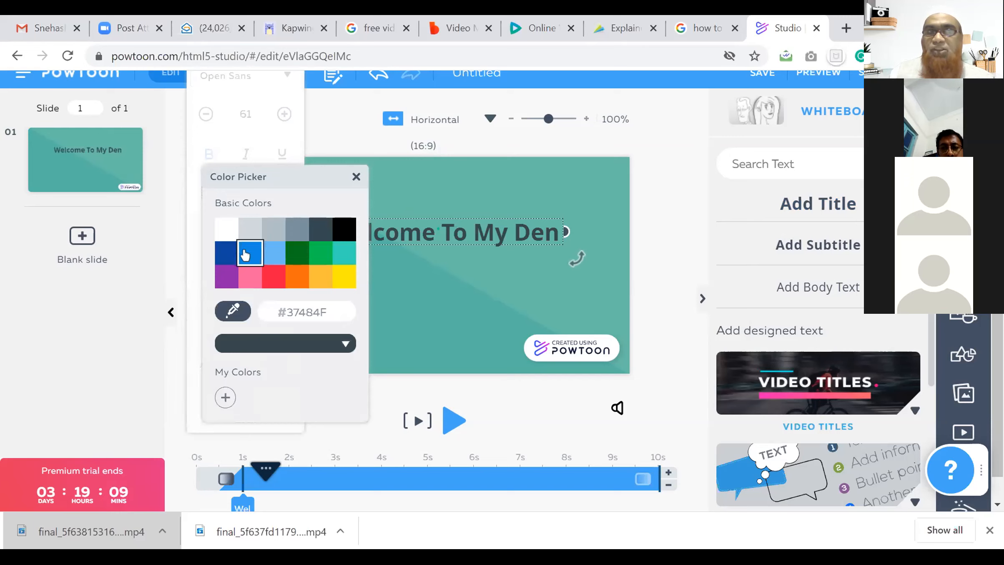
left_click(246, 255)
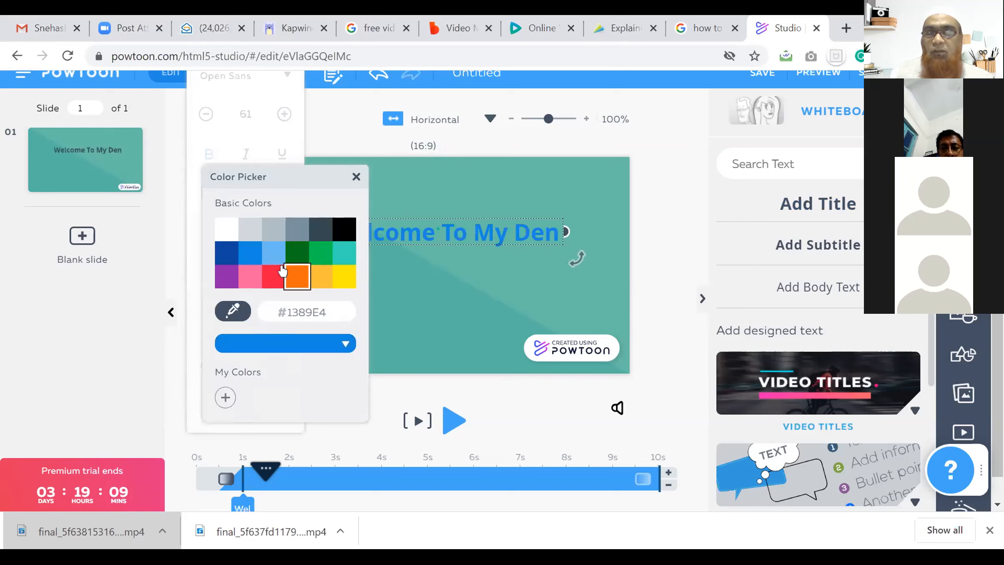
left_click(274, 276)
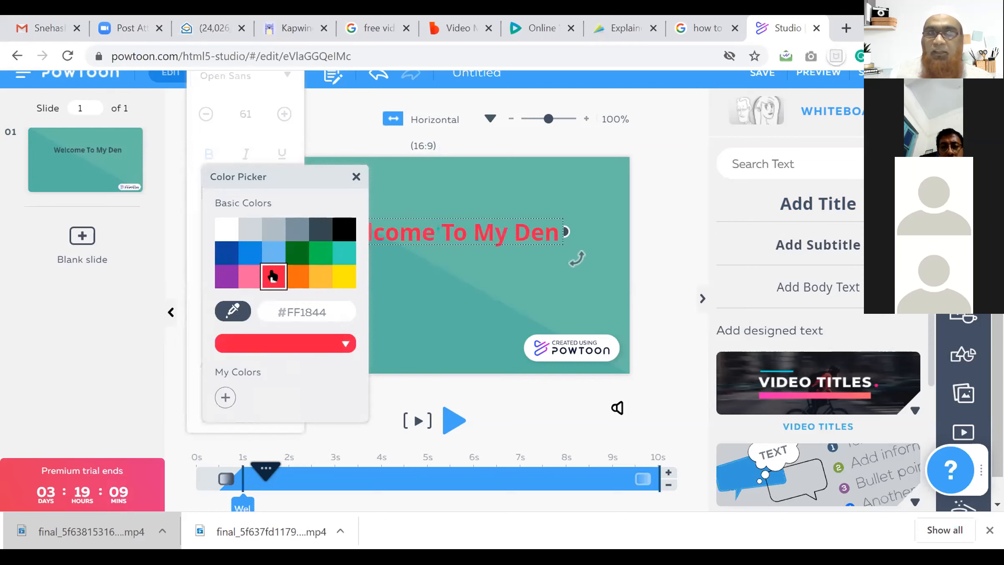
left_click(403, 303)
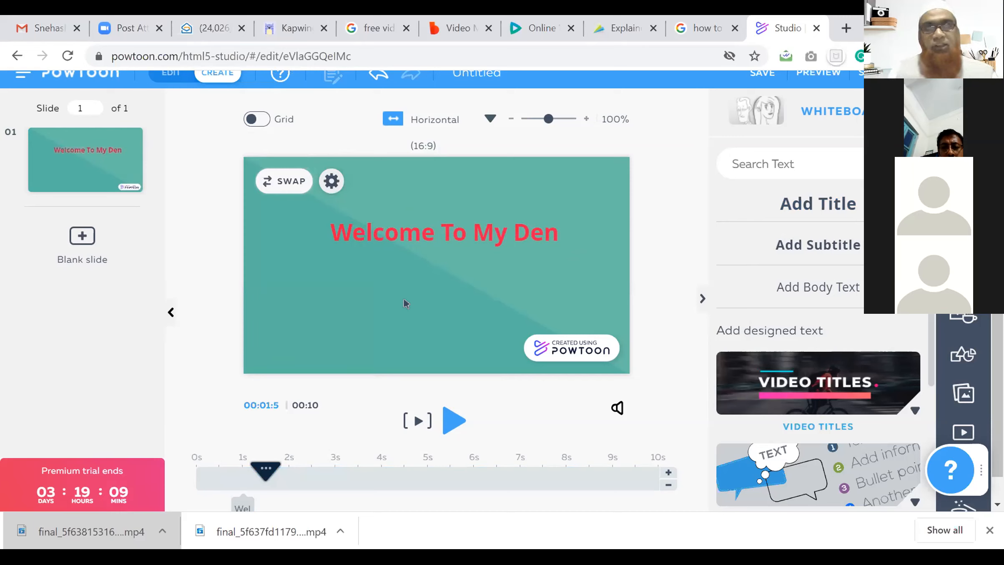
Step: Apply the Write text effect as the title's enter effect and play the slide to preview it
left_click(425, 232)
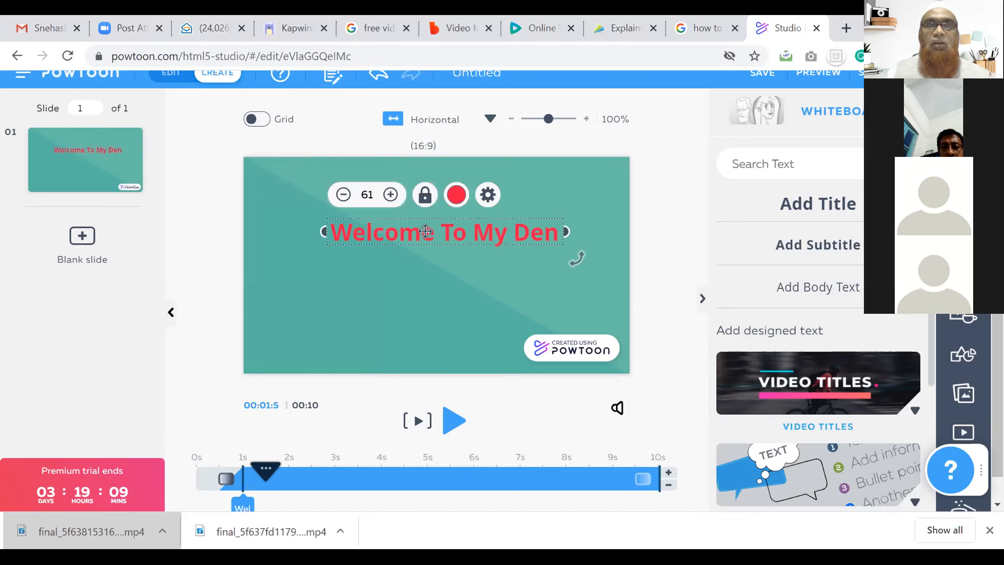
left_click(488, 195)
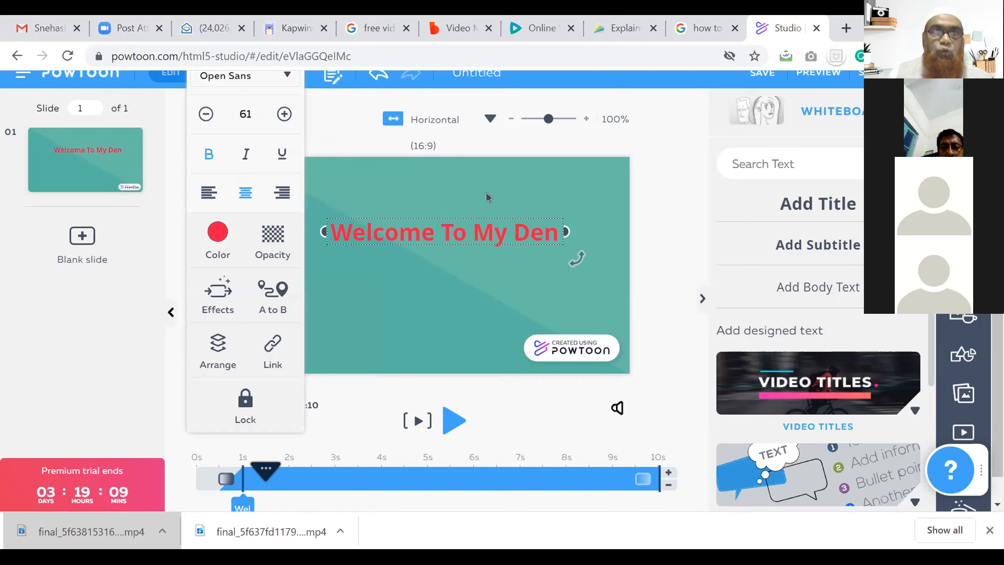
left_click(219, 294)
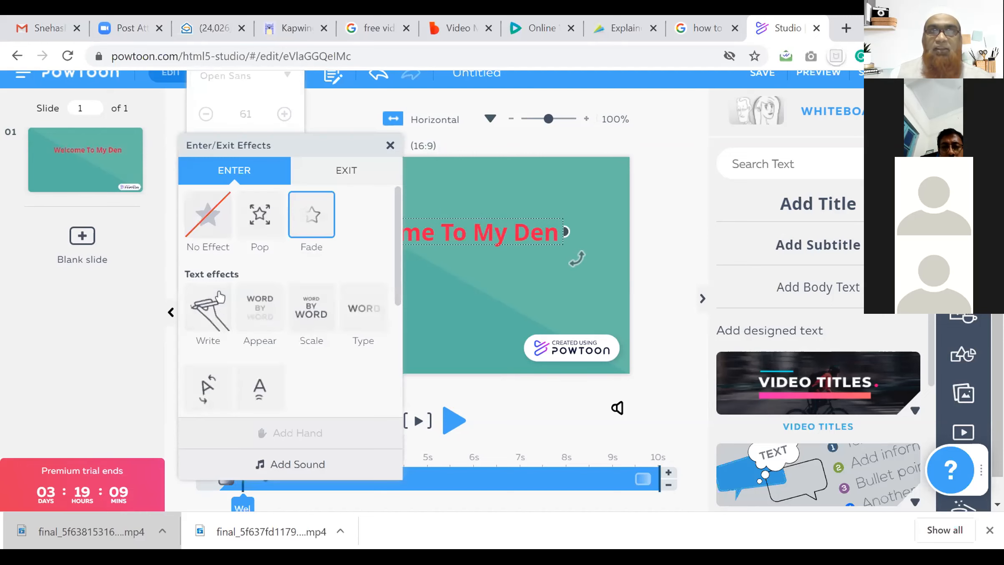
left_click(197, 311)
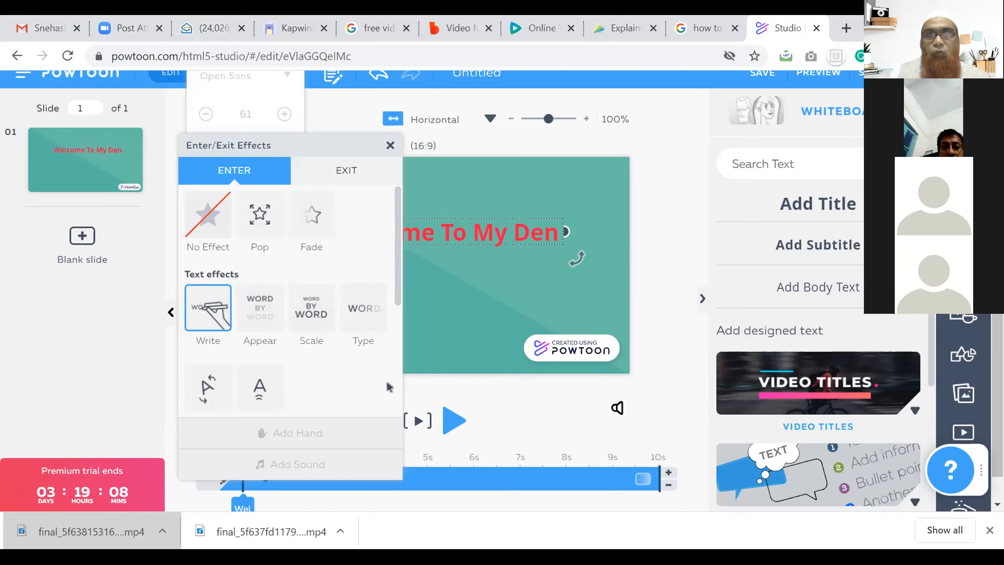
left_click(504, 400)
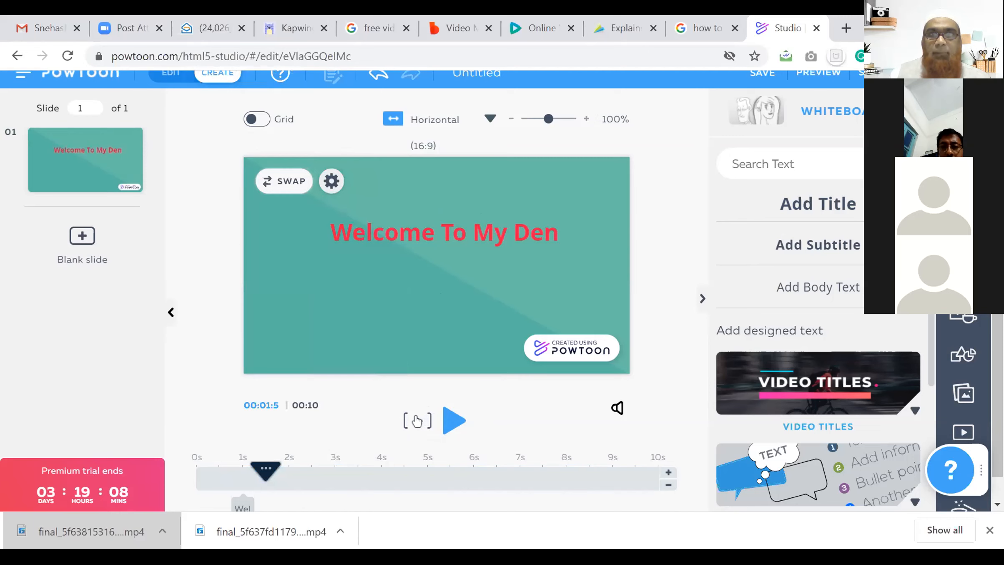
left_click(419, 421)
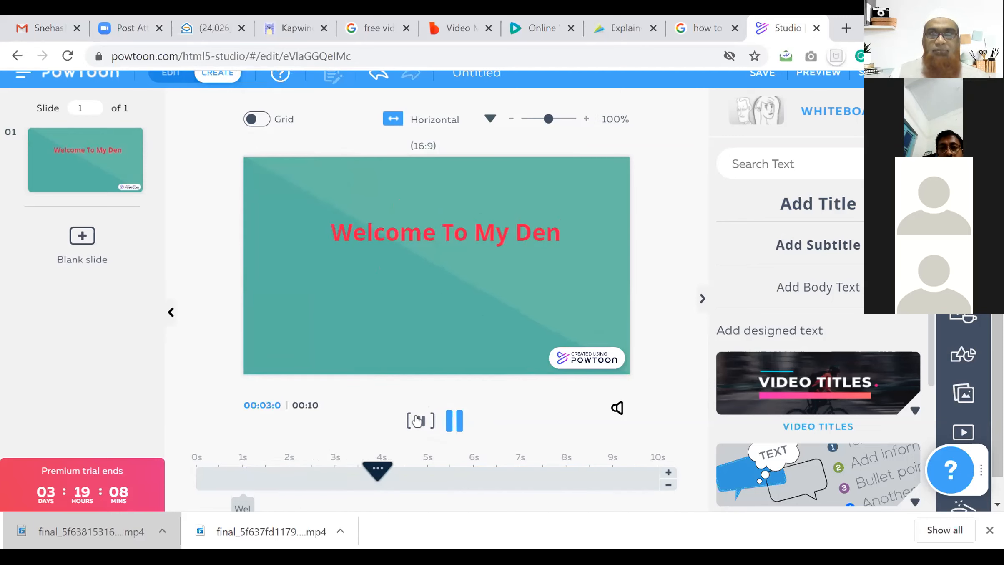
Step: Set the title's enter effect to Slide Up with Female Hand 1 and play the slide to preview it
left_click(415, 234)
double_click(415, 233)
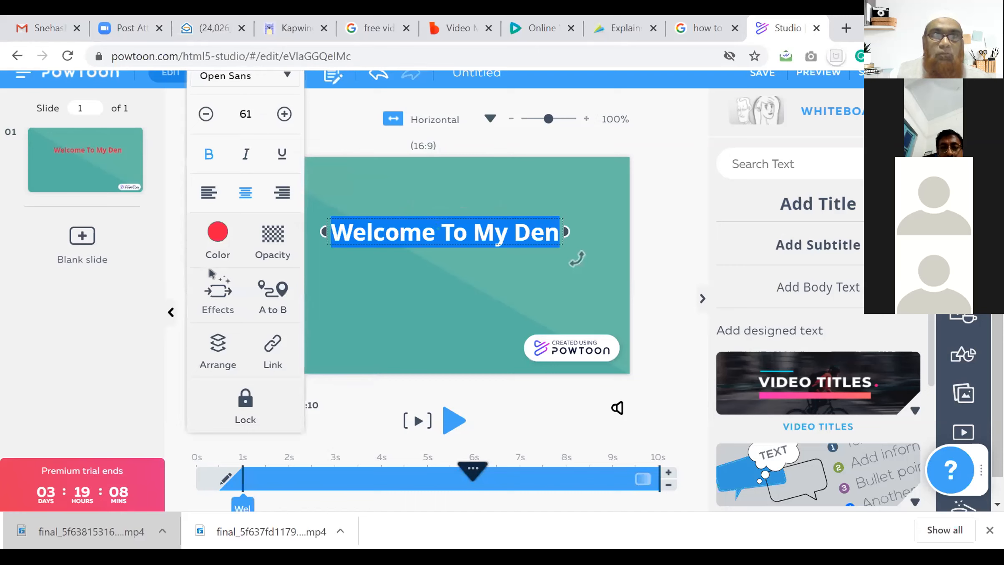
left_click(216, 297)
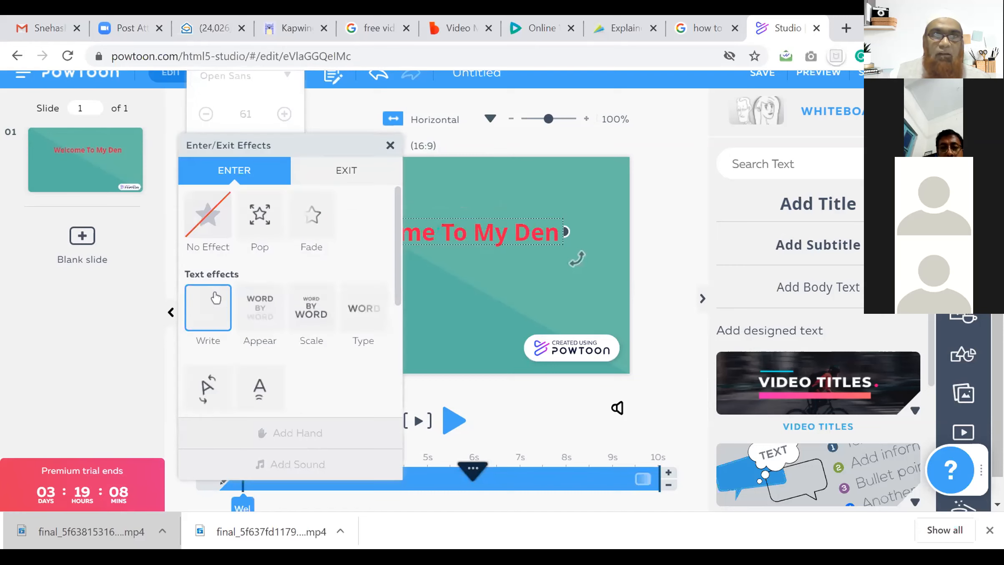
scroll(387, 353, "down", 5)
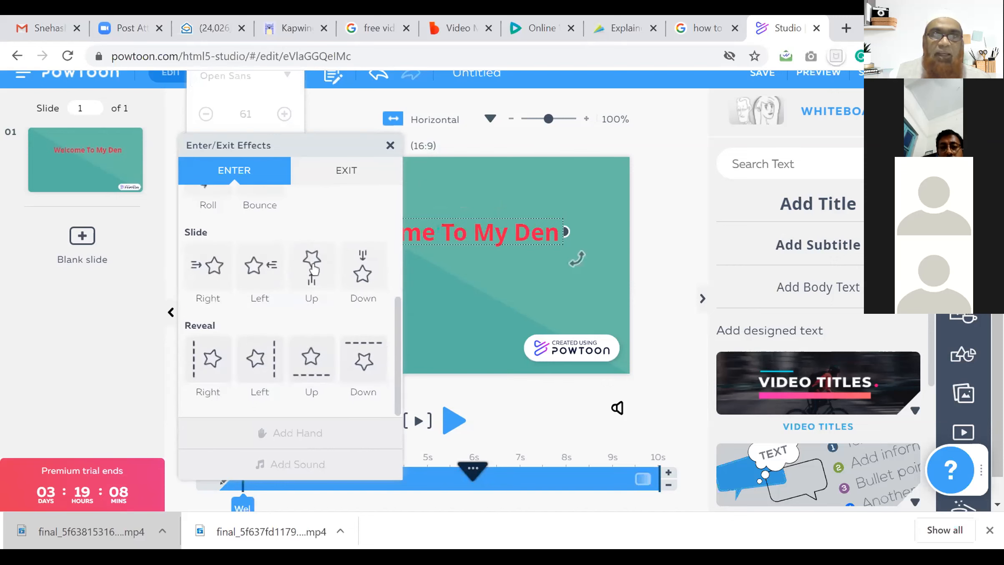
left_click(313, 269)
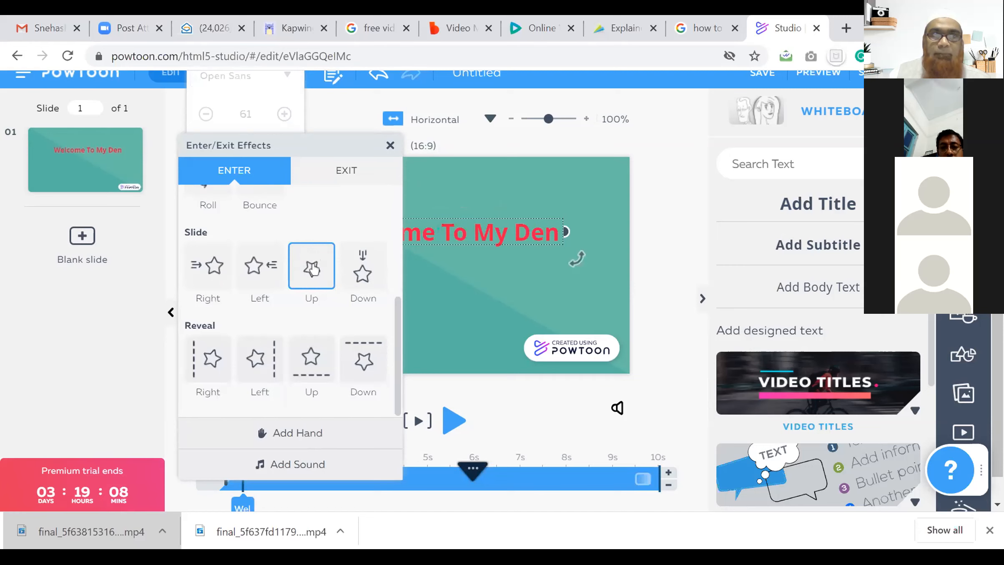
left_click(303, 434)
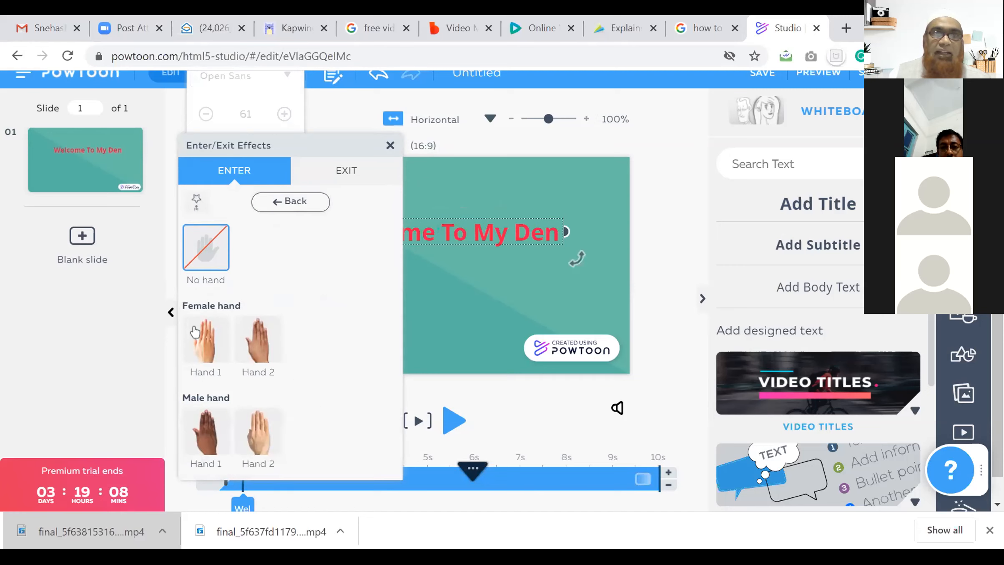
left_click(199, 337)
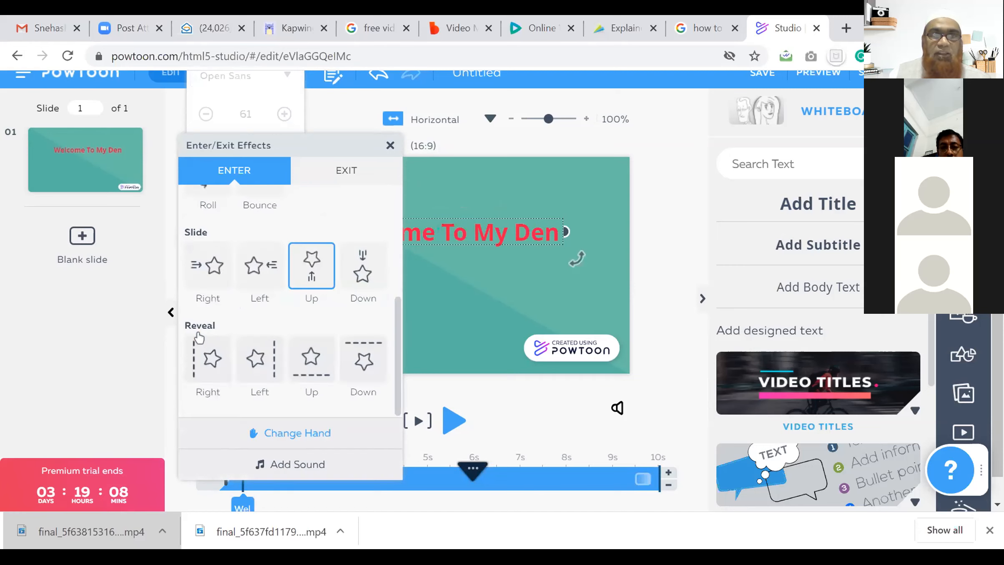
left_click(478, 354)
left_click(415, 421)
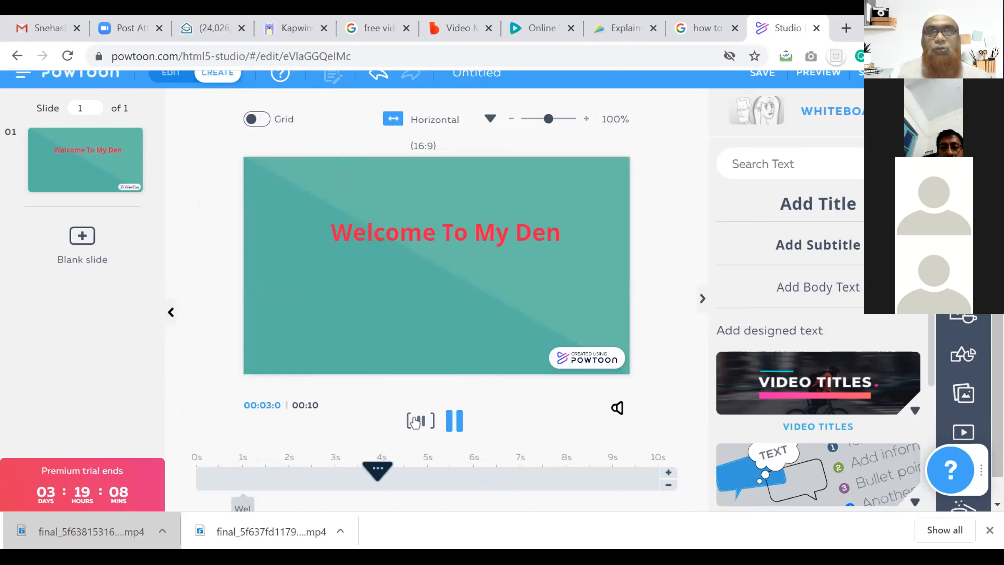
left_click(456, 234)
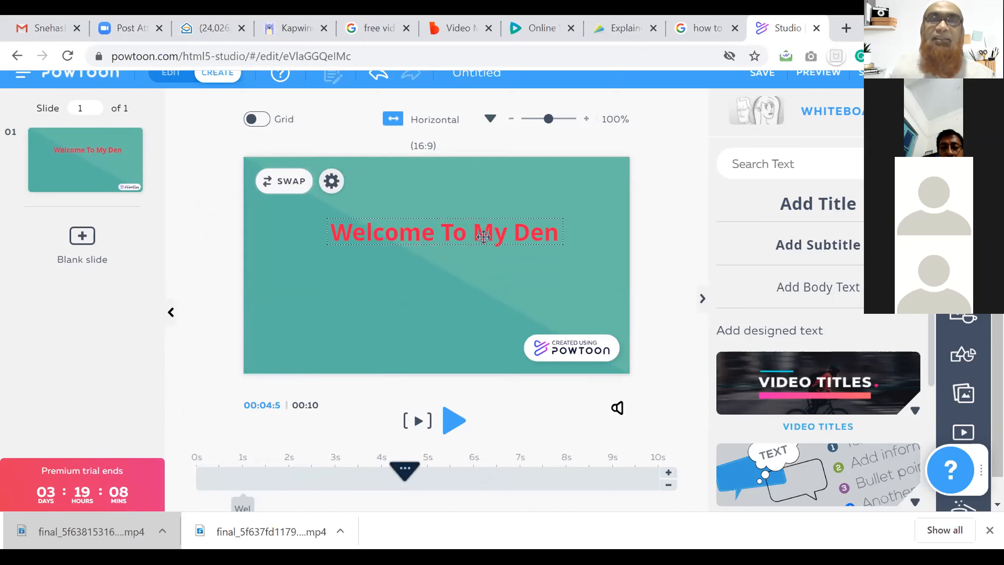
left_click(457, 235)
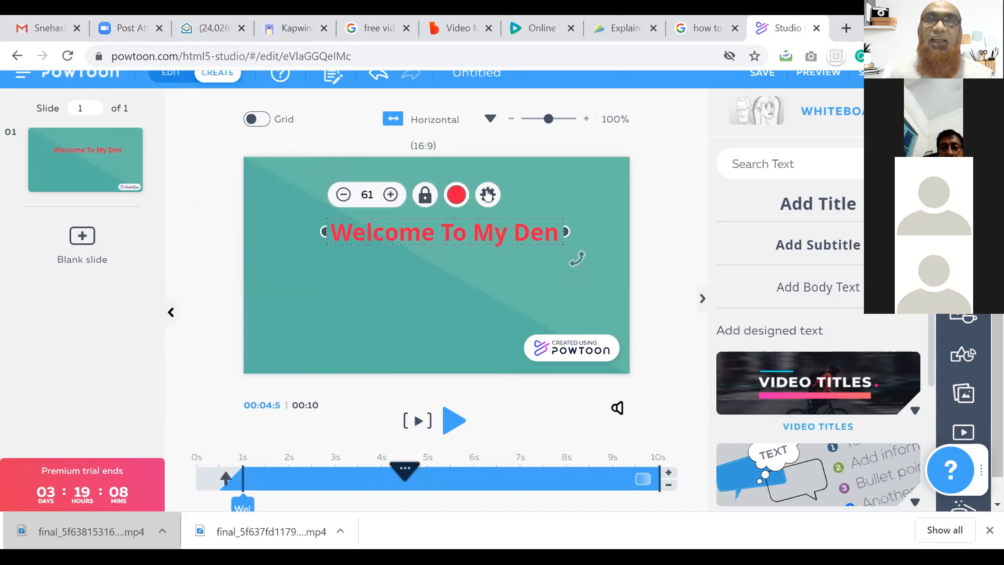
left_click(487, 194)
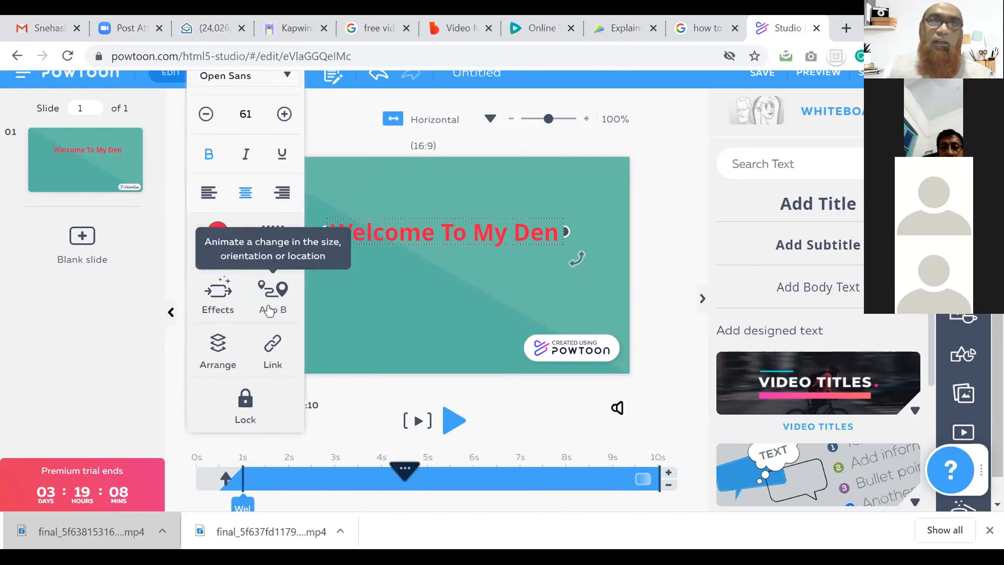
left_click(480, 296)
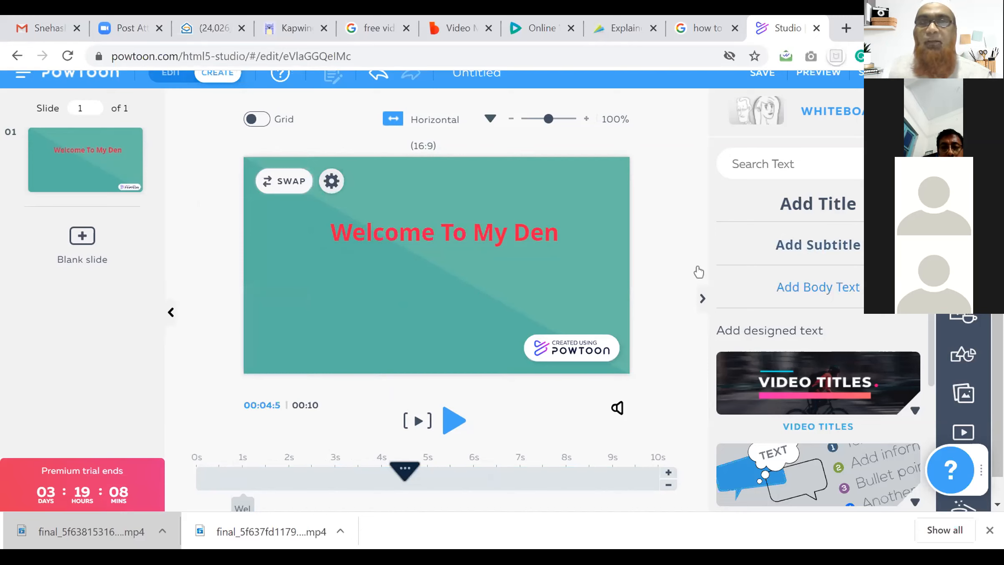
Step: Add a subtitle below the title and replace its placeholder text with "Your Teacher"
left_click(816, 243)
double_click(422, 255)
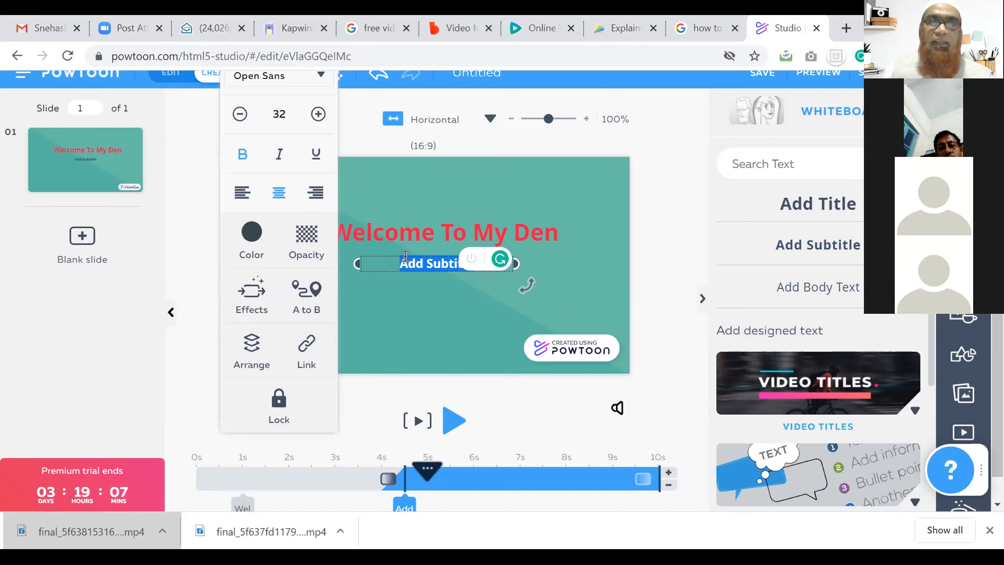
type("Your")
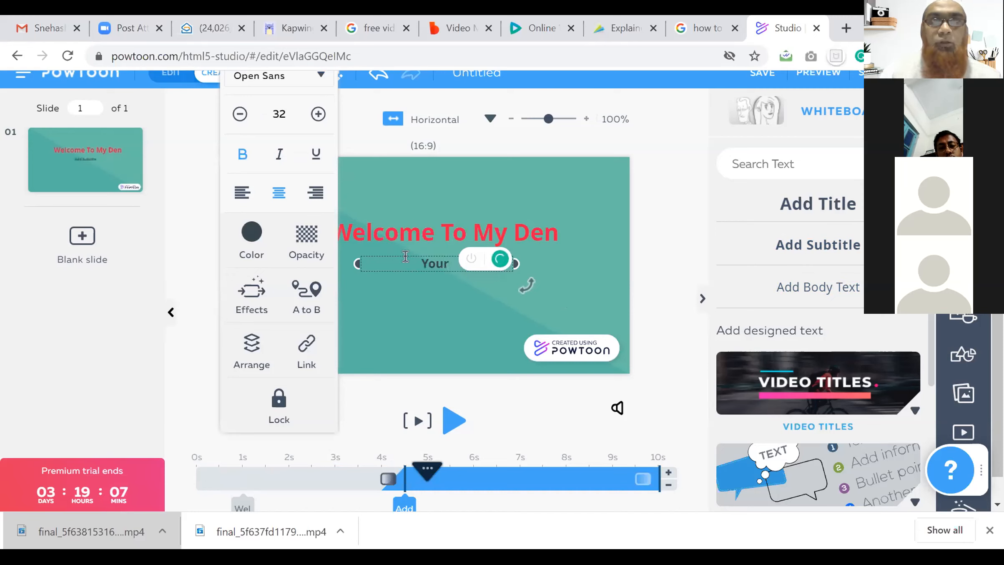
type(" Teach")
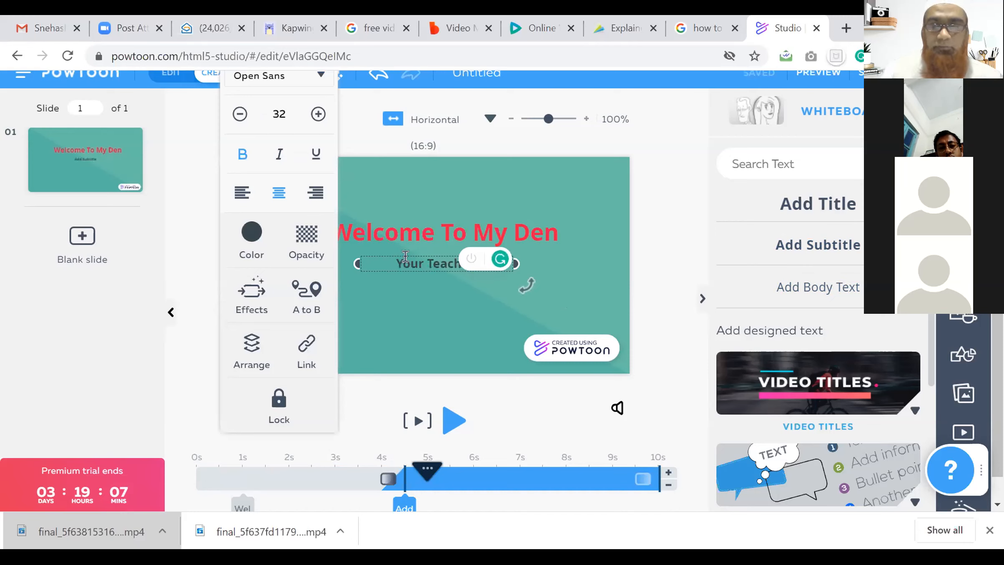
type("e")
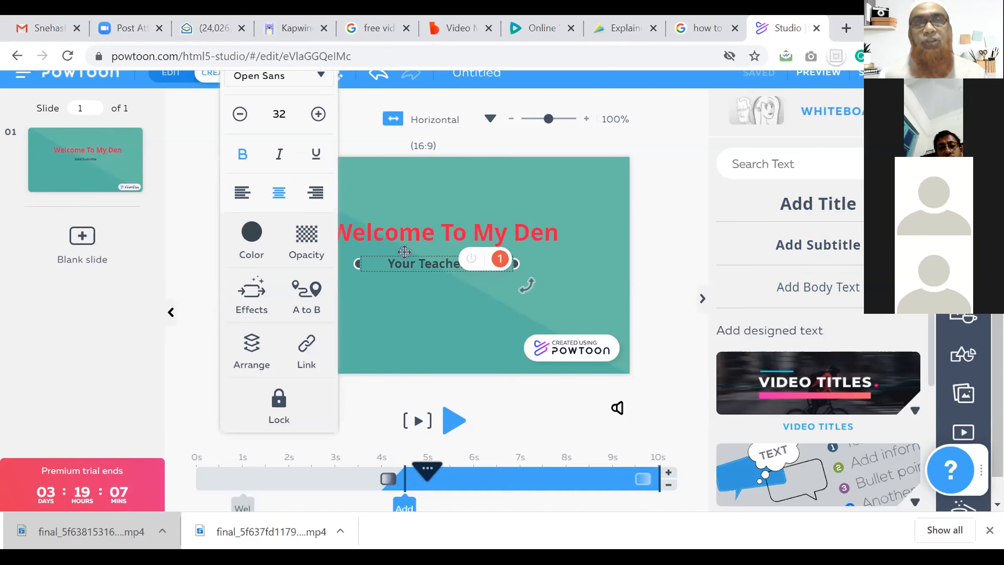
Step: Apply the Type text effect as the subtitle's enter effect and play the slide to preview it
left_click(406, 276)
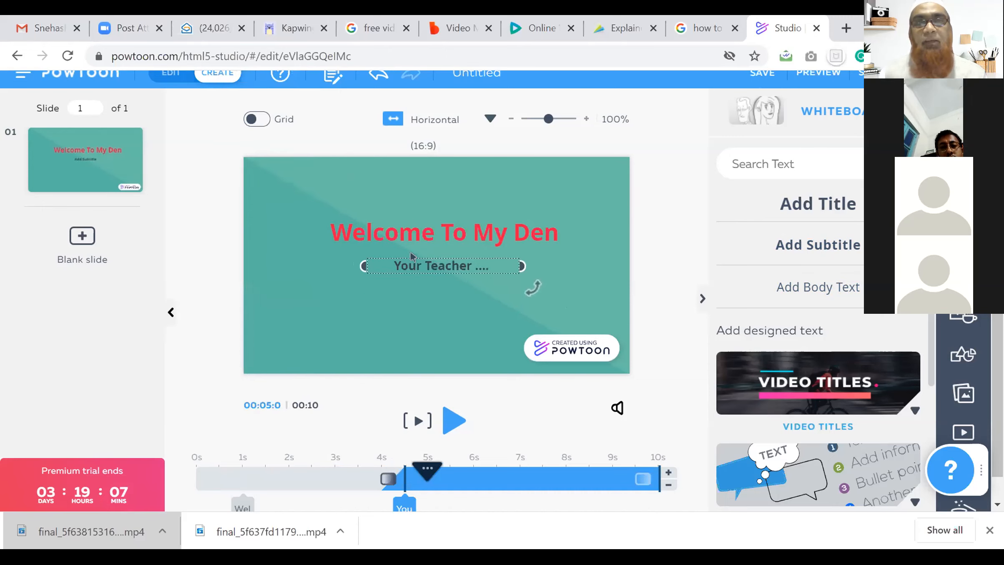
left_click(418, 259)
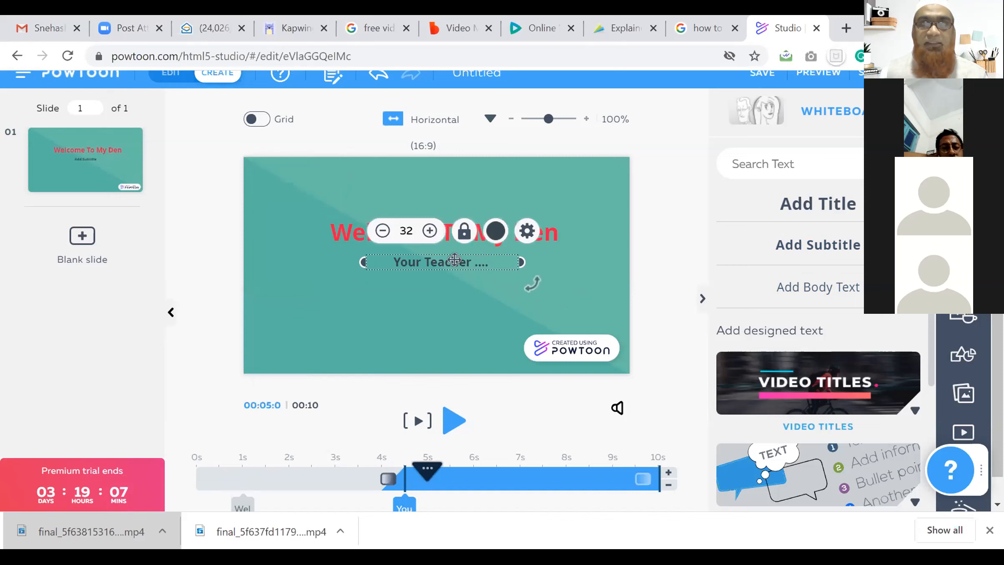
left_click(526, 231)
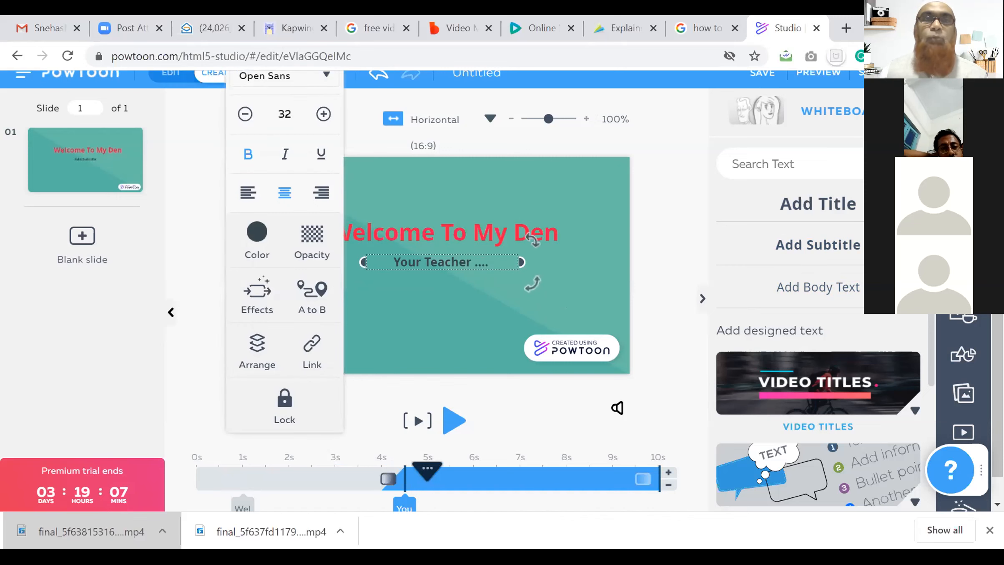
left_click(249, 297)
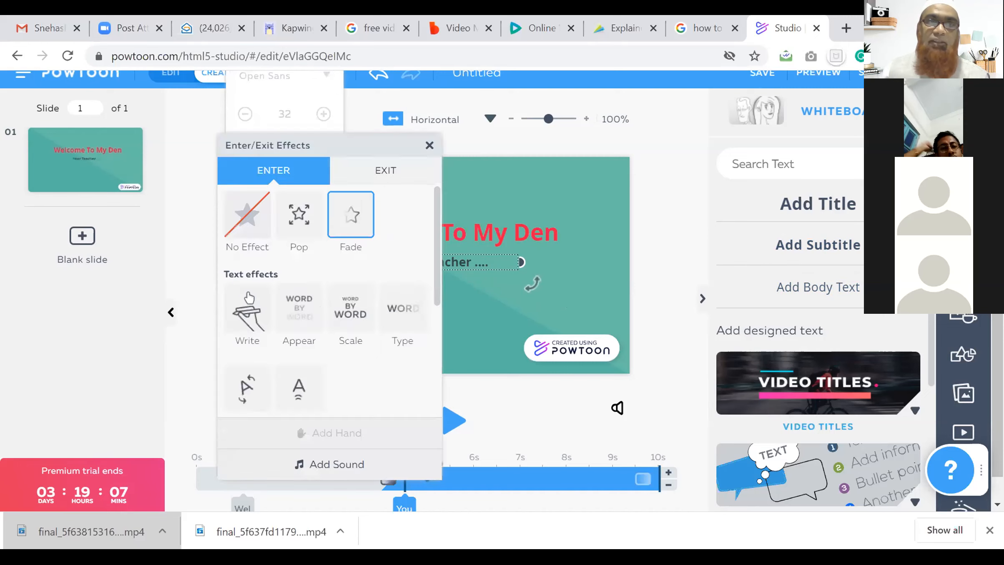
scroll(353, 269, "down", 3)
scroll(353, 273, "up", 3)
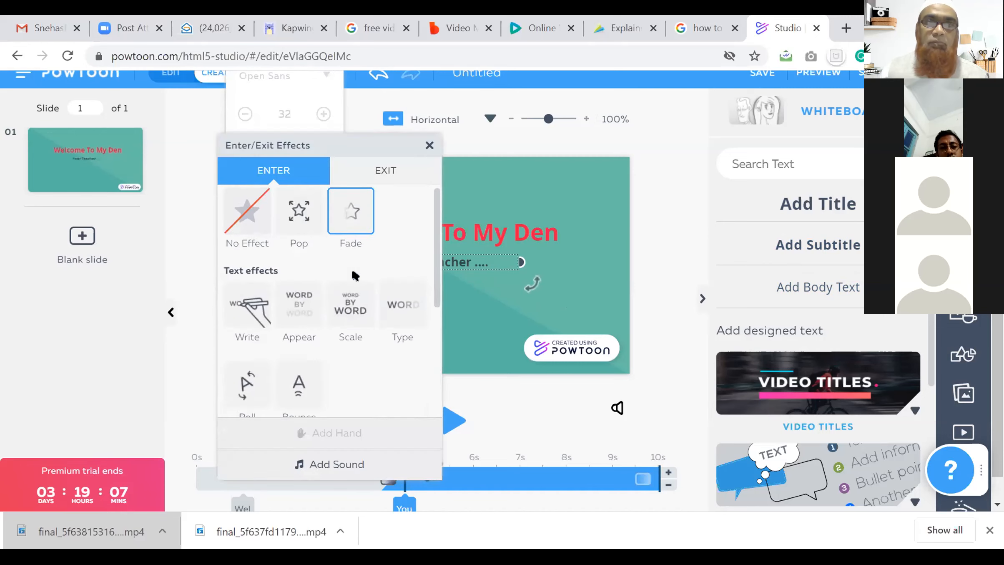
scroll(353, 273, "down", 4)
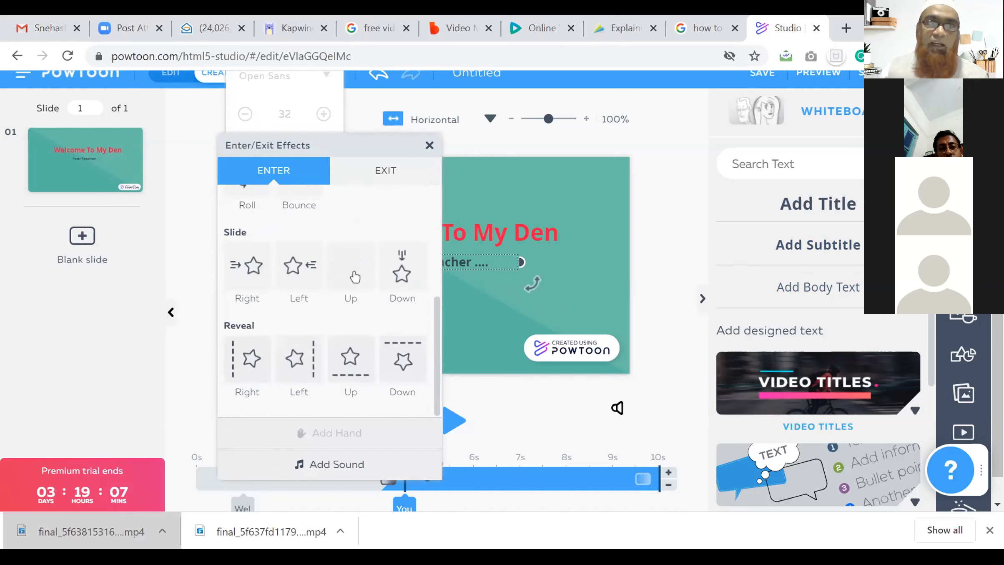
scroll(352, 276, "up", 4)
left_click(398, 260)
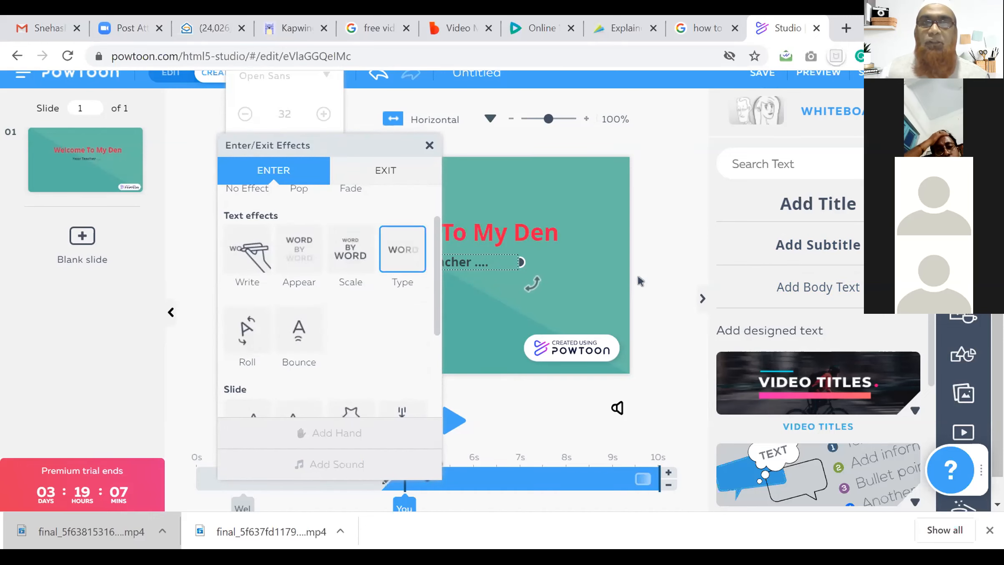
left_click(568, 287)
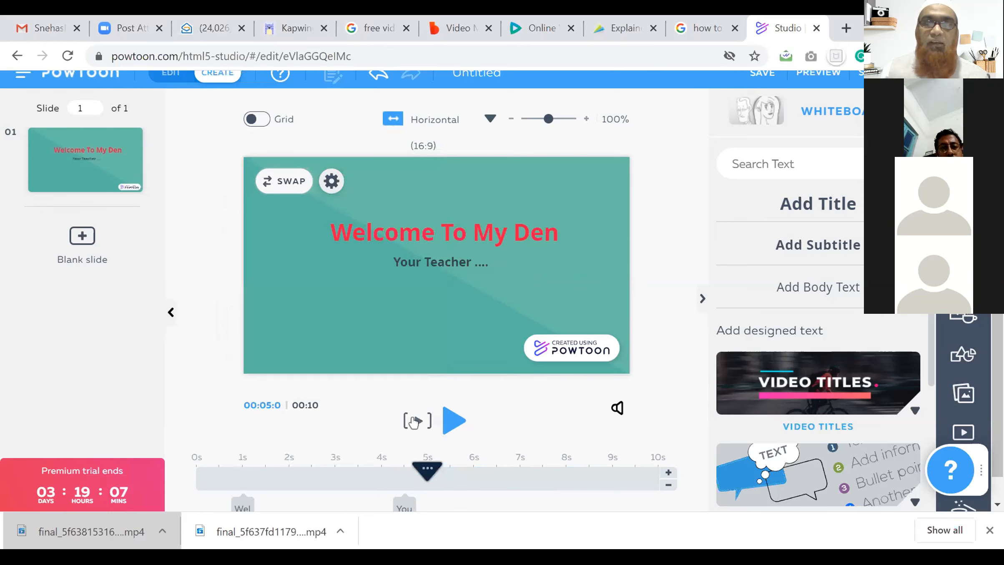
left_click(413, 421)
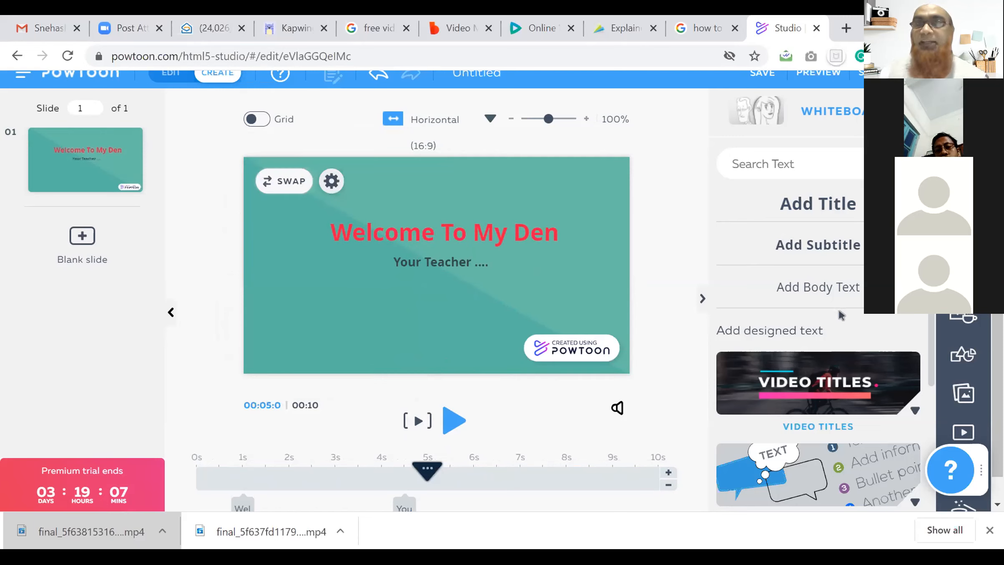
Step: Add the HELLO! designed title from the Titles collection, shrunk slightly and placed in the slide's upper-left corner
scroll(884, 371, "down", 3)
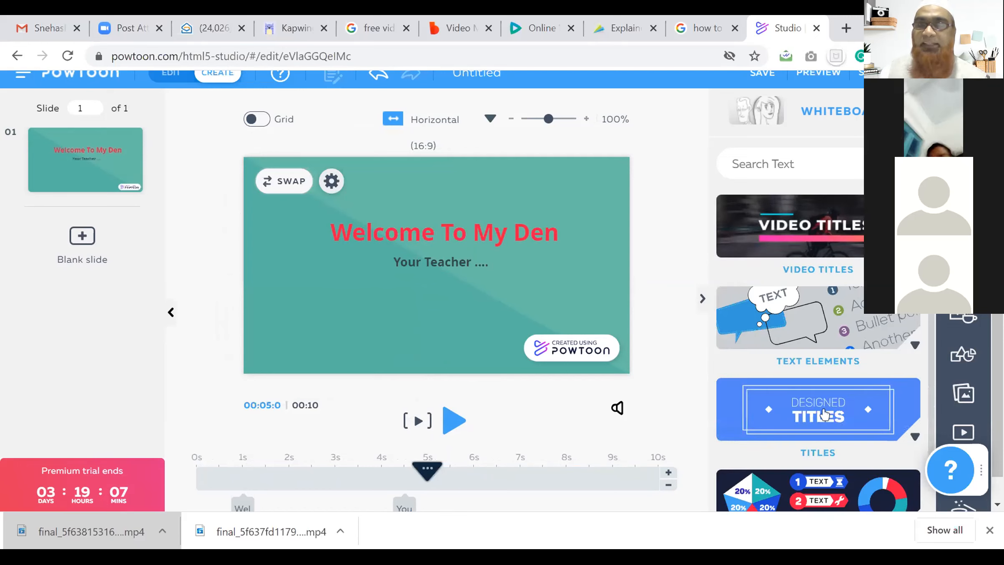
left_click(823, 414)
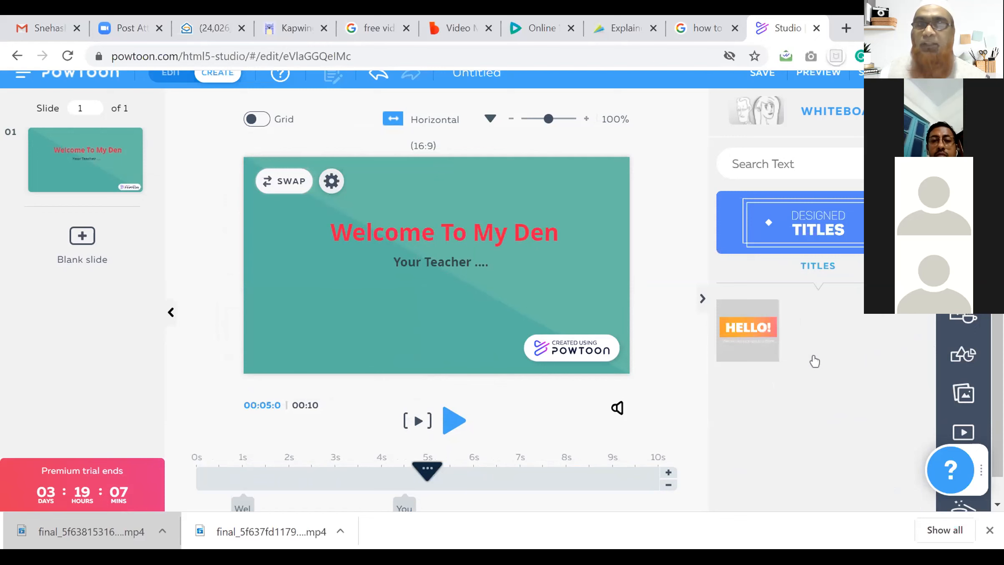
left_click(741, 336)
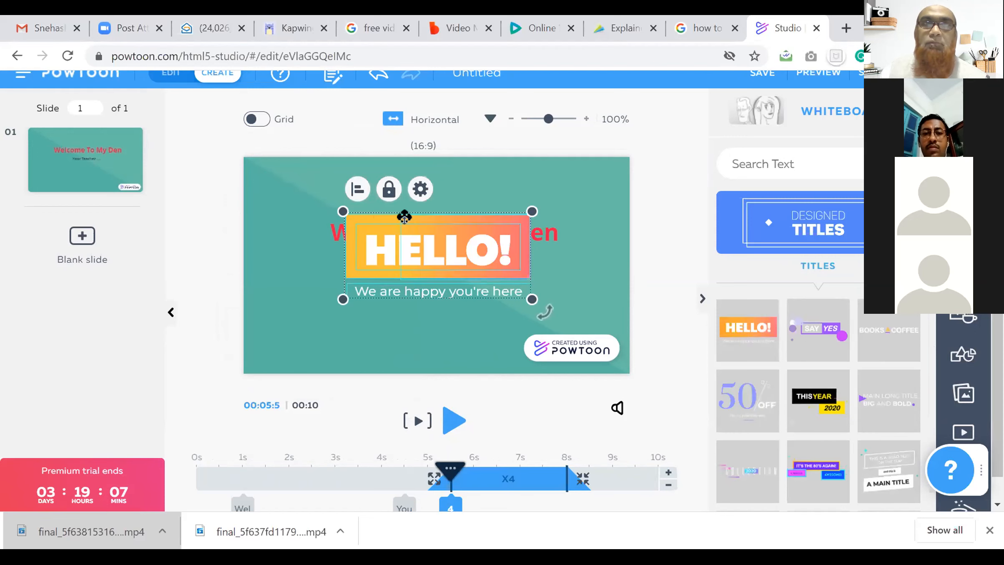
left_click_drag(405, 213, 324, 172)
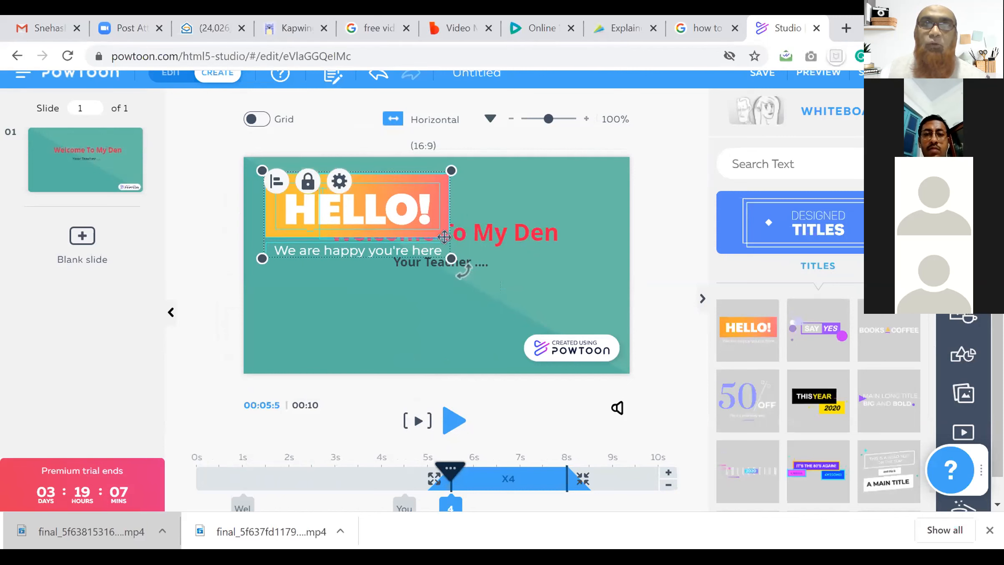
mouse_move(447, 169)
left_mouse_down()
mouse_move(403, 181)
mouse_move(432, 172)
left_mouse_up()
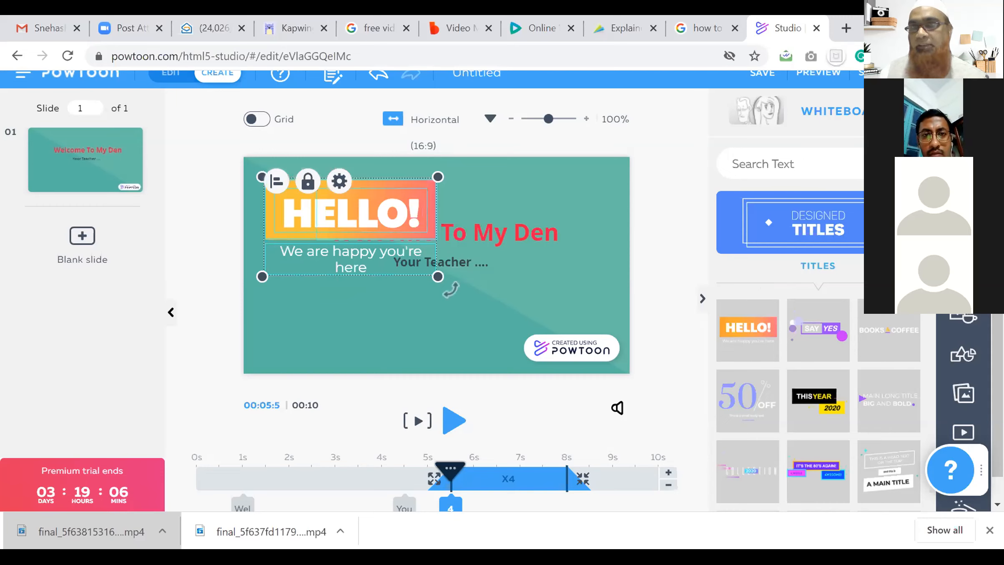
scroll(819, 367, "up", 6)
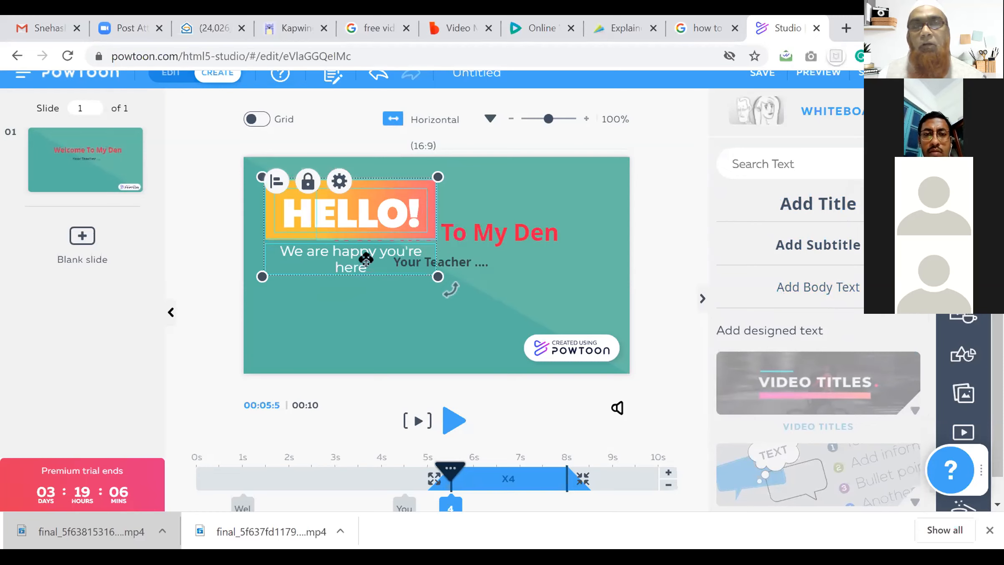
left_click_drag(367, 268, 356, 243)
mouse_move(426, 161)
left_mouse_down()
mouse_move(392, 183)
mouse_move(411, 163)
left_mouse_up()
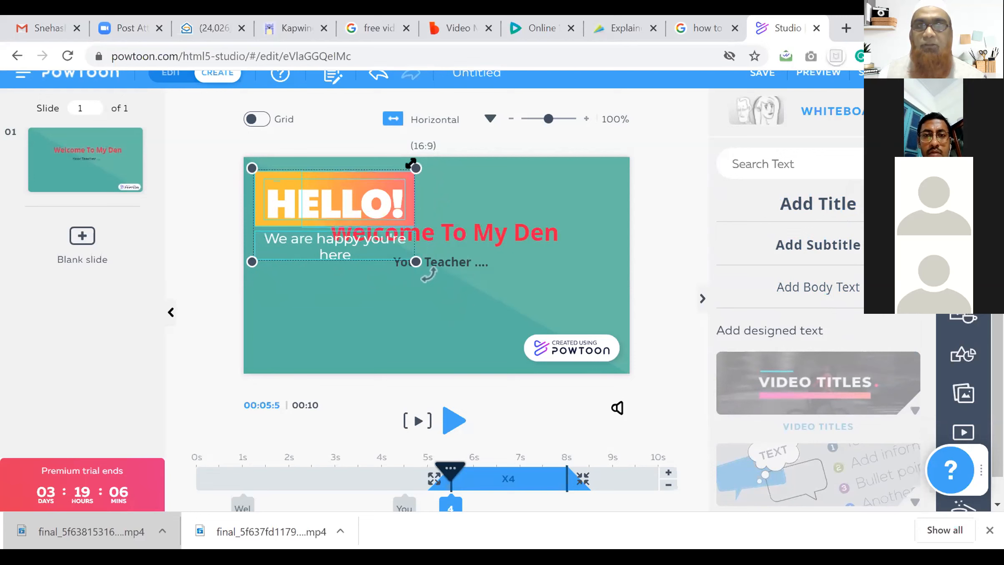
Step: Move the "Welcome To My Den" title and its subtitle together straight down, clear of the HELLO! design
left_click(487, 235)
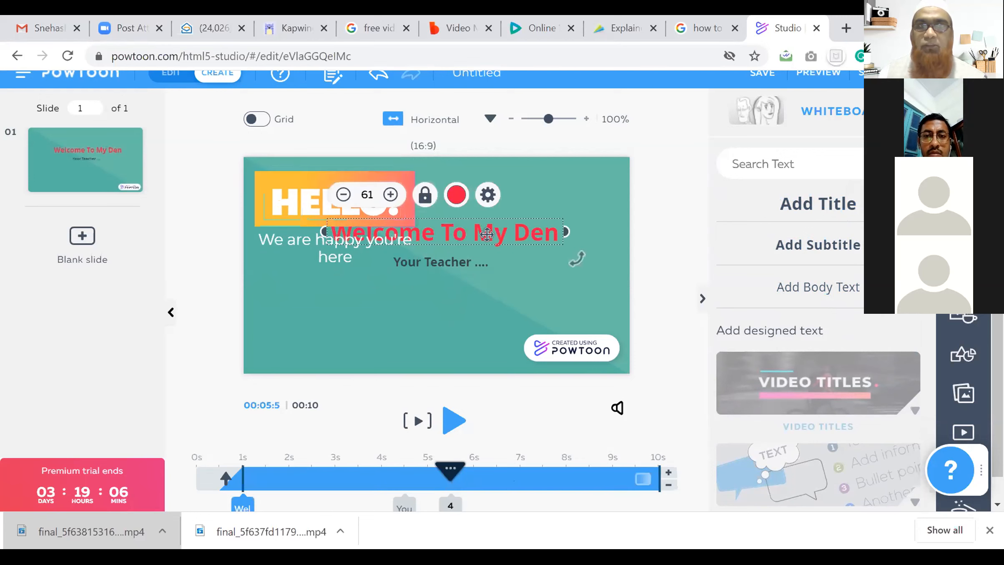
left_click(447, 263, "shift")
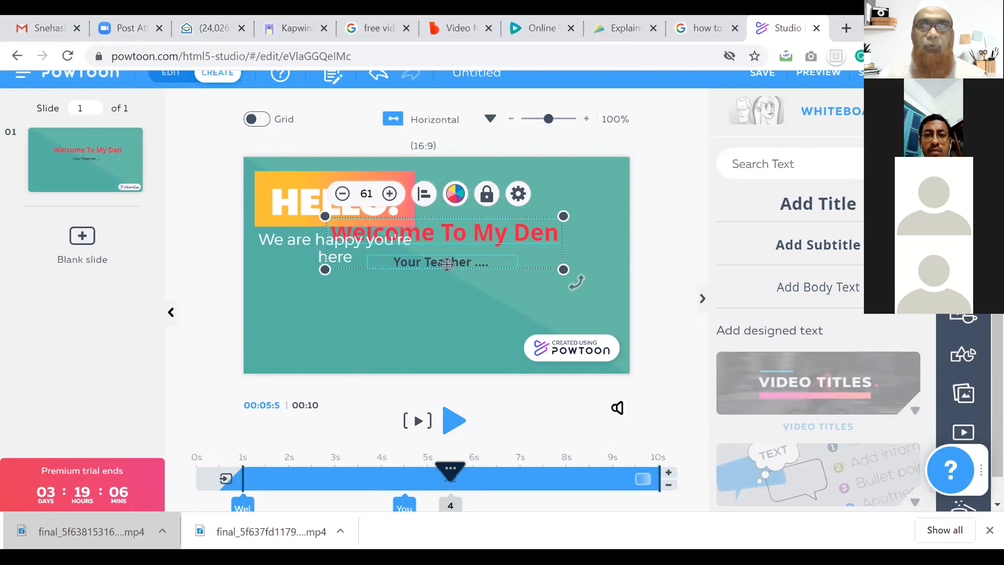
left_click_drag(447, 265, 446, 265)
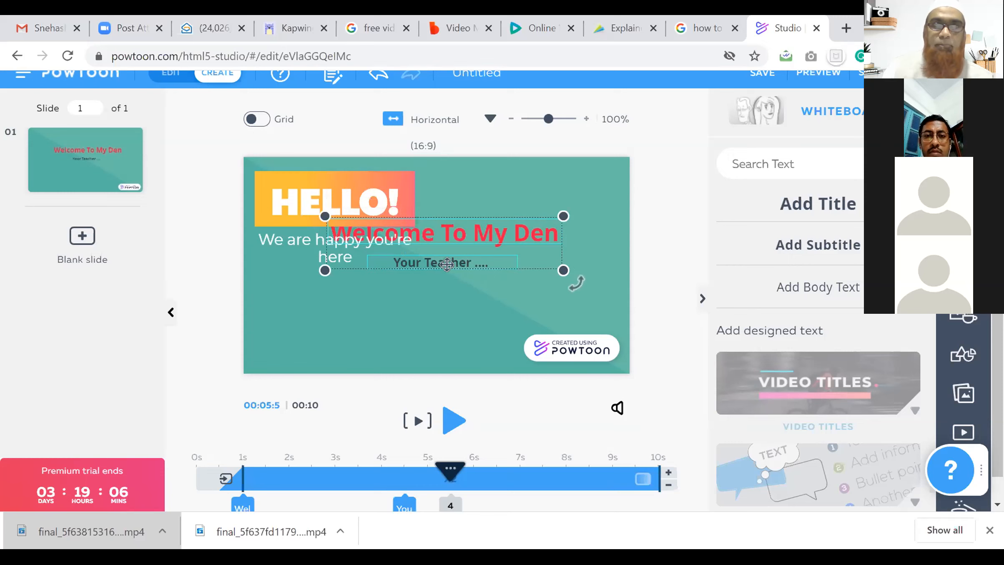
key("Down")
key("Down")
key("Down")
key("Down")
key("Down")
key("Down")
key("Down")
key("Down")
key("Down")
key("Down")
key("Down")
key("Down")
key("Down")
key("Down")
key("Down")
key("Down")
key("Down")
key("Down")
key("Down")
key("Down")
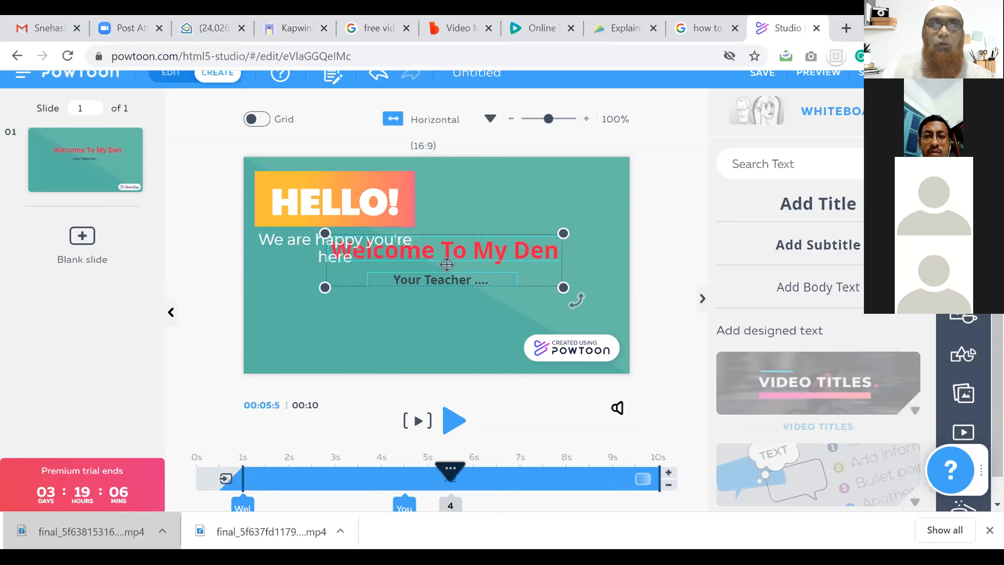
key("Down")
key("Down")
key("Down")
key("Down")
key("Down")
key("Down")
key("Down")
key("Down")
key("Down")
key("Down")
key("Down")
key("Down")
key("Down")
key("Down")
key("Down")
key("Down")
key("Down")
key("Down")
key("Down")
key("Down")
key("Down")
key("Down")
key("Down")
key("Down")
key("Down")
key("Down")
key("Down")
key("Down")
key("Down")
key("Down")
key("Down")
key("Down")
key("Down")
key("Down")
key("Down")
key("Down")
key("Down")
key("Down")
key("Down")
key("Down")
key("Down")
key("Down")
key("Down")
key("Down")
key("Down")
key("Down")
key("Down")
key("Down")
key("Down")
key("Down")
key("Down")
key("Down")
key("Down")
key("Down")
key("Down")
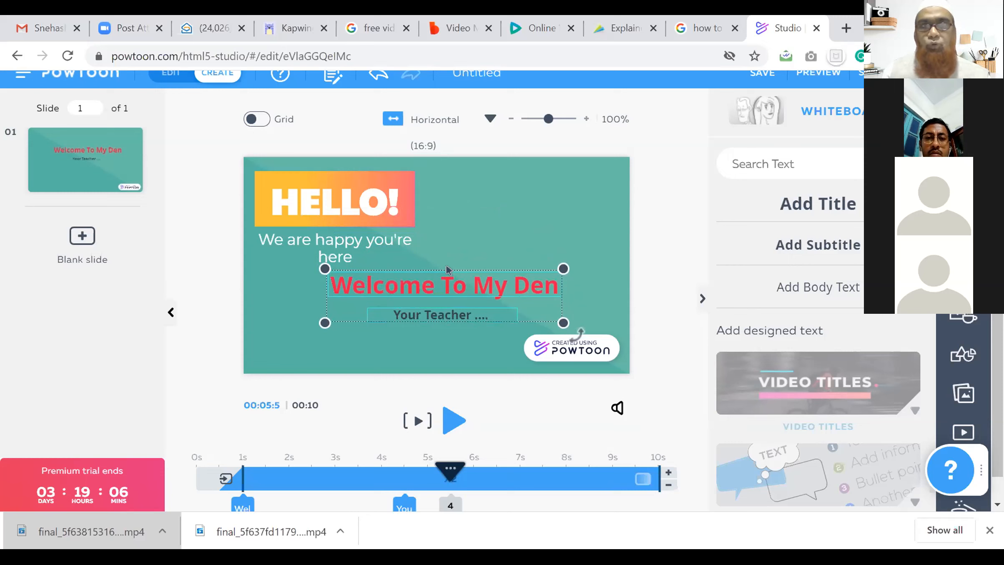
Step: Delete the "We are happy you're here" tagline beneath the HELLO! banner
left_click(362, 248)
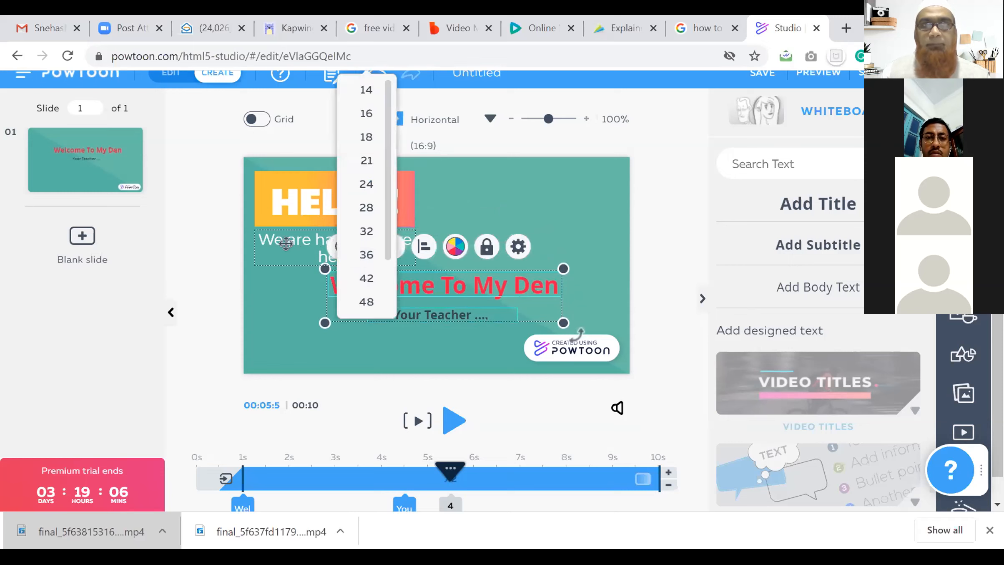
left_click(286, 243)
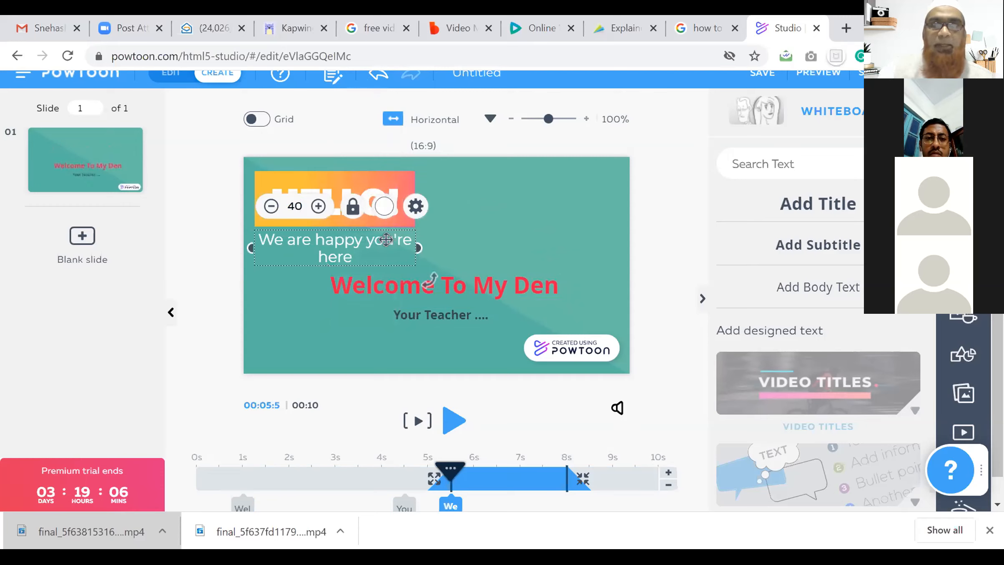
key("Delete")
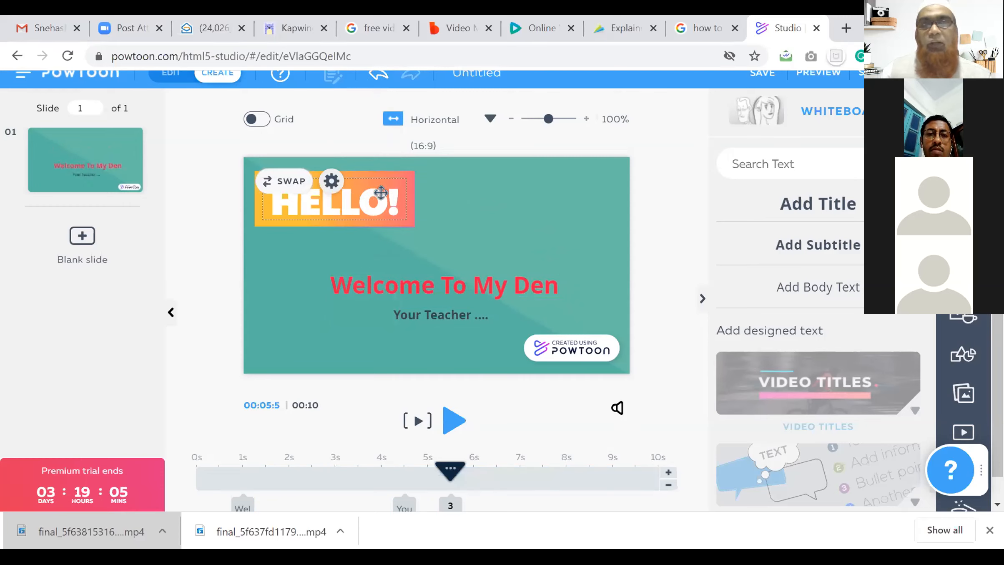
left_click(332, 182)
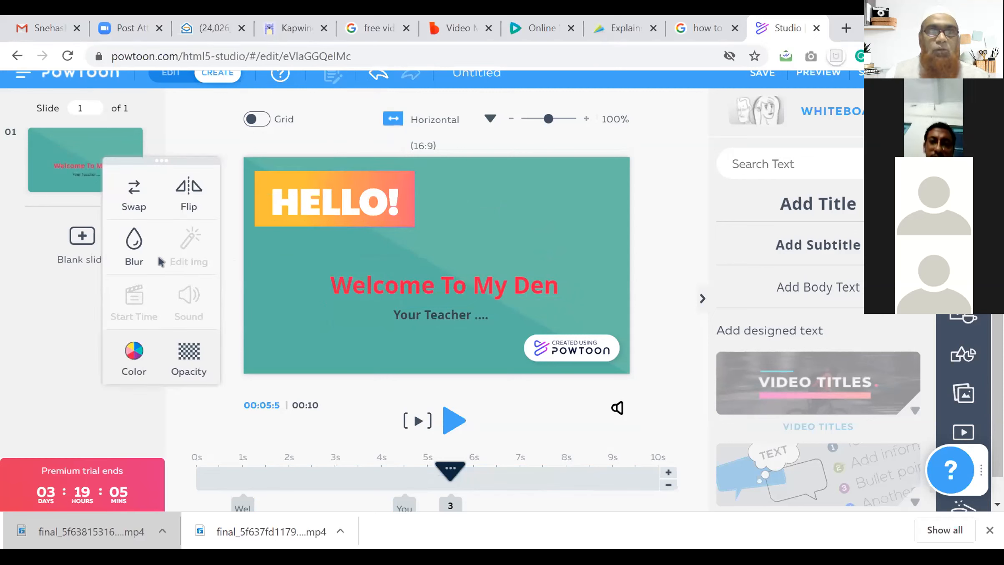
left_click(129, 257)
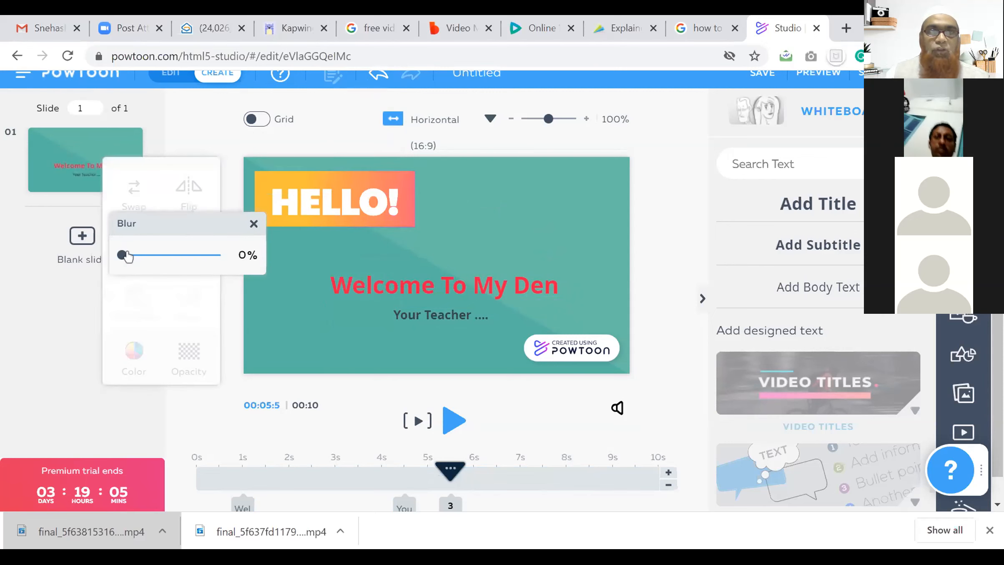
left_click_drag(128, 256, 107, 268)
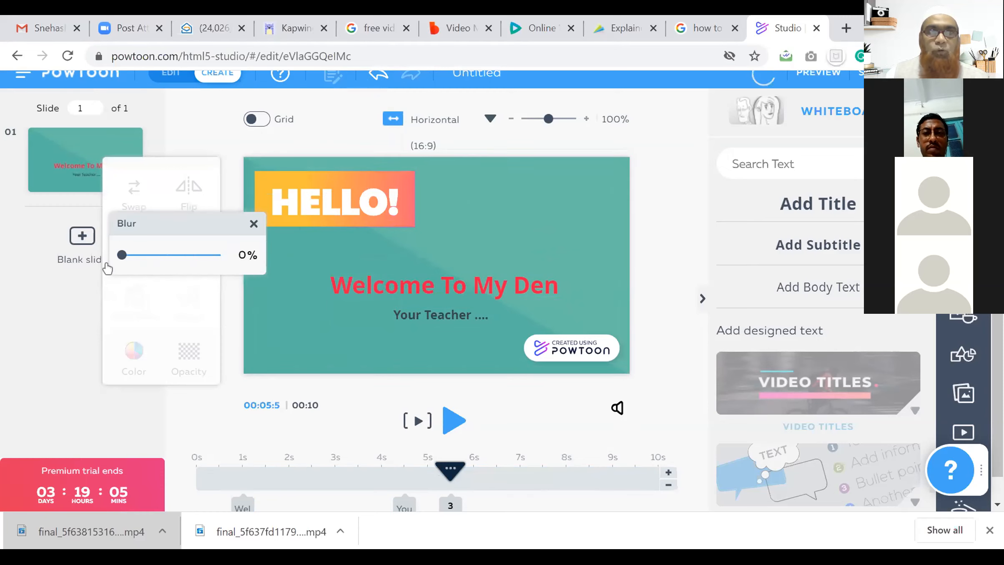
left_click(254, 223)
Step: Set the HELLO! text's enter effect to Bounce and play the slide to preview it
left_click(316, 194)
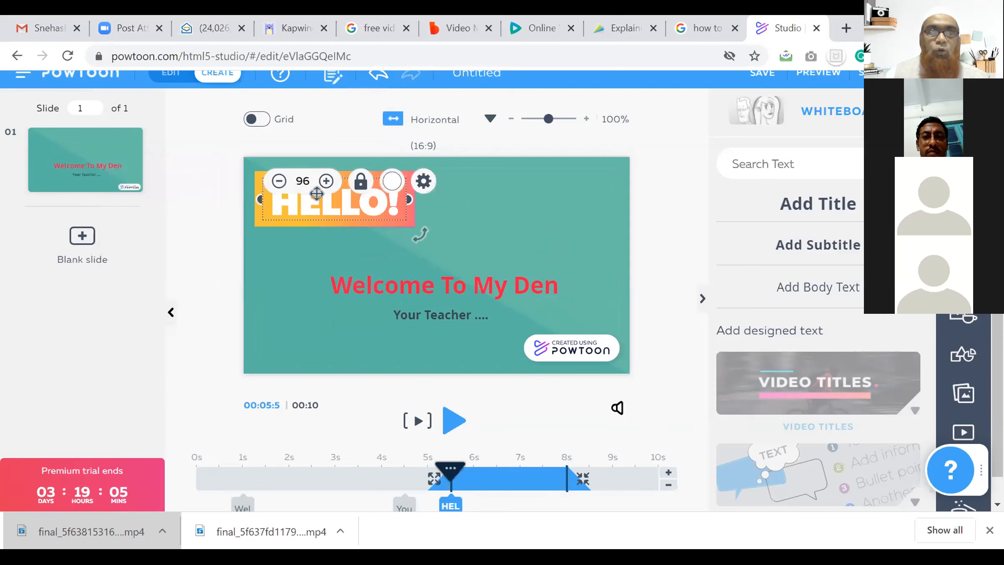
left_click(424, 181)
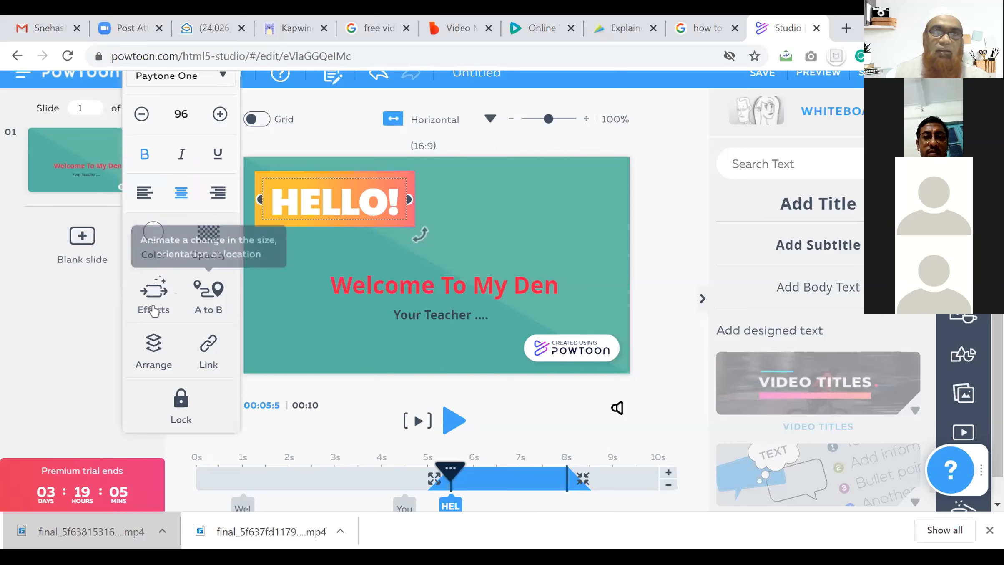
left_click(153, 291)
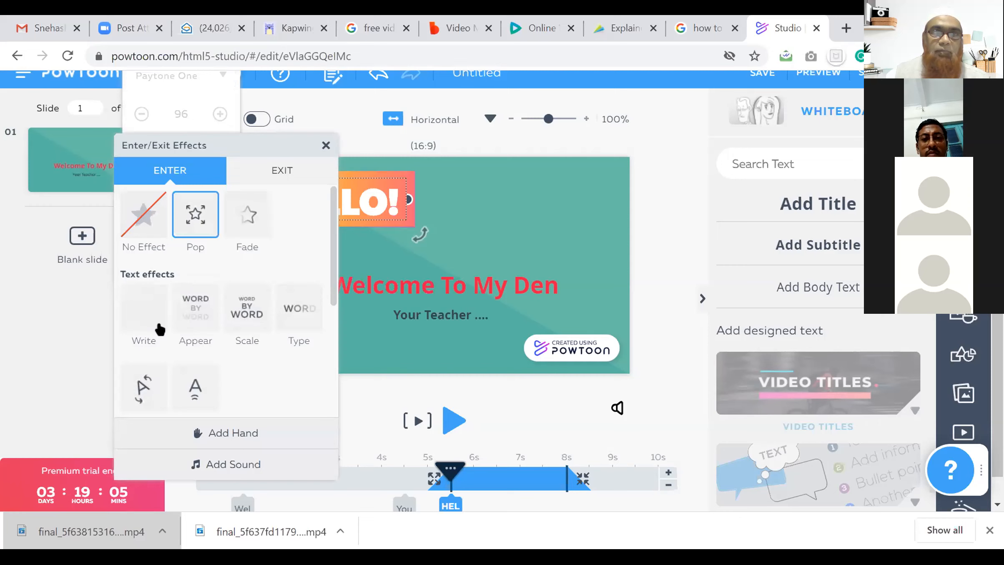
scroll(230, 315, "down", 4)
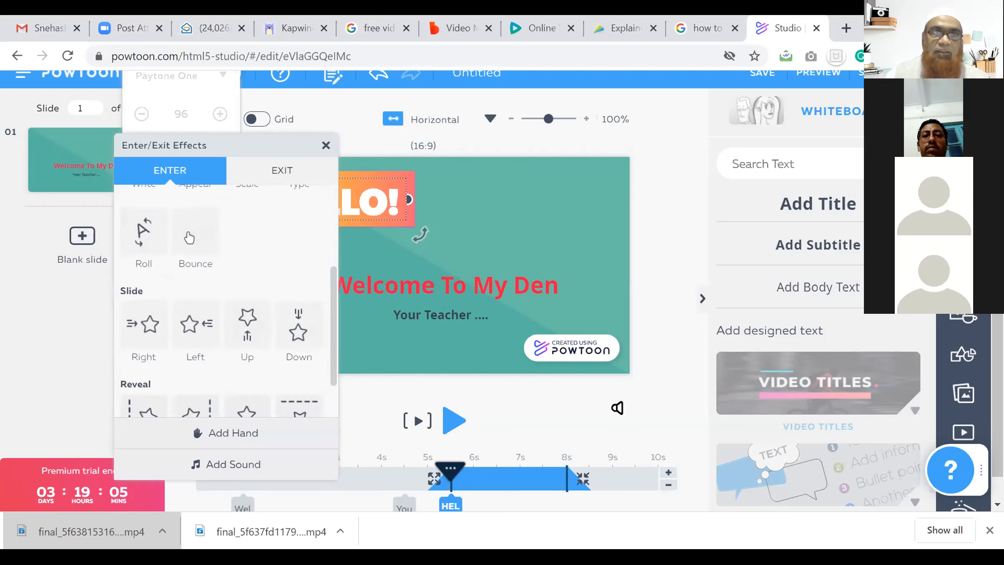
left_click(190, 236)
left_click(494, 261)
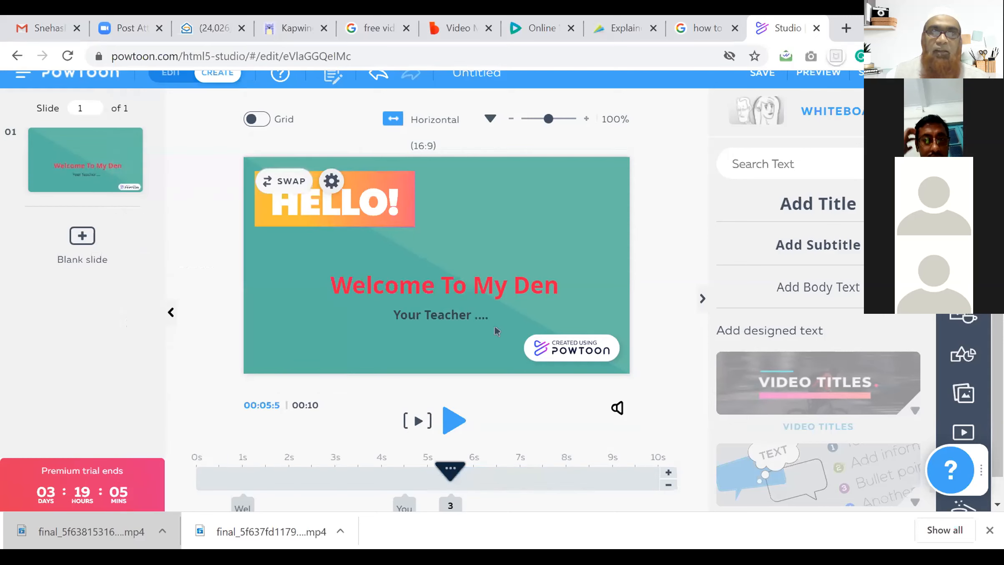
left_click(417, 421)
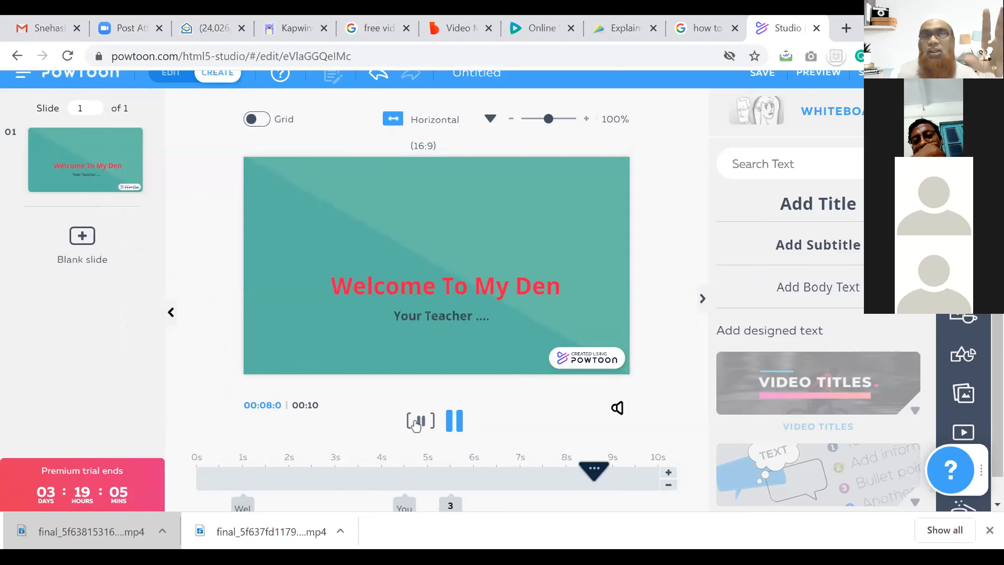
left_click(420, 422)
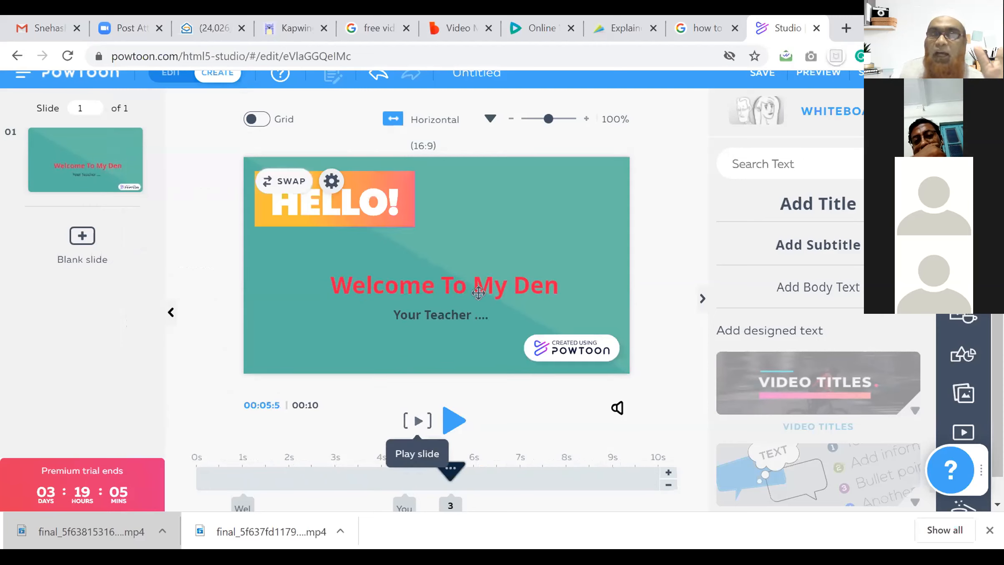
Step: Move the "Welcome To My Den" title and its subtitle up and to the left, closer to the HELLO! banner
left_click(507, 270)
left_click_drag(507, 271, 463, 248)
left_click_drag(445, 305, 417, 279)
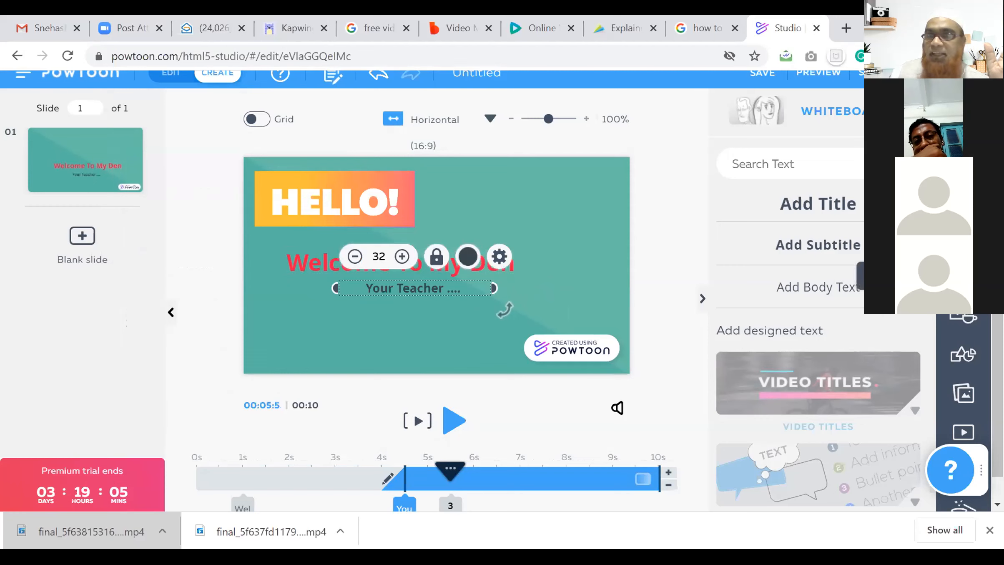
Step: Browse the whiteboard character packs, including the Sketching, Young Experts and Muli collections, and look at the Muli characters
left_click(964, 276)
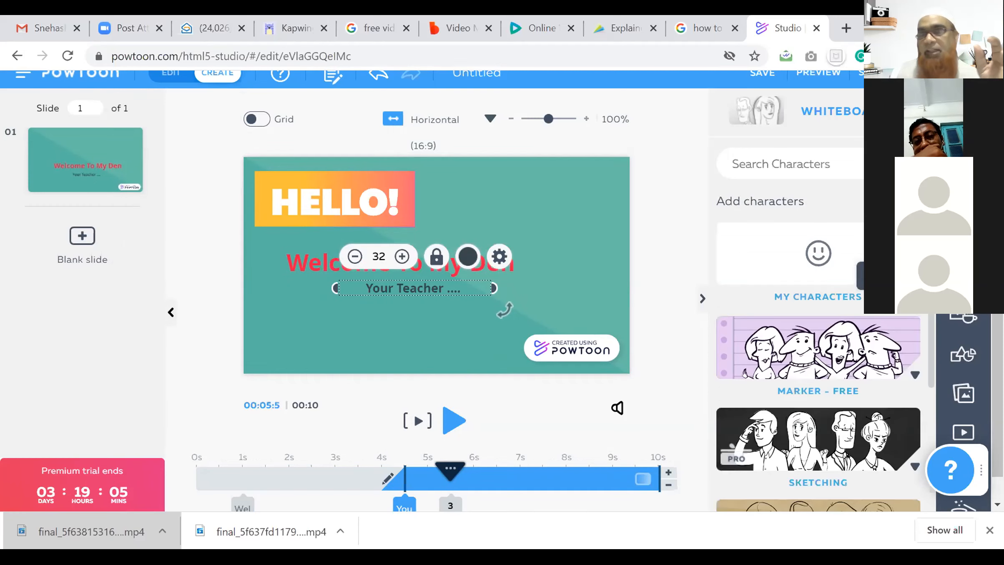
scroll(894, 322, "down", 2)
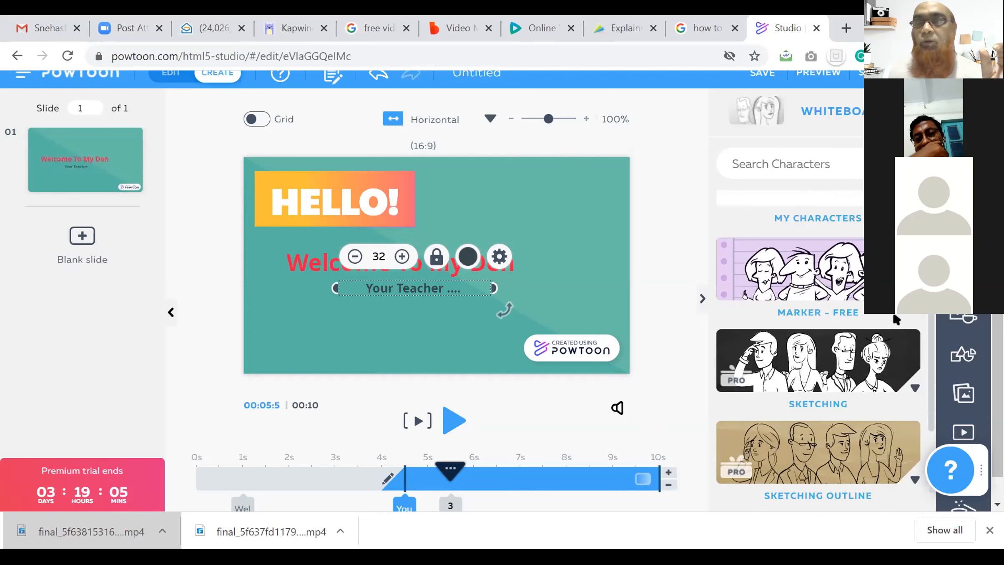
scroll(896, 319, "down", 2)
scroll(896, 321, "down", 2)
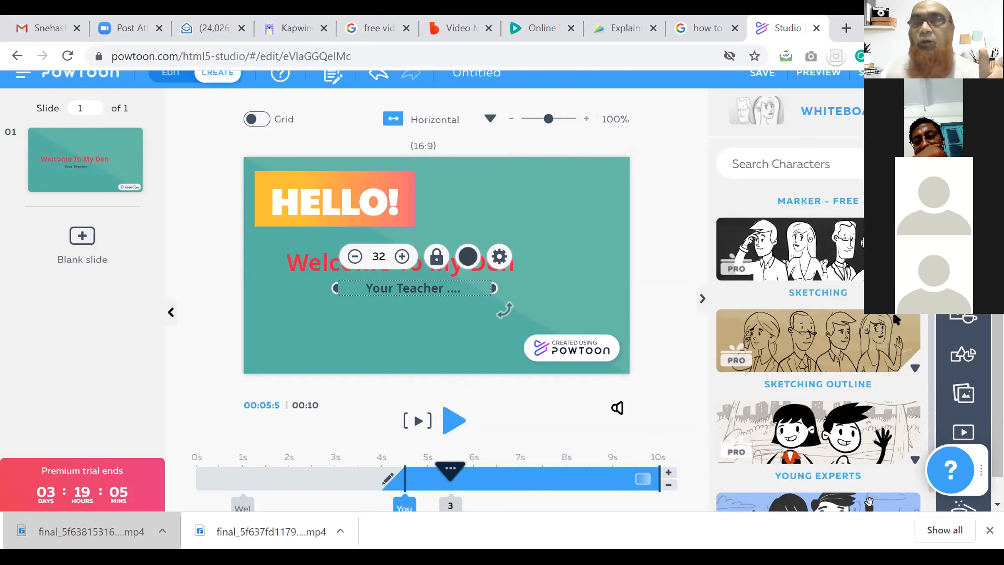
scroll(894, 322, "down", 3)
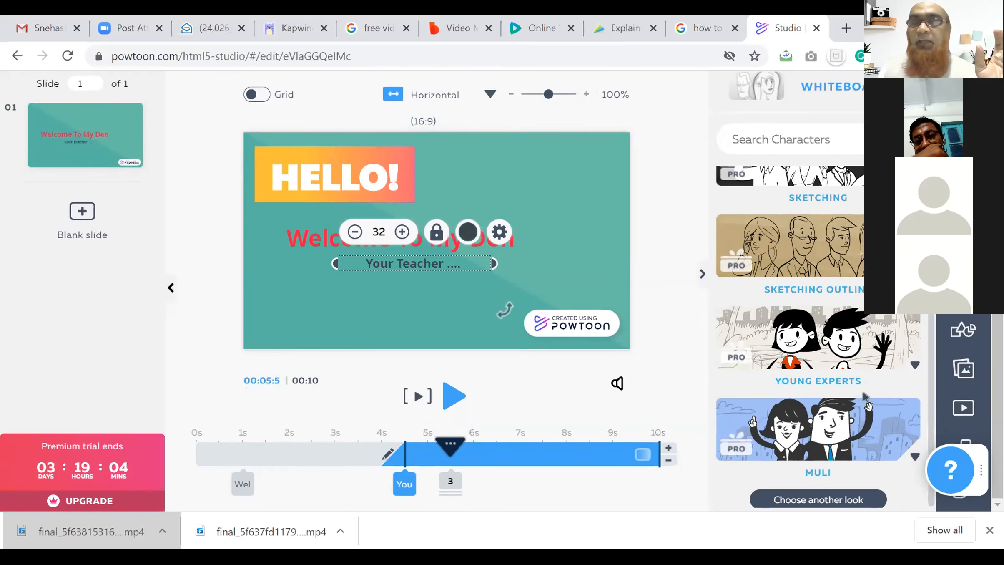
left_click(843, 429)
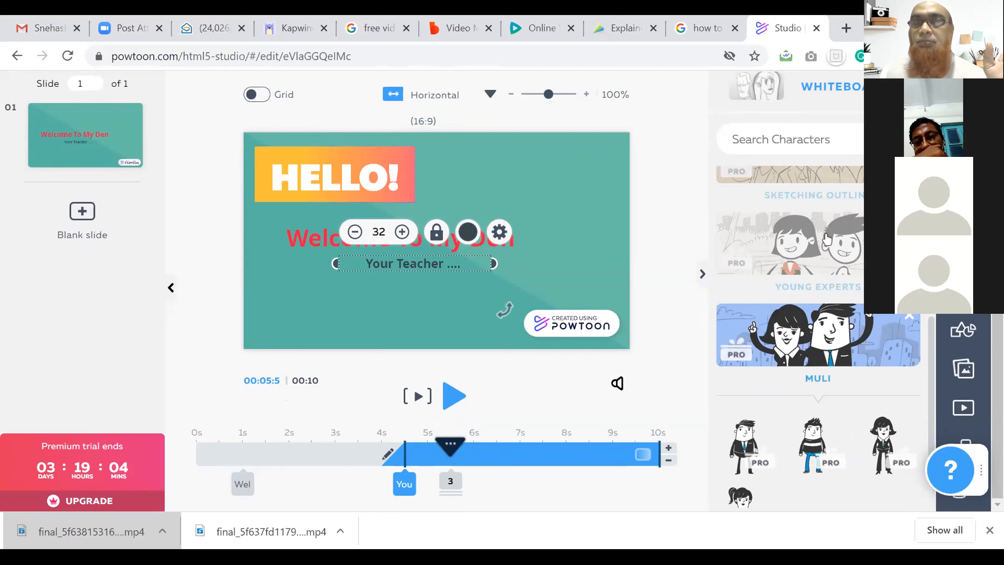
scroll(829, 243, "up", 4)
scroll(830, 243, "down", 8)
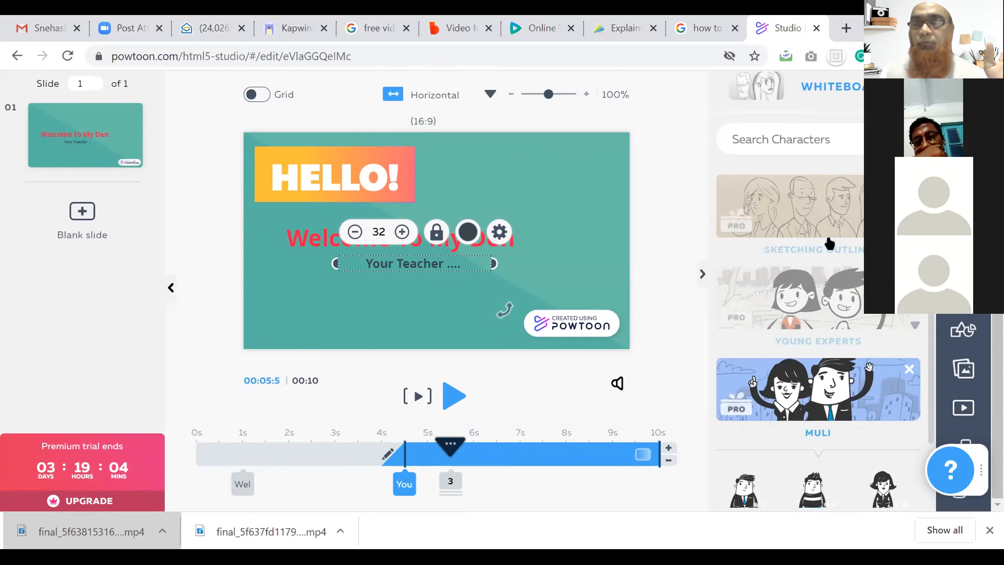
scroll(829, 243, "up", 12)
scroll(830, 243, "up", 2)
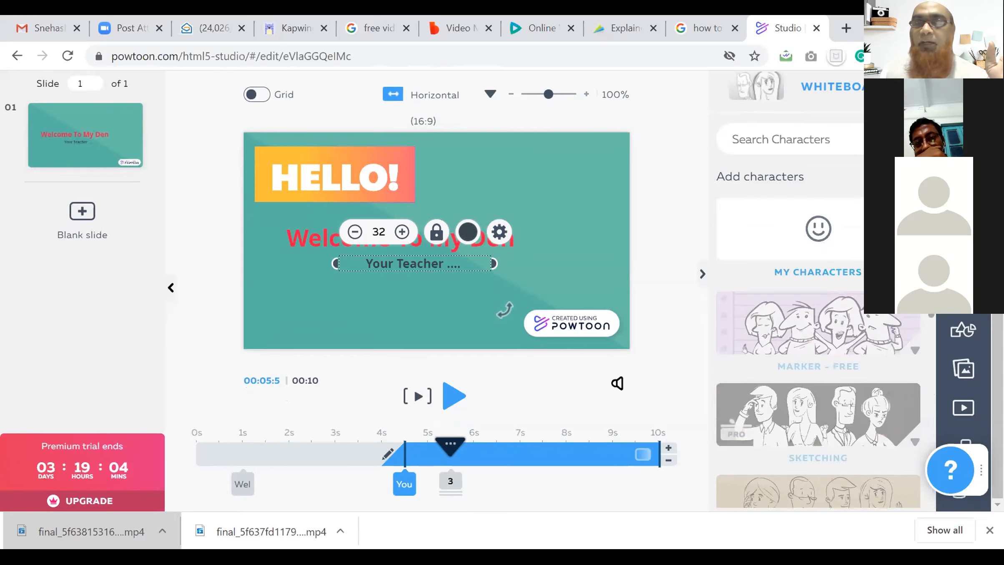
Step: Add the man from the Marker - Free characters to the slide, once standing and once in the Happy pose
left_click(964, 251)
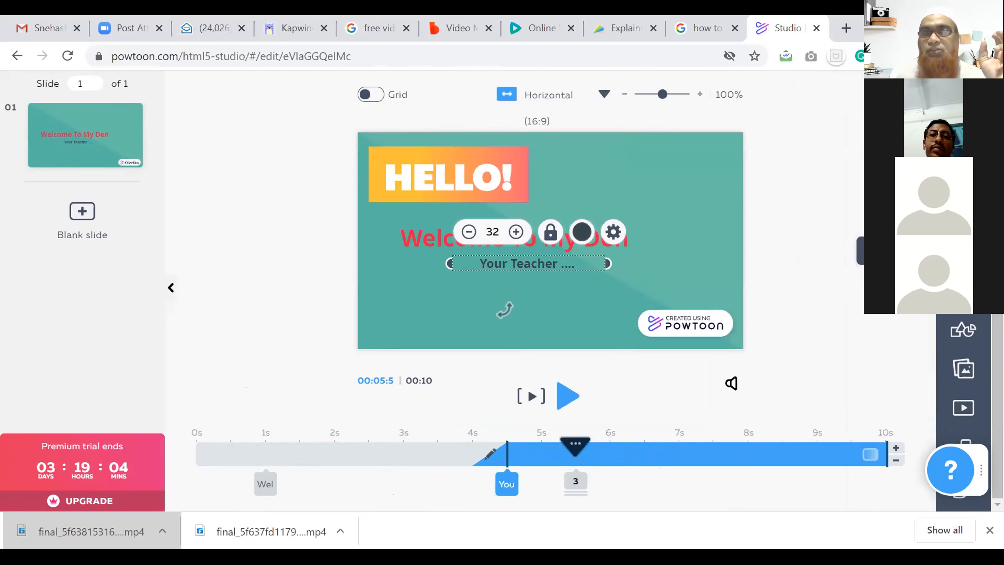
left_click(963, 251)
scroll(817, 295, "down", 2)
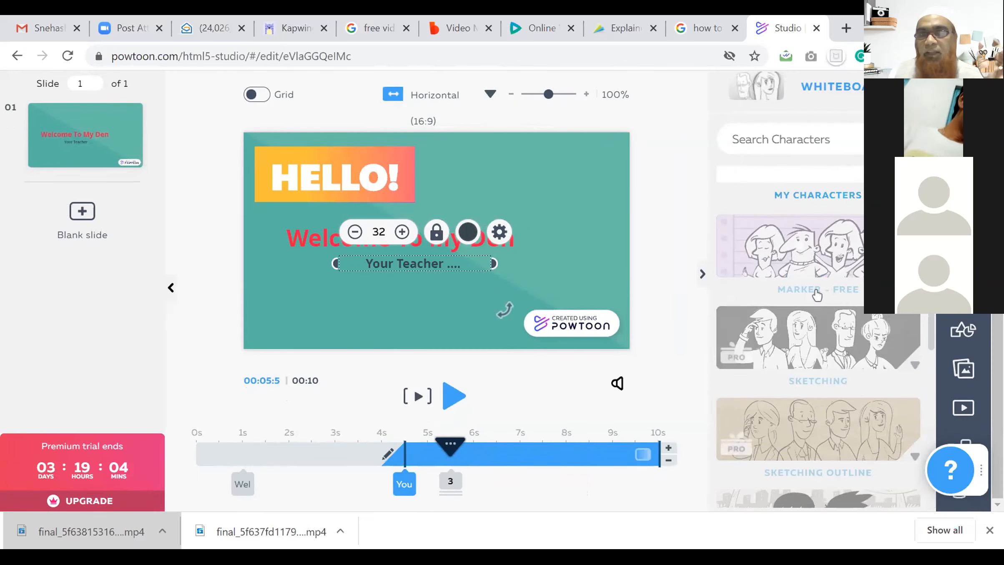
left_click(817, 255)
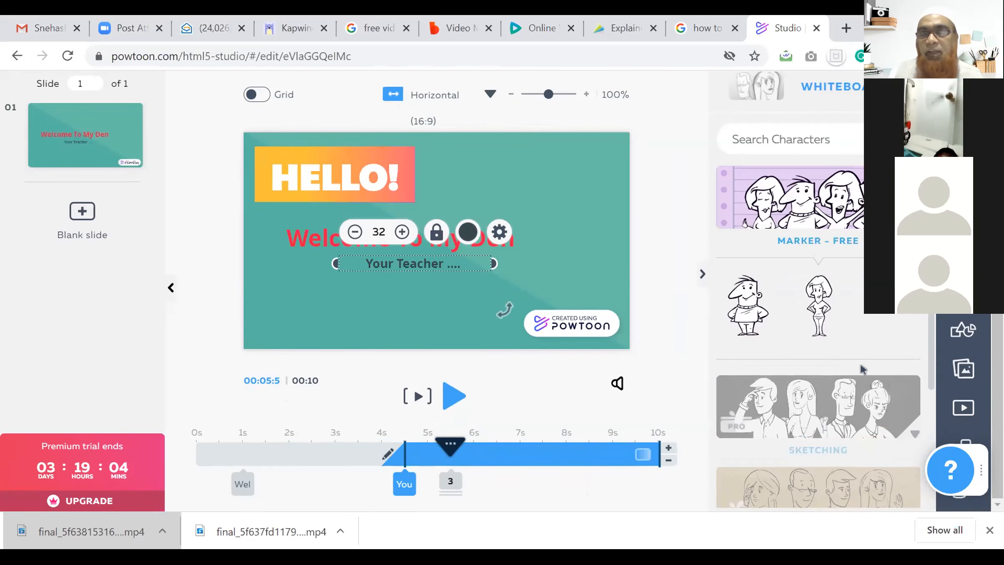
left_click(750, 320)
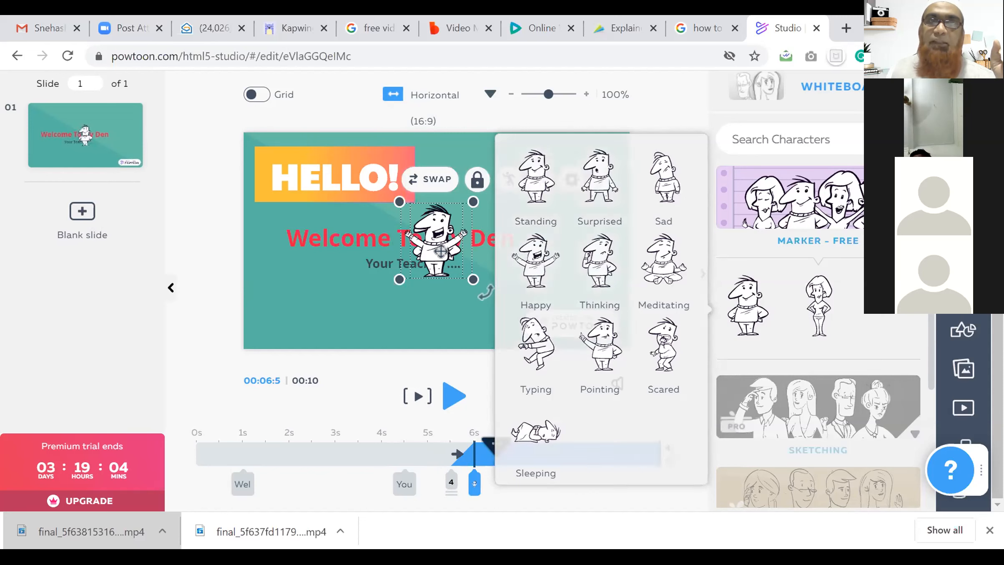
Step: Place the standing man in the slide's upper-right area and the happy man in its lower-left corner
left_click_drag(441, 224, 576, 179)
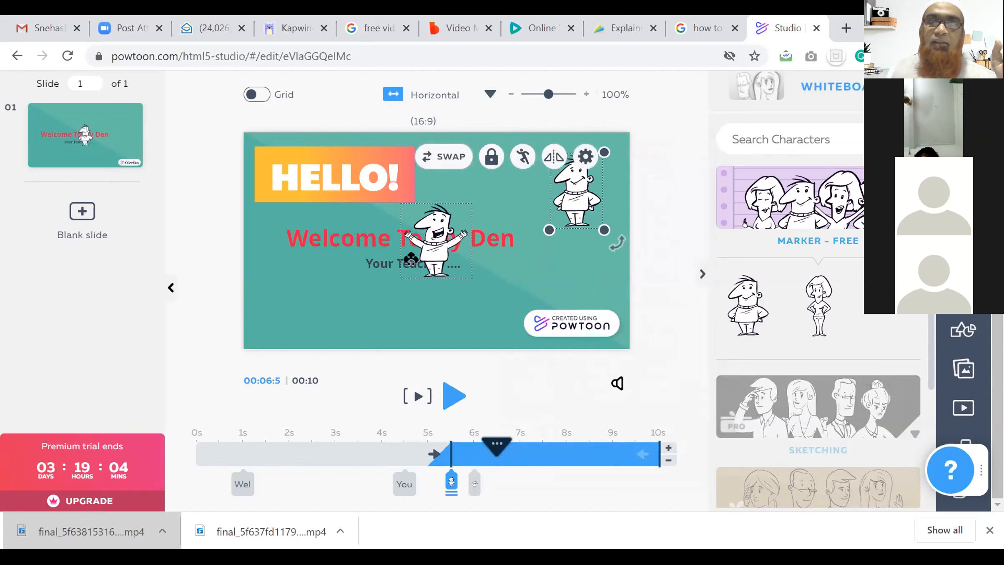
left_click(411, 250)
left_click_drag(411, 250, 287, 305)
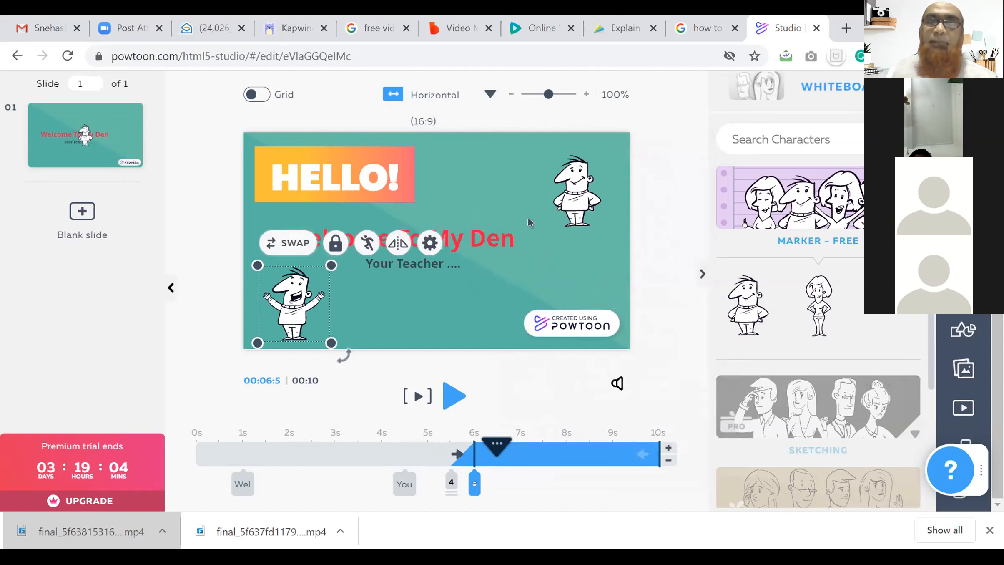
left_click_drag(565, 202, 566, 209)
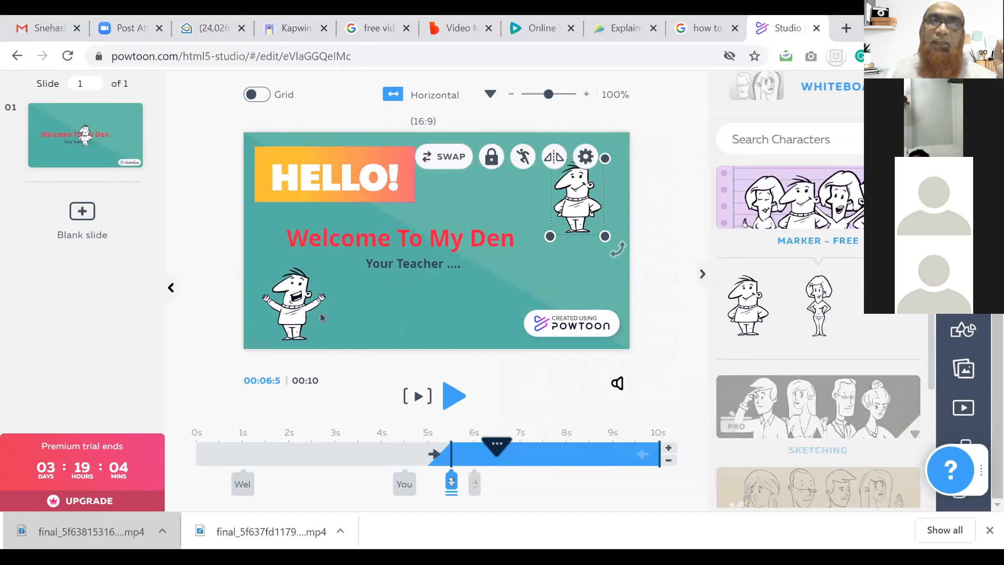
Step: Give the happy man an A to B motion ending enlarged at the slide's upper right, and play the slide to preview it
left_click(295, 305)
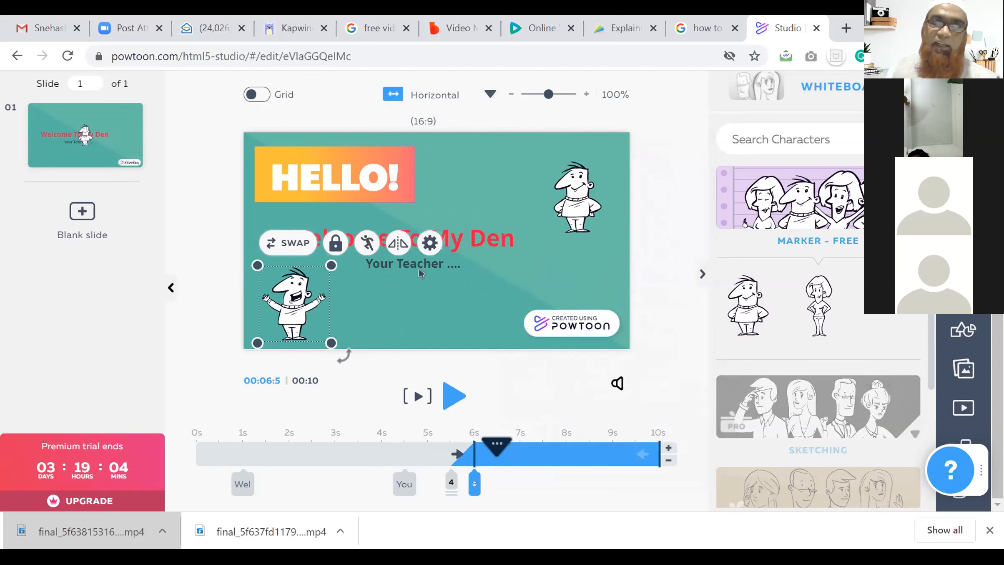
left_click(430, 243)
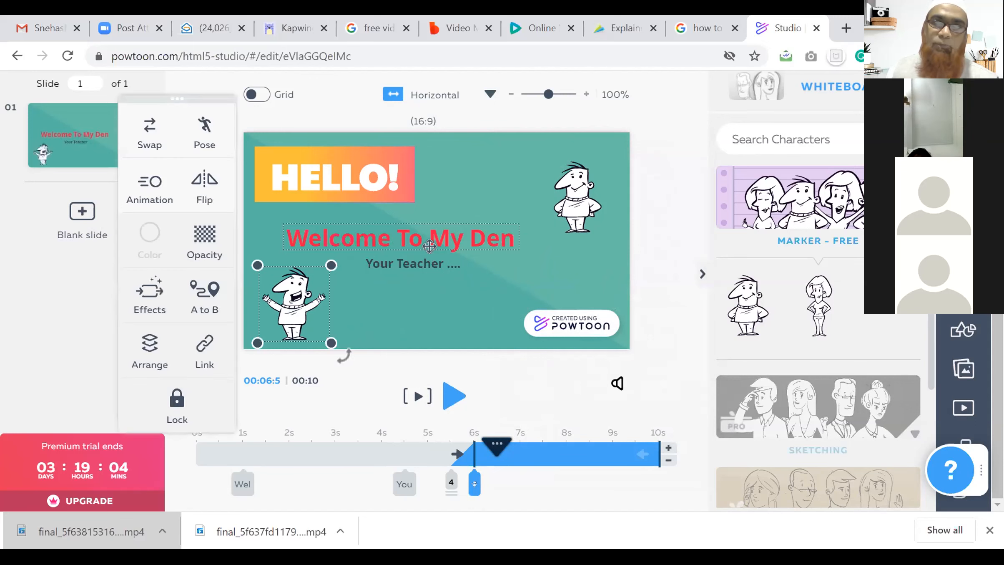
left_click(199, 311)
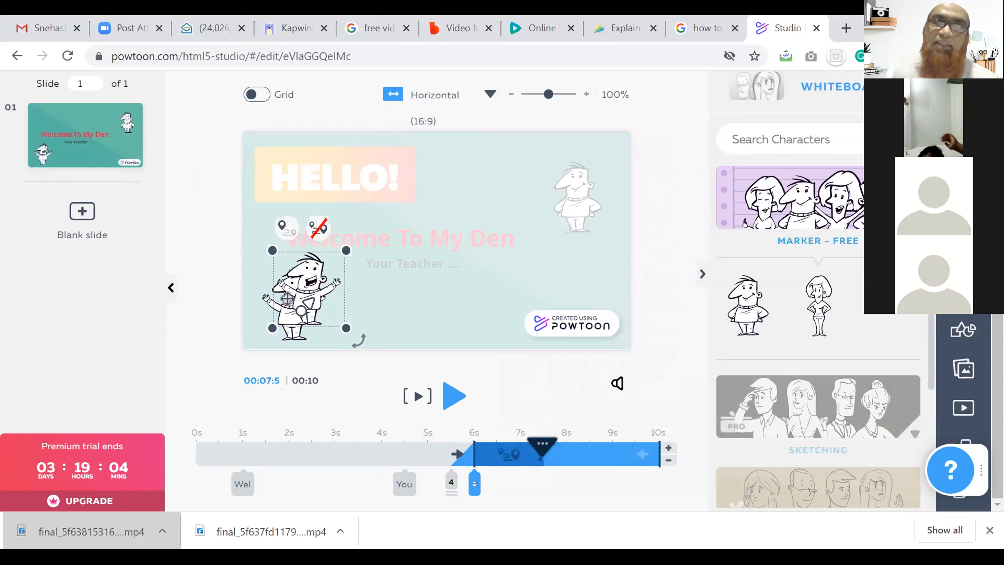
left_click_drag(294, 297, 496, 259)
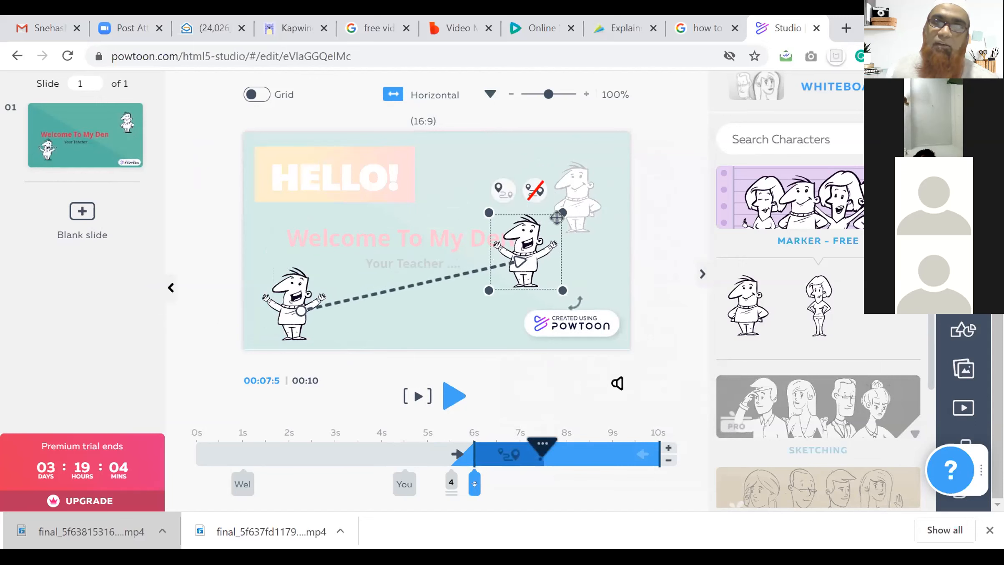
left_click_drag(559, 209, 623, 141)
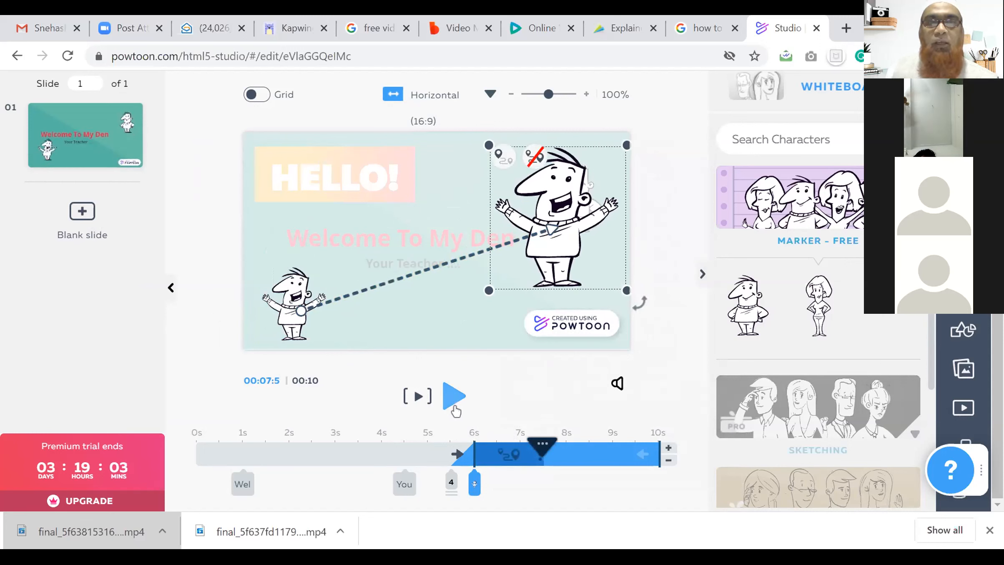
left_click(418, 400)
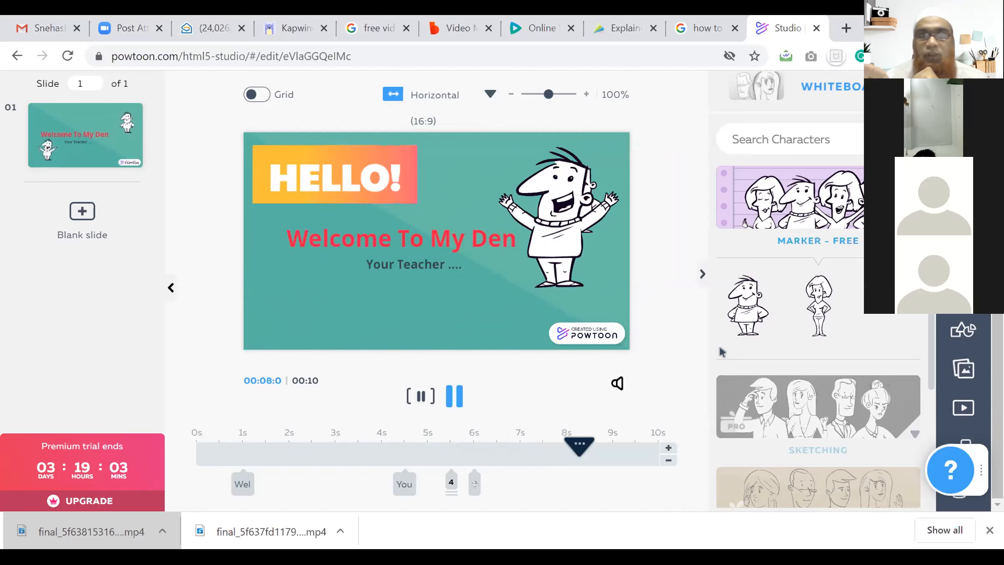
left_click(417, 396)
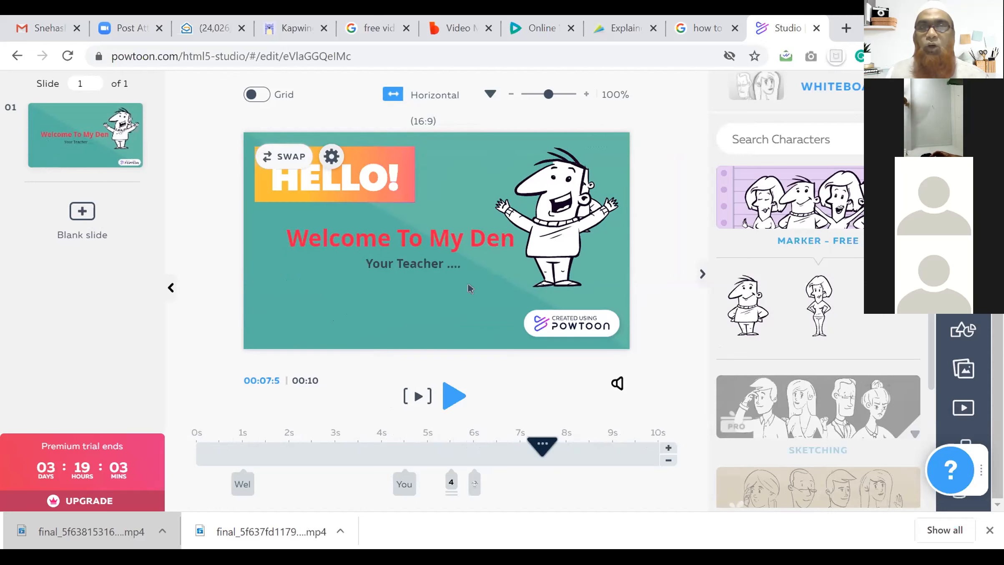
Step: Delete the small standing man behind the enlarged happy man, and put the happy man's end position back at the slide's upper right
left_click(592, 202)
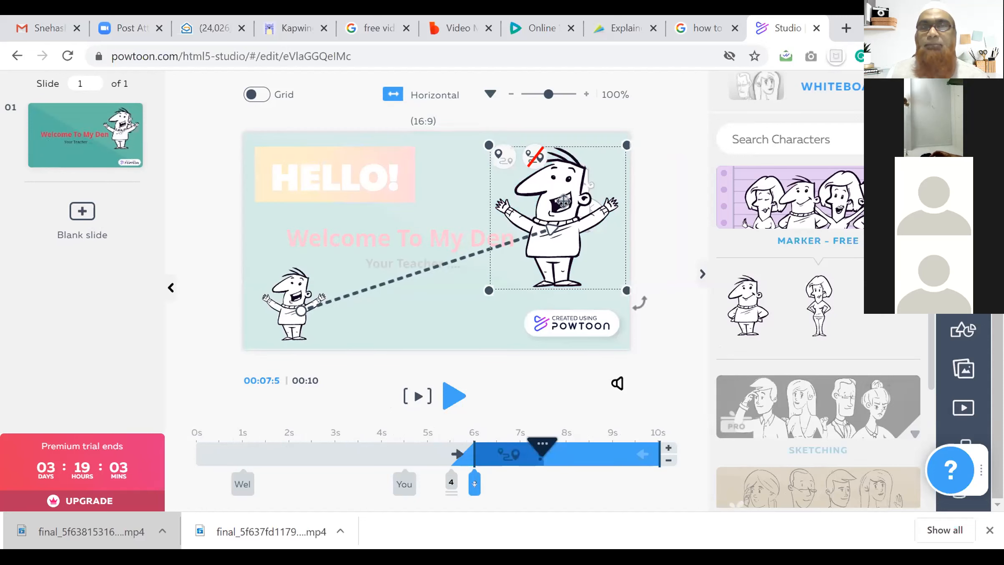
left_click_drag(556, 204, 478, 285)
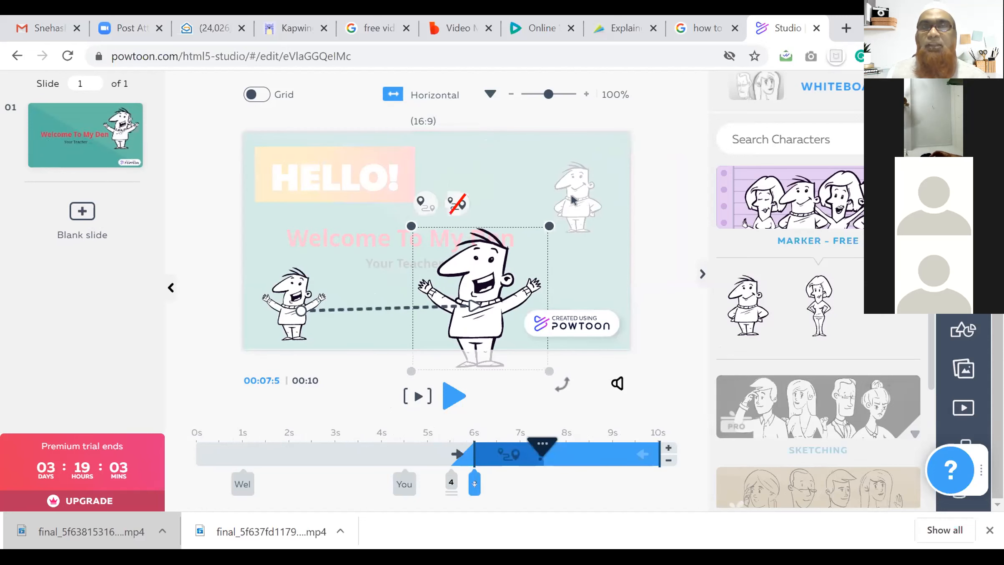
left_click(571, 195)
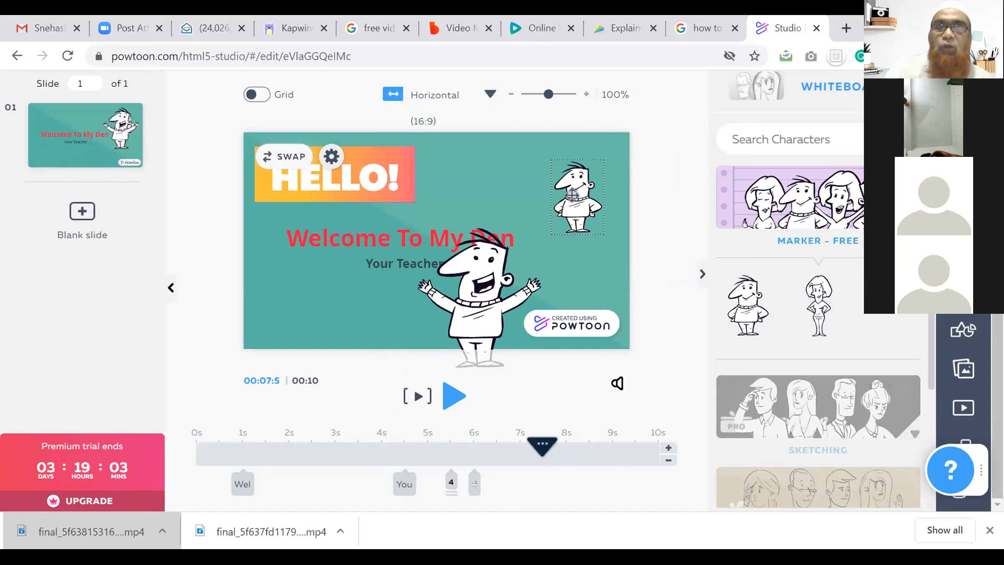
left_click(572, 195)
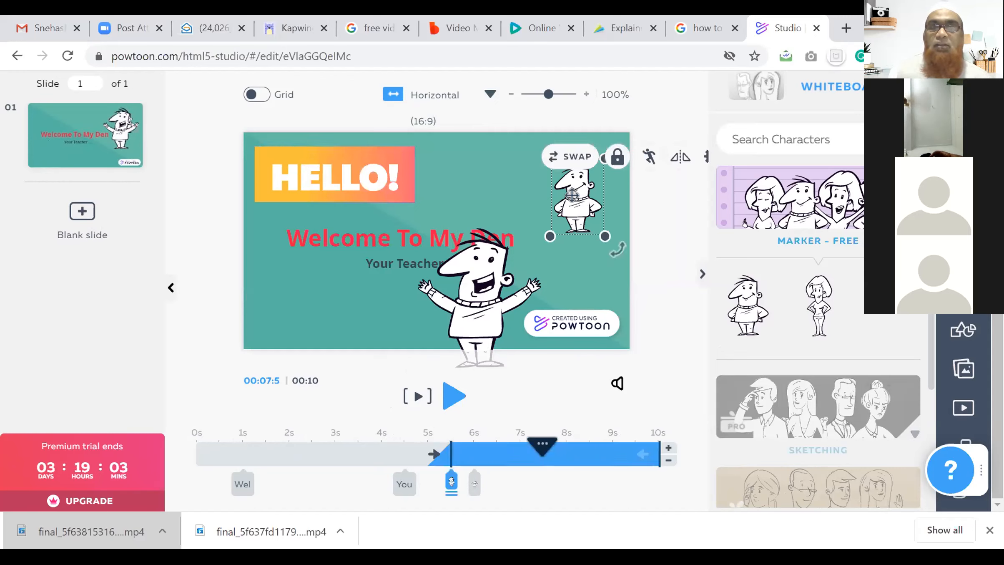
key("Delete")
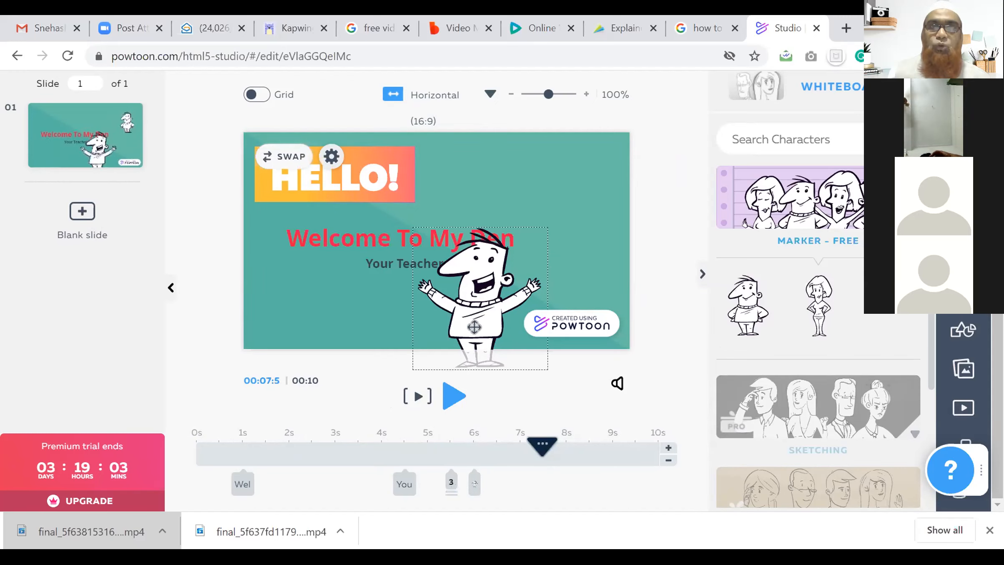
left_click(503, 287)
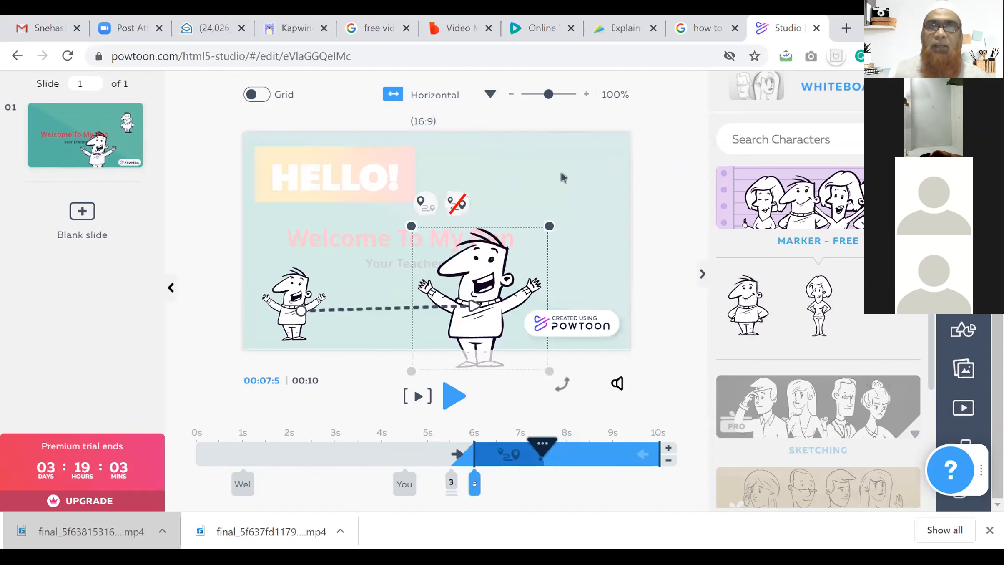
left_click_drag(509, 262, 579, 179)
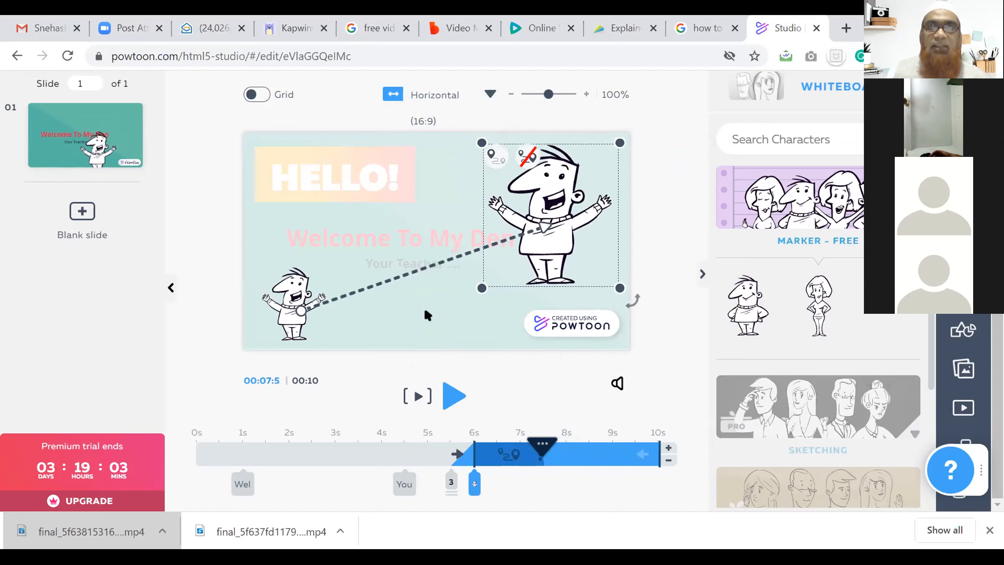
Step: Flip the happy man horizontally so that he faces his direction of travel
left_click(308, 293)
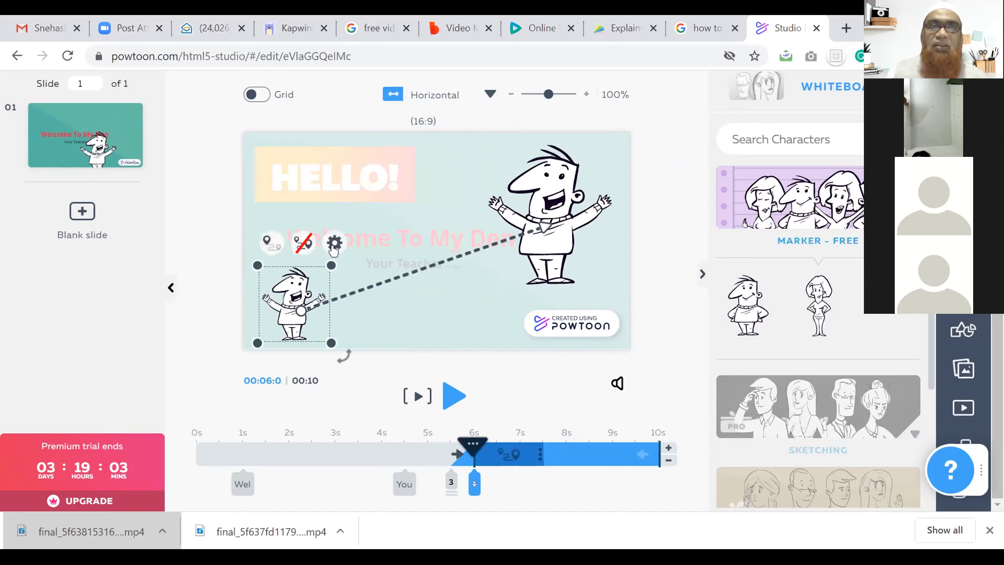
left_click(335, 243)
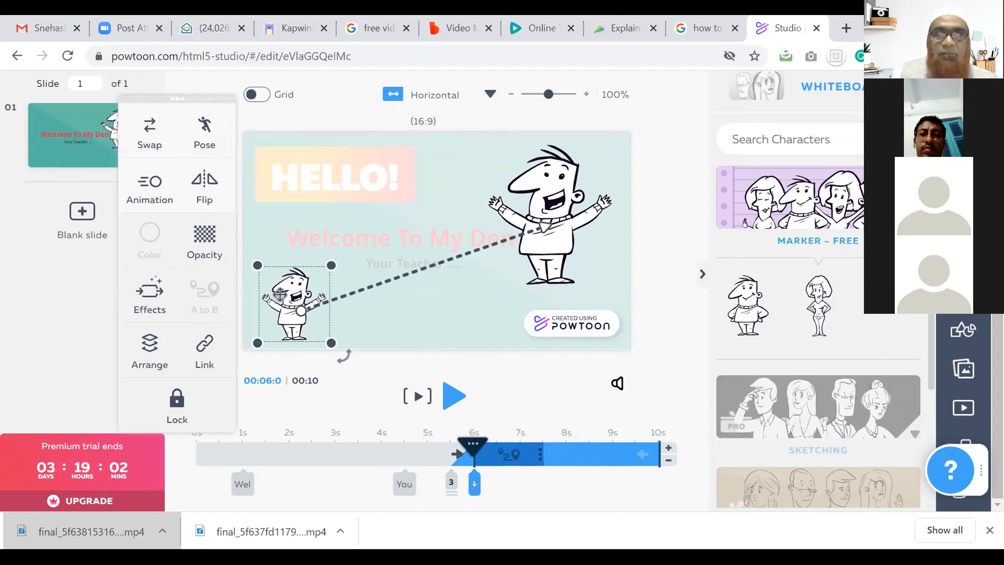
left_click(206, 192)
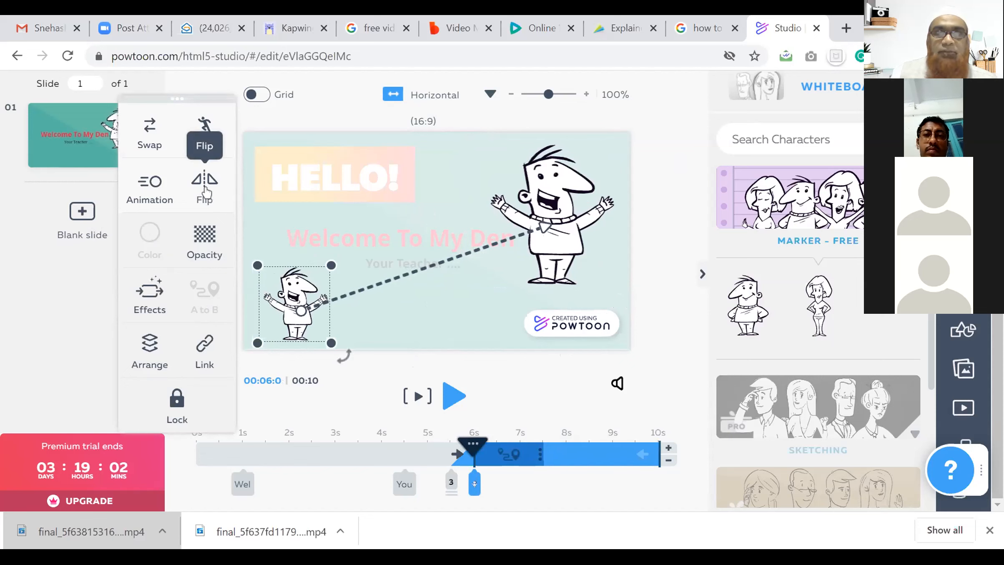
Step: Set the happy man's loop animation to Play in Loop and play the slide to preview it
left_click(146, 194)
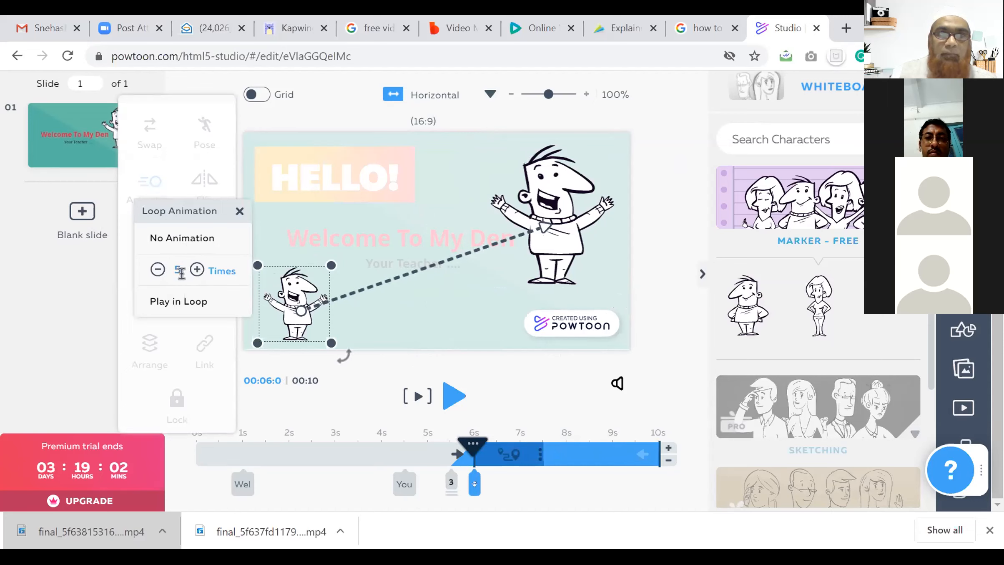
left_click(183, 301)
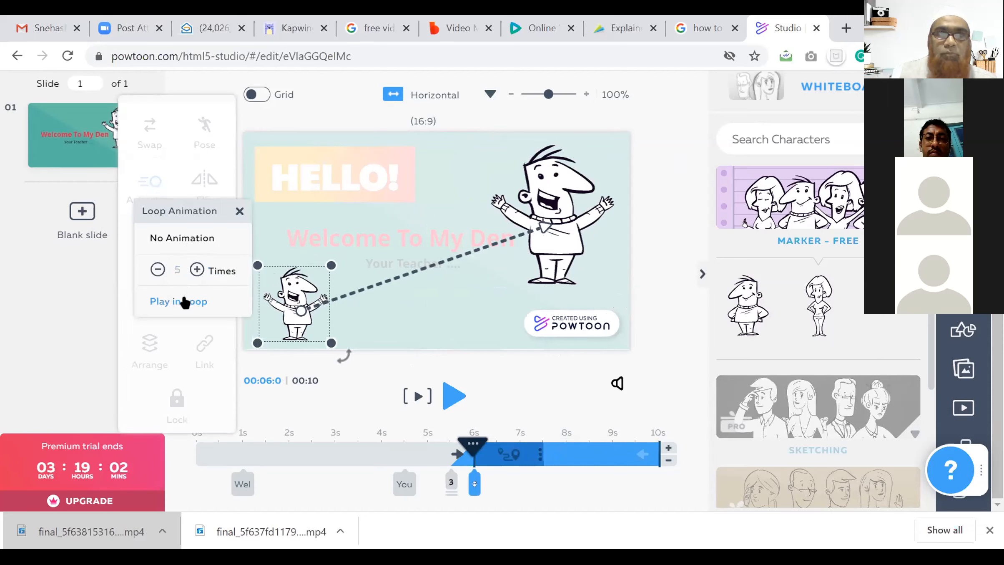
left_click(420, 396)
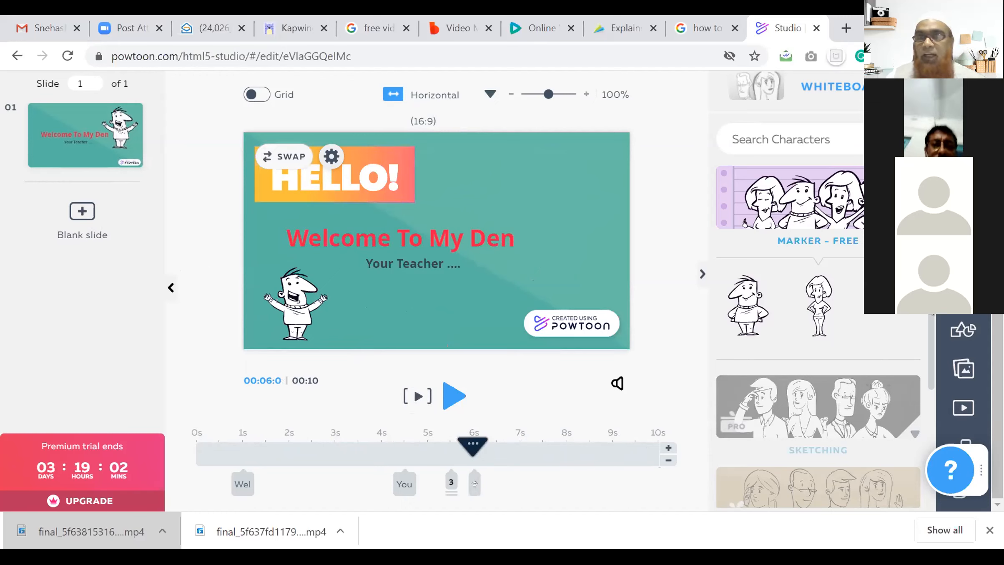
Step: Add the roast chicken prop from the Kitchen - Free props and place it on the slide's right side above the Powtoon logo
left_click(964, 291)
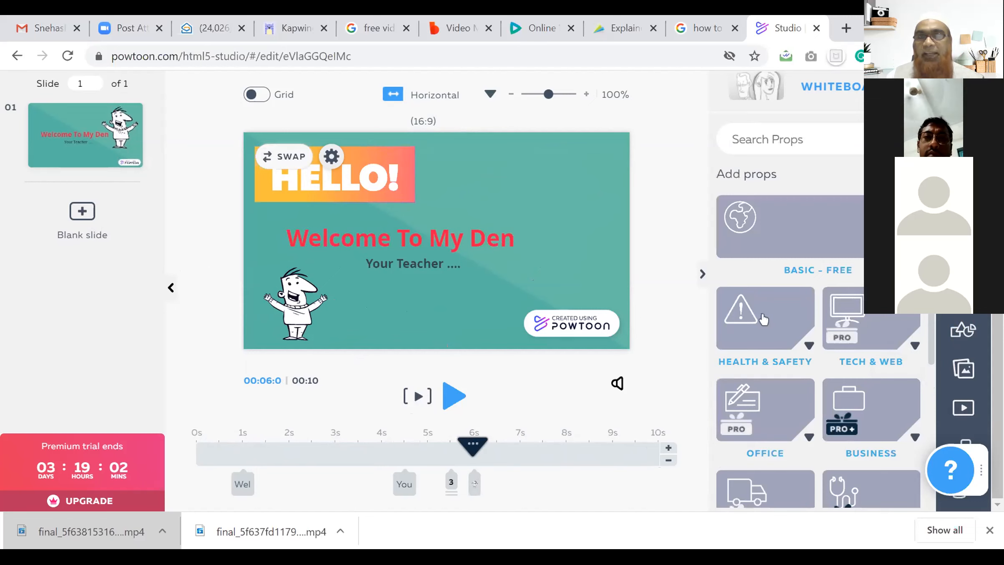
scroll(765, 320, "down", 6)
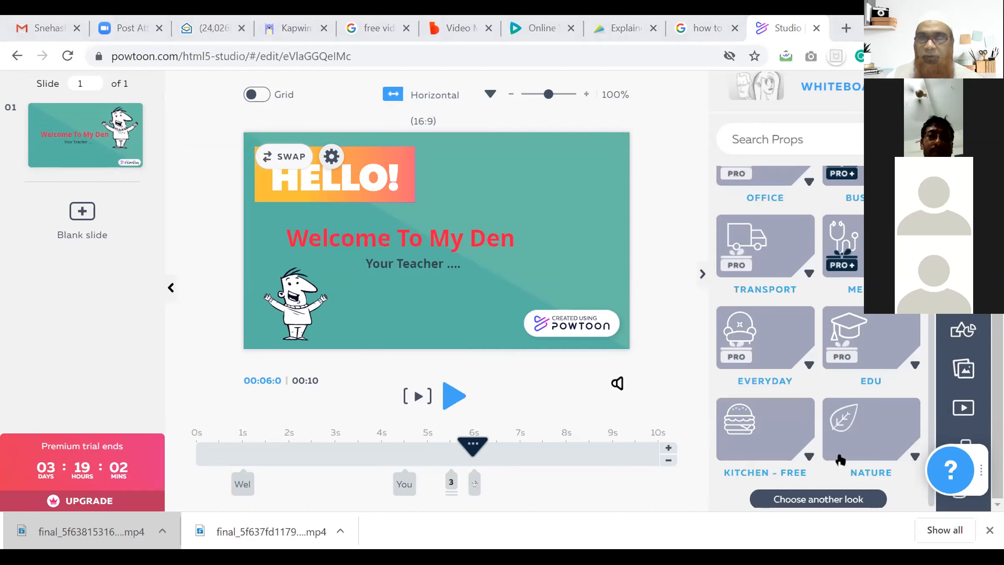
left_click(753, 422)
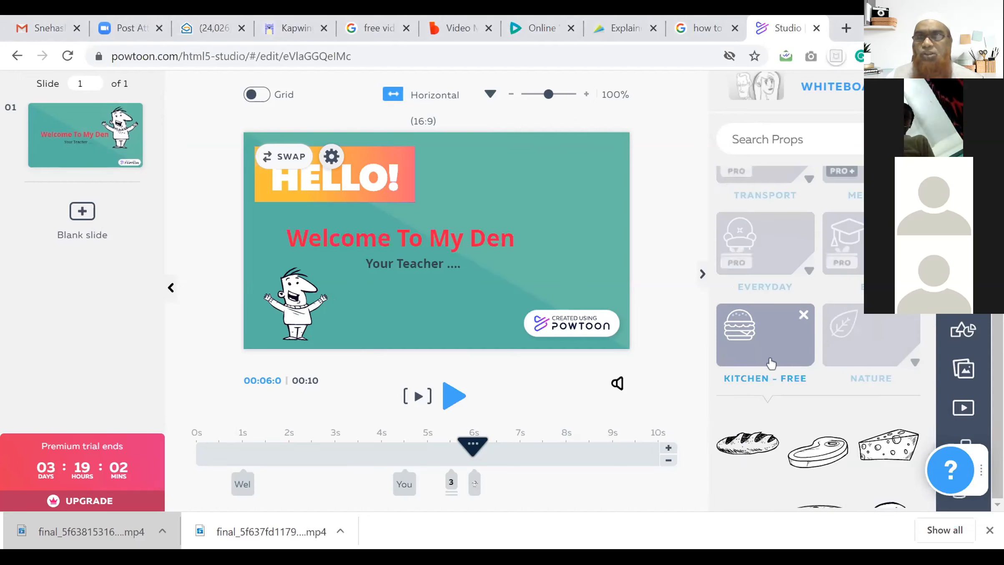
scroll(769, 361, "down", 2)
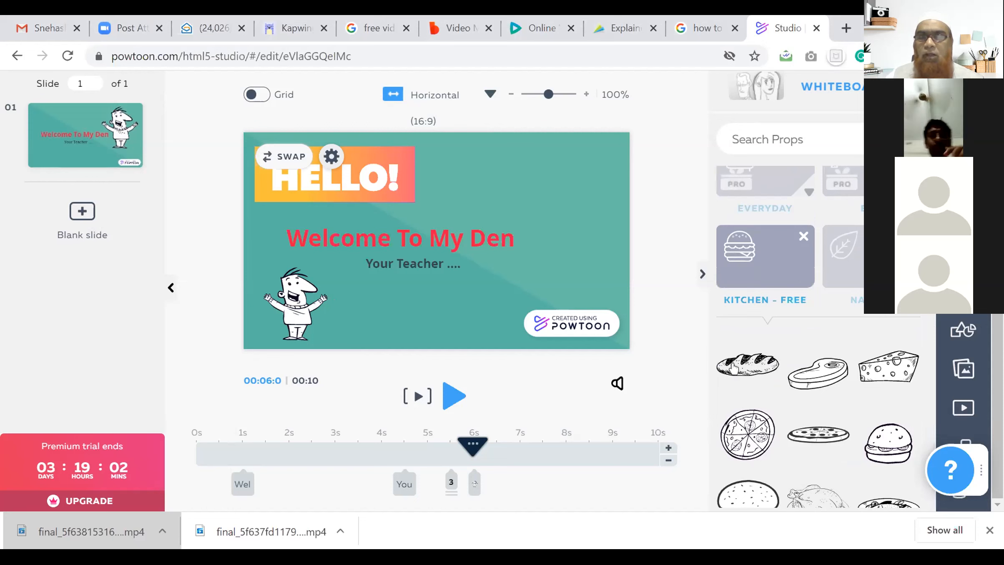
scroll(735, 368, "down", 2)
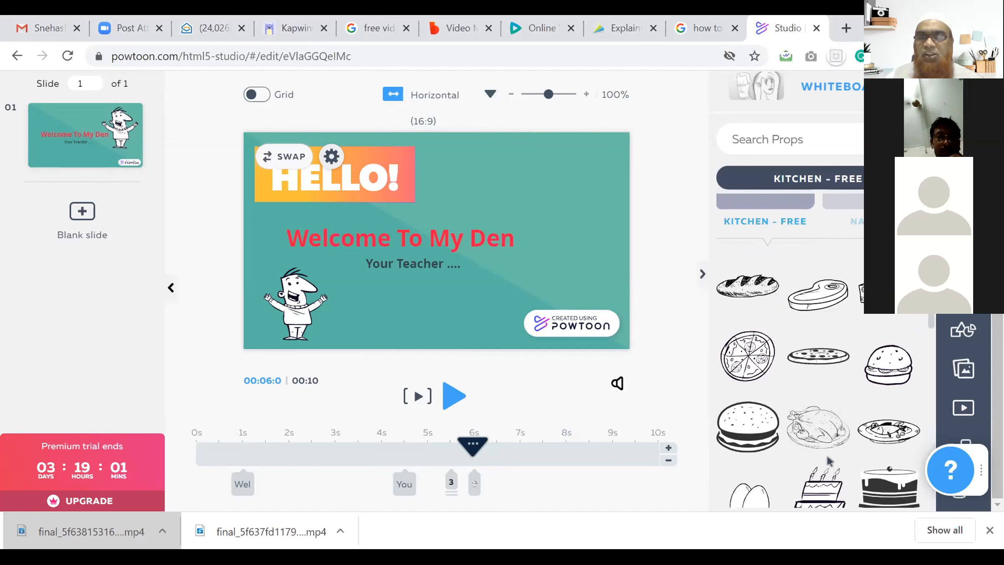
left_click(821, 436)
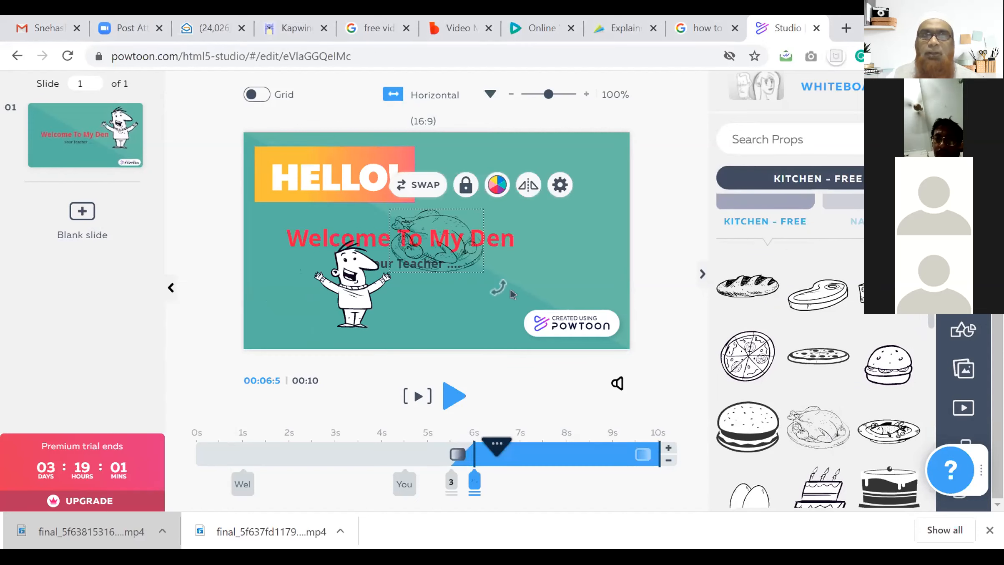
left_click_drag(424, 248, 560, 274)
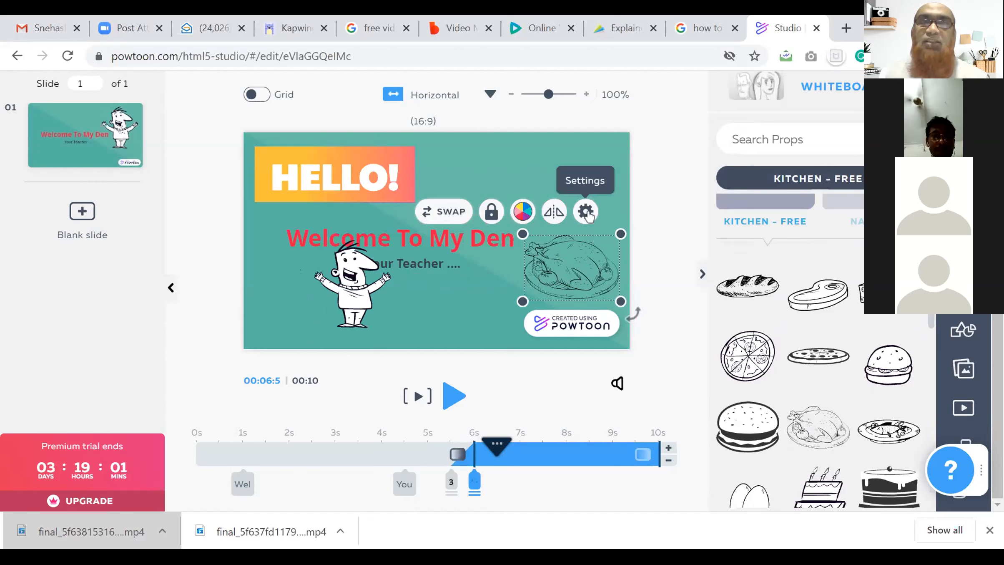
Step: Try red, pink, purple, yellow-orange and green on the roast chicken, then set its colour back to black
left_click(519, 213)
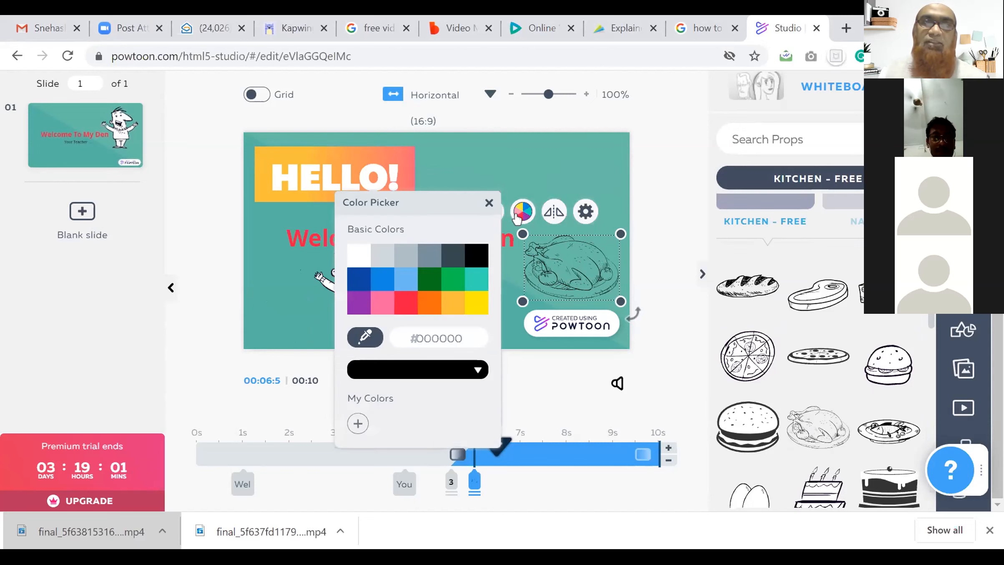
left_click(399, 310)
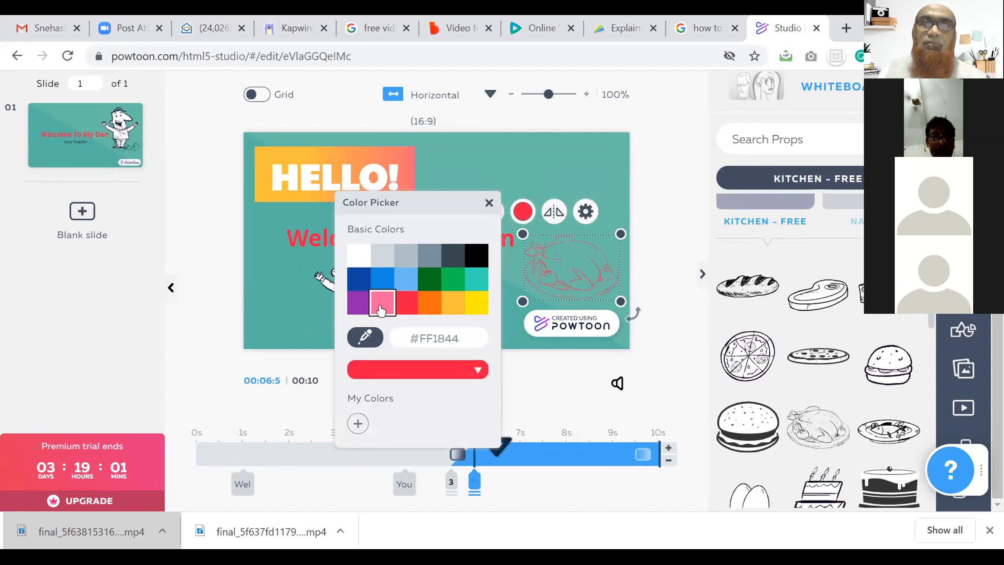
left_click(380, 309)
left_click(357, 302)
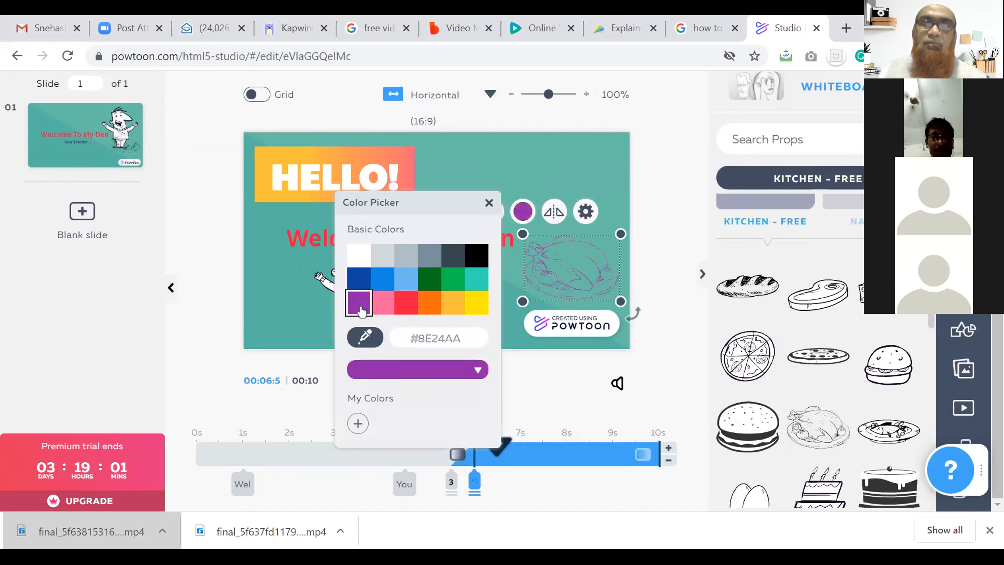
left_click(452, 305)
left_click(456, 280)
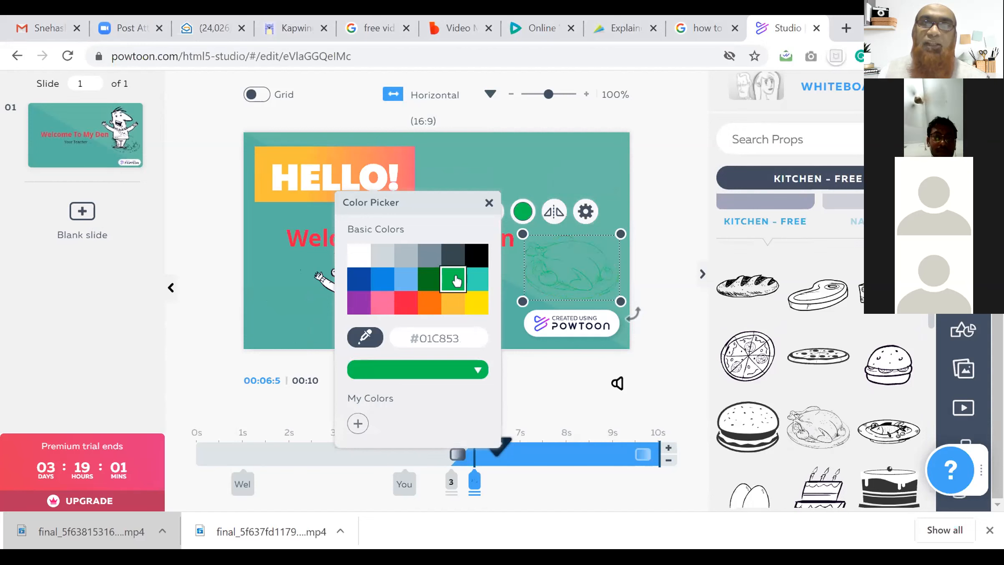
left_click(478, 257)
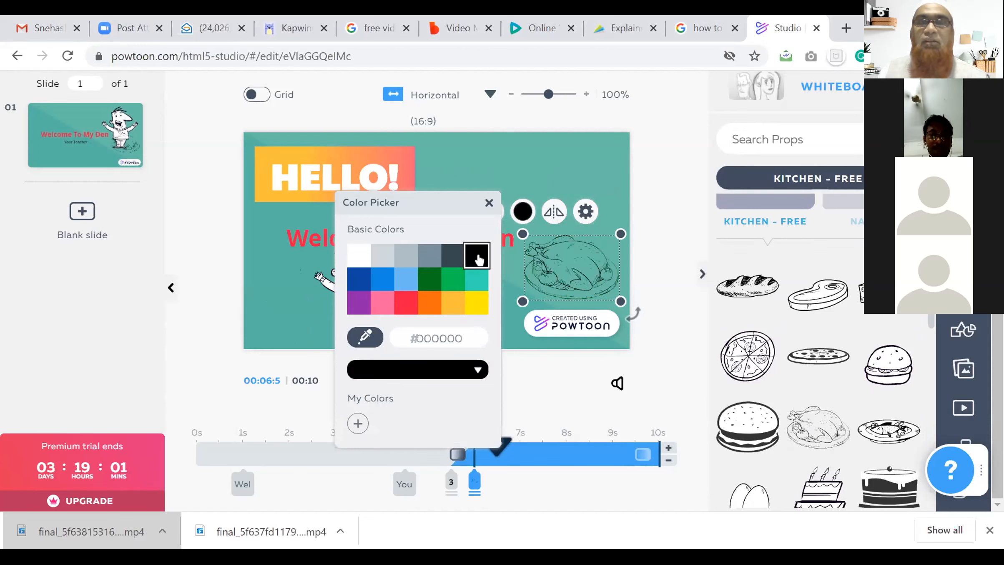
Step: Swap the roast chicken for the steak prop and preview the slide
left_click(585, 211)
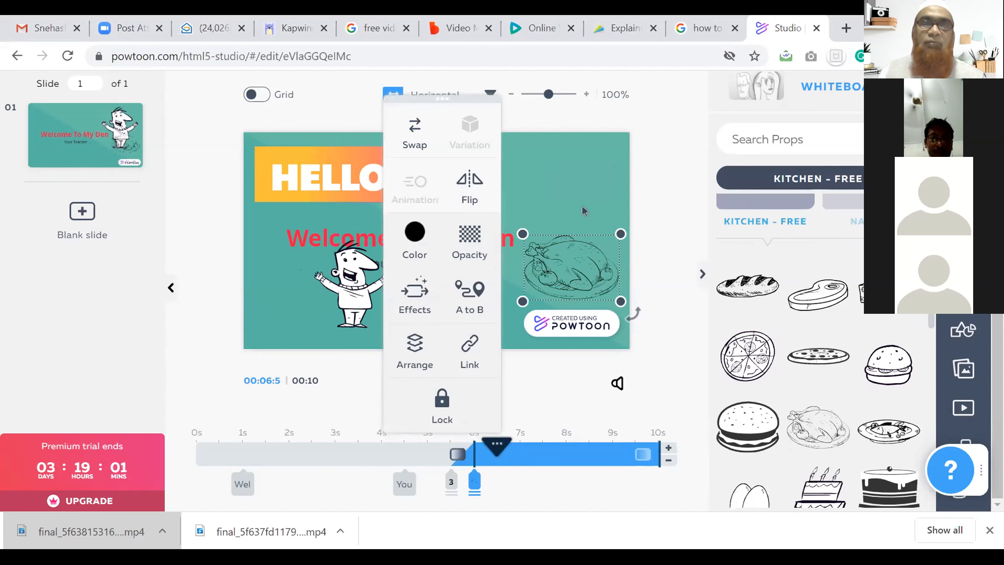
left_click(414, 134)
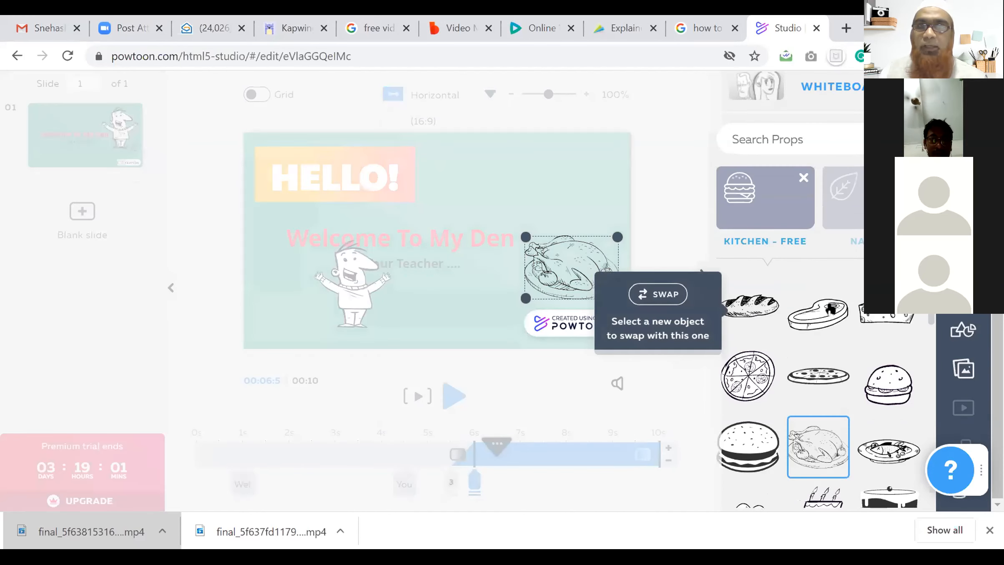
left_click(830, 308)
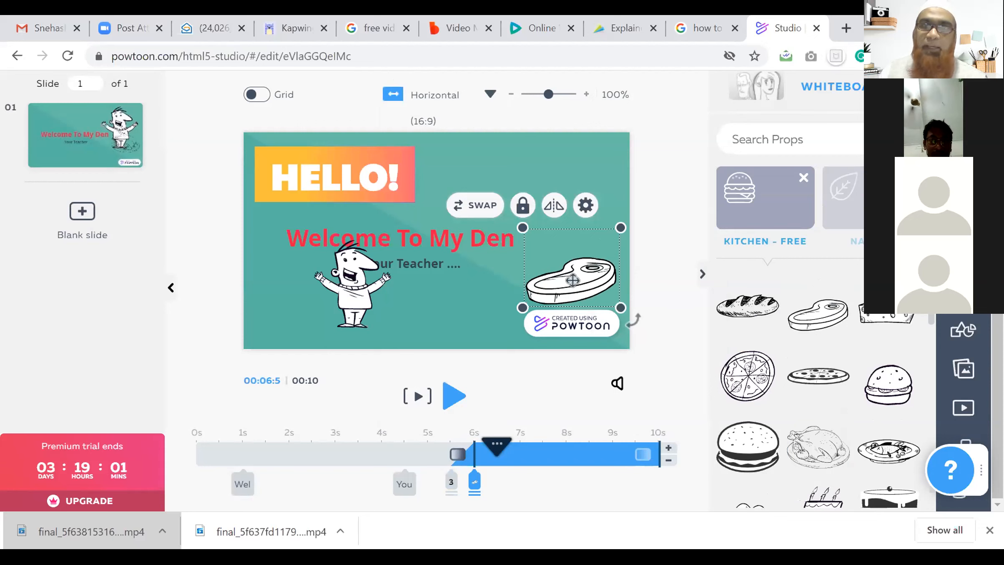
left_click(415, 396)
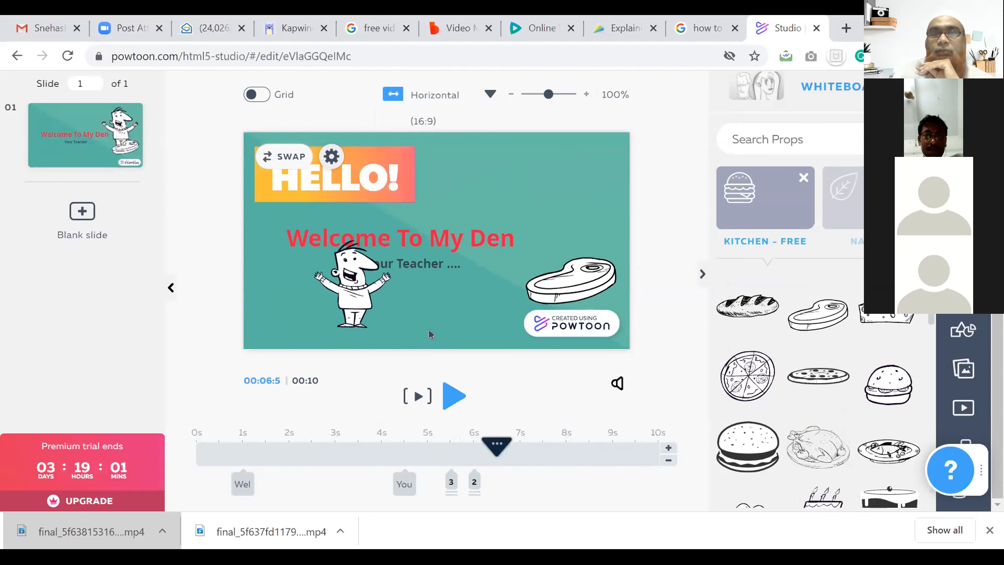
Step: Swap the steak on the slide for the bread loaf prop
left_click(565, 288)
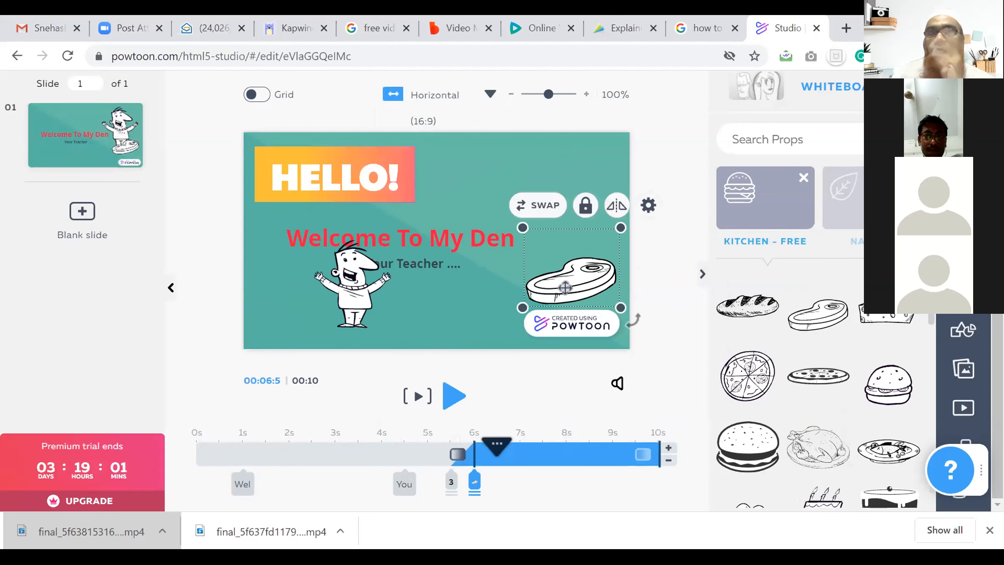
left_click(538, 207)
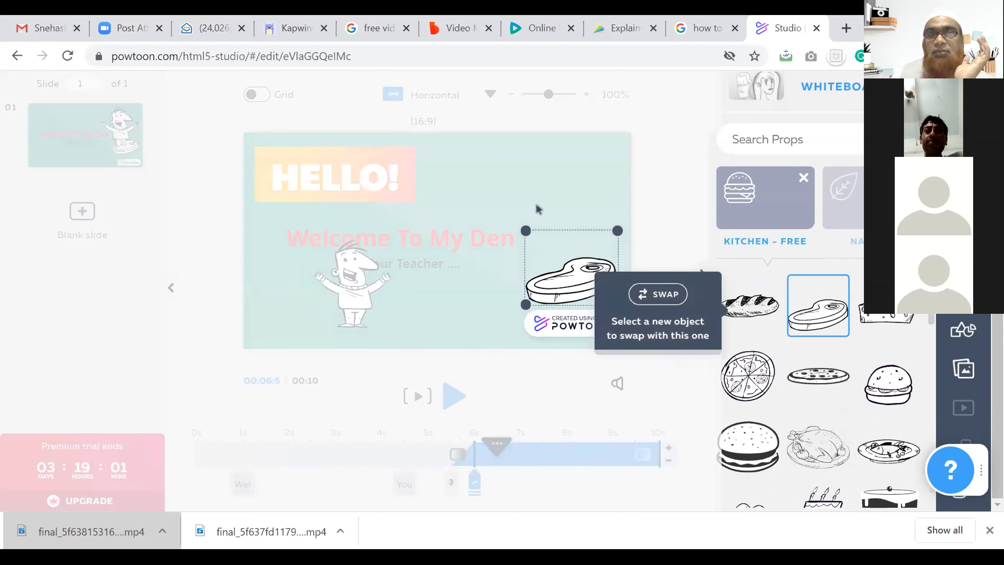
left_click(746, 317)
Step: Add the roast chicken as a new prop near the slide's lower centre and delete the bread loaf
left_click(818, 446)
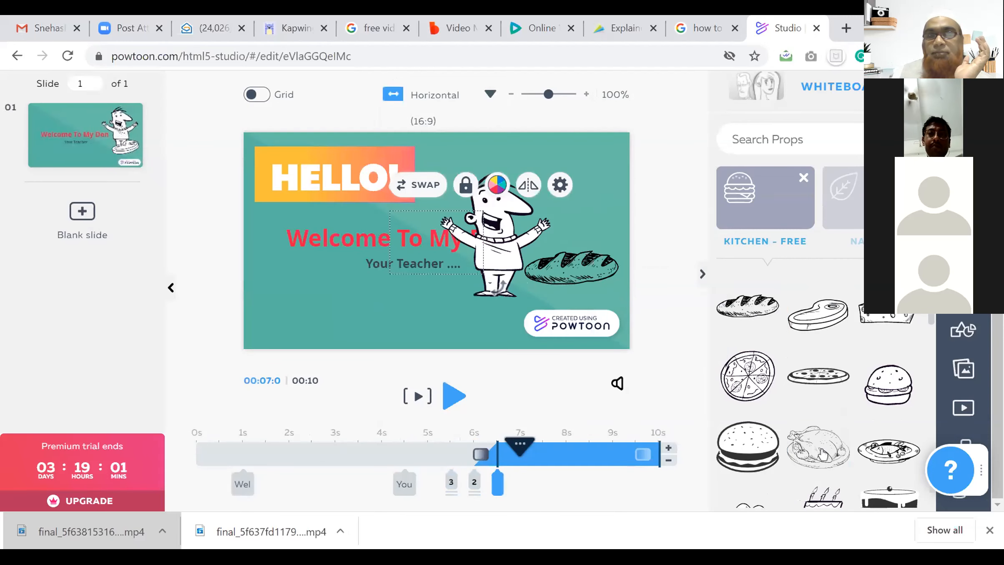
left_click_drag(427, 230, 400, 299)
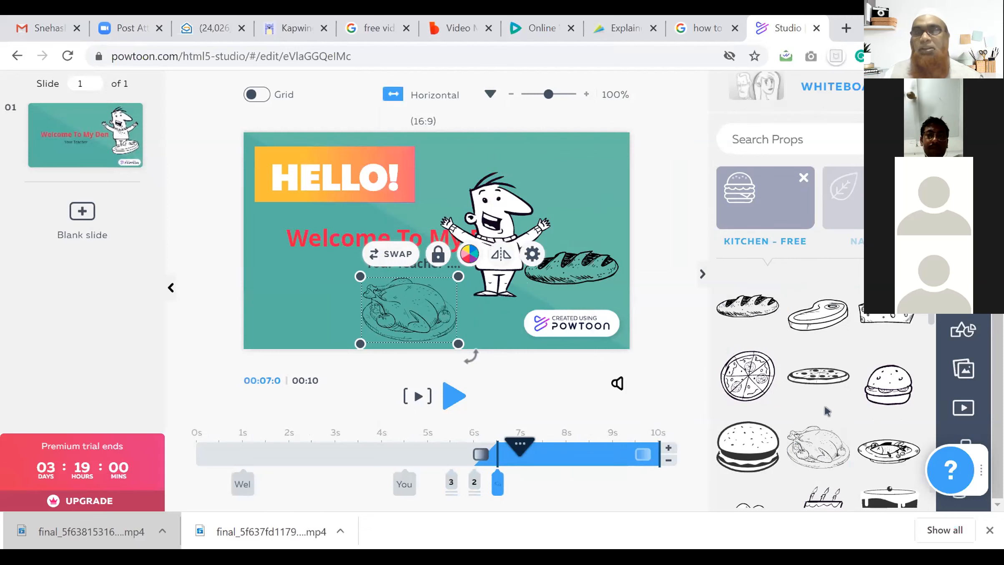
left_click(574, 263)
key("Delete")
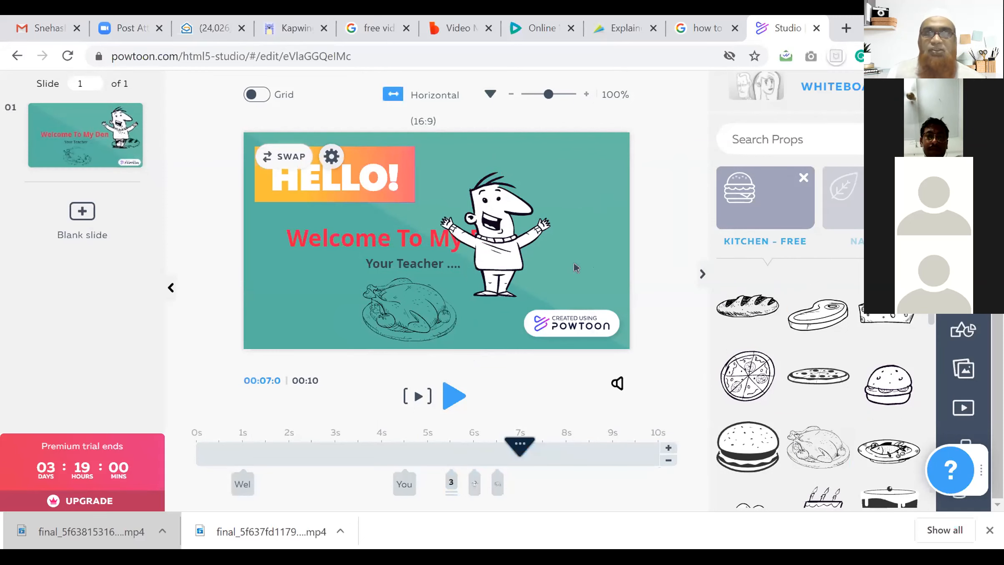
Step: Move the roast chicken to the slide's right side just above the Powtoon logo and play the slide to preview it
left_click_drag(414, 303, 581, 274)
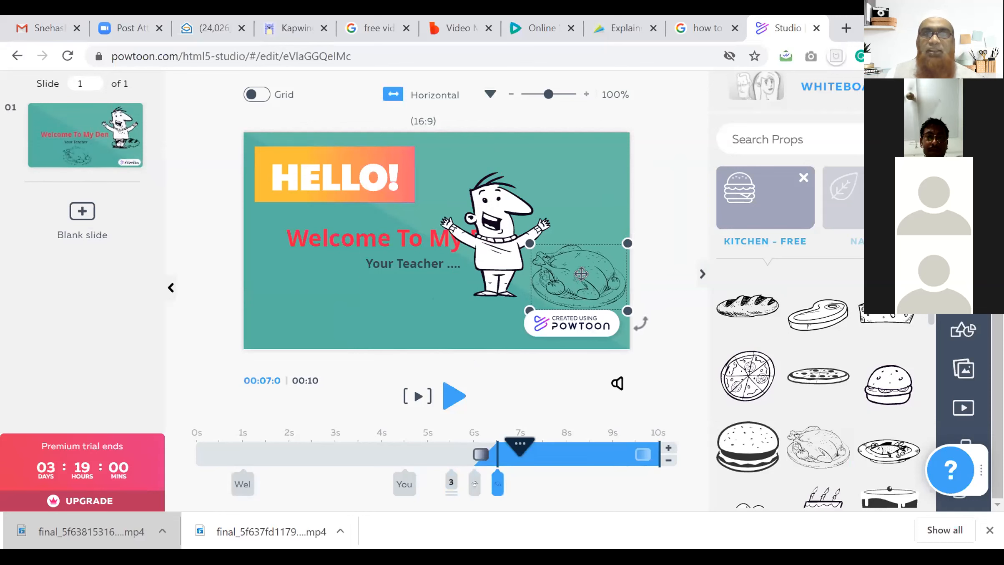
left_click(499, 260)
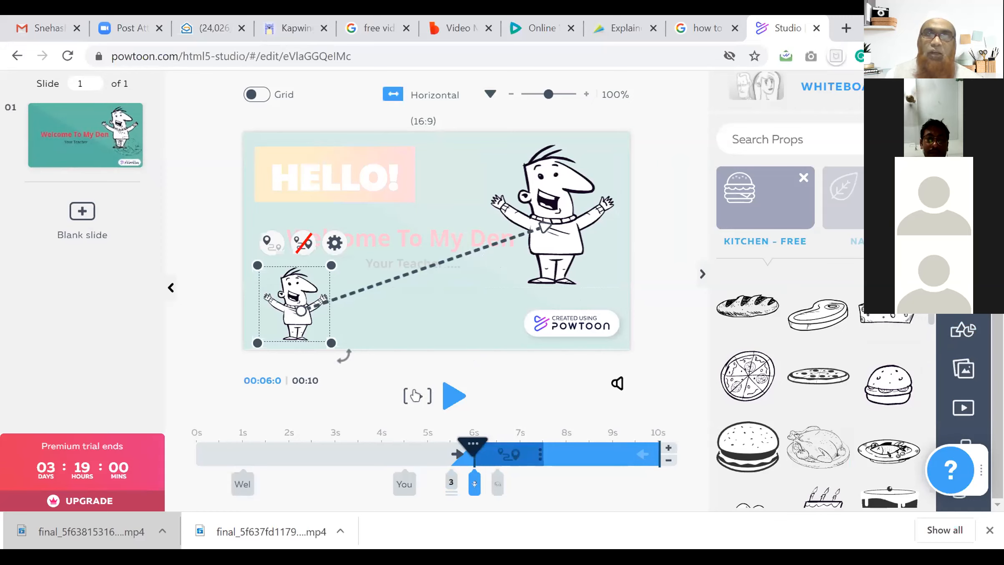
left_click(454, 396)
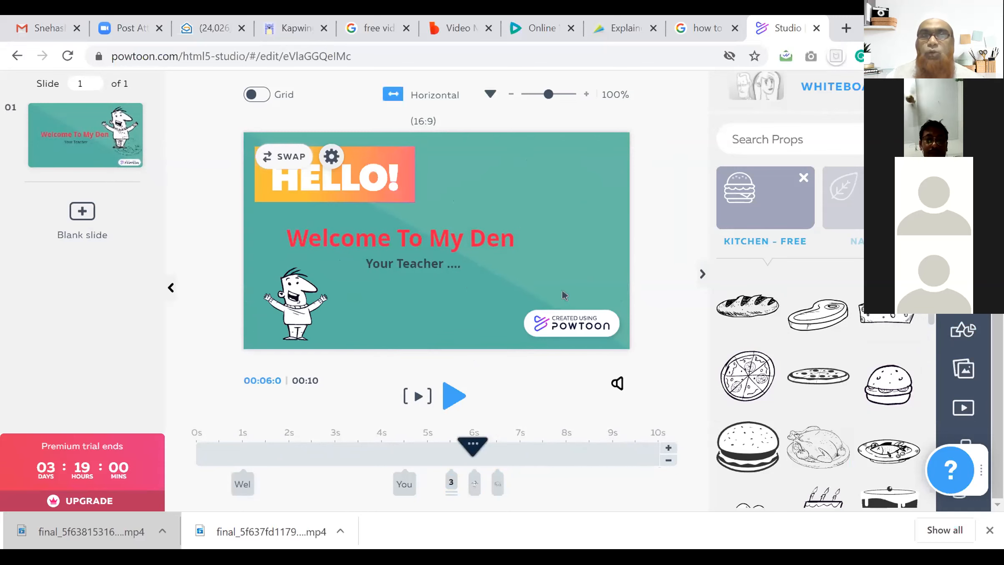
Step: Add a blank second slide and browse the background library for it
left_click(82, 212)
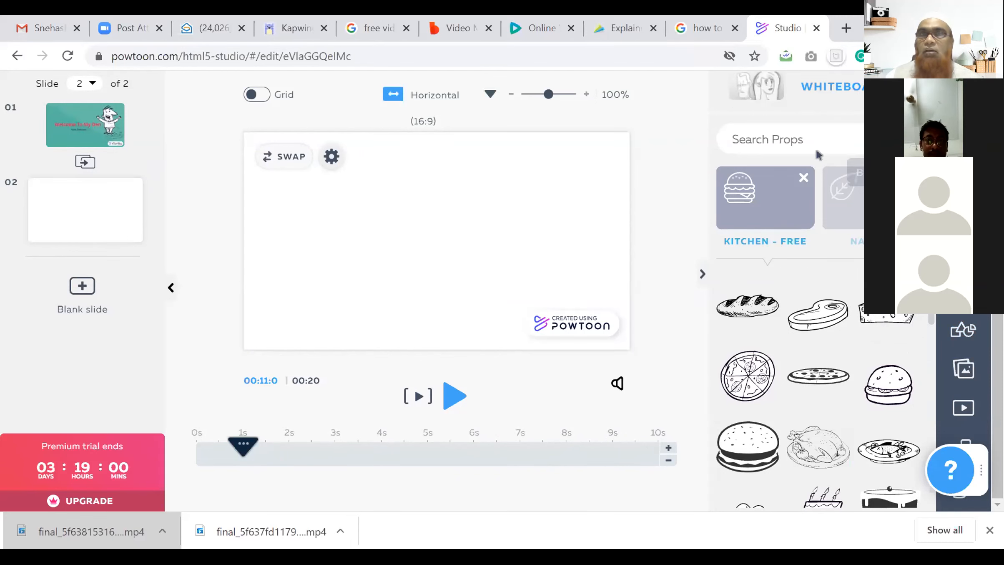
scroll(799, 139, "up", 1)
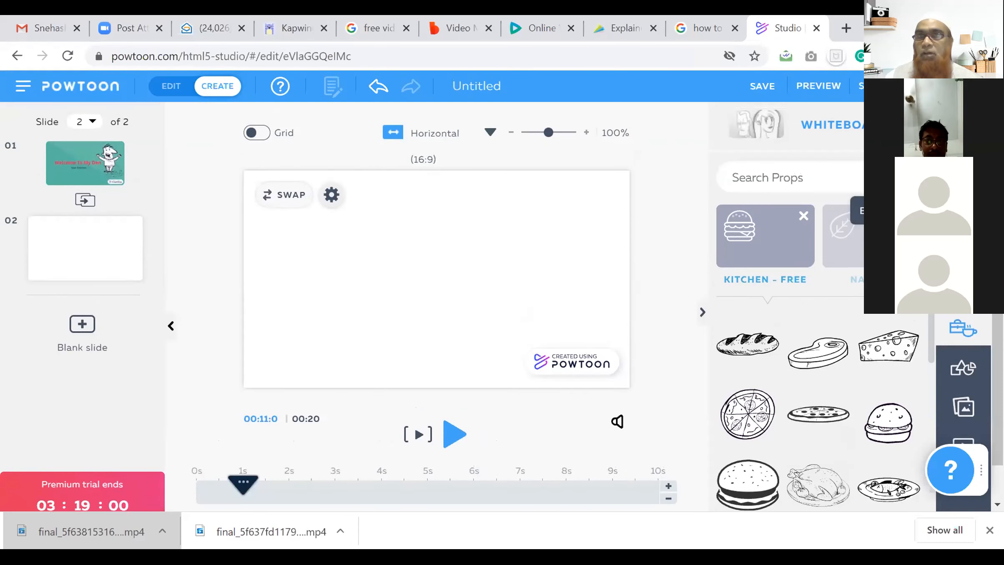
left_click(964, 210)
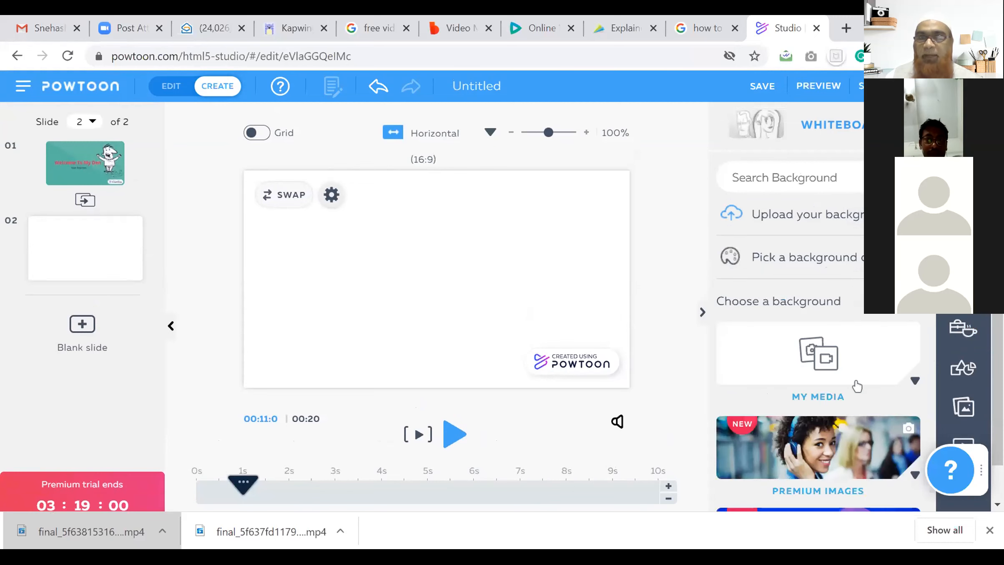
scroll(857, 385, "down", 3)
scroll(857, 386, "up", 2)
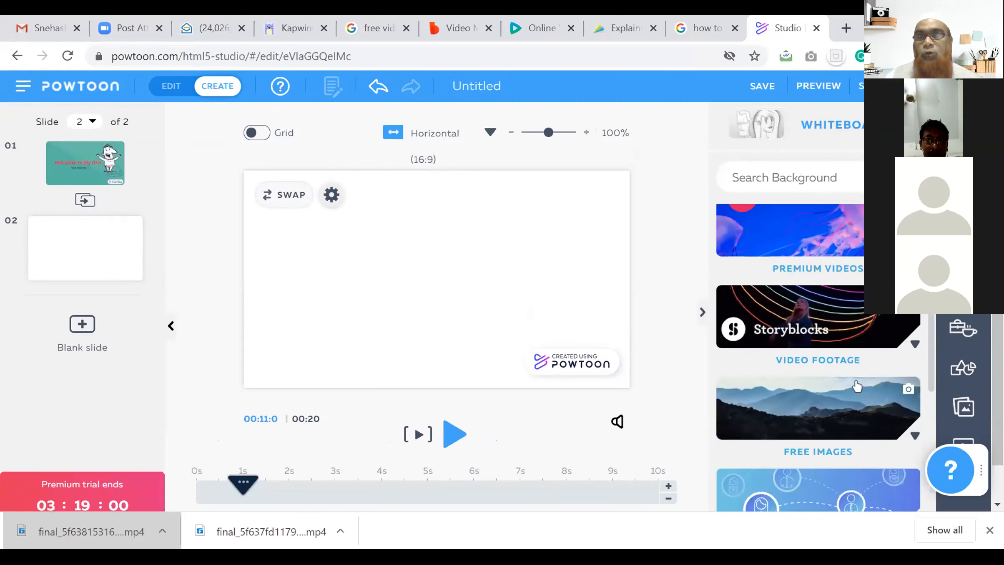
Step: Search the backgrounds for "kitchen rack" and look through the suggested images and videos
left_click(804, 177)
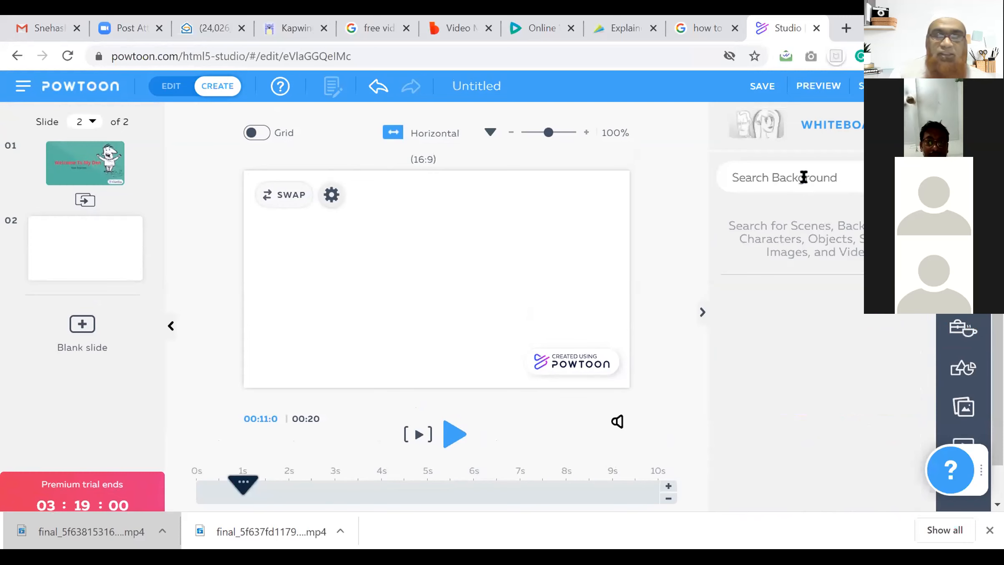
type("kitchen")
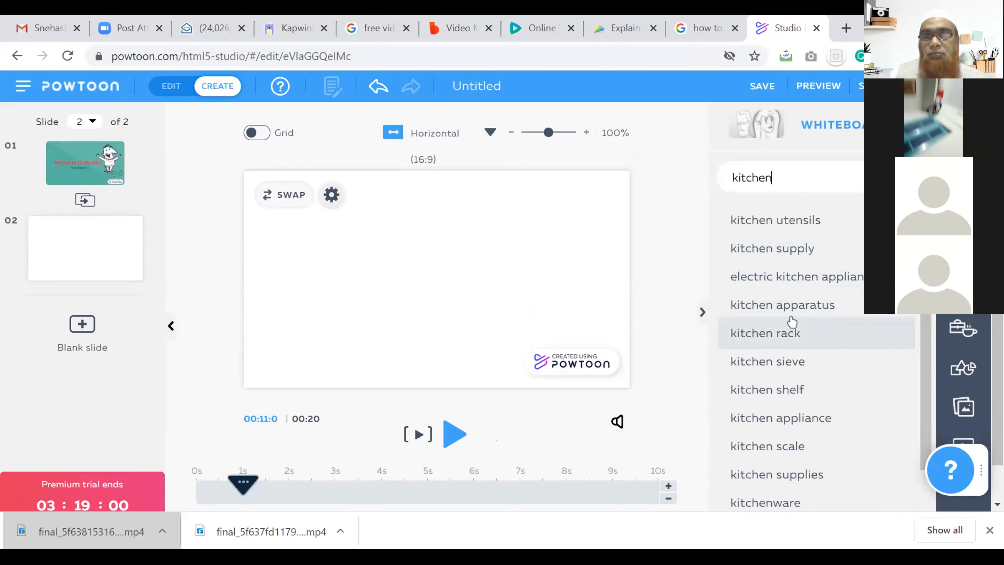
left_click(791, 333)
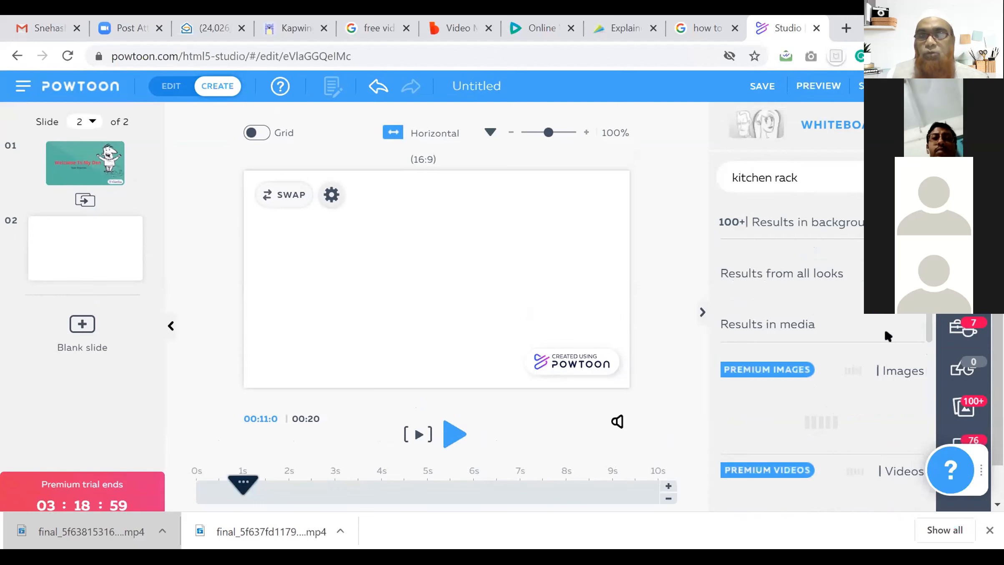
scroll(887, 336, "down", 1)
scroll(888, 336, "down", 6)
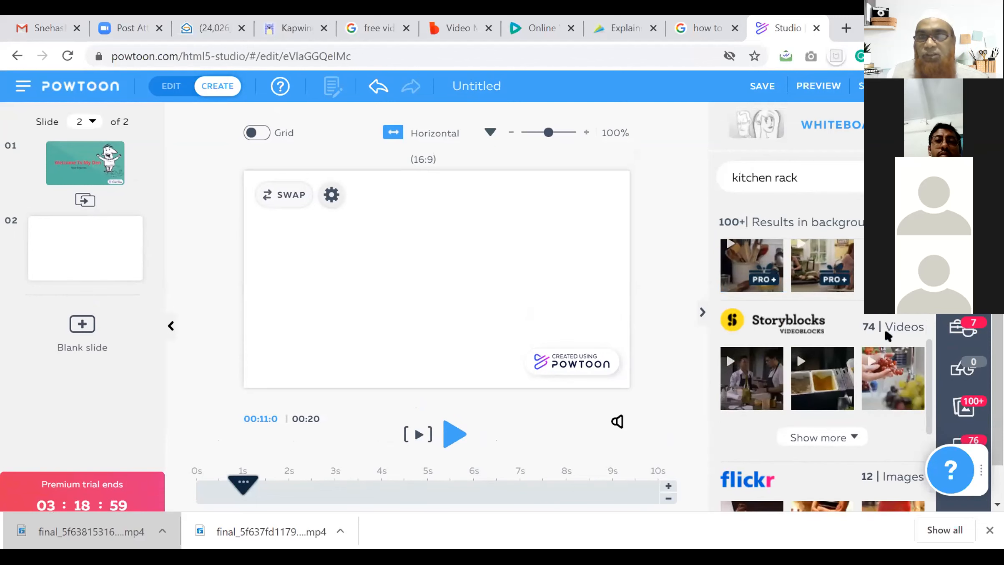
scroll(886, 333, "down", 2)
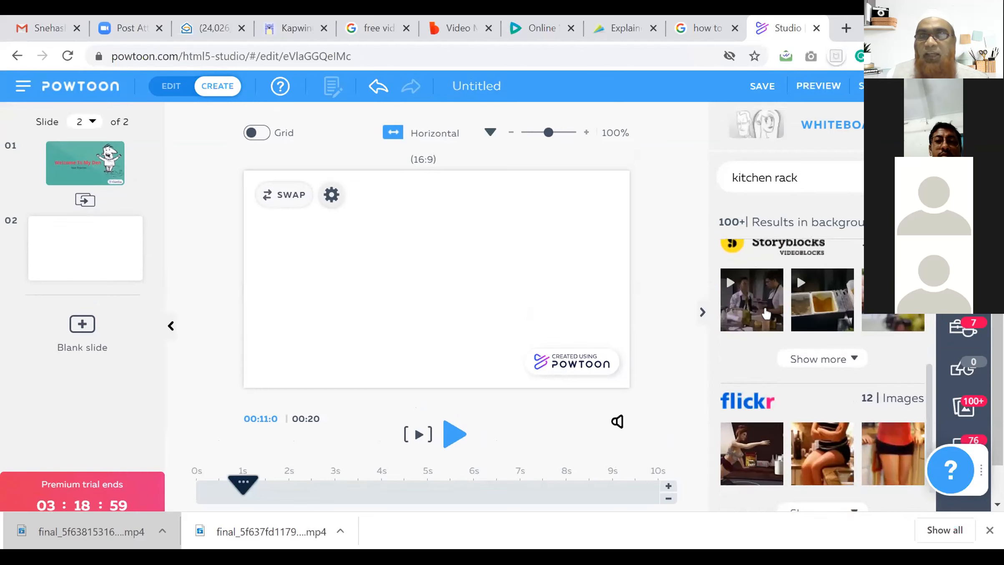
scroll(816, 334, "down", 4)
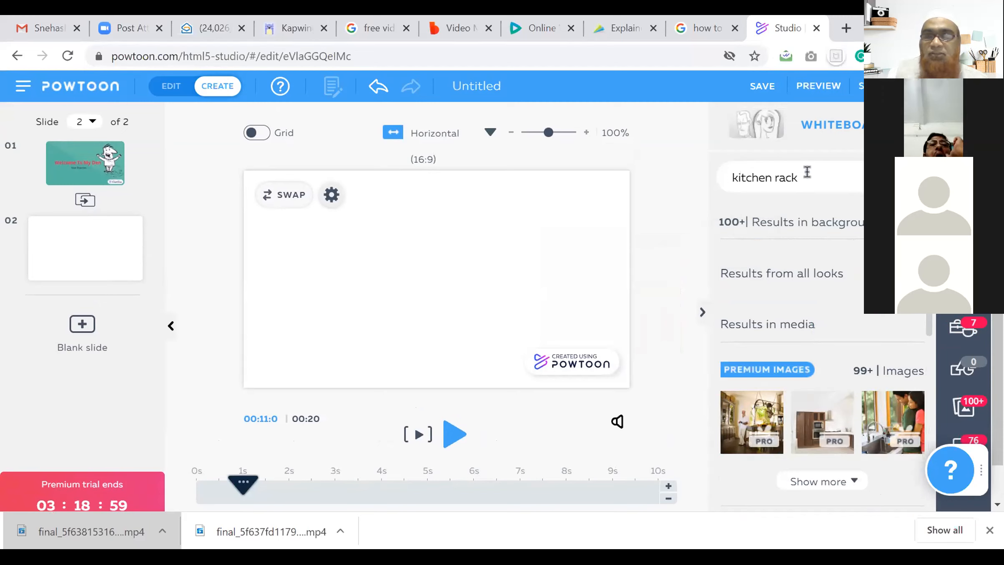
Step: Shorten the background search term to "kitchen"
key("BackSpace")
key("BackSpace")
key("BackSpace")
key("BackSpace")
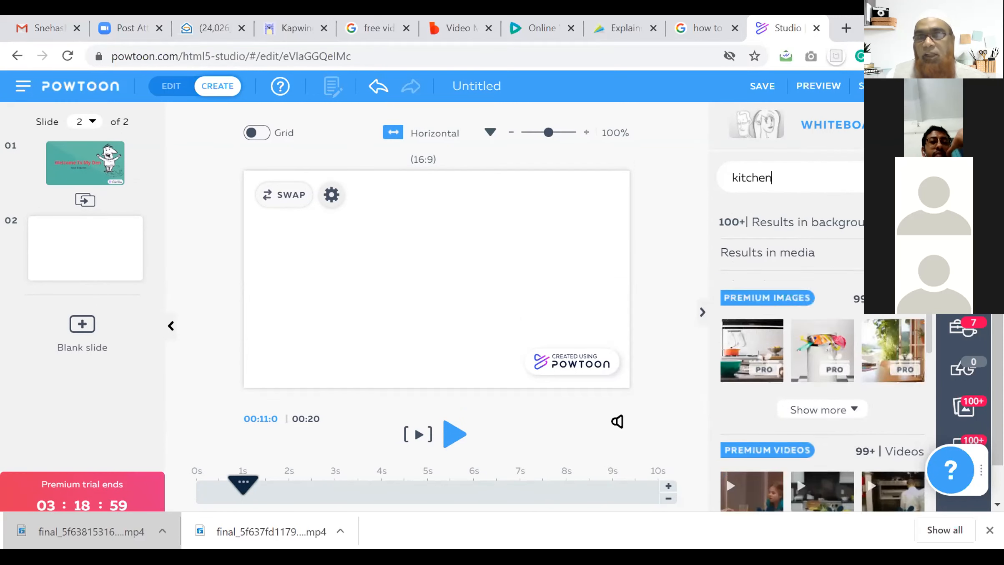
Step: Set the Flickr photo of a kitchen with wooden cabinets and an island as the second slide's background
scroll(726, 395, "down", 2)
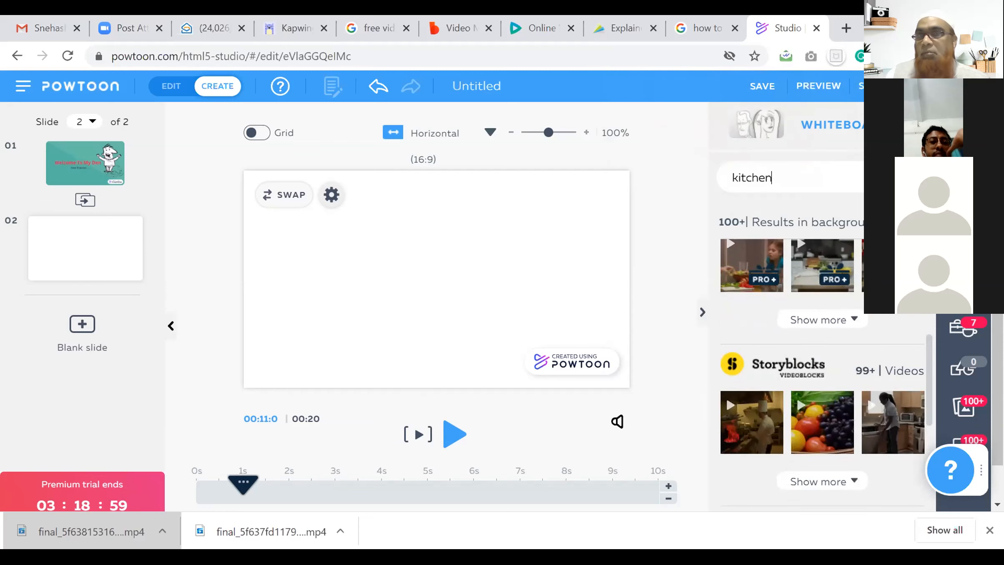
scroll(725, 395, "down", 3)
scroll(824, 339, "down", 1)
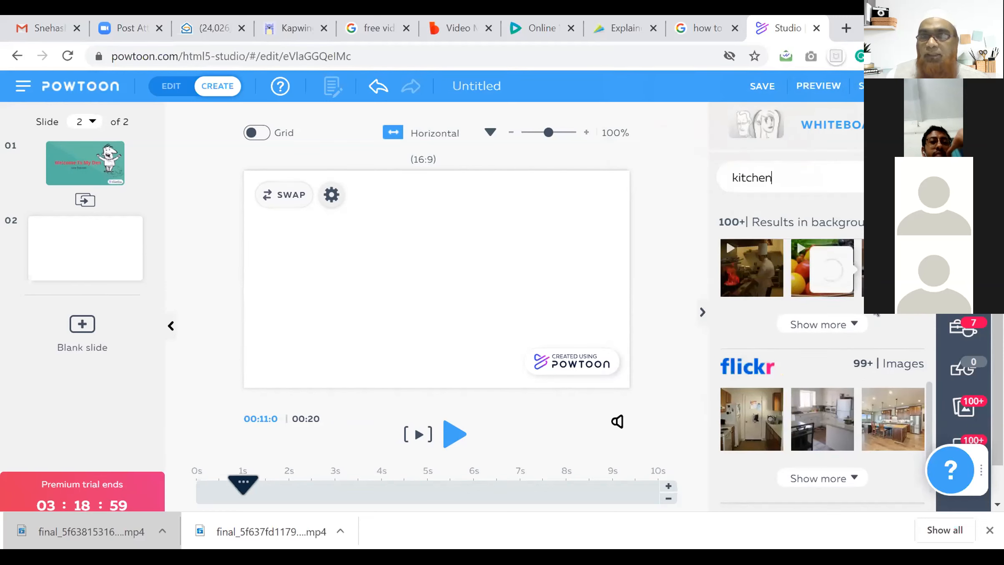
left_click(887, 428)
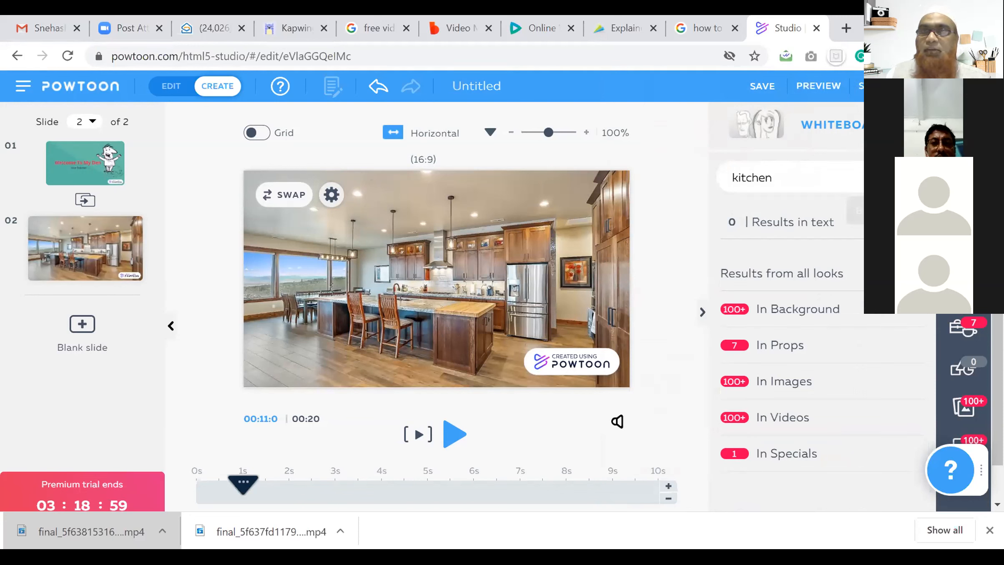
Step: Add a title reading "Green Kitchen" in the middle of the second slide
left_click(703, 312)
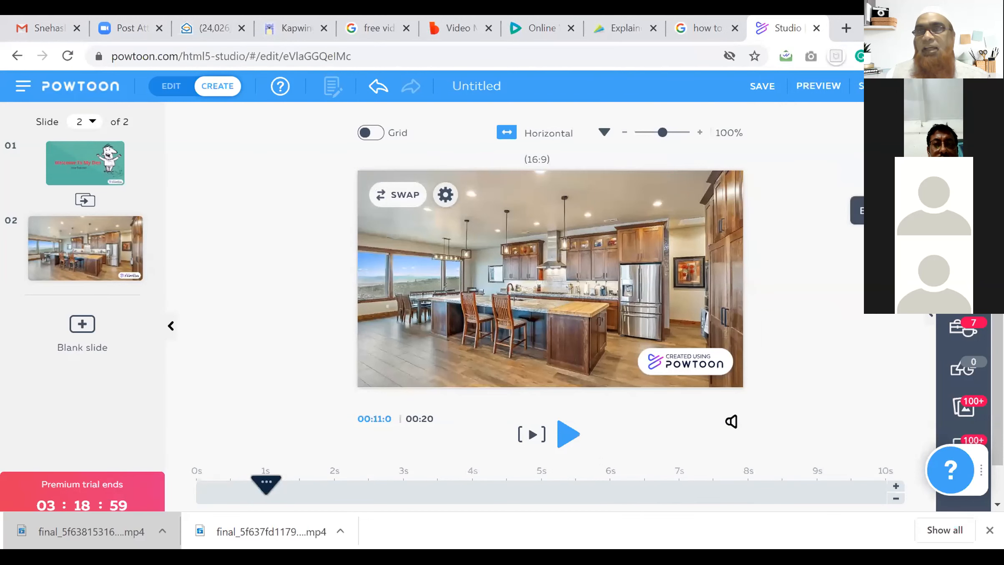
left_click(856, 209)
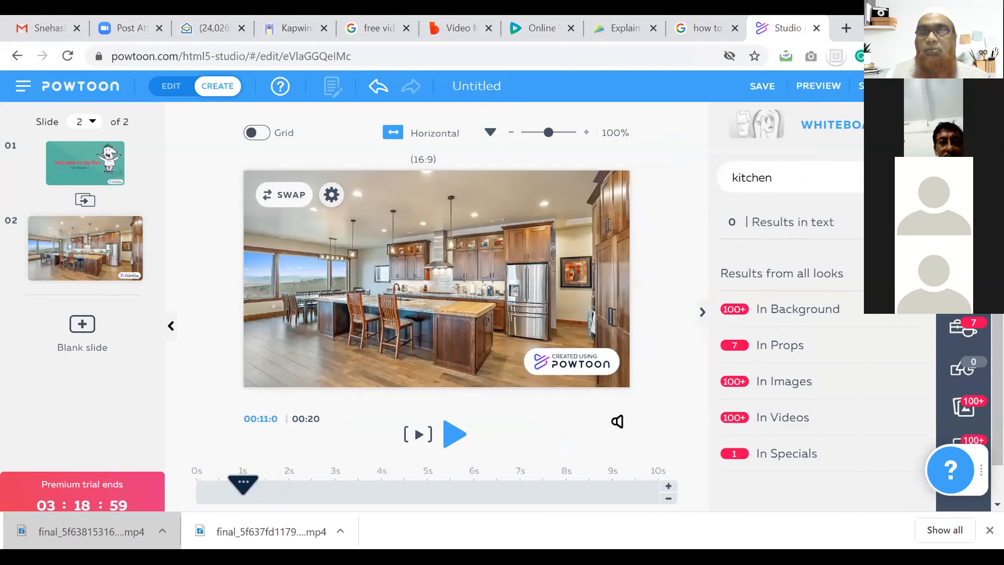
left_click(381, 230)
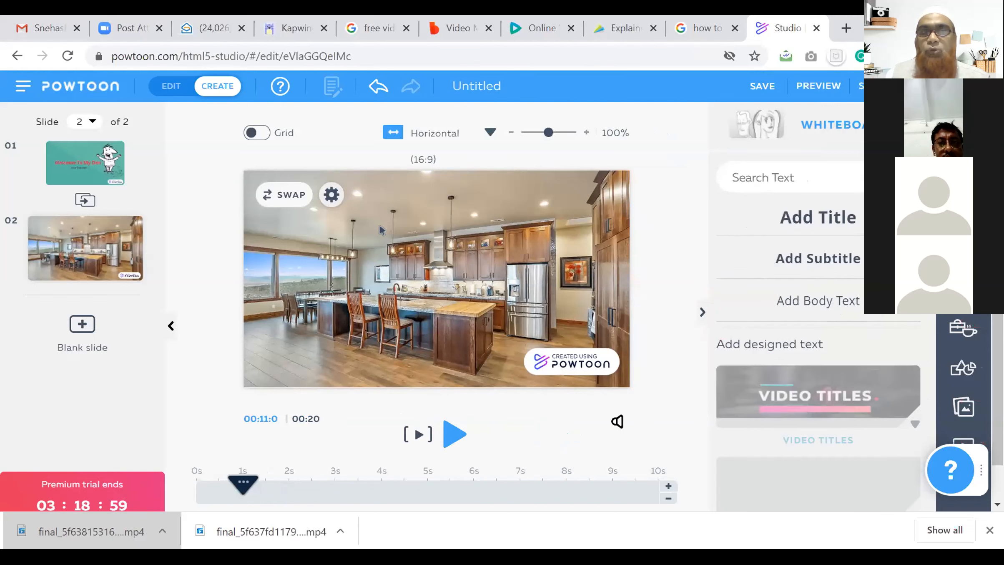
left_click(796, 220)
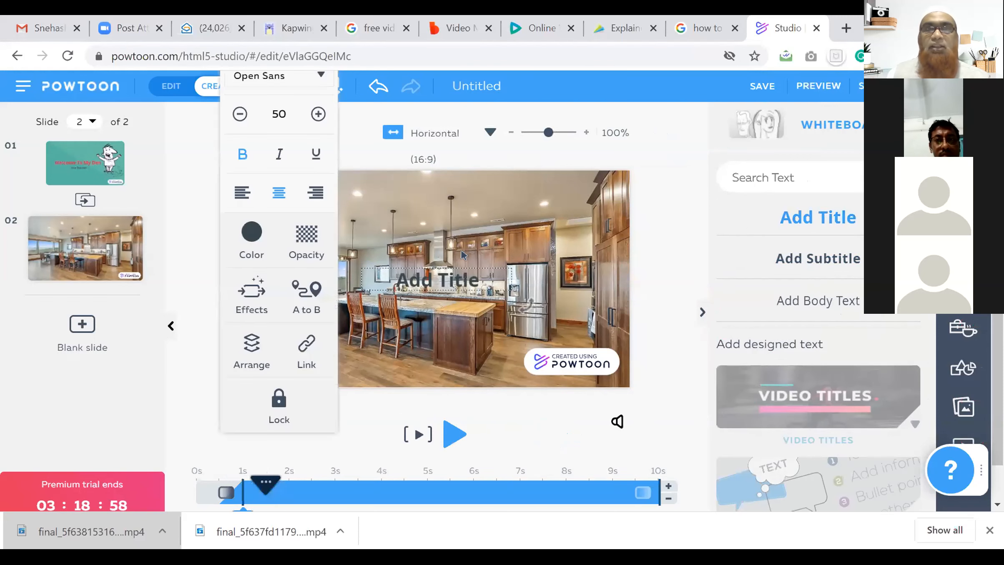
double_click(454, 278)
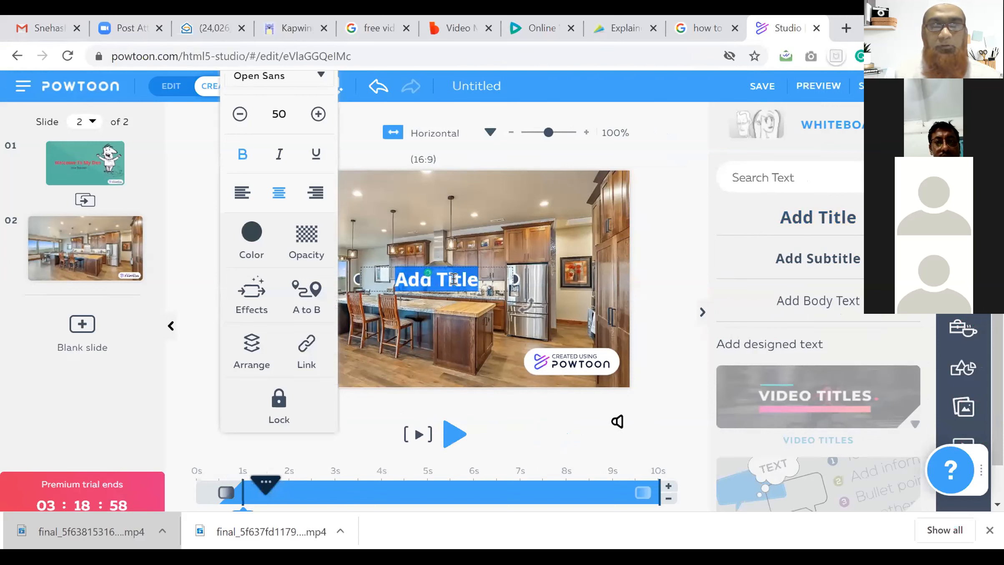
type("Green K")
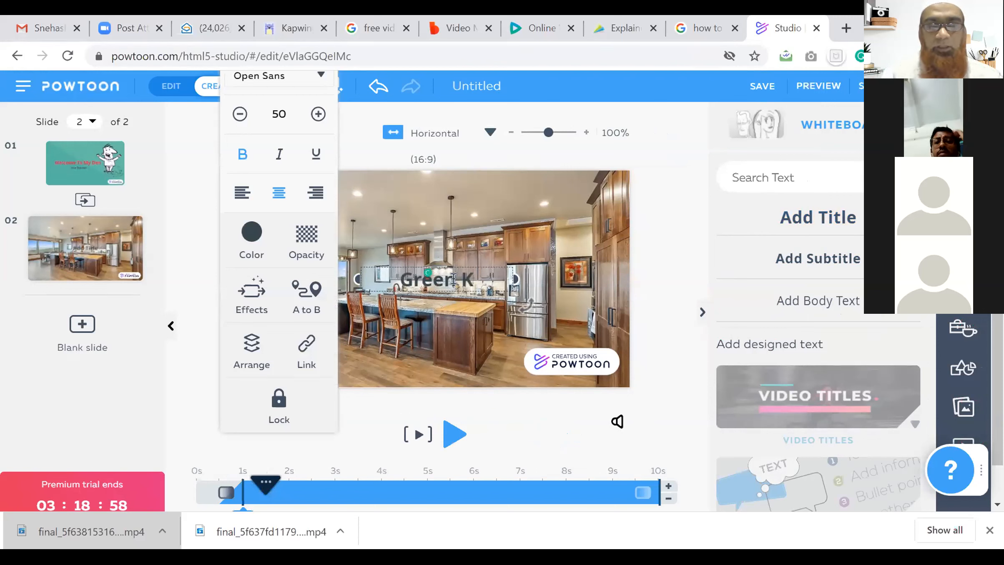
type("itchen")
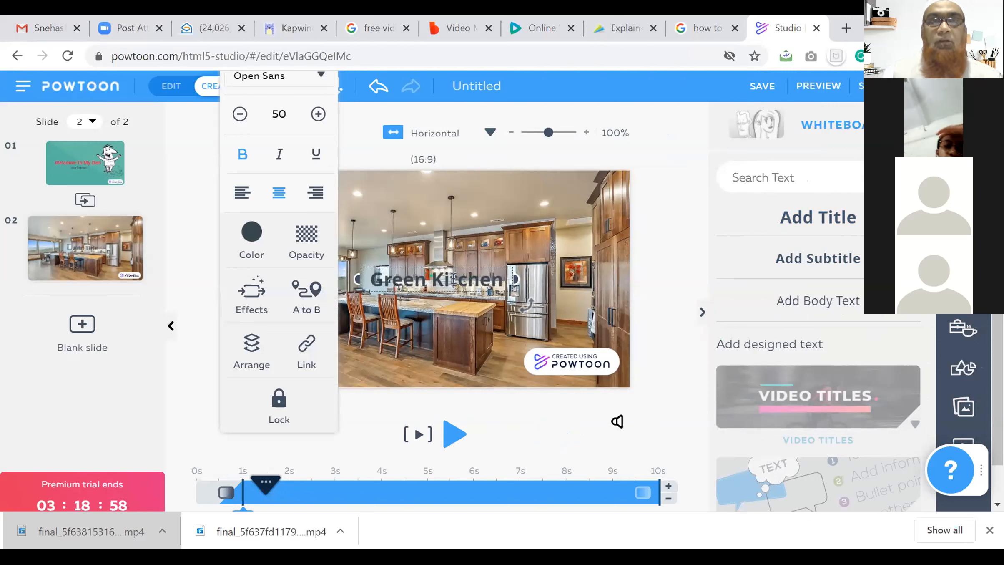
Step: Apply the Appear text entrance effect to the whole "Green Kitchen" title and play the slide to preview it
double_click(446, 277)
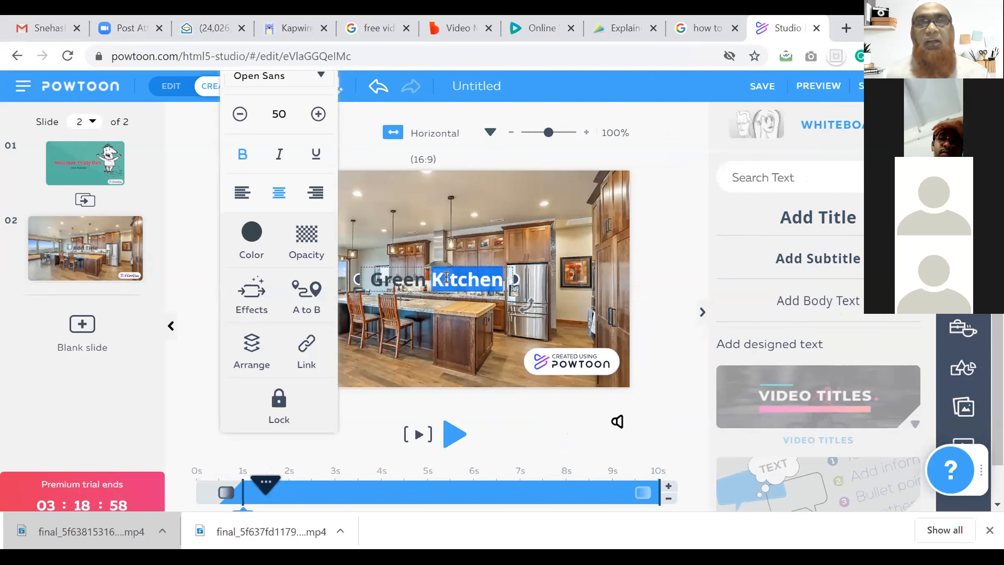
double_click(446, 277)
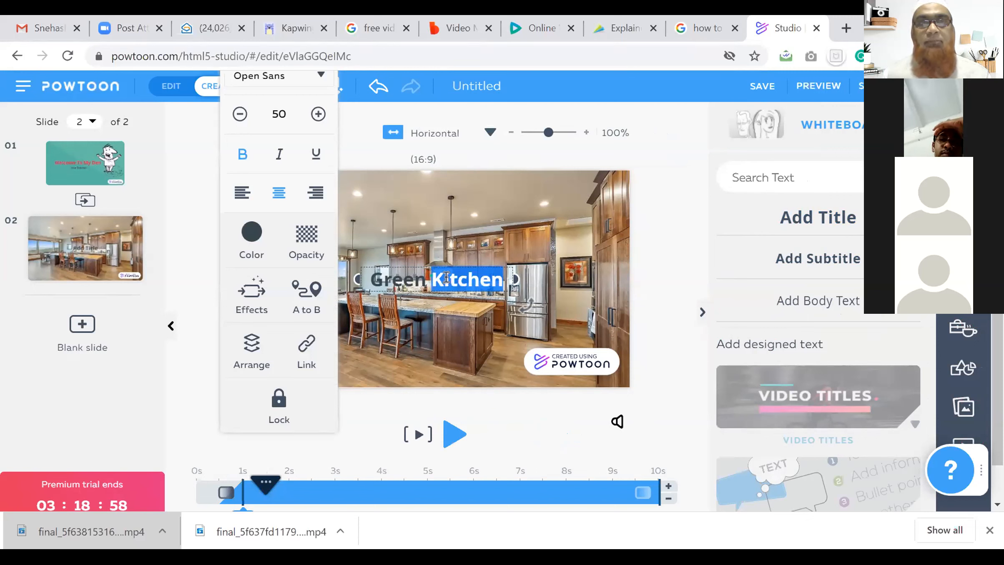
left_click(364, 277)
left_click_drag(370, 277, 501, 282)
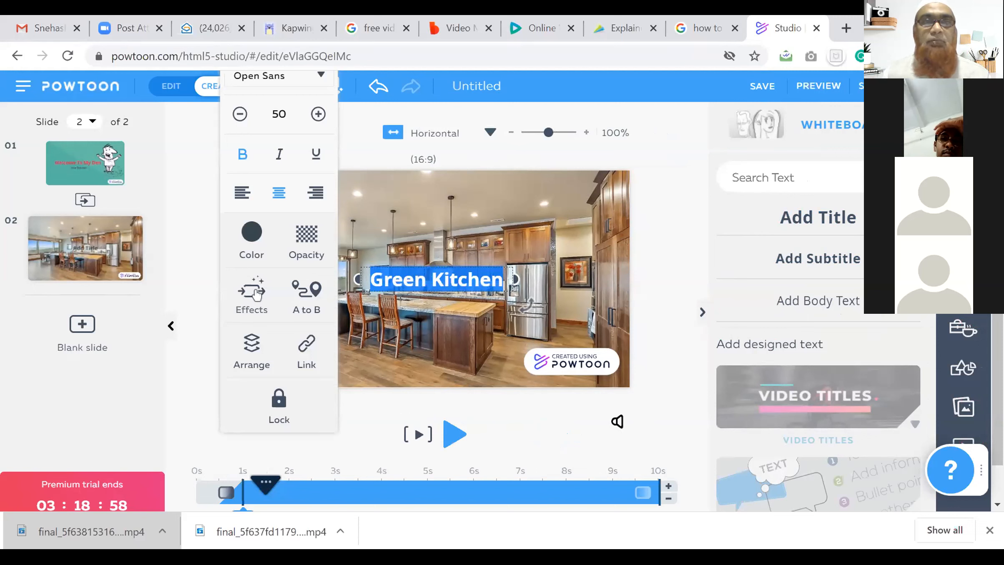
left_click(239, 304)
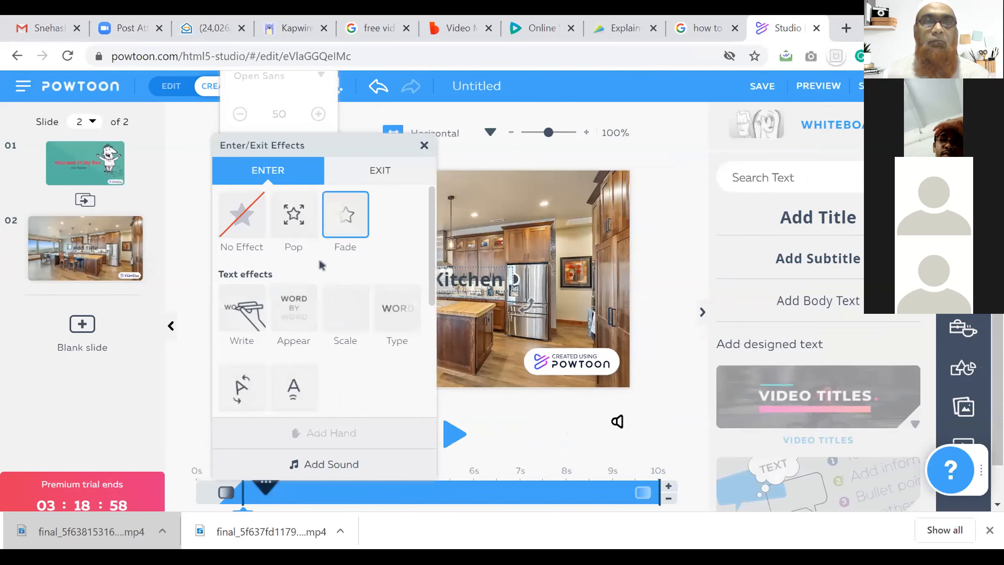
left_click(294, 311)
scroll(341, 368, "down", 5)
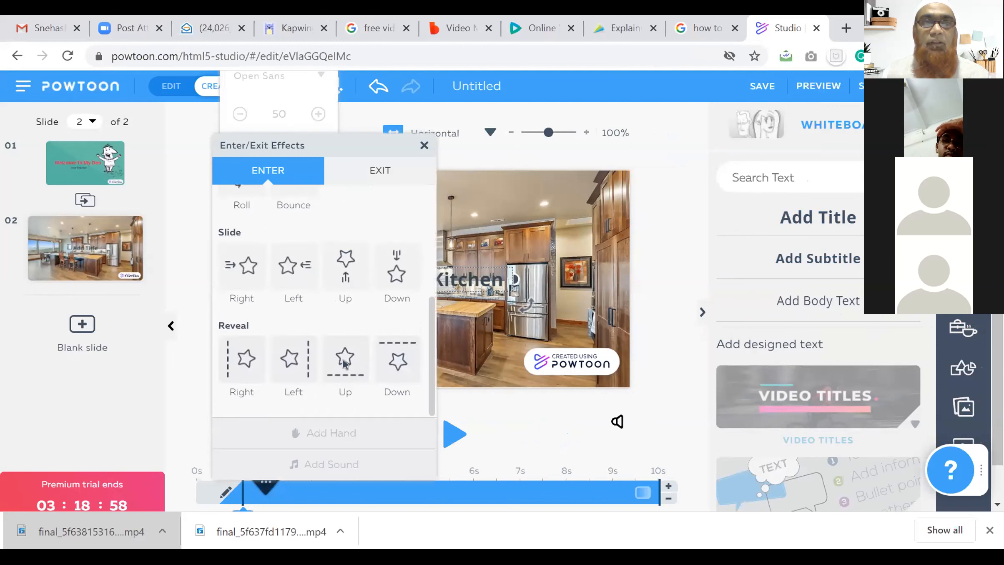
left_click(555, 406)
left_click(416, 436)
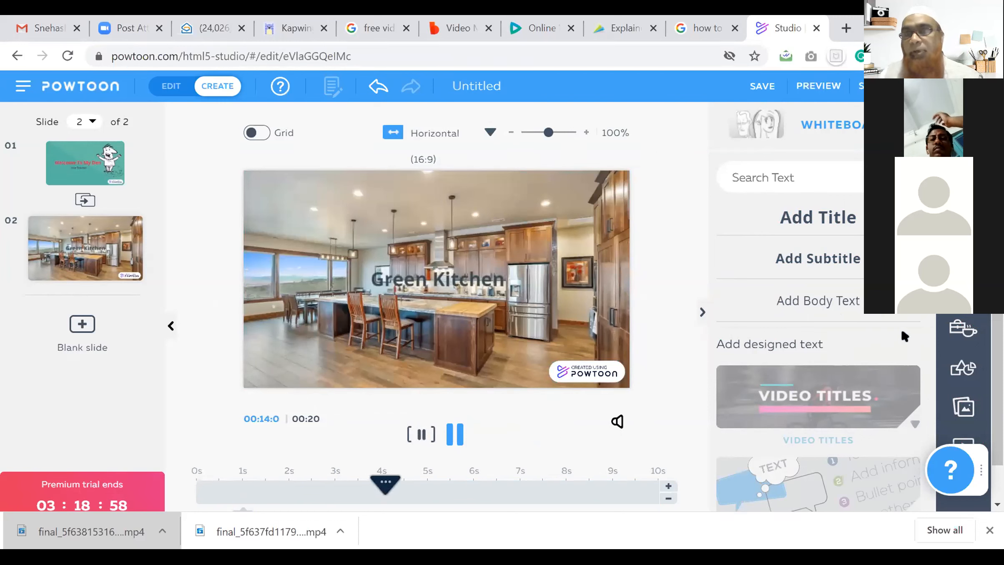
Step: Browse the animated shapes and add the red circle burst to the second slide at the 6-second mark
left_click(962, 369)
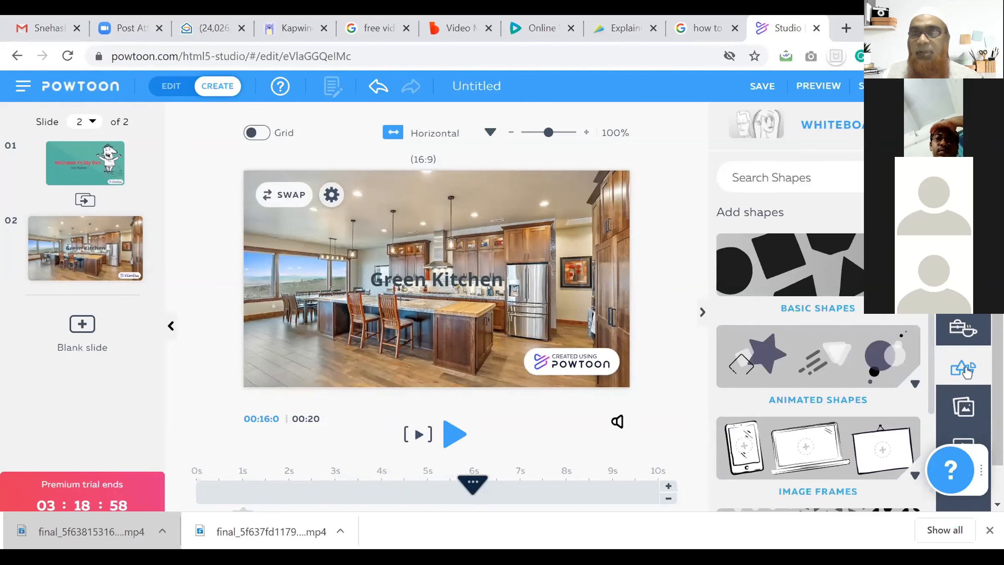
left_click(766, 360)
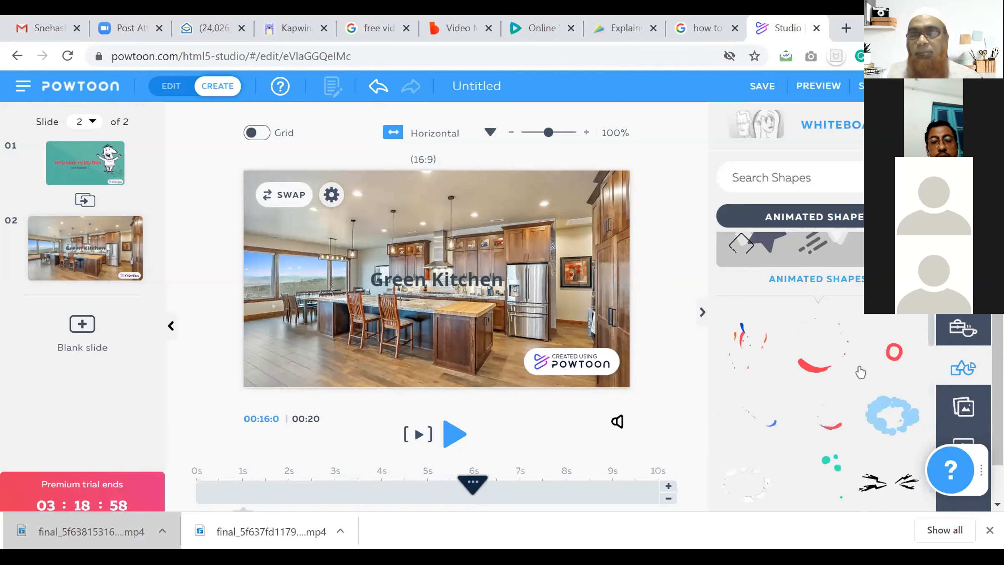
scroll(863, 364, "down", 1)
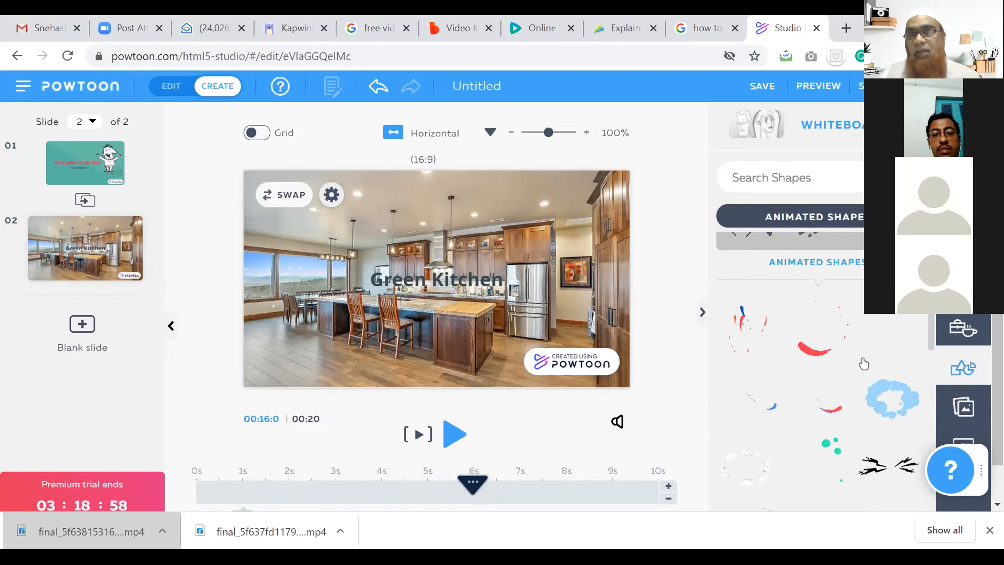
scroll(864, 363, "down", 3)
scroll(864, 364, "down", 5)
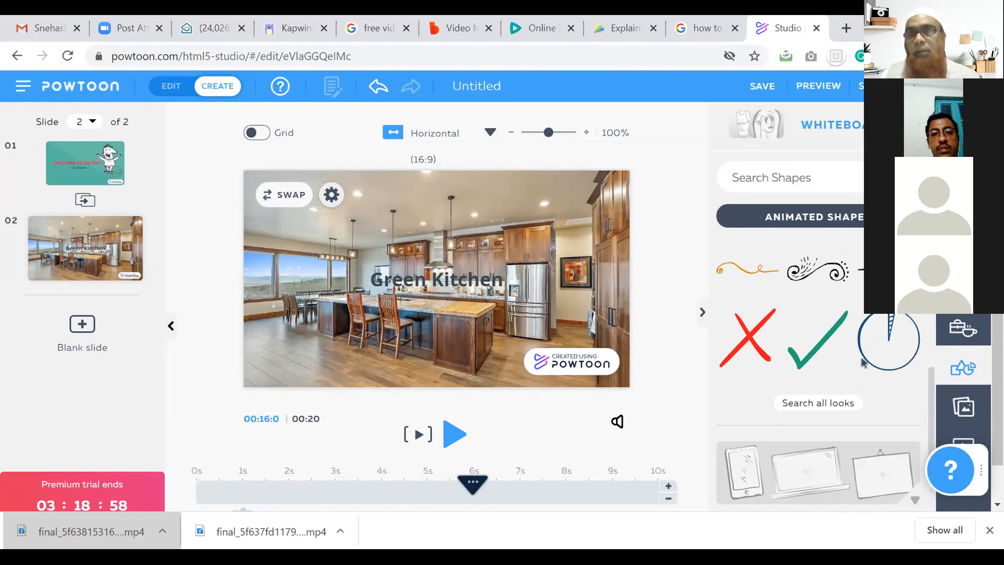
scroll(863, 363, "down", 3)
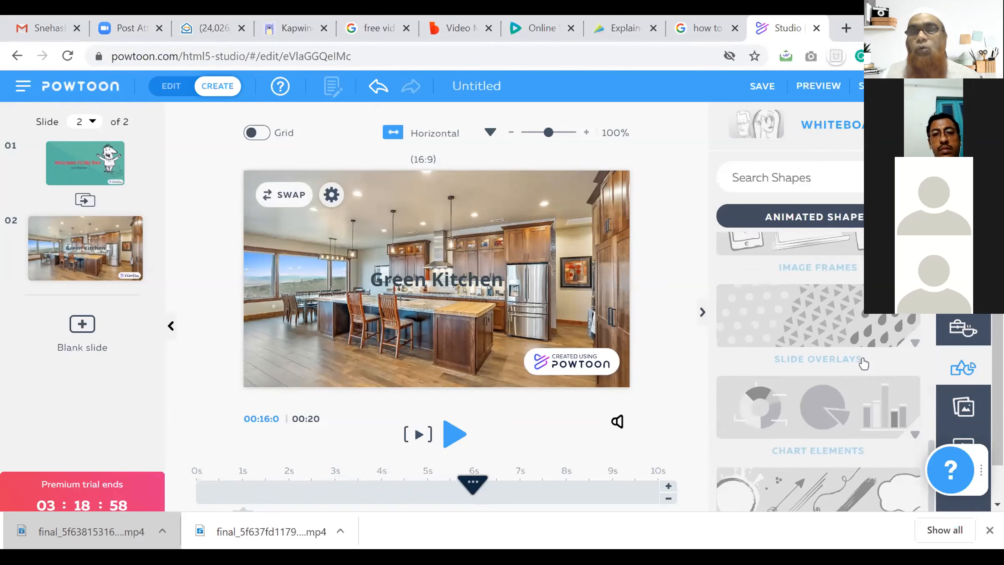
scroll(864, 364, "up", 6)
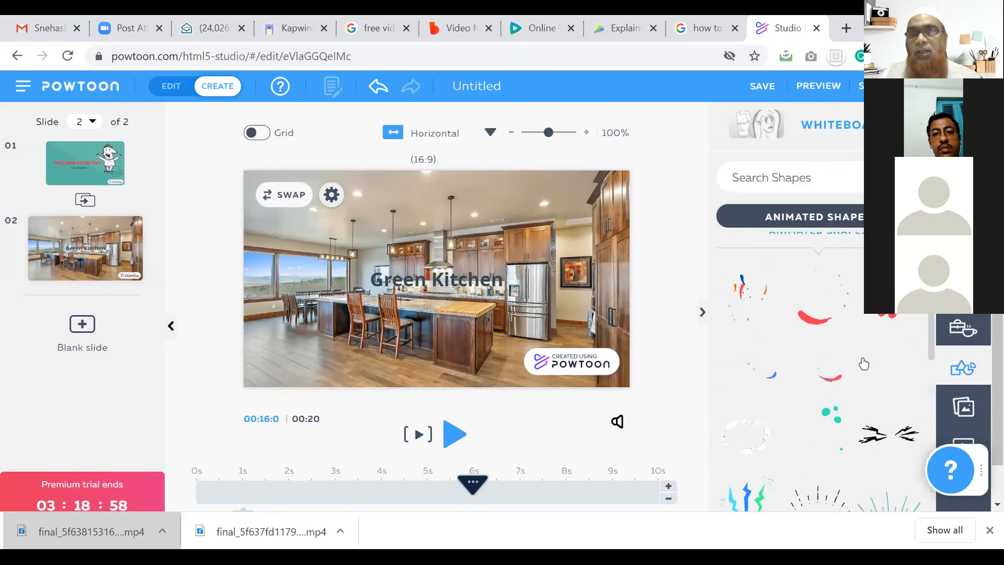
scroll(860, 361, "up", 3)
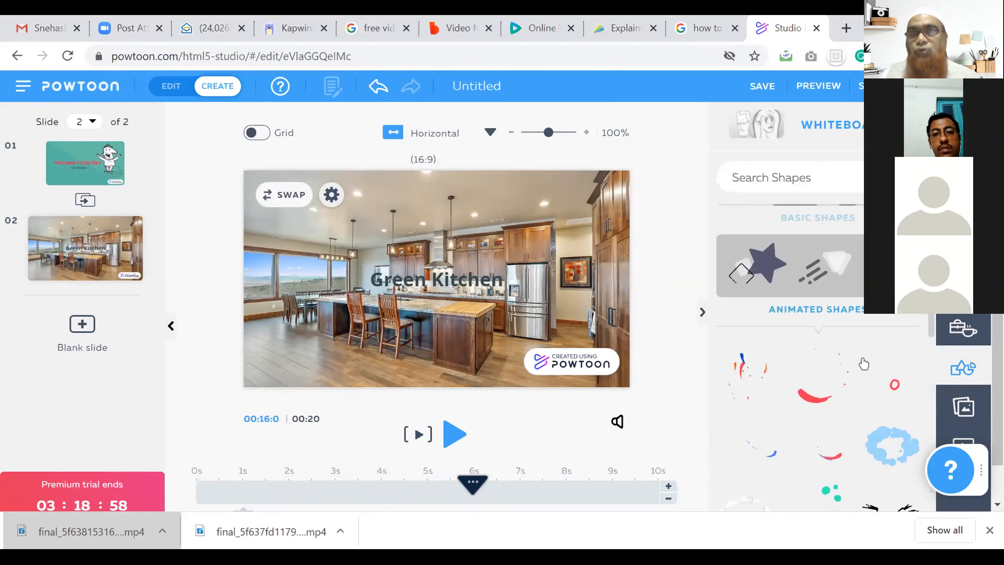
left_click(891, 381)
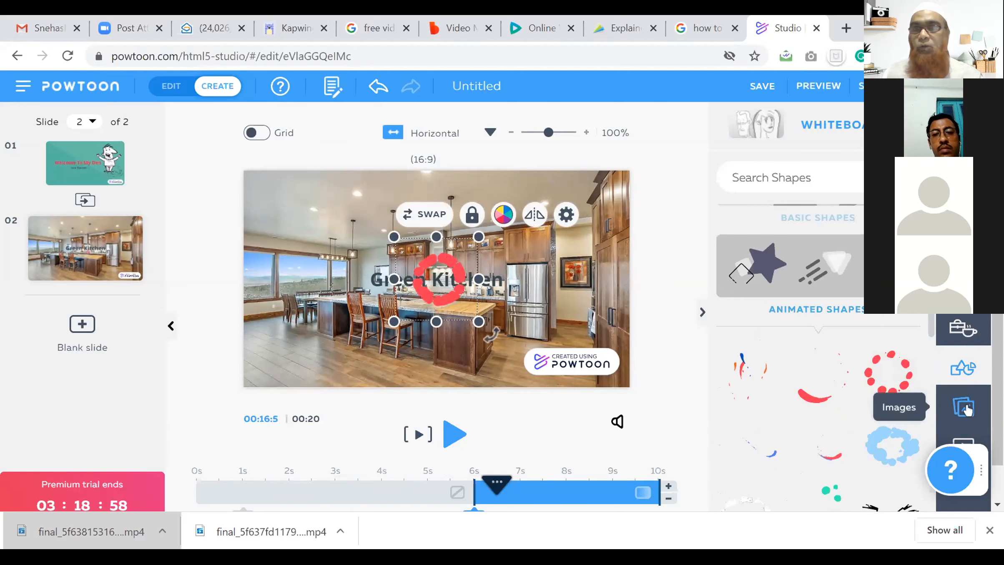
Step: Move the floating help bubble off the library categories and open the sound library
scroll(972, 413, "down", 1)
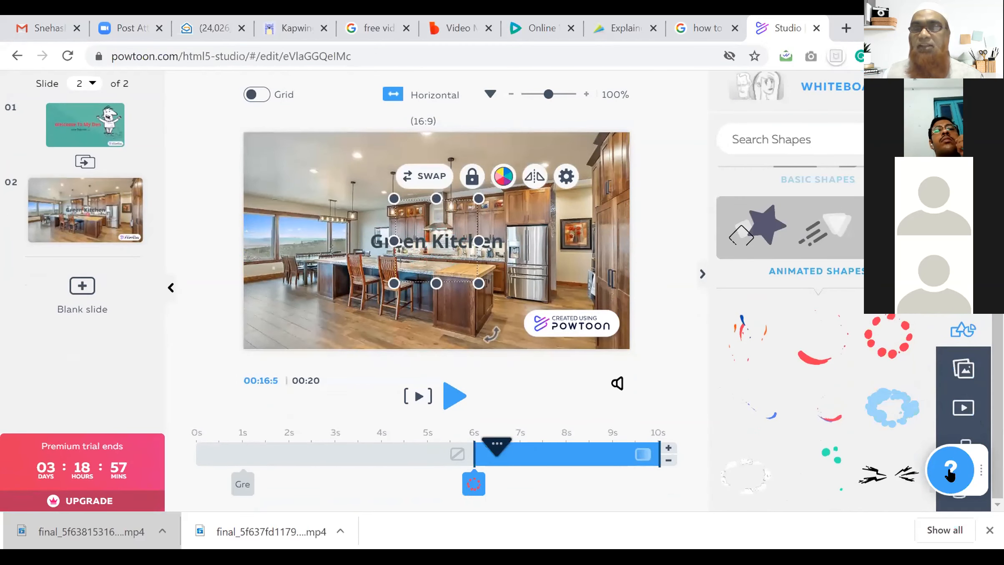
left_click_drag(933, 478, 854, 503)
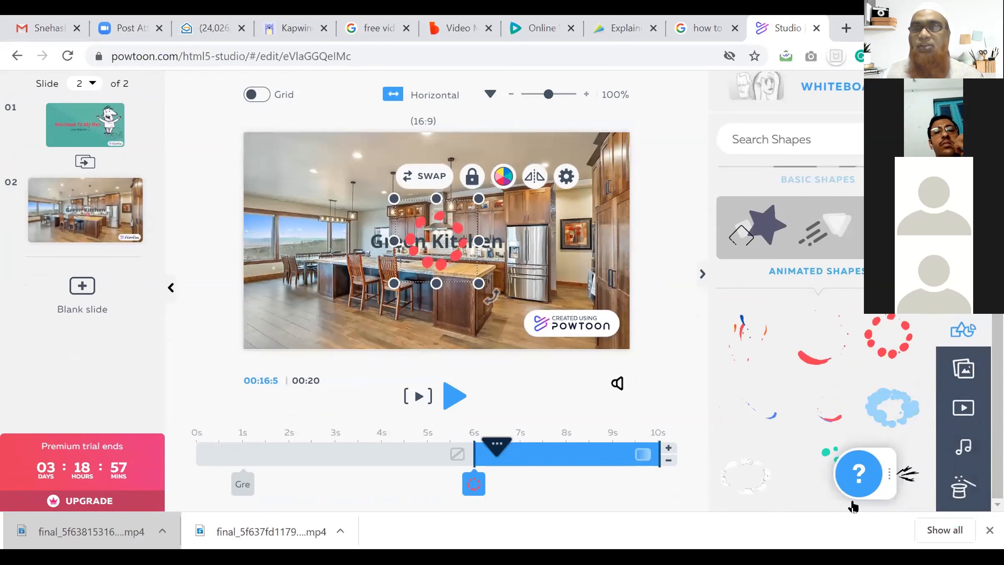
left_click(964, 447)
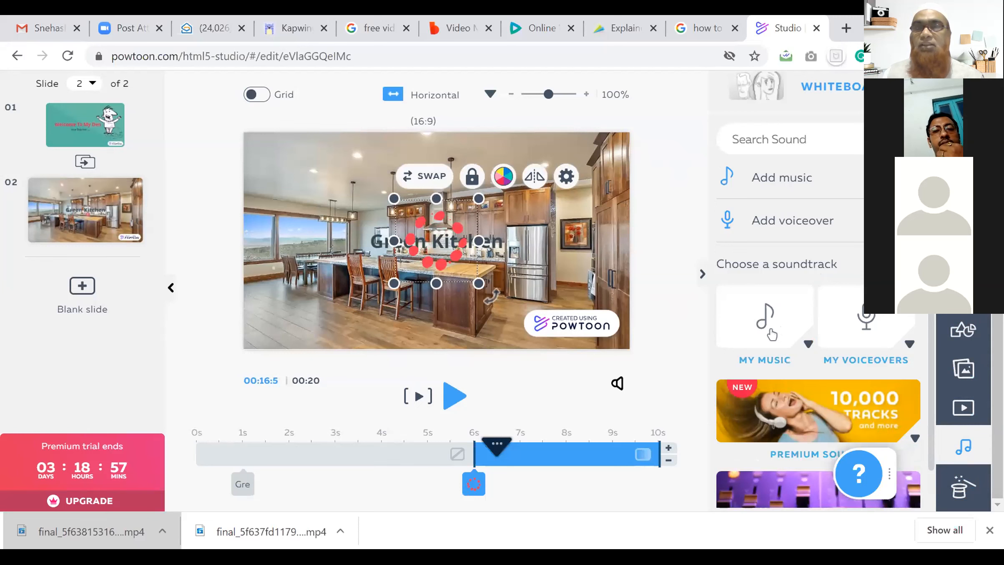
Step: Try to record a voiceover for the entire Powtoon, dismiss the microphone permission requests without answering, and close the recorder
left_click(864, 321)
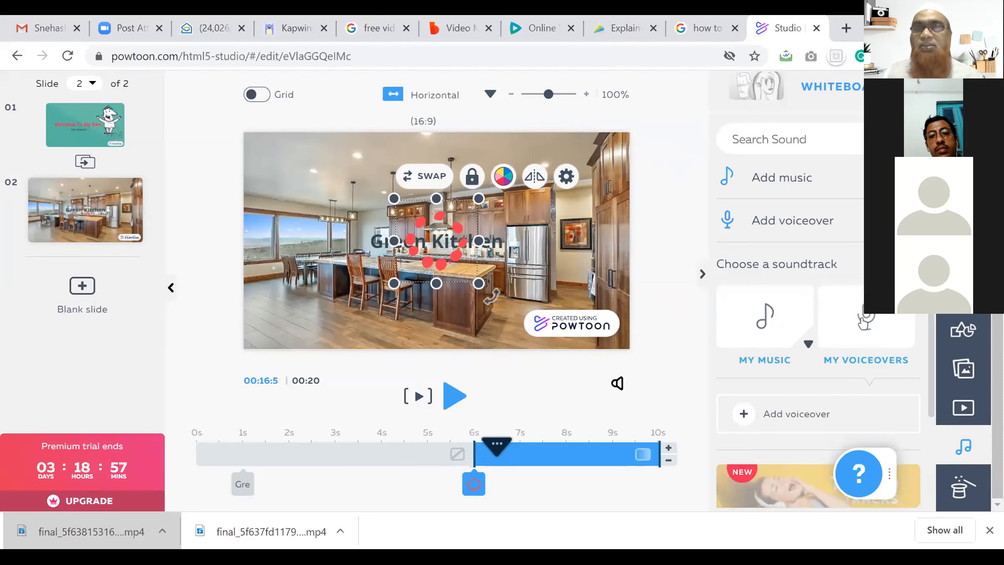
left_click(784, 417)
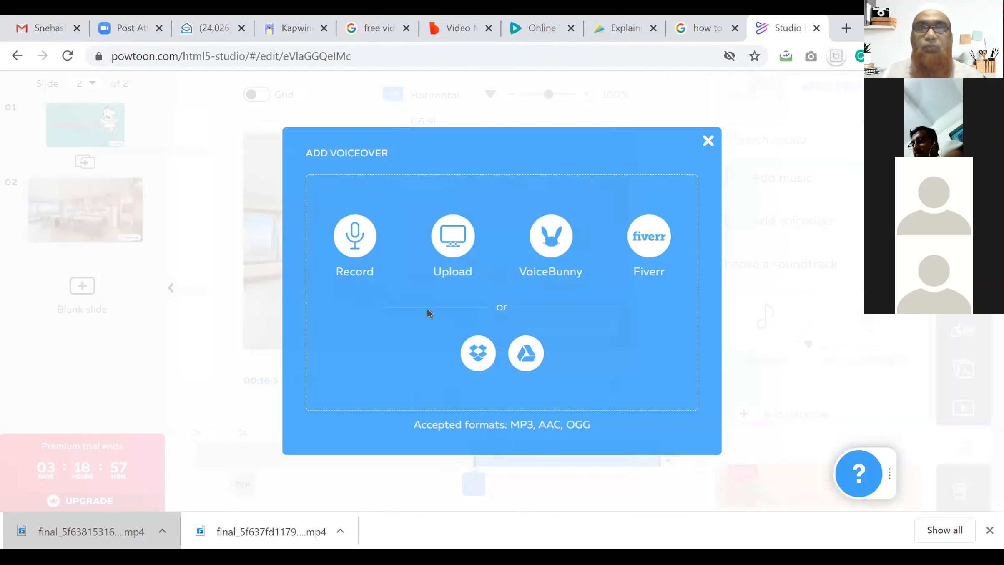
left_click(350, 236)
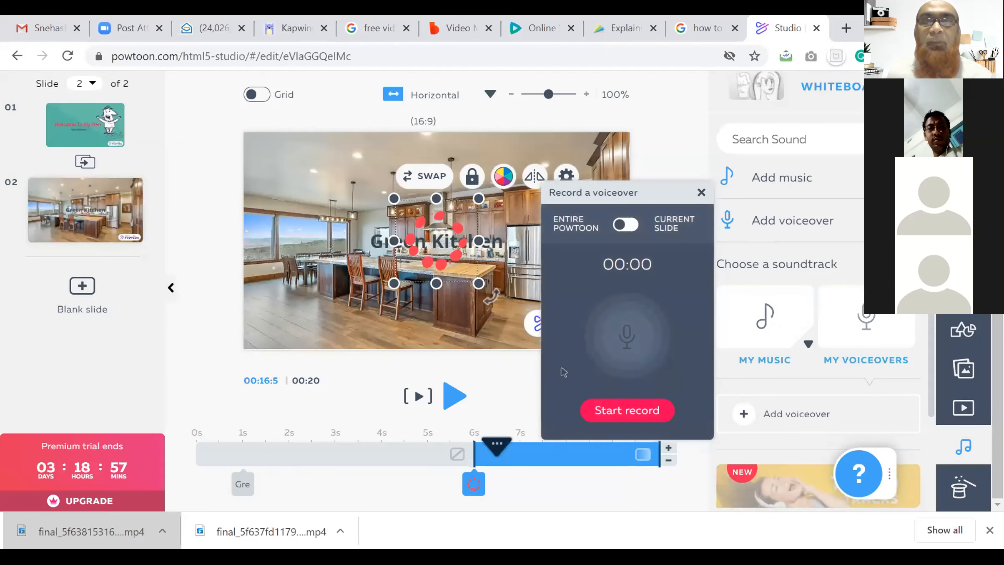
left_click(606, 418)
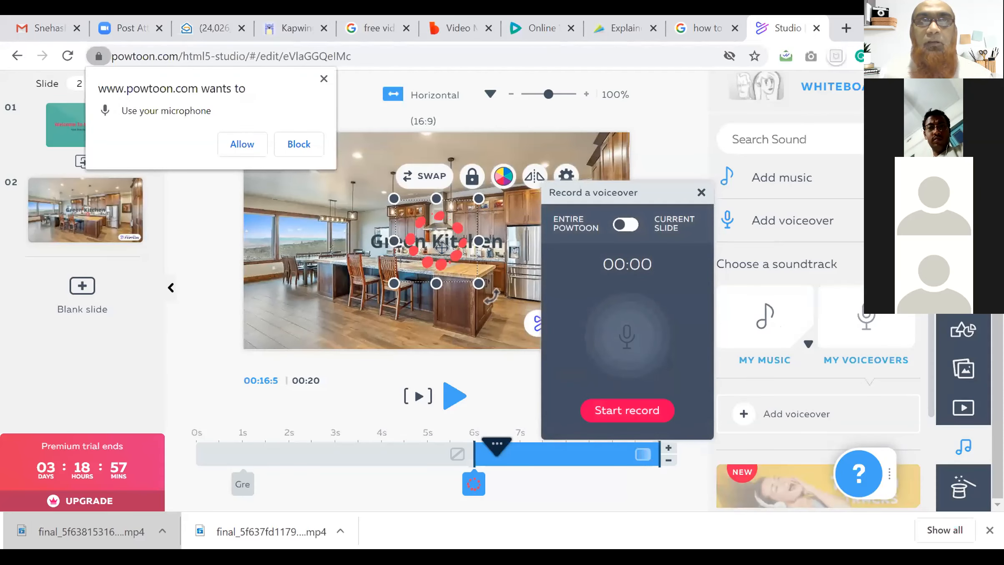
left_click(324, 81)
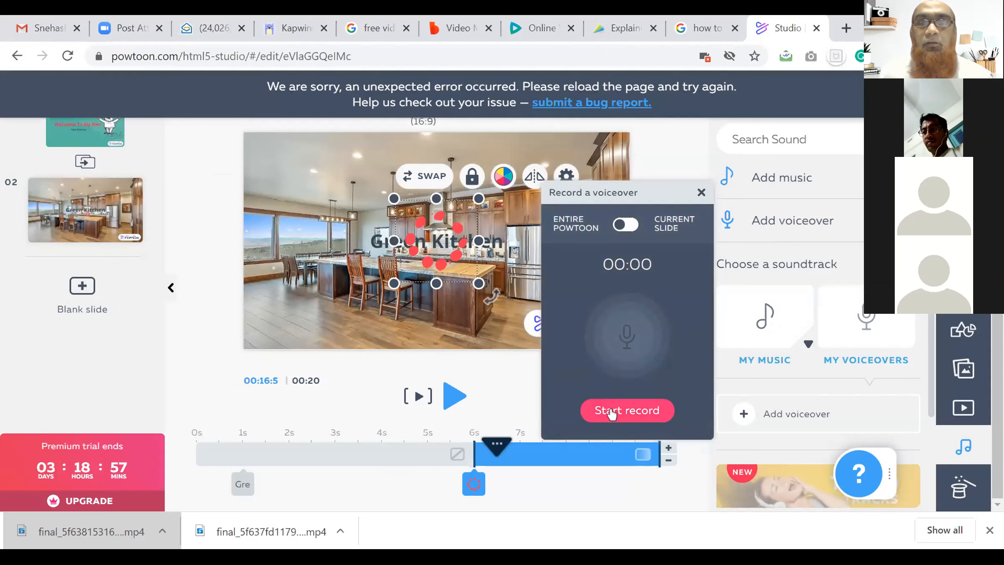
left_click(610, 411)
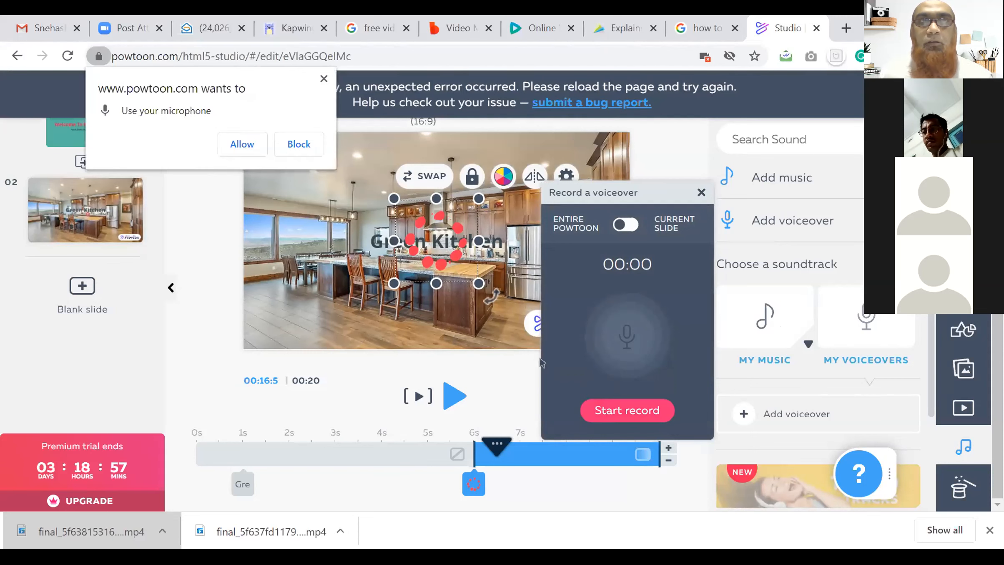
left_click(323, 80)
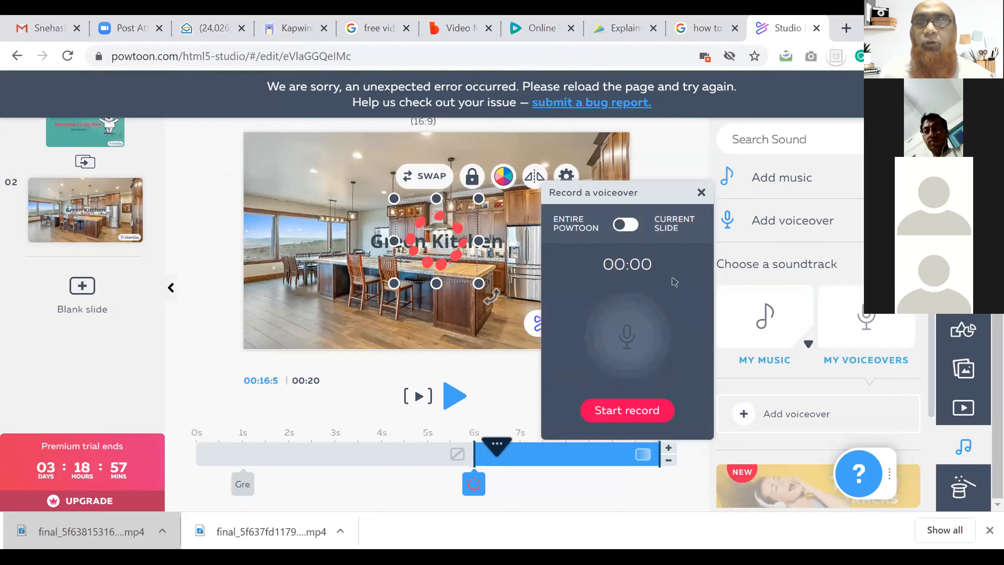
left_click(701, 193)
Step: Check the My Music soundtracks, open the premium sounds collection and filter its tracks to Happy
left_click(757, 322)
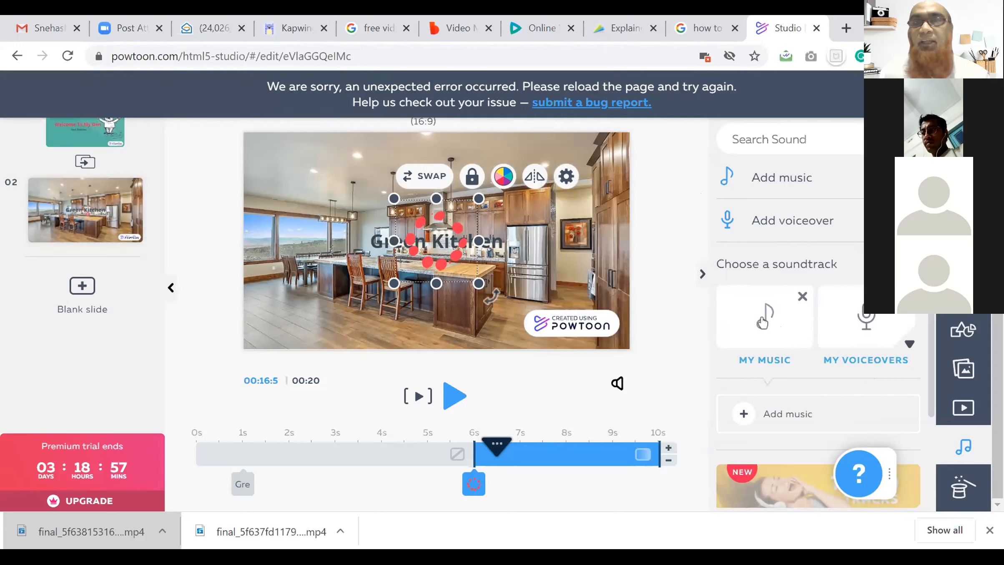
left_click(766, 361)
scroll(768, 362, "down", 1)
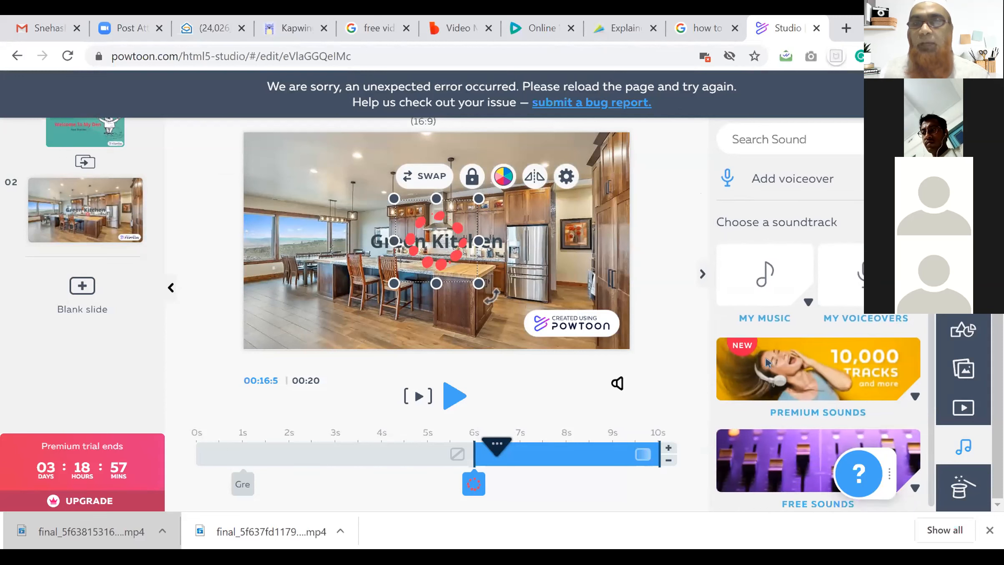
left_click(767, 363)
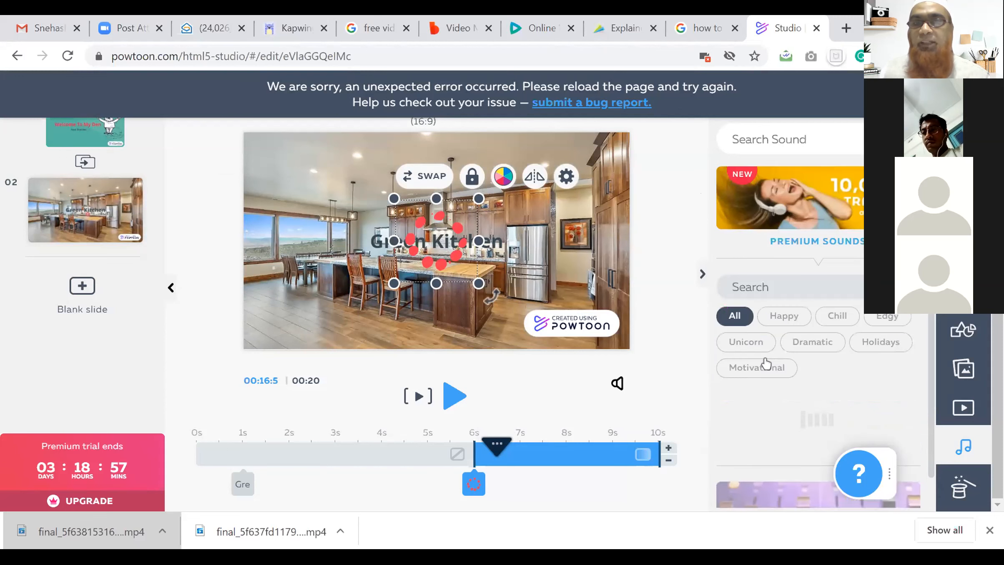
left_click(784, 315)
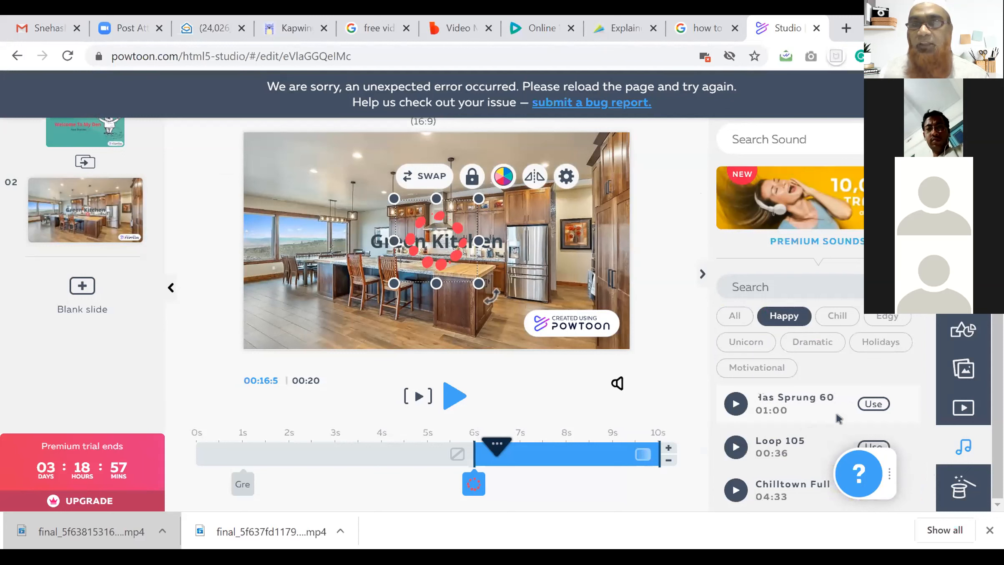
Step: Use the Spring Has Sprung 60 track as the entire Powtoon's soundtrack and play the kitchen slide with it
left_click(736, 403)
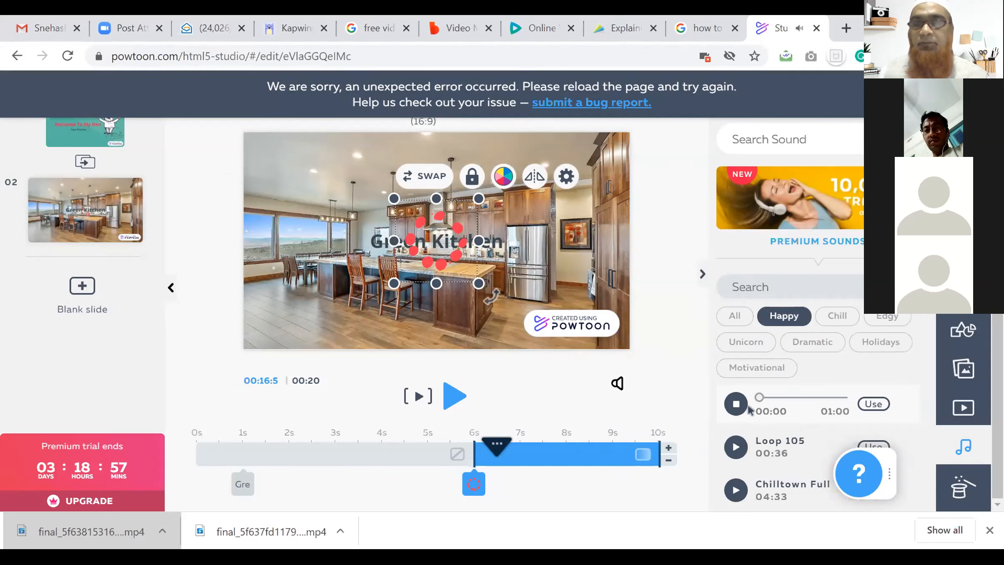
left_click(873, 404)
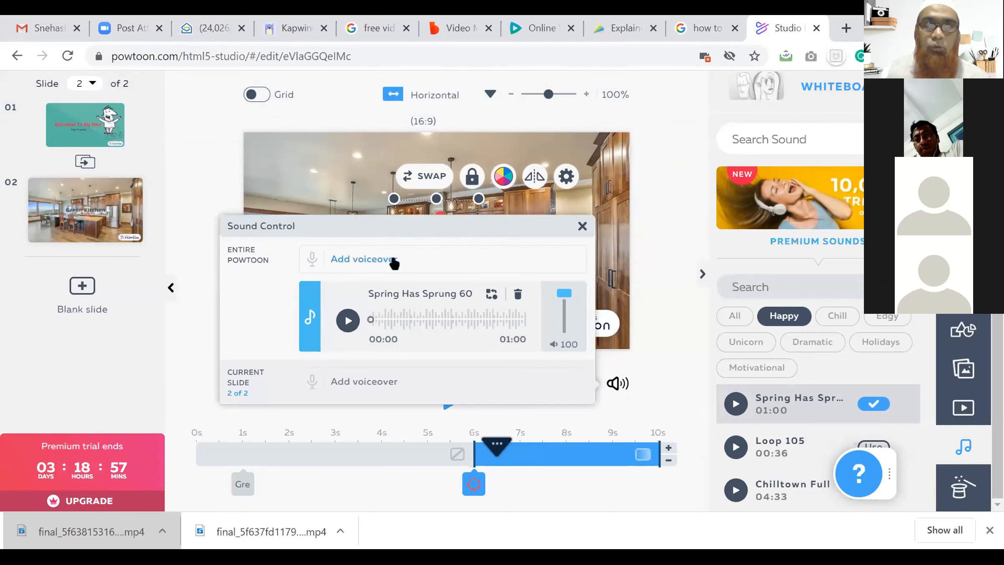
left_click(582, 226)
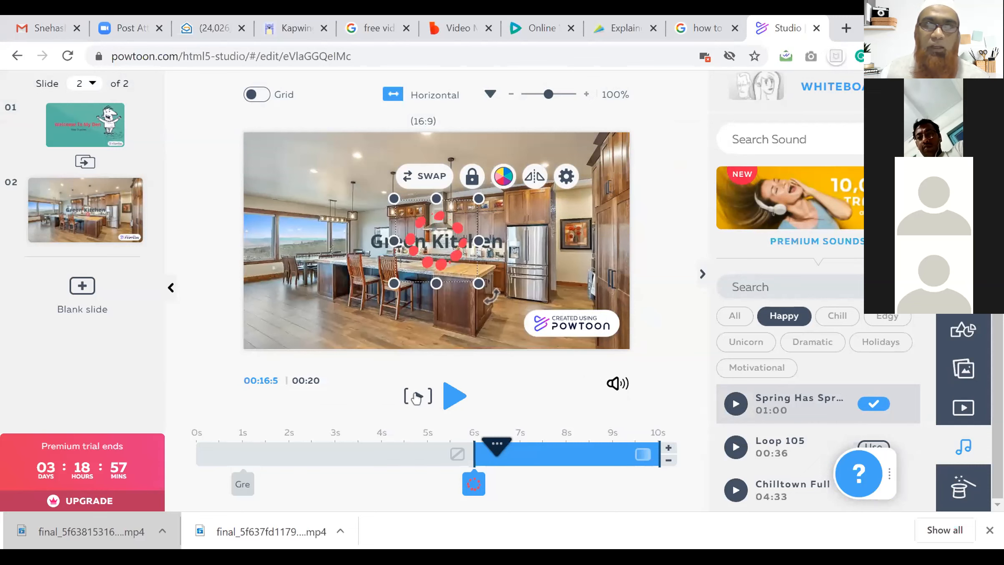
left_click(417, 398)
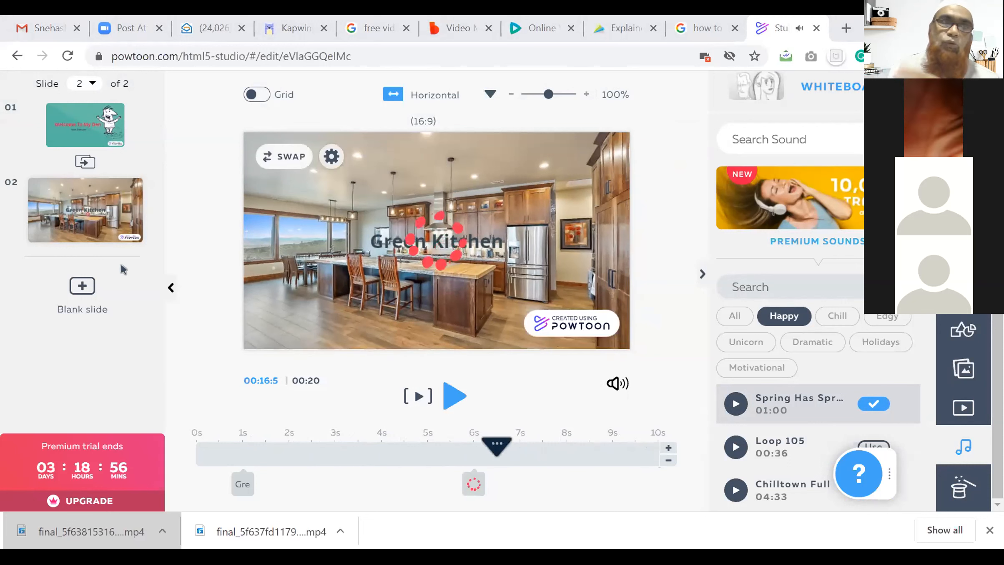
Step: Add a blank third slide after the kitchen slide and delete it again
left_click(83, 292)
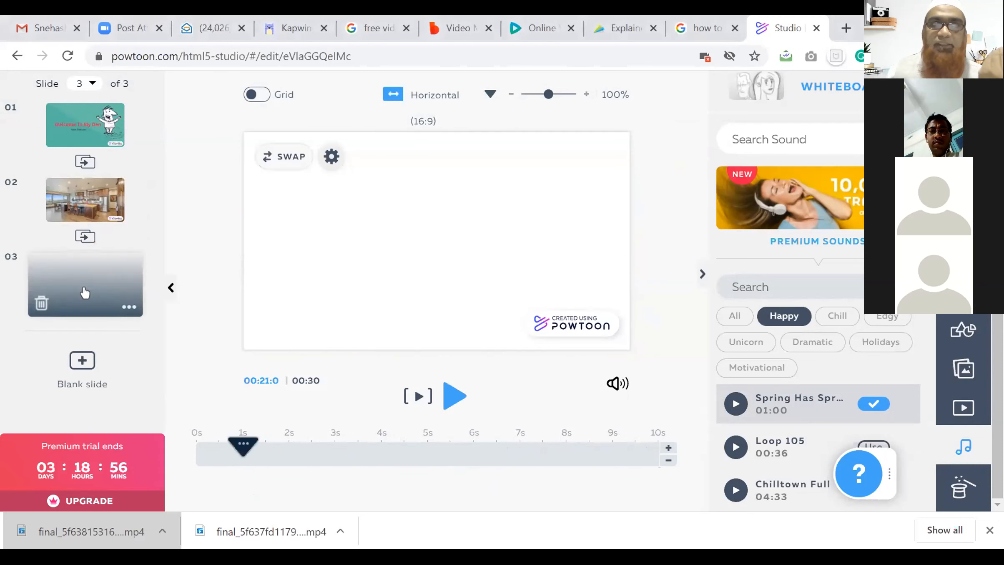
left_click(40, 299)
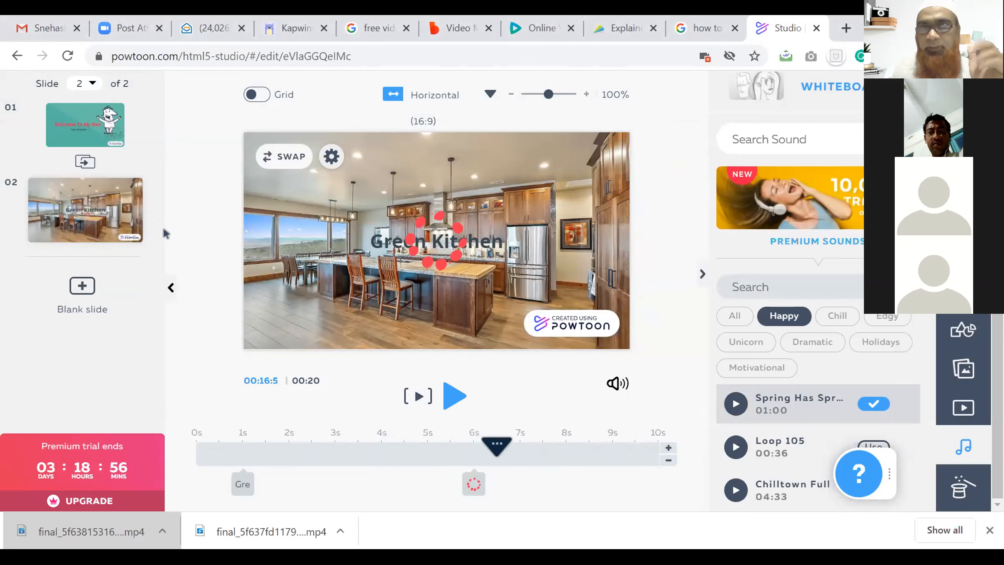
Step: Apply the basic Powtoon transition between the first and second slides
scroll(174, 235, "up", 1)
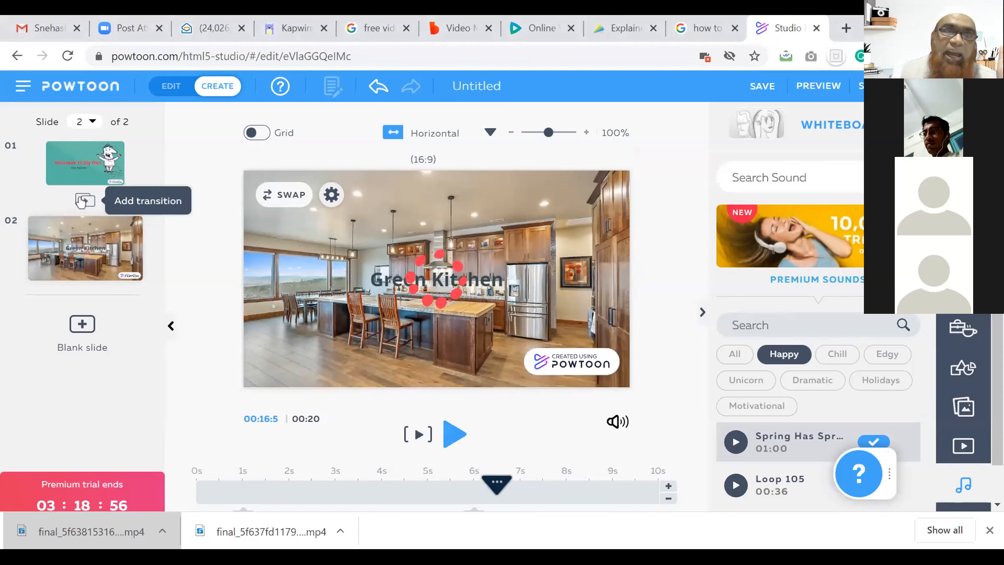
left_click(82, 201)
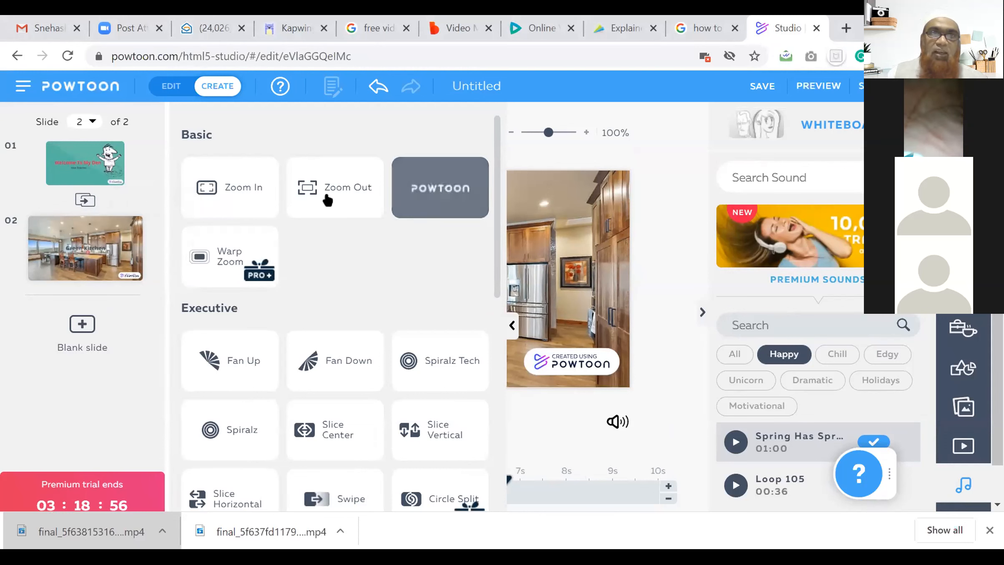
left_click(436, 195)
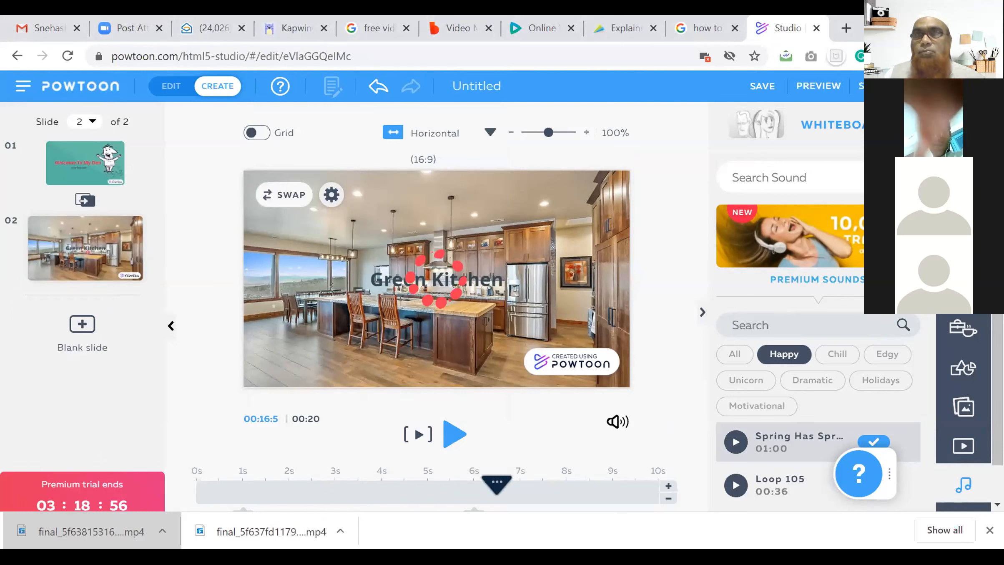
Step: Preview the entire Powtoon as a movie through to its end
left_click(818, 87)
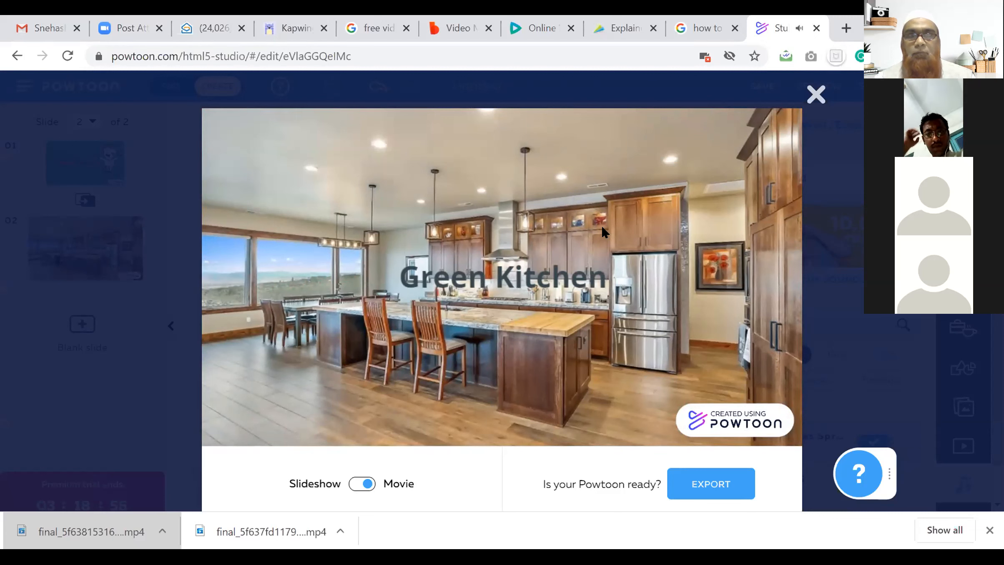
mouse_move(382, 318)
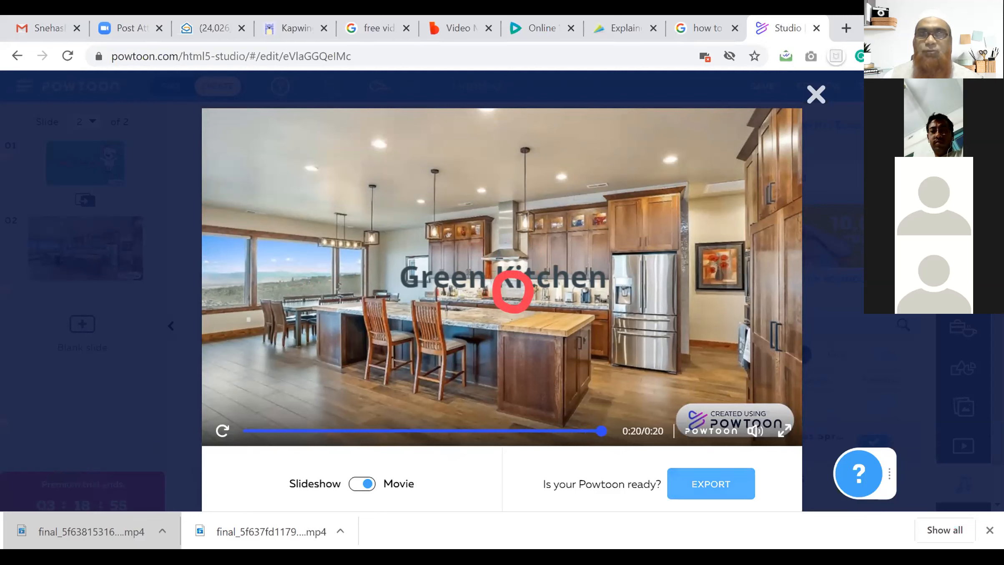
scroll(431, 452, "down", 1)
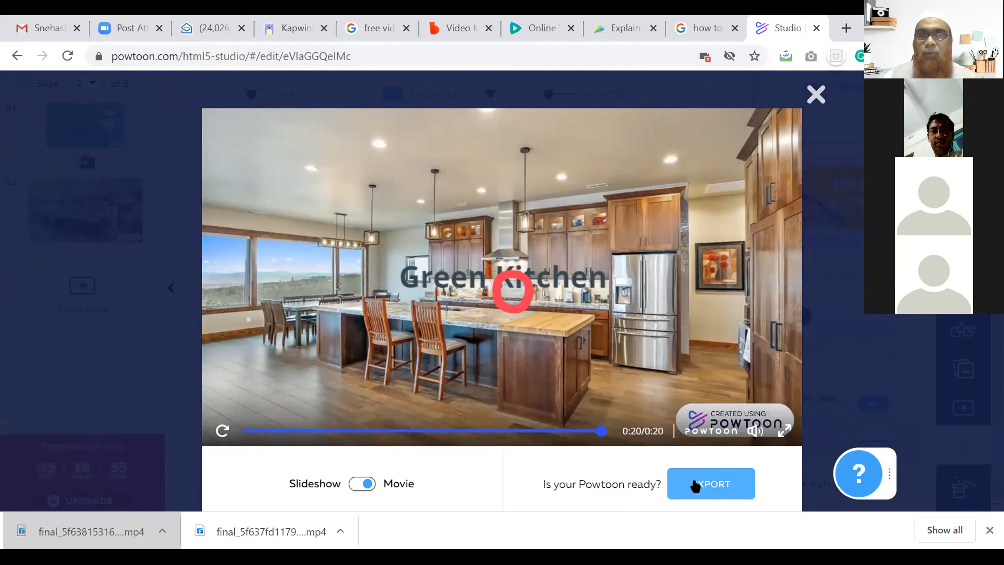
Step: Open the export options, try the MP4 download, and examine the available upload and download formats
left_click(695, 486)
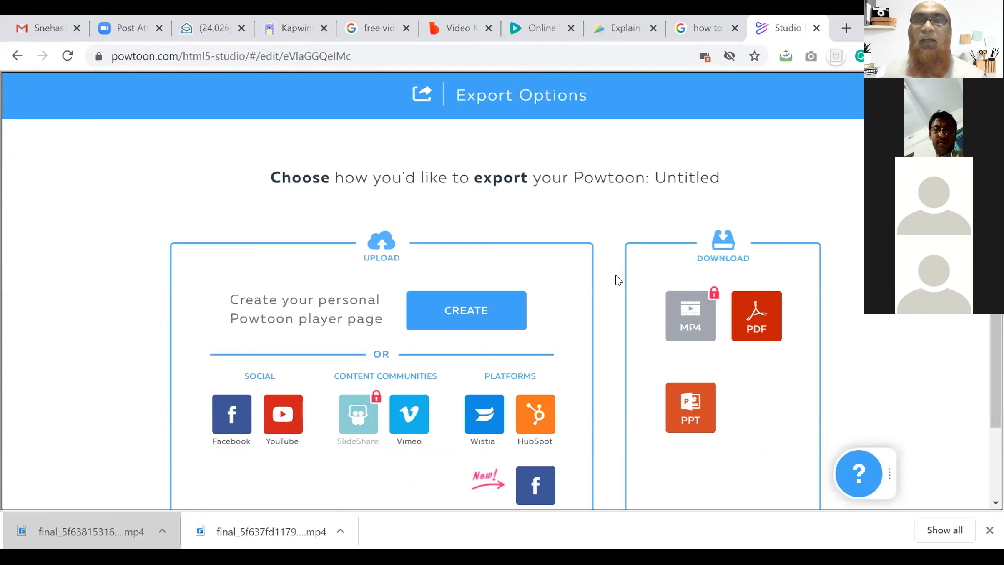
scroll(726, 259, "down", 2)
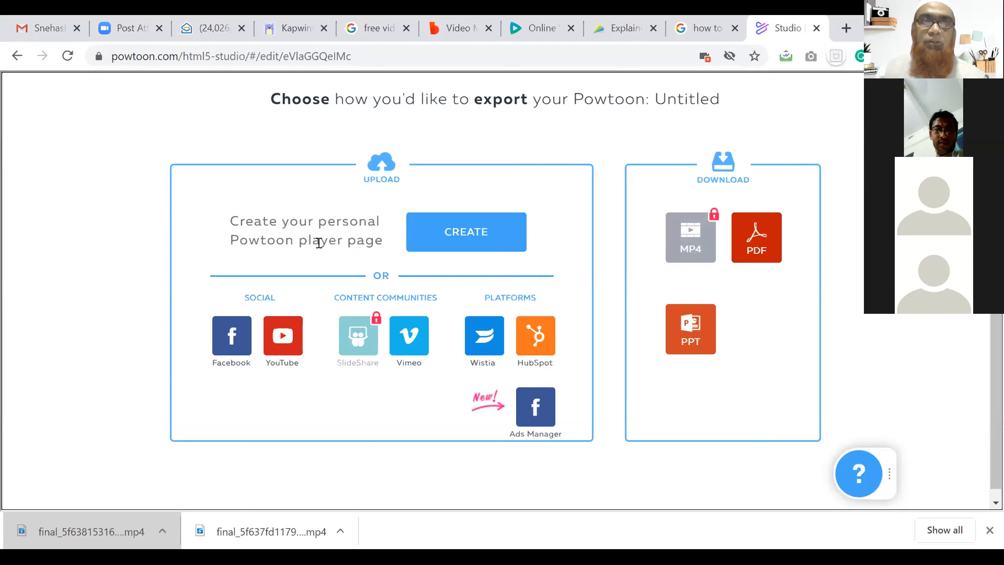
left_click(695, 248)
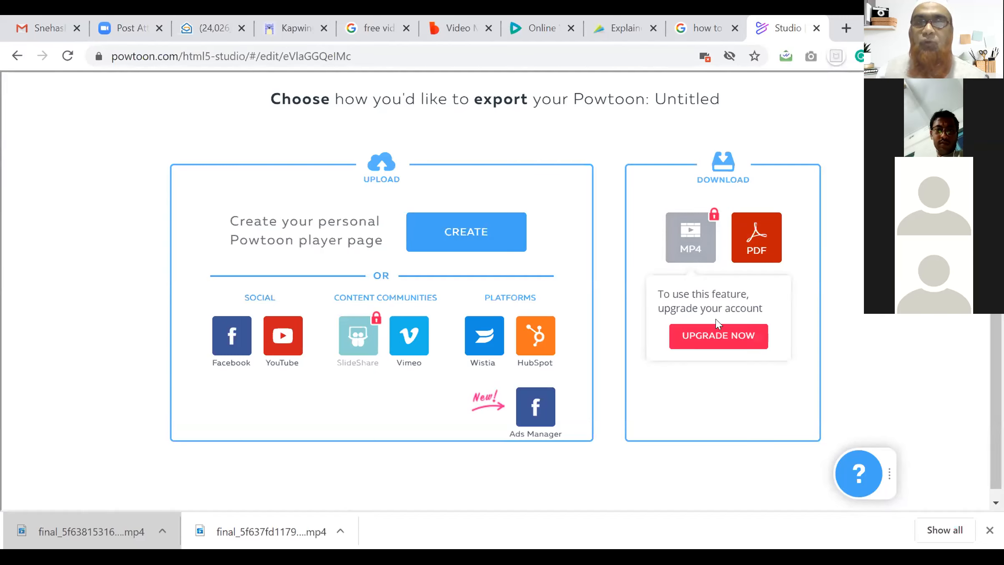
left_click(714, 388)
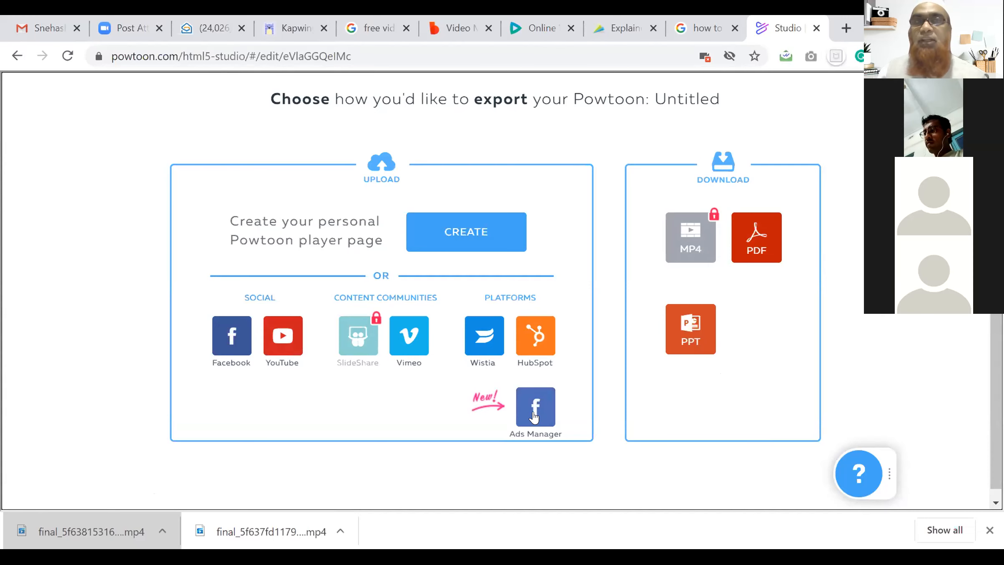
scroll(620, 346, "down", 1)
scroll(619, 346, "up", 2)
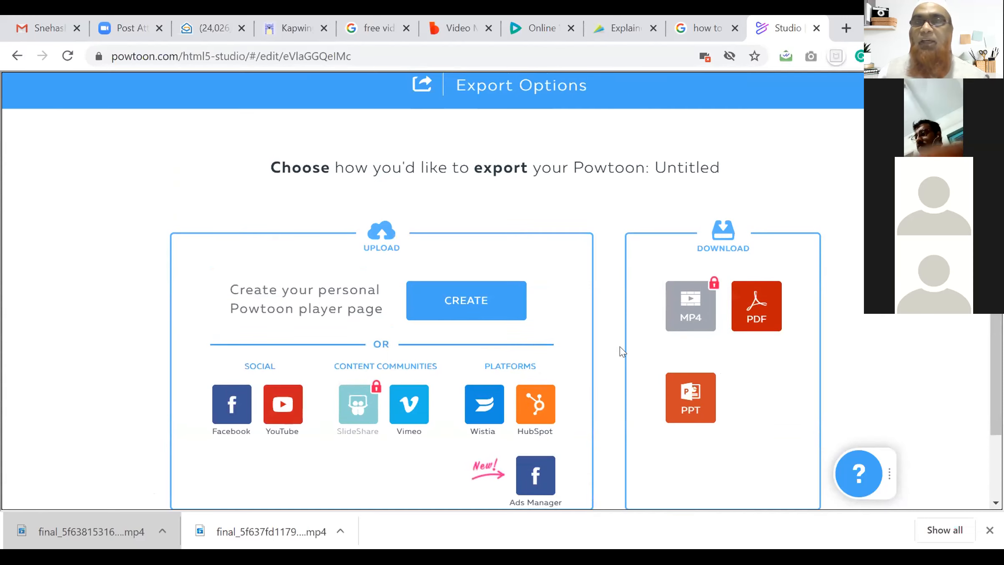
scroll(619, 346, "down", 2)
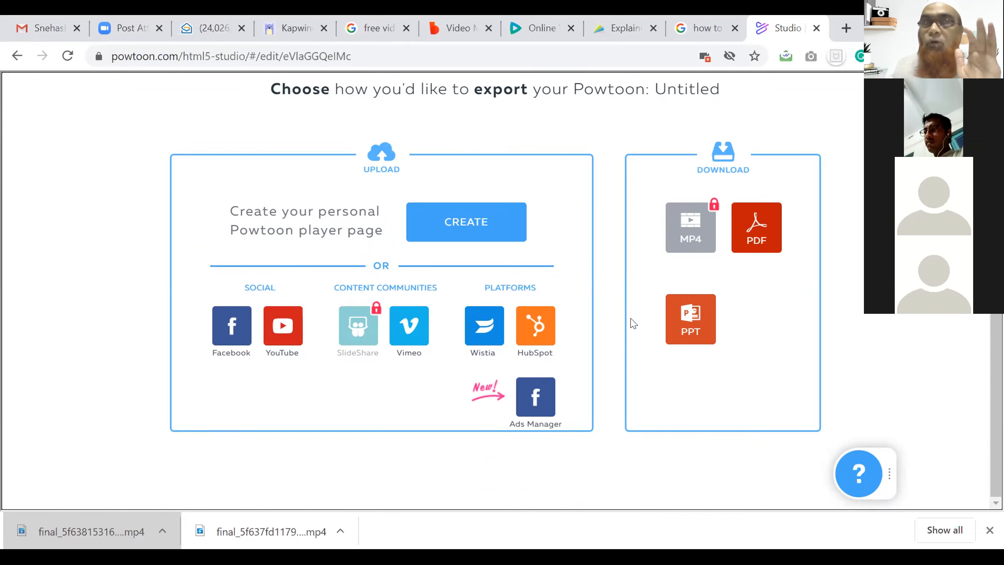
left_click_drag(314, 207, 378, 207)
left_click(382, 225)
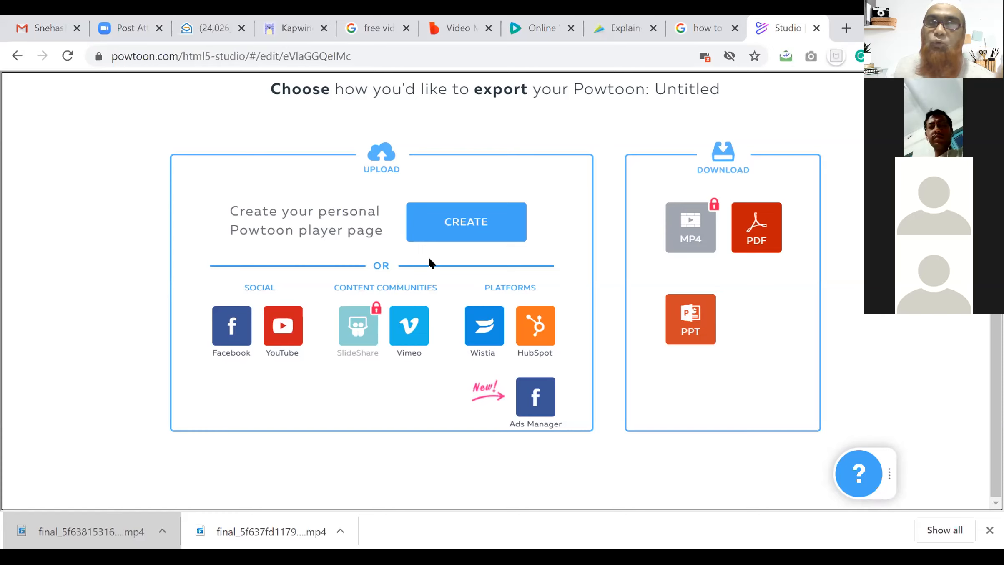
Step: View the Facebook upload setup, cancel it and close the movie preview to return to the editor
left_click(234, 326)
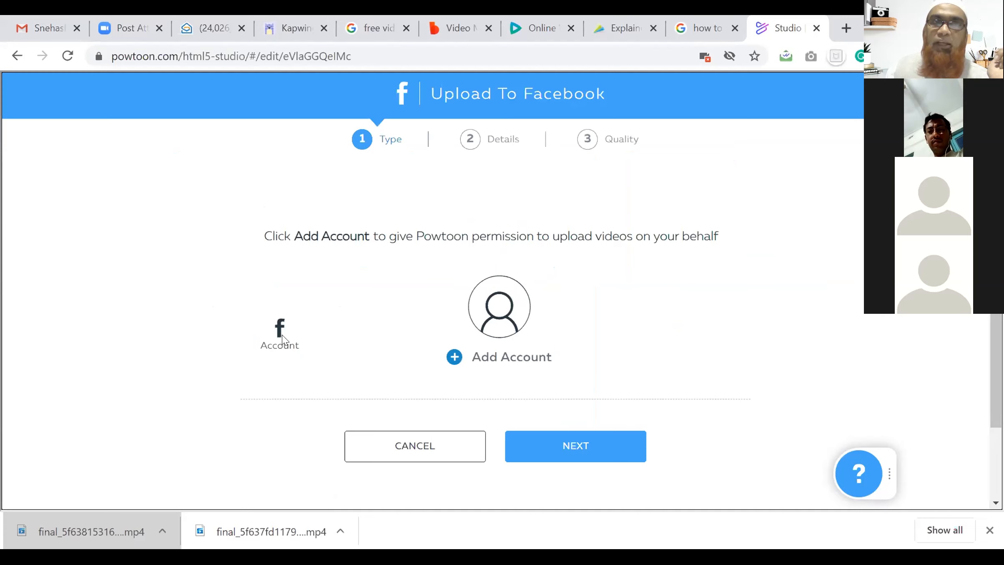
scroll(417, 313, "down", 2)
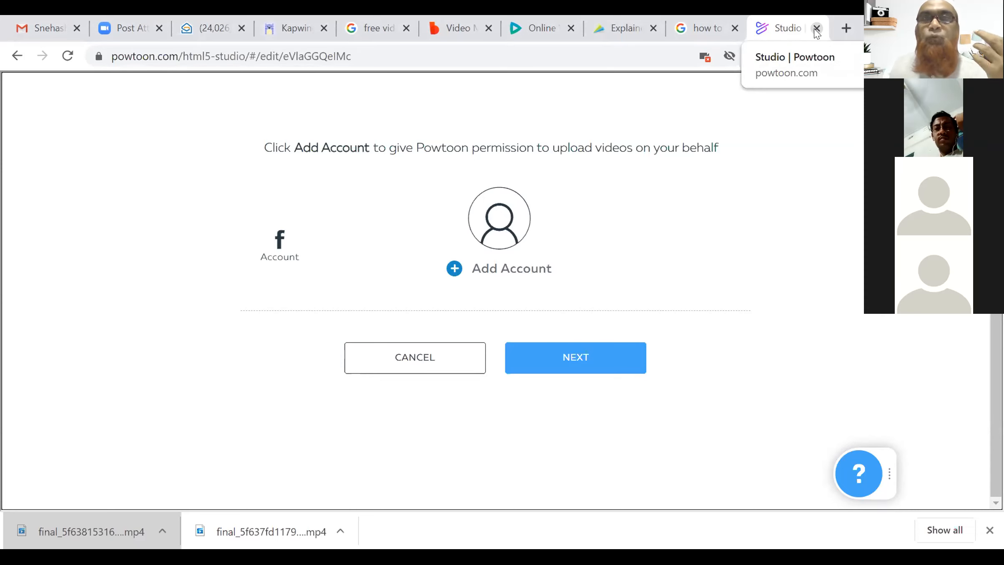
left_click(413, 362)
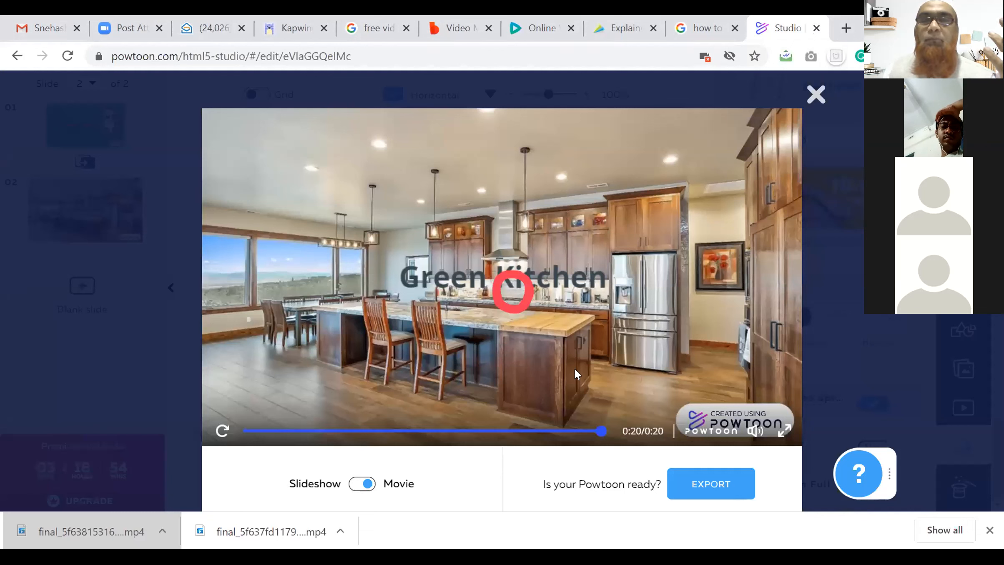
left_click(817, 95)
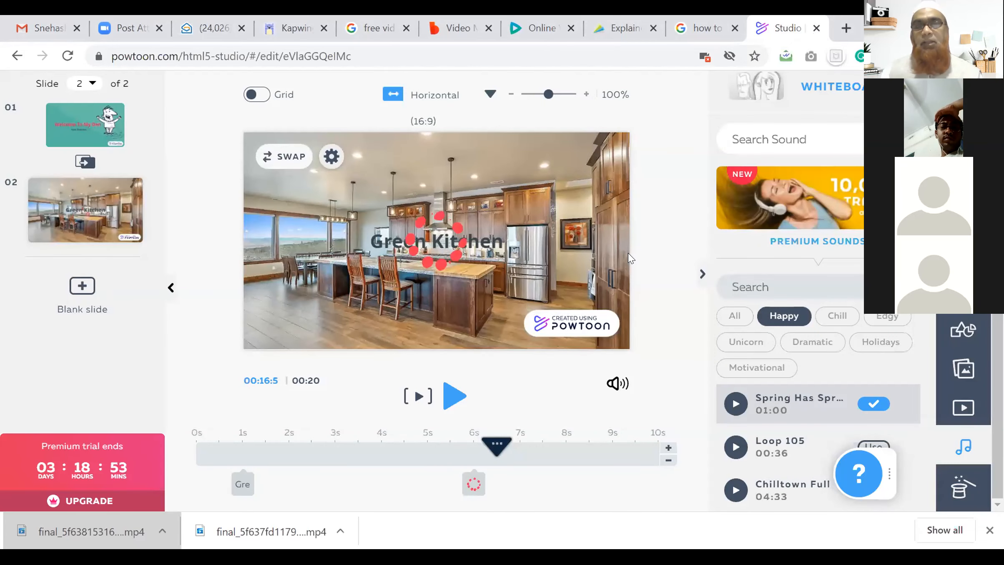